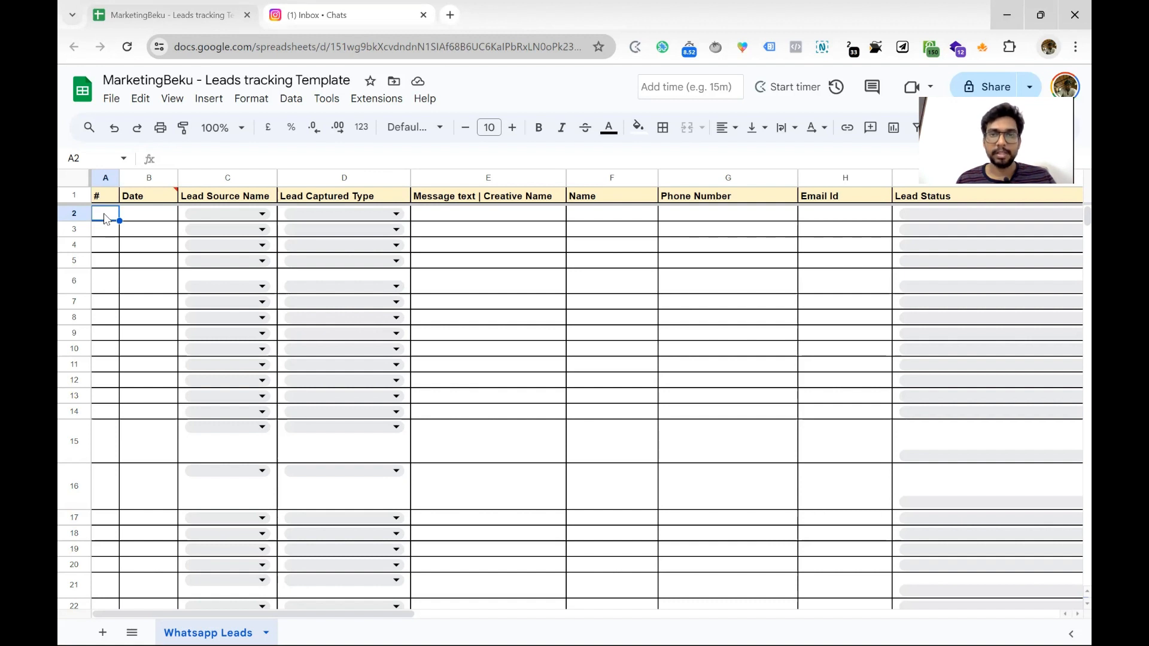
Enter serial 1 and date 21-May-2024 in row 2, widening the Date column to fit
{"action": "type", "text": "1"}
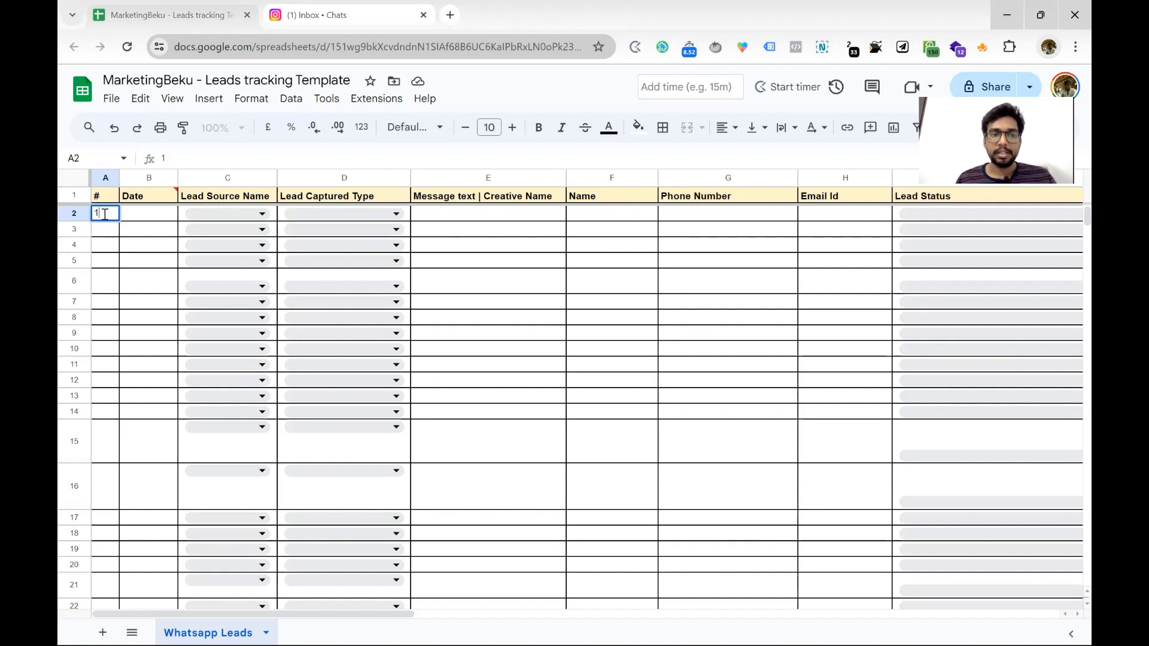
{"action": "key", "text": "Tab"}
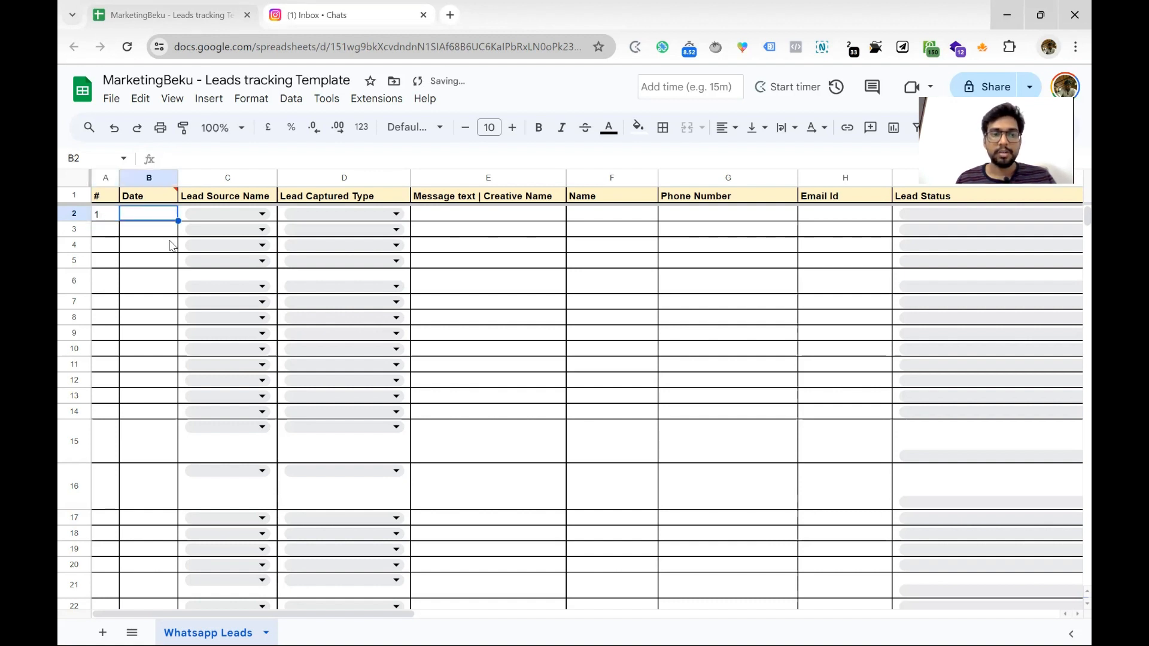
{"action": "double_click", "coordinate": [157, 216]}
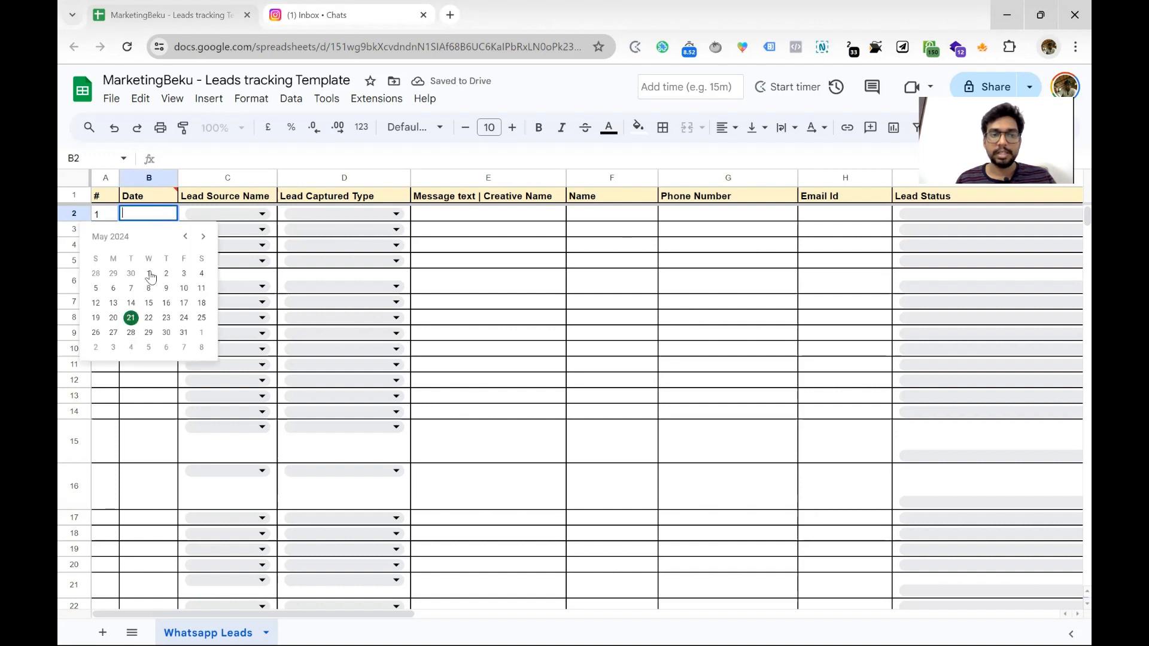
{"action": "left_click", "coordinate": [133, 315]}
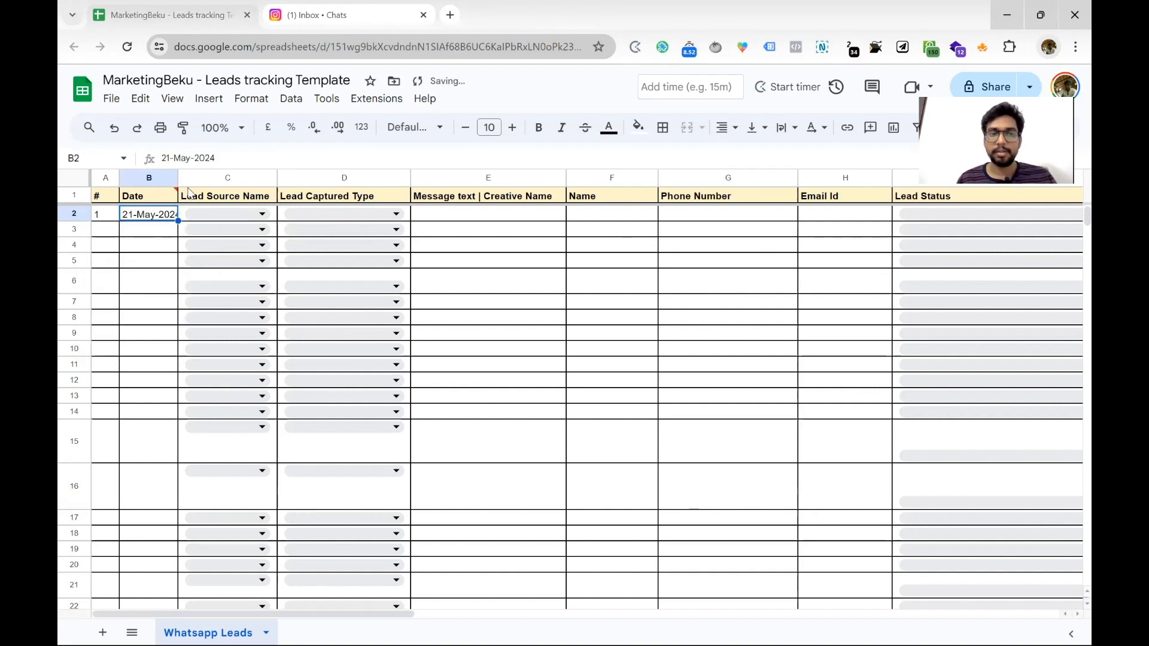
{"action": "left_click_drag", "start_coordinate": [179, 184], "coordinate": [192, 183]}
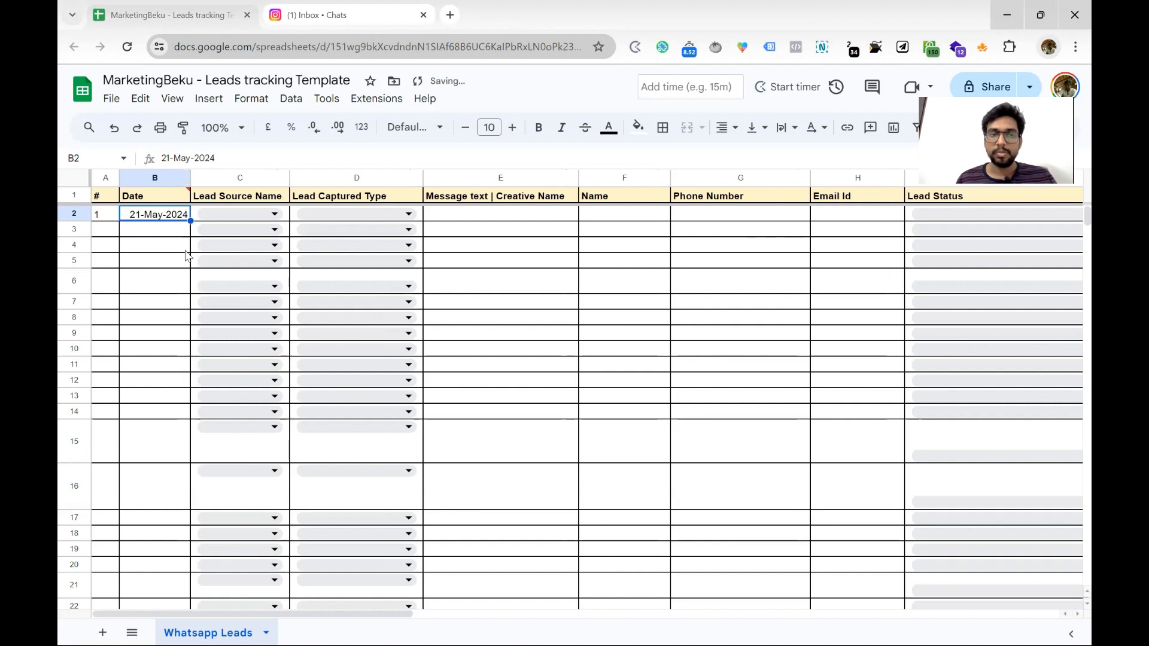
{"action": "left_click", "coordinate": [170, 235]}
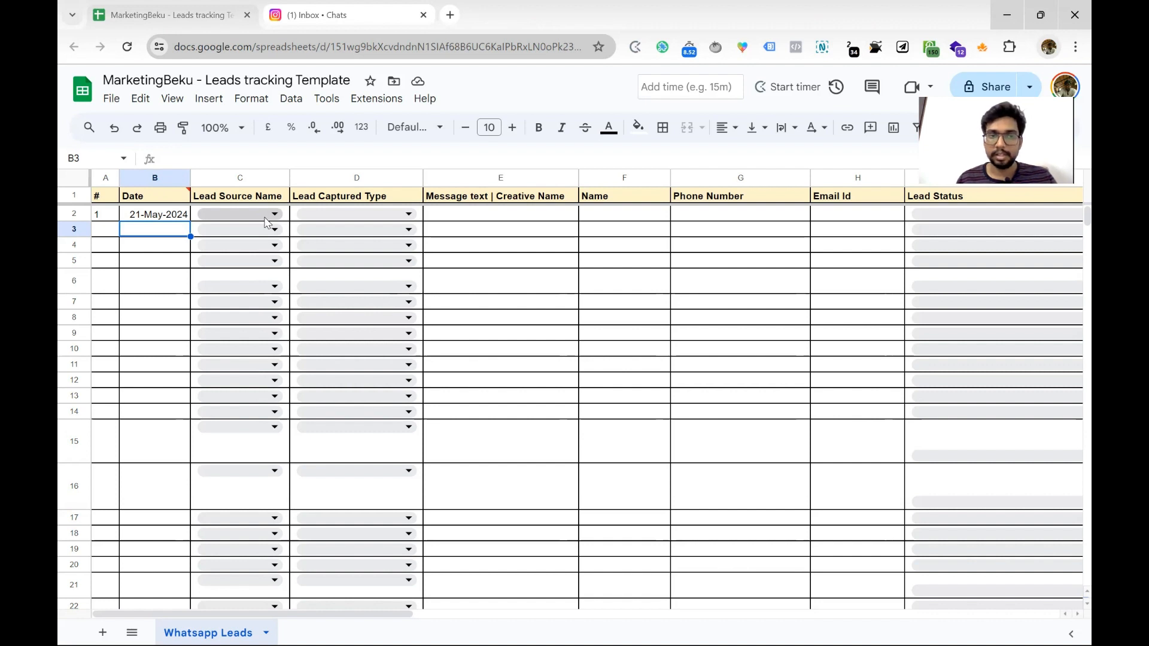
Check the lead source dropdown rules, then set row 2's lead source to Meta Ads
{"action": "left_click", "coordinate": [268, 215]}
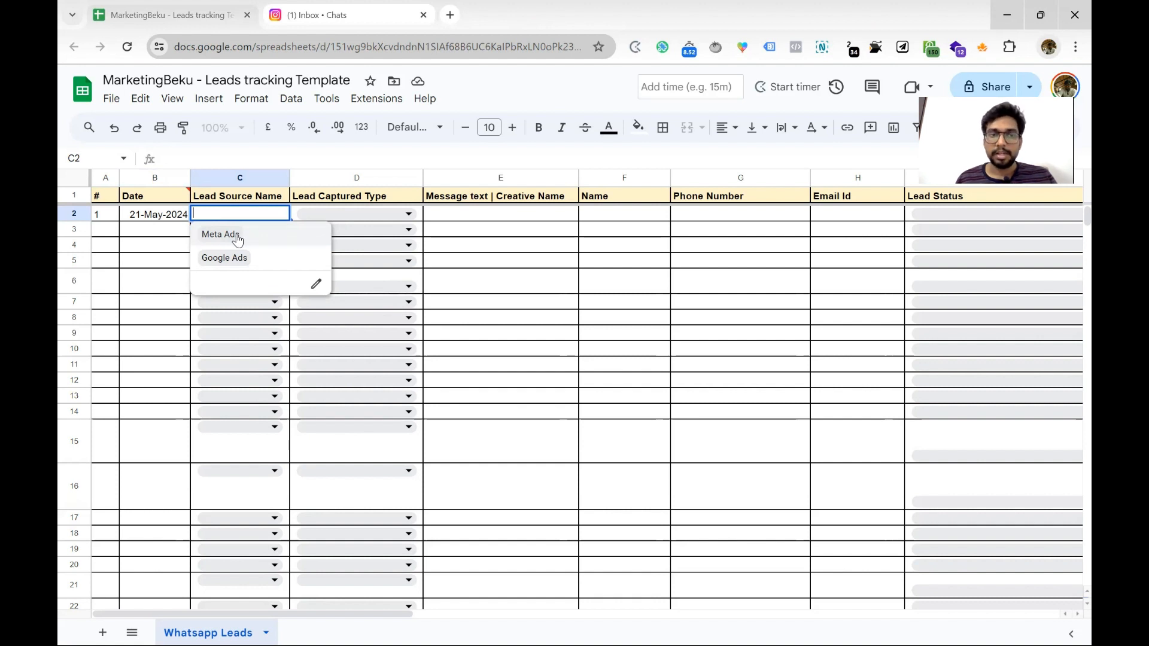
{"action": "left_click", "coordinate": [317, 285]}
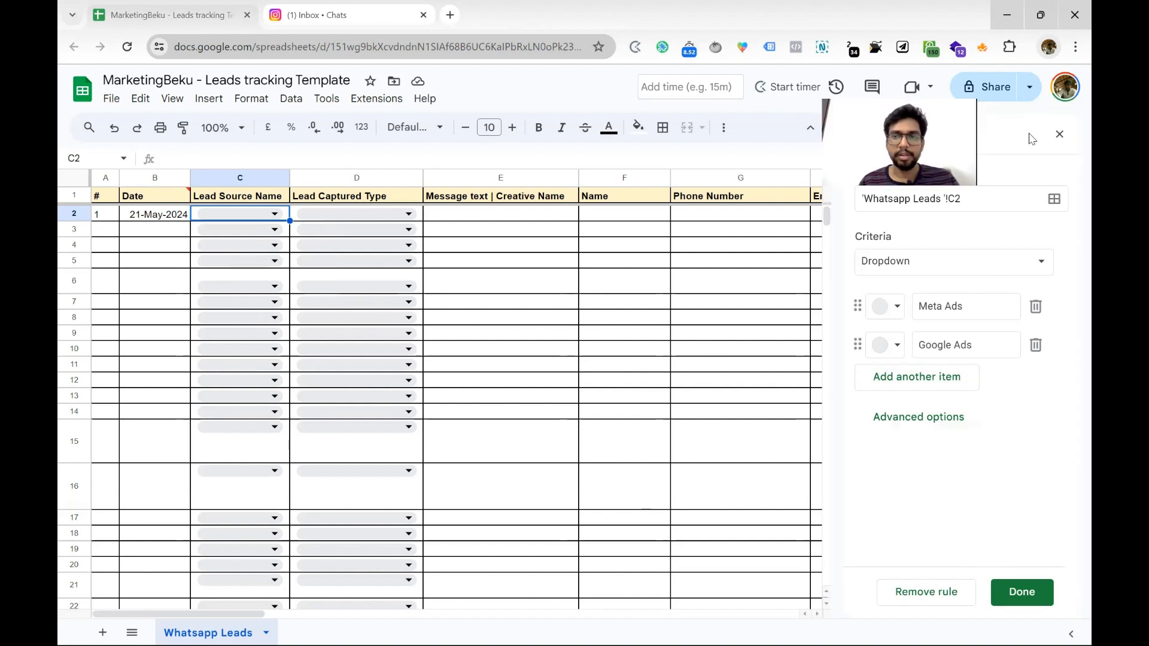
{"action": "left_click", "coordinate": [274, 214]}
{"action": "left_click", "coordinate": [237, 236]}
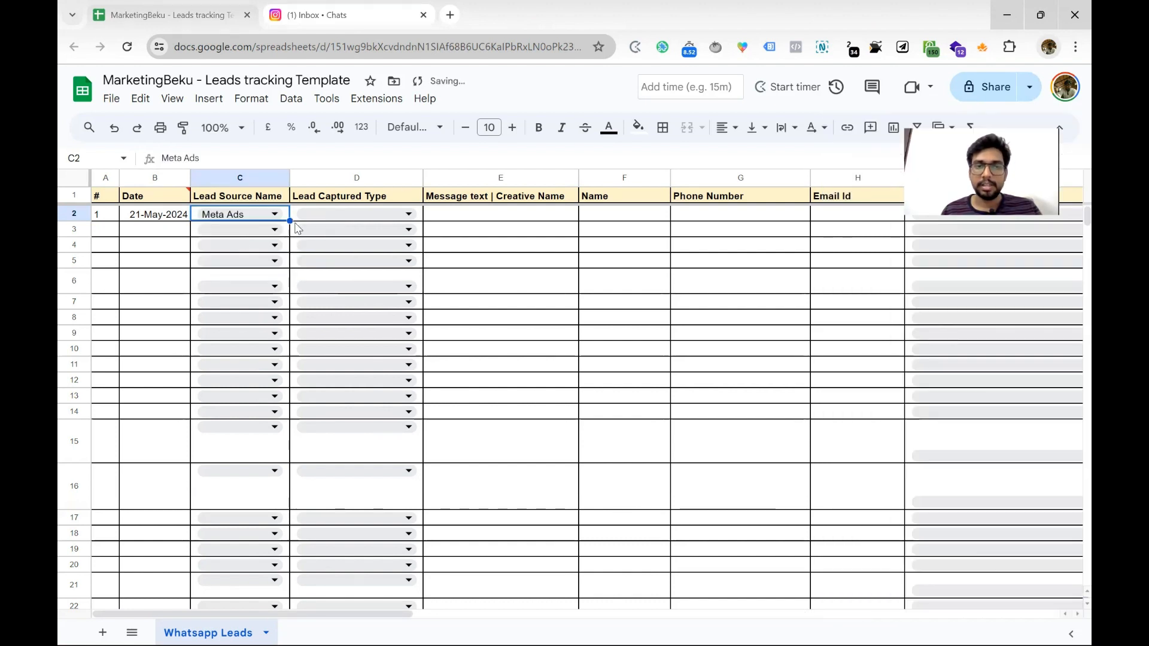
Set row 2's lead captured type to DM
{"action": "left_click", "coordinate": [395, 215]}
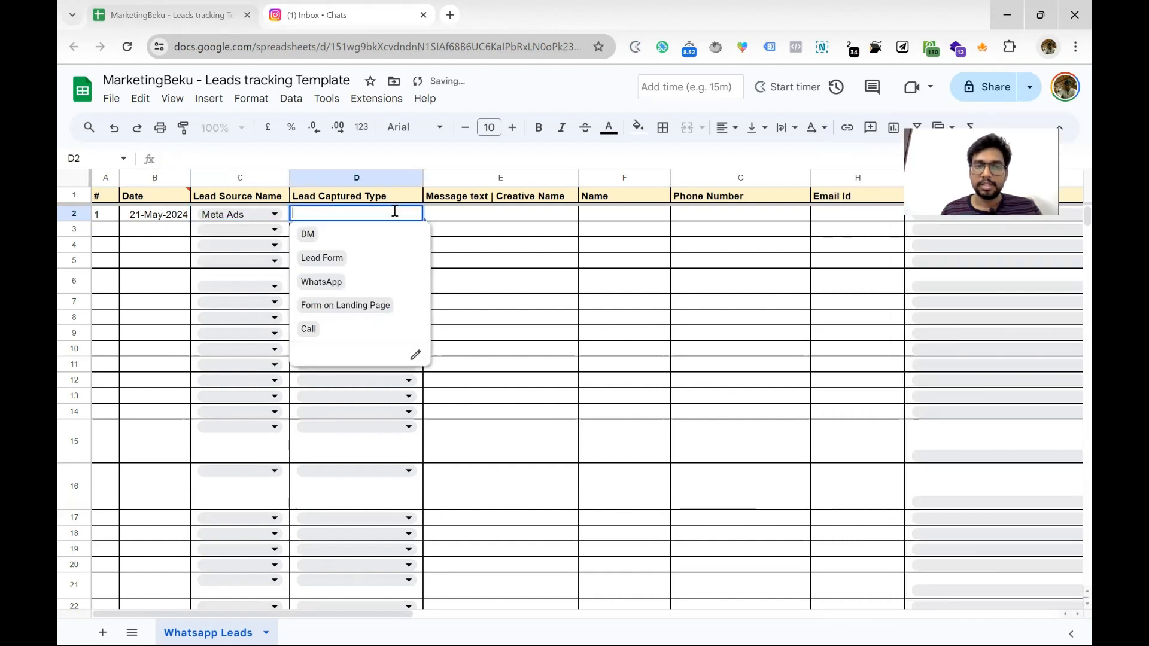
{"action": "left_click", "coordinate": [307, 240]}
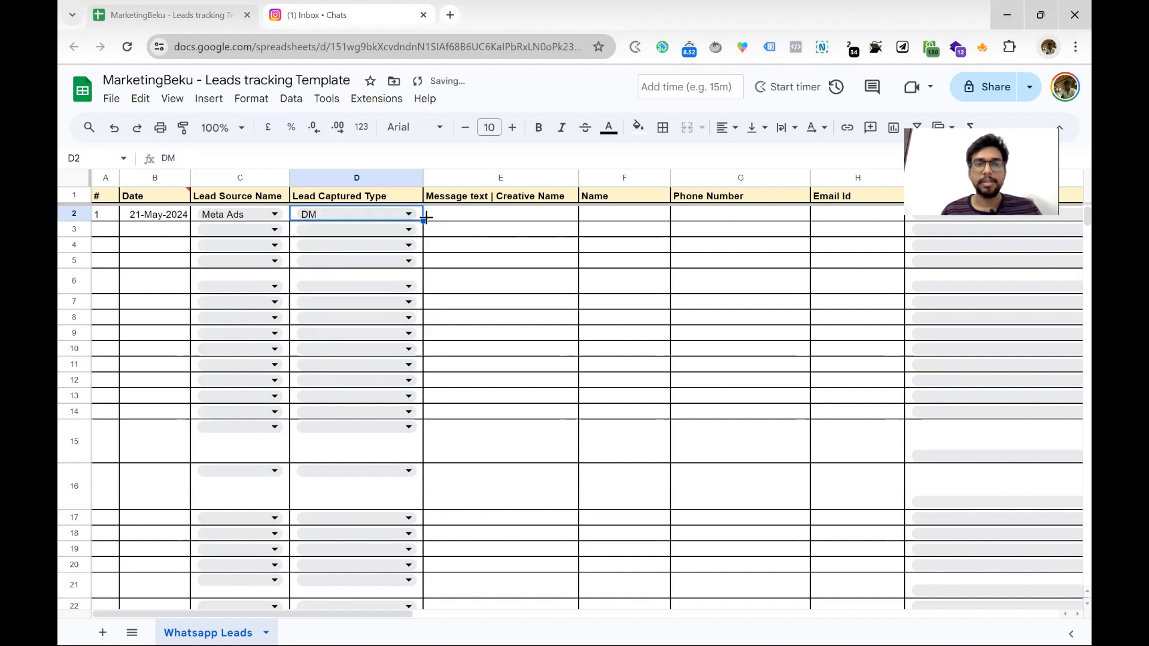
{"action": "left_click", "coordinate": [383, 218]}
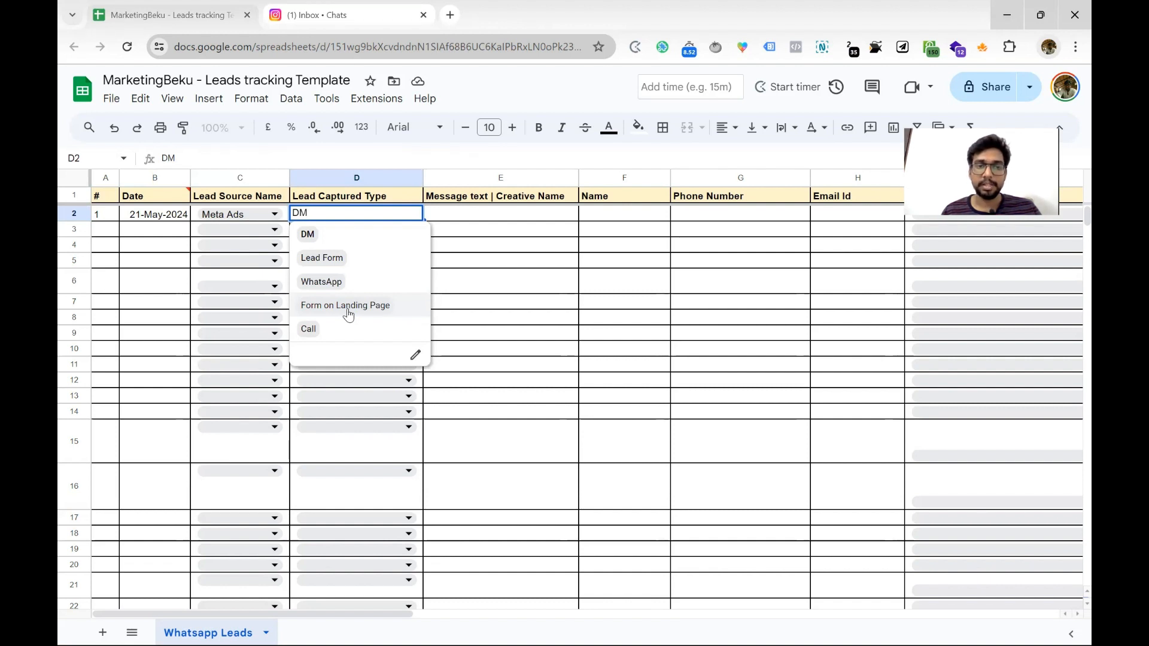
{"action": "left_click", "coordinate": [318, 246]}
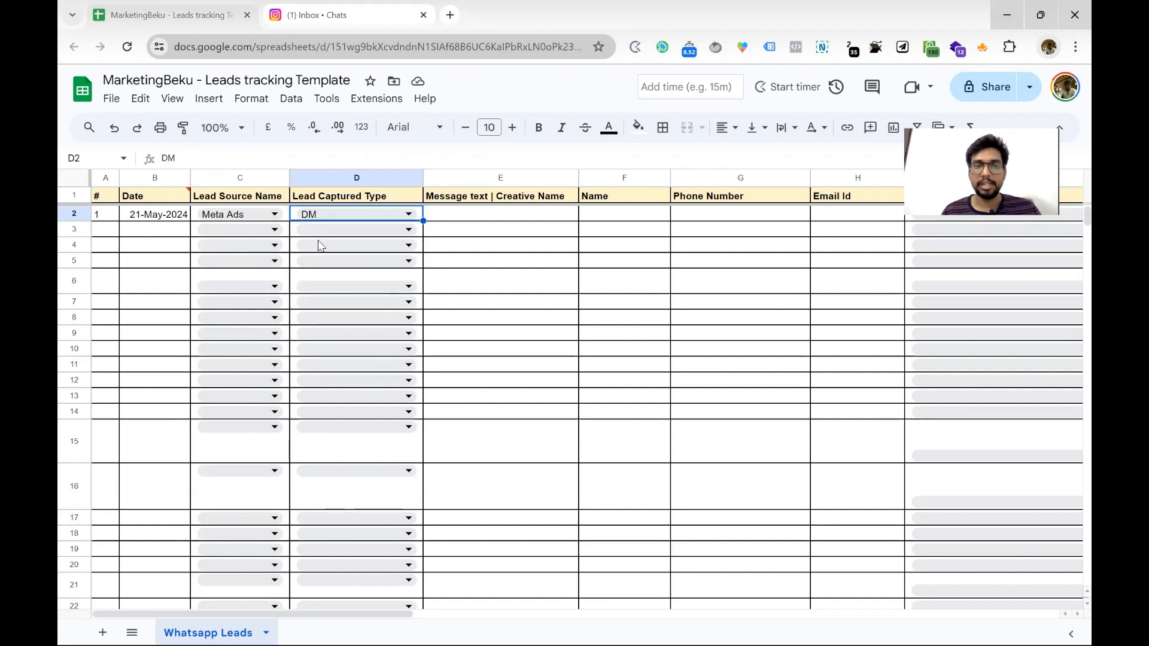
{"action": "left_click", "coordinate": [465, 218]}
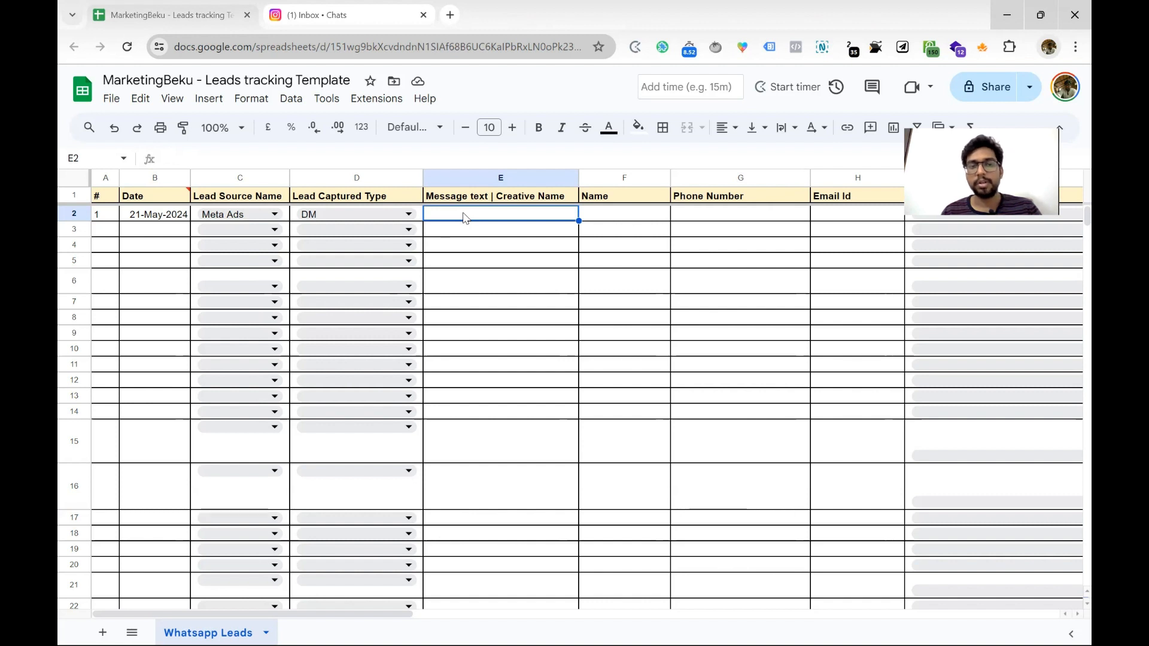
Enter 'Founder video - Placements' as the creative name in E2
{"action": "double_click", "coordinate": [465, 216]}
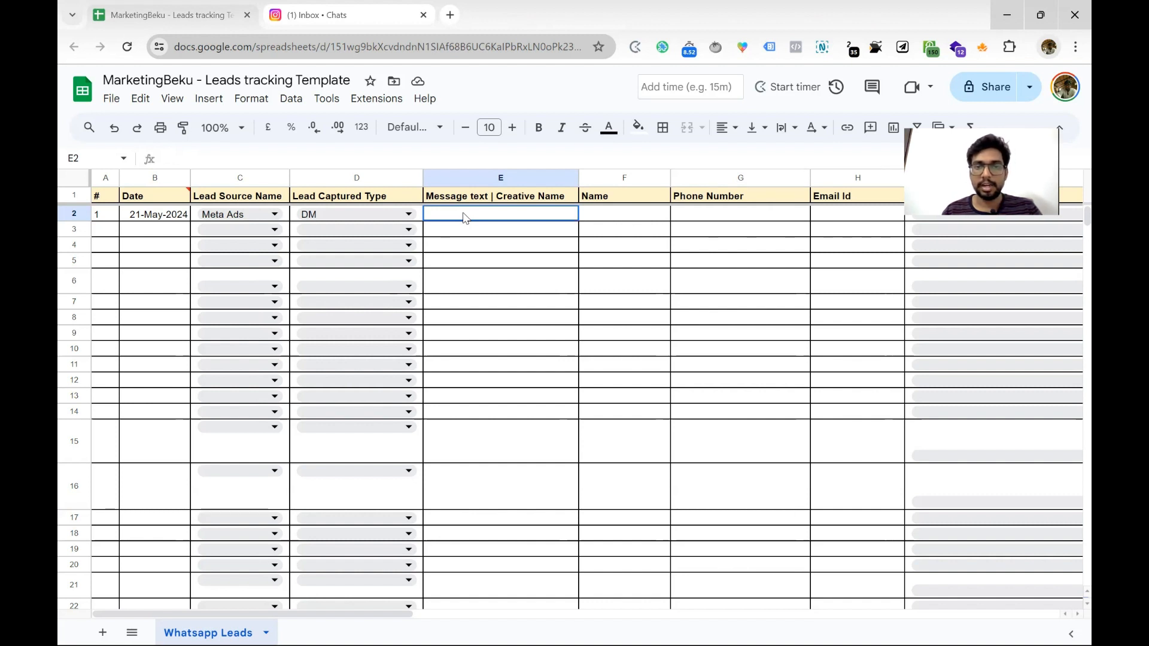
{"action": "type", "text": "Founde"}
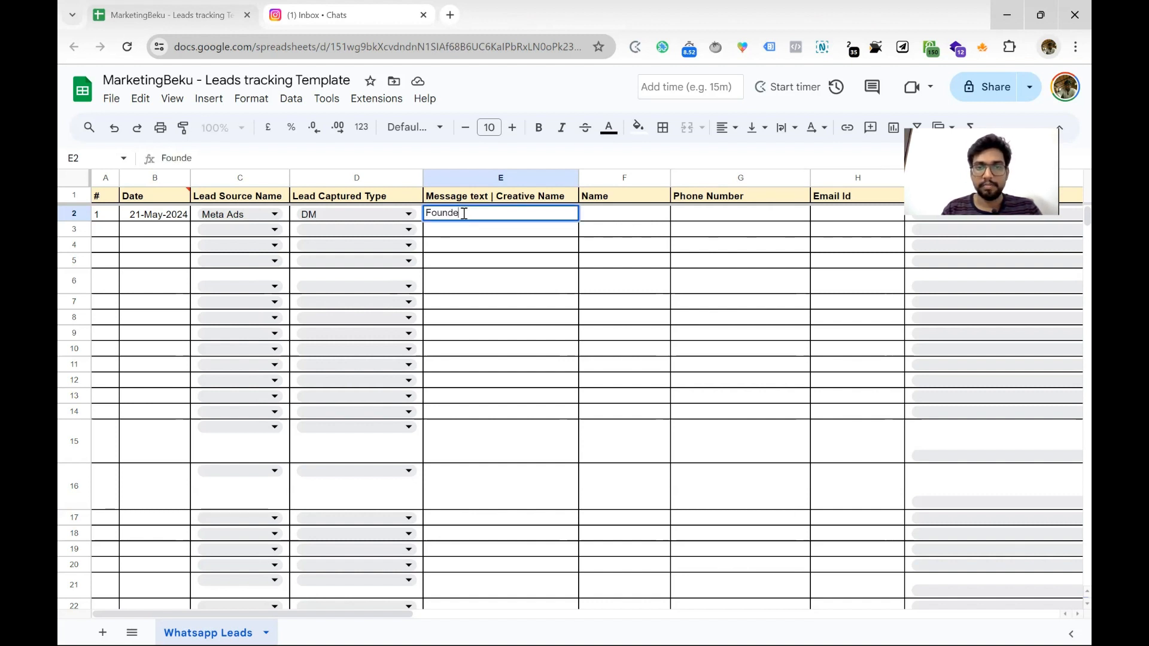
{"action": "type", "text": "r video "}
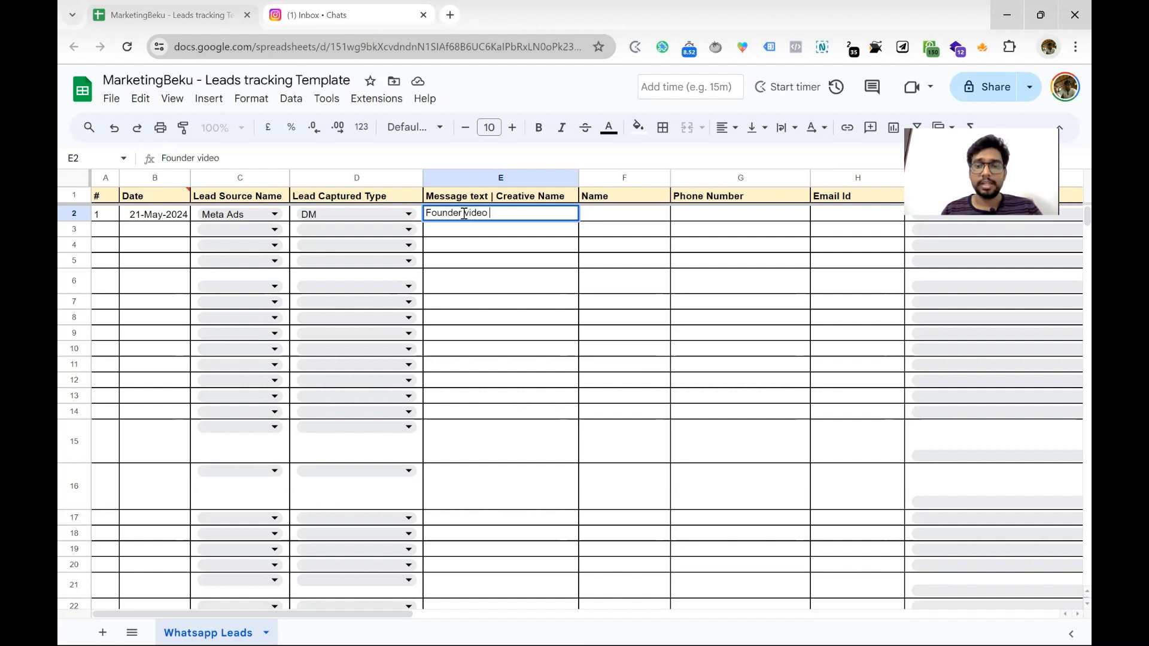
{"action": "type", "text": "-"}
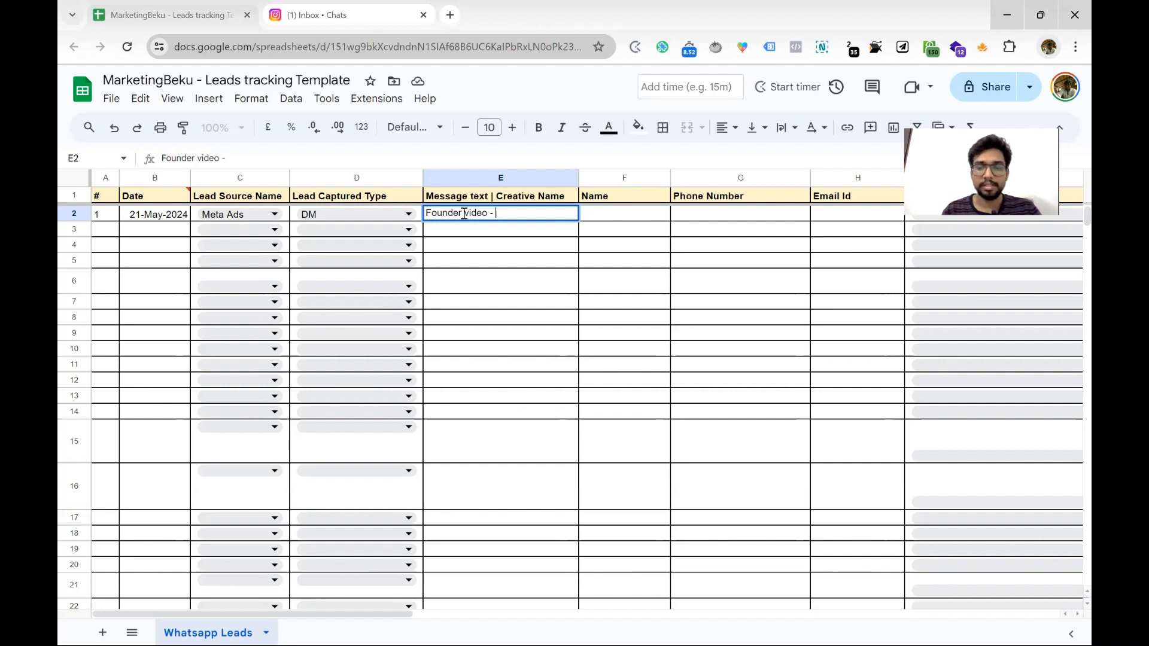
{"action": "type", "text": "Placements"}
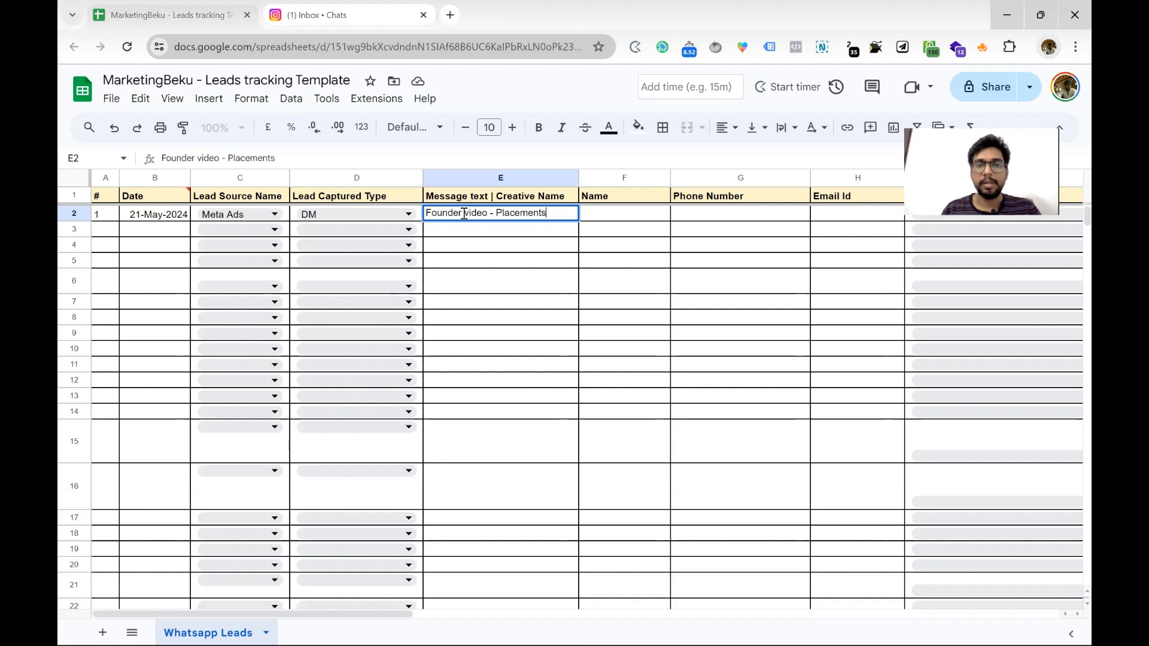
{"action": "key", "text": "Return"}
{"action": "left_click", "coordinate": [498, 220]}
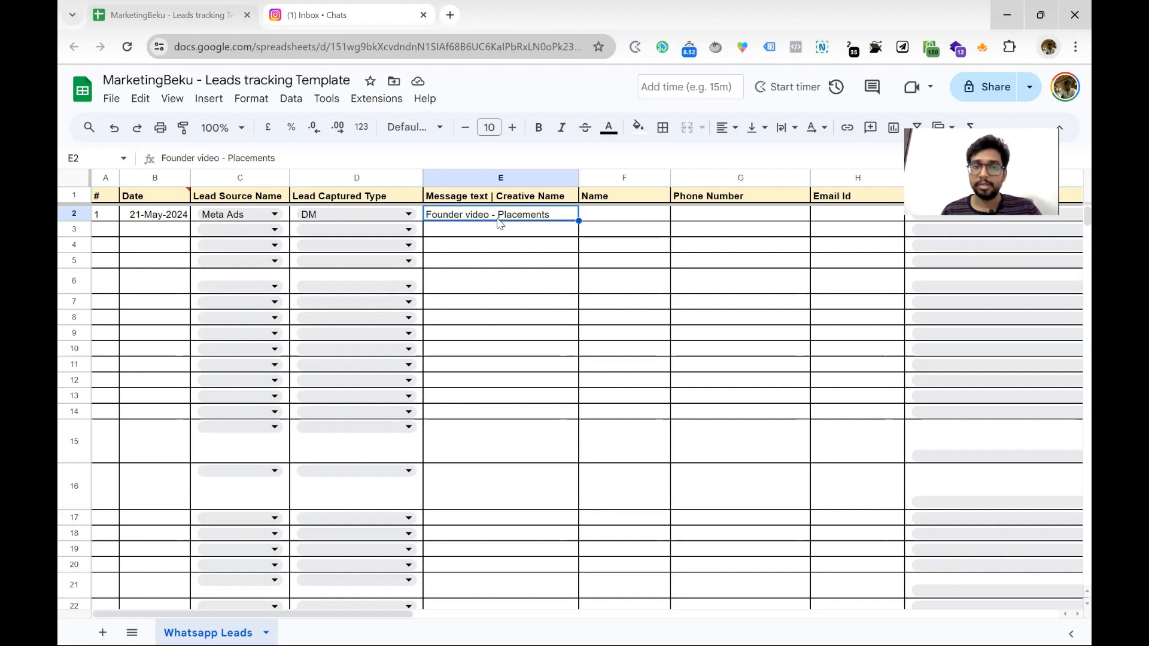
Fill in the lead's name, phone number and e-mail address in F2 through H2
{"action": "key", "text": "Tab"}
{"action": "type", "text": "Ram"}
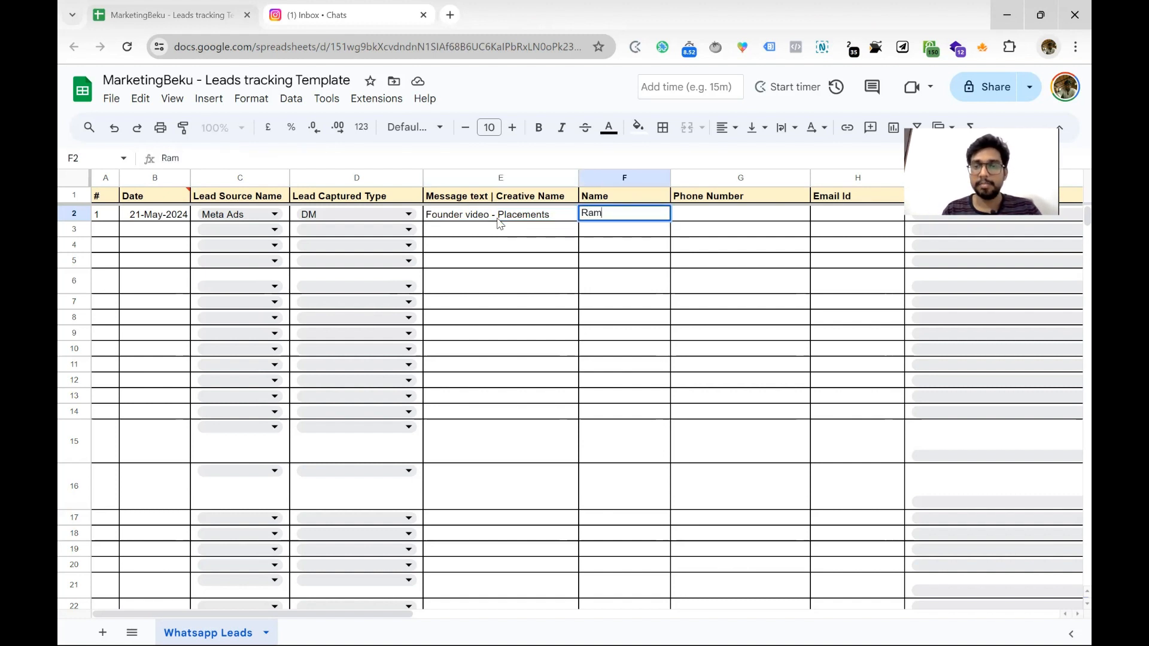
{"action": "key", "text": "Tab"}
{"action": "type", "text": "9999999991"}
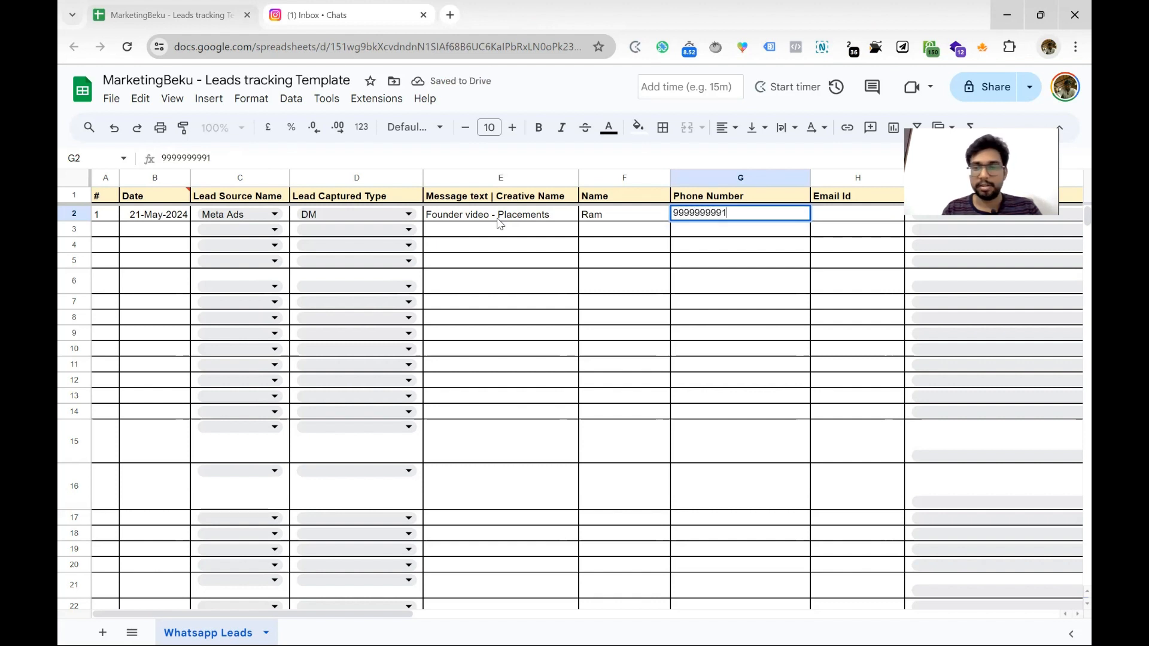
{"action": "key", "text": "Tab"}
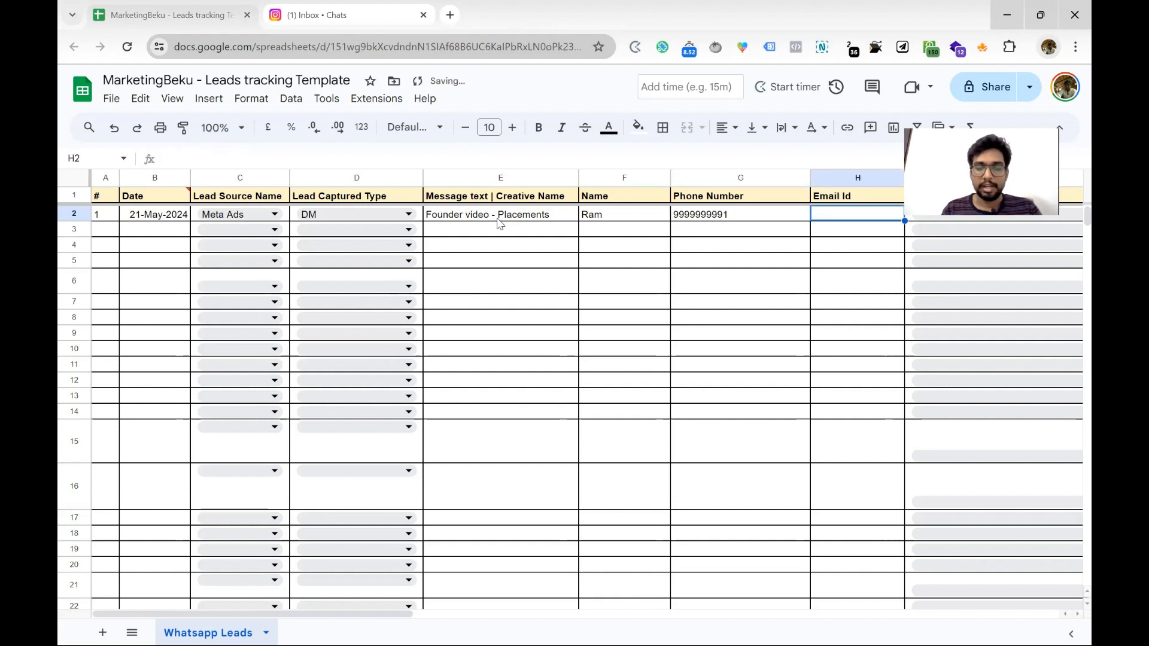
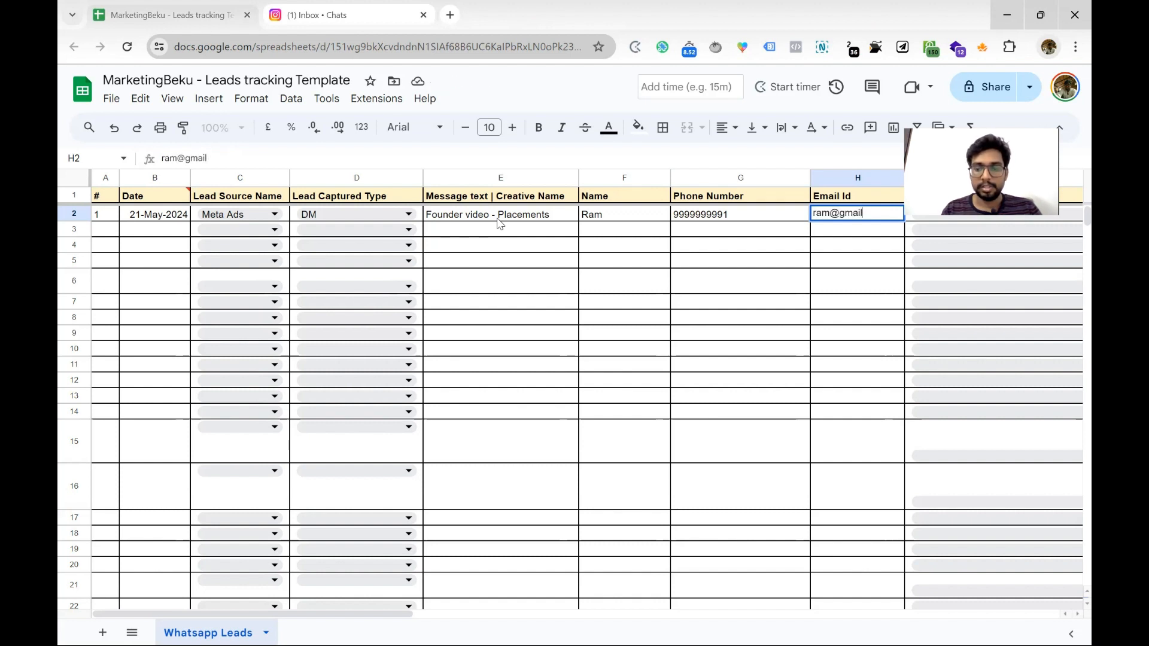
{"action": "key", "text": "Return"}
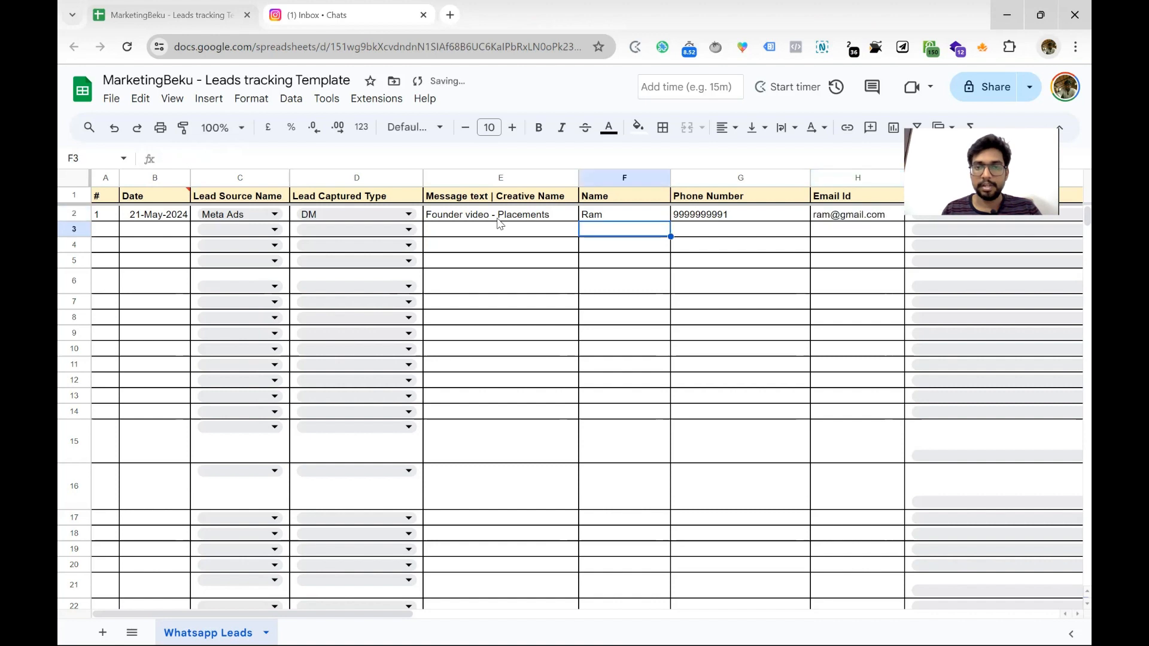
Set I2's Lead Status to In Progress, replacing Attempted to contact - No Answer
{"action": "scroll", "coordinate": [370, 490], "scroll_direction": "right", "scroll_amount": 1}
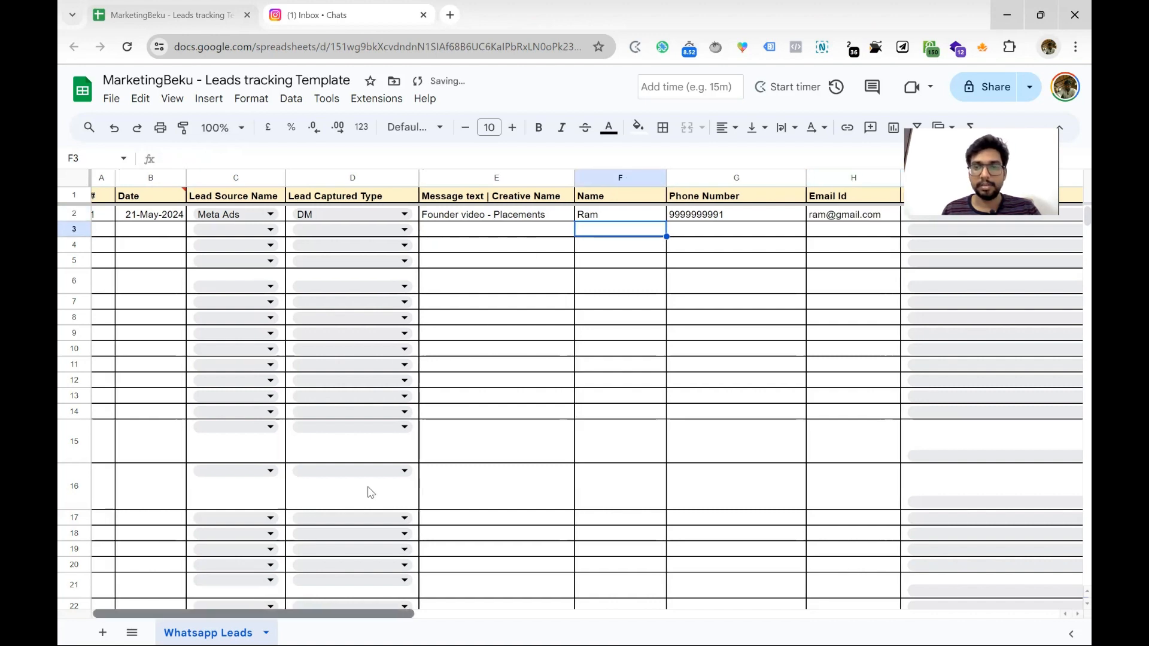
{"action": "left_click_drag", "start_coordinate": [292, 613], "coordinate": [479, 622]}
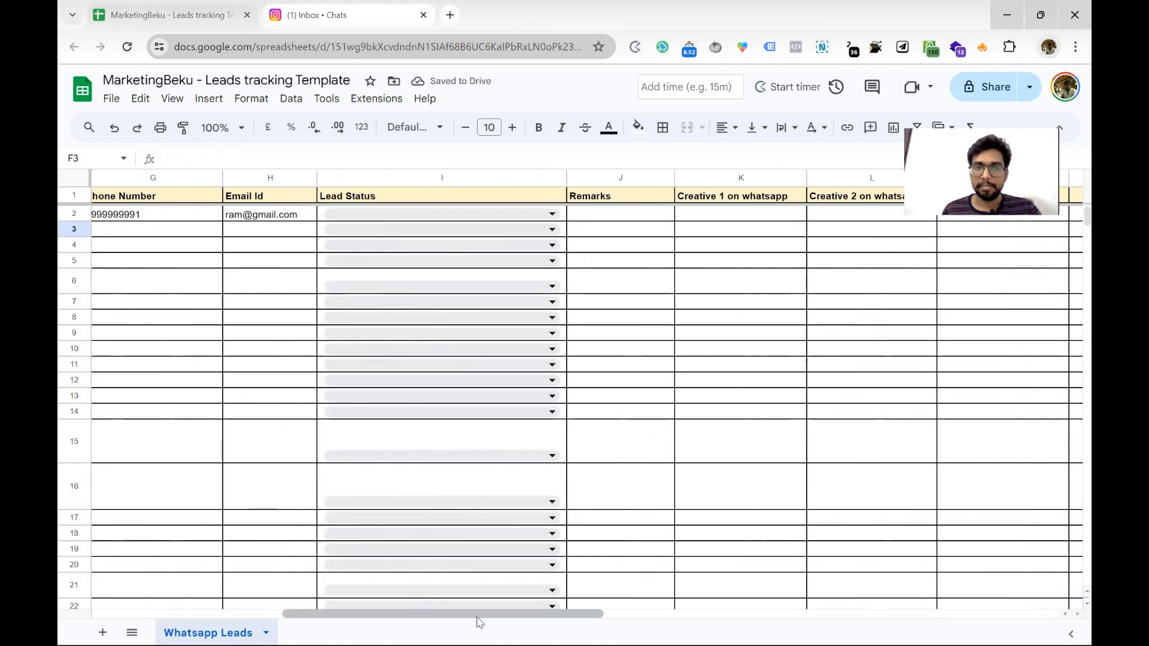
{"action": "left_click", "coordinate": [477, 216]}
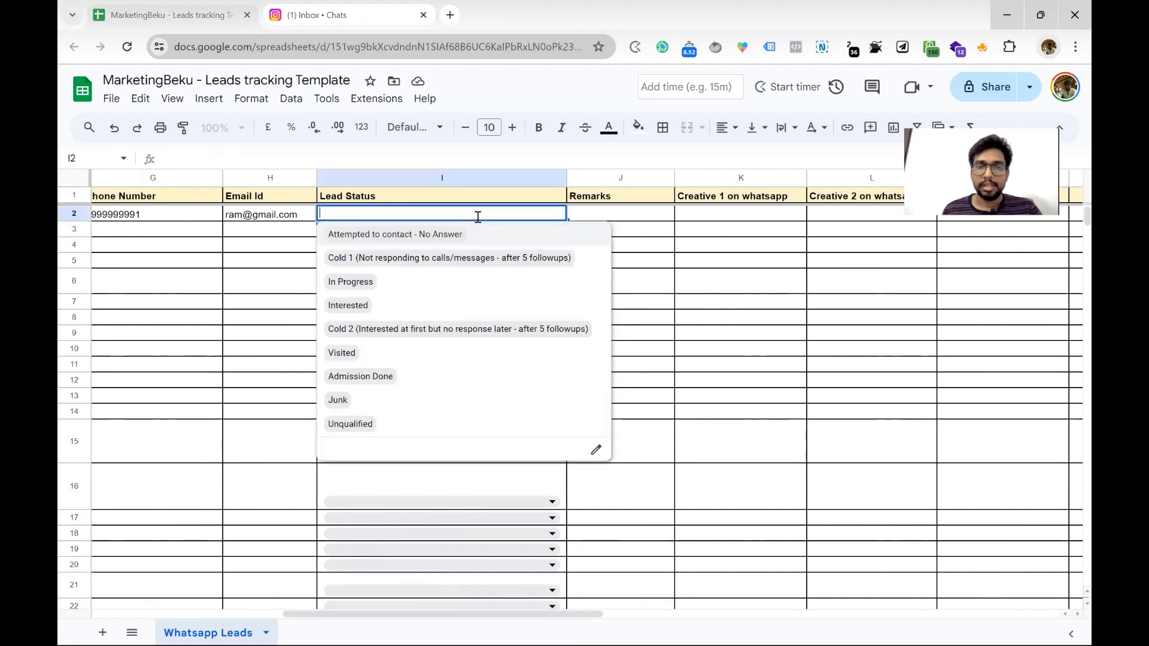
{"action": "left_click", "coordinate": [420, 235]}
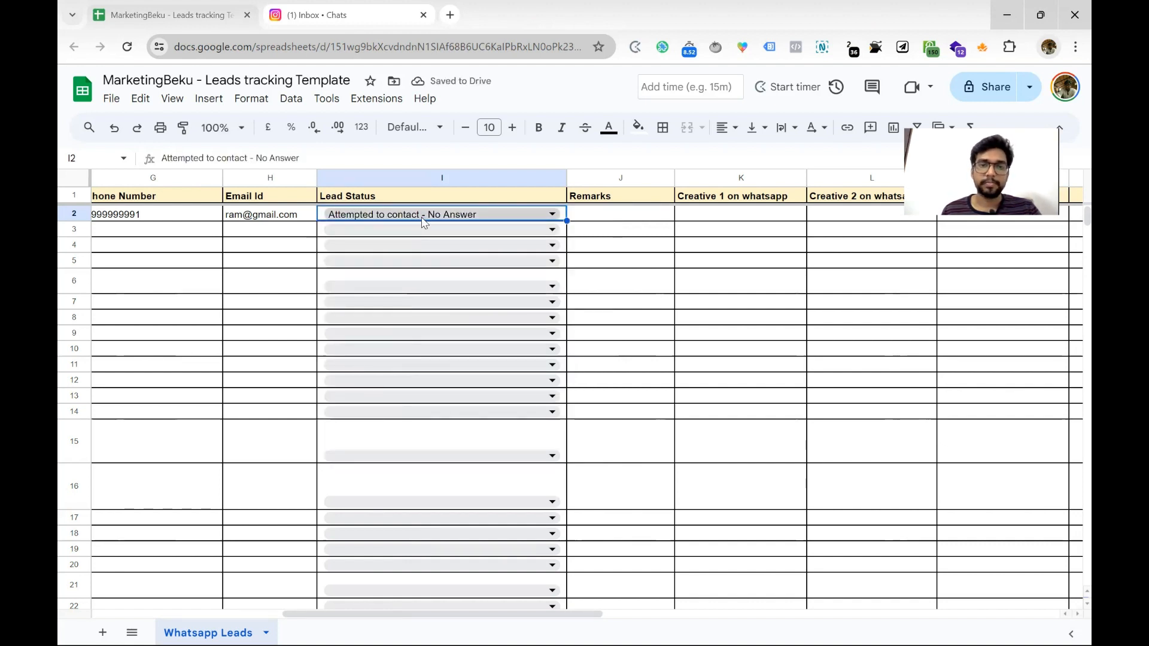
{"action": "double_click", "coordinate": [424, 222]}
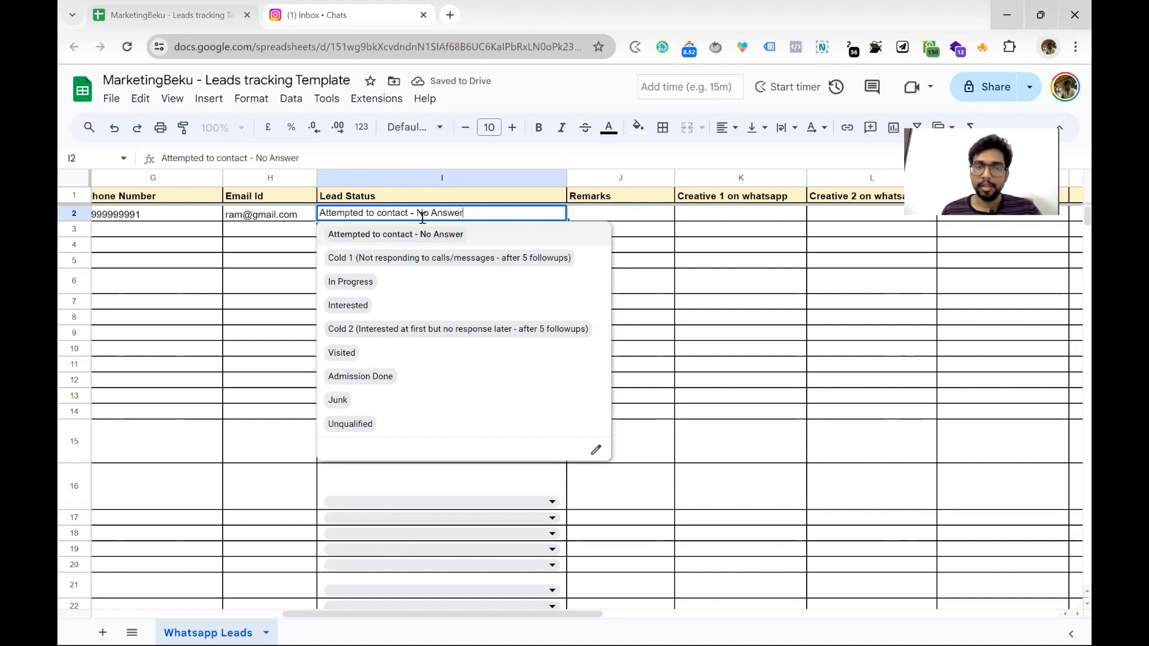
{"action": "left_click", "coordinate": [379, 285]}
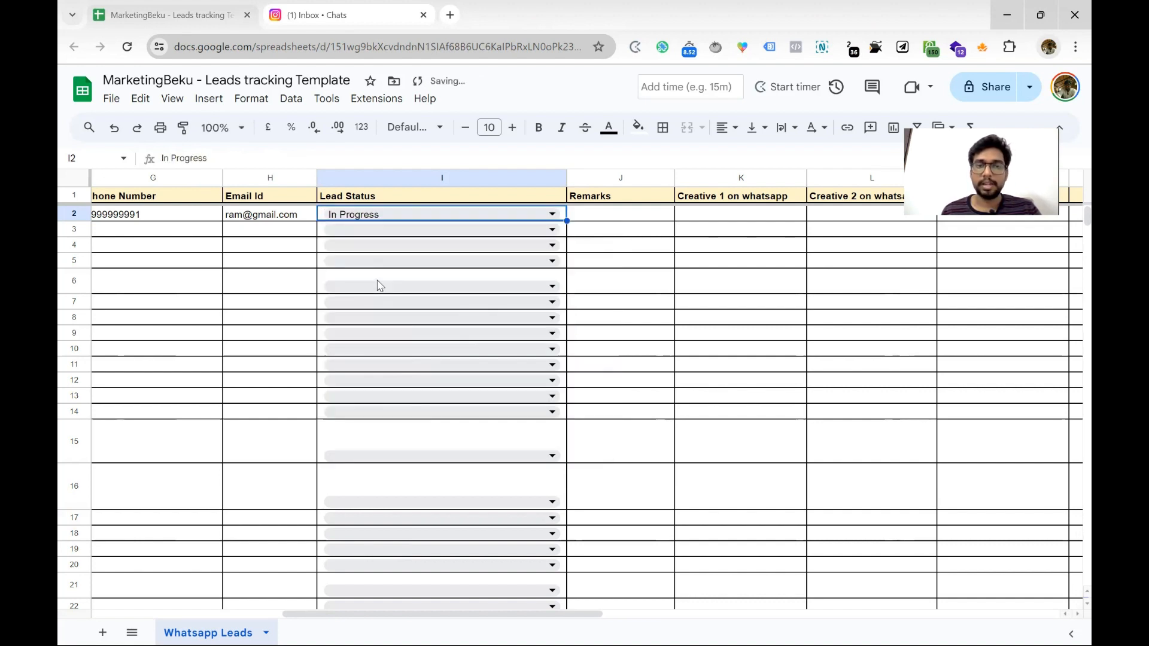
{"action": "double_click", "coordinate": [394, 214]}
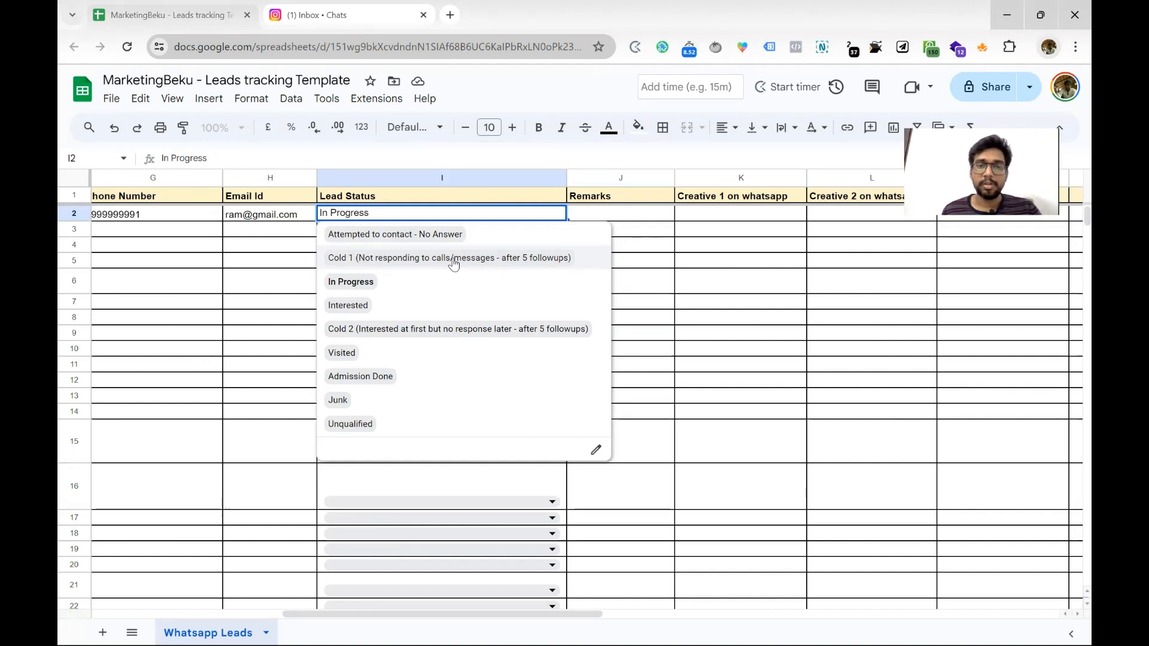
Cycle I2's status through Cold 1, In Progress, Interested, Cold 2, then back to Interested
{"action": "left_click", "coordinate": [522, 260]}
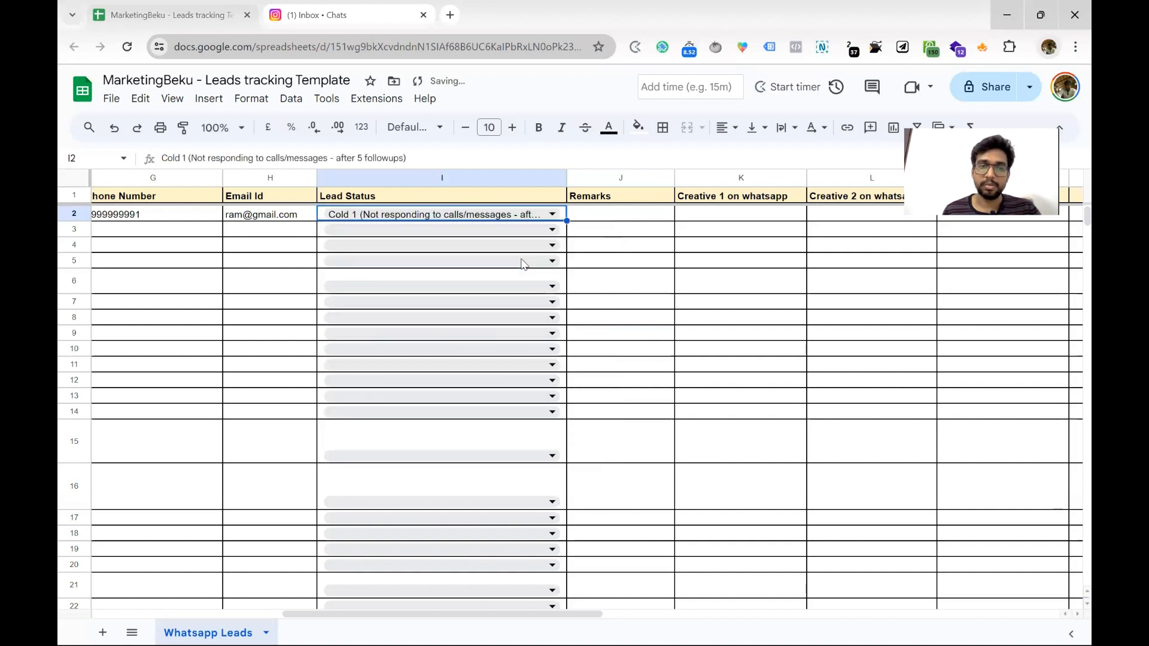
{"action": "left_click", "coordinate": [510, 216]}
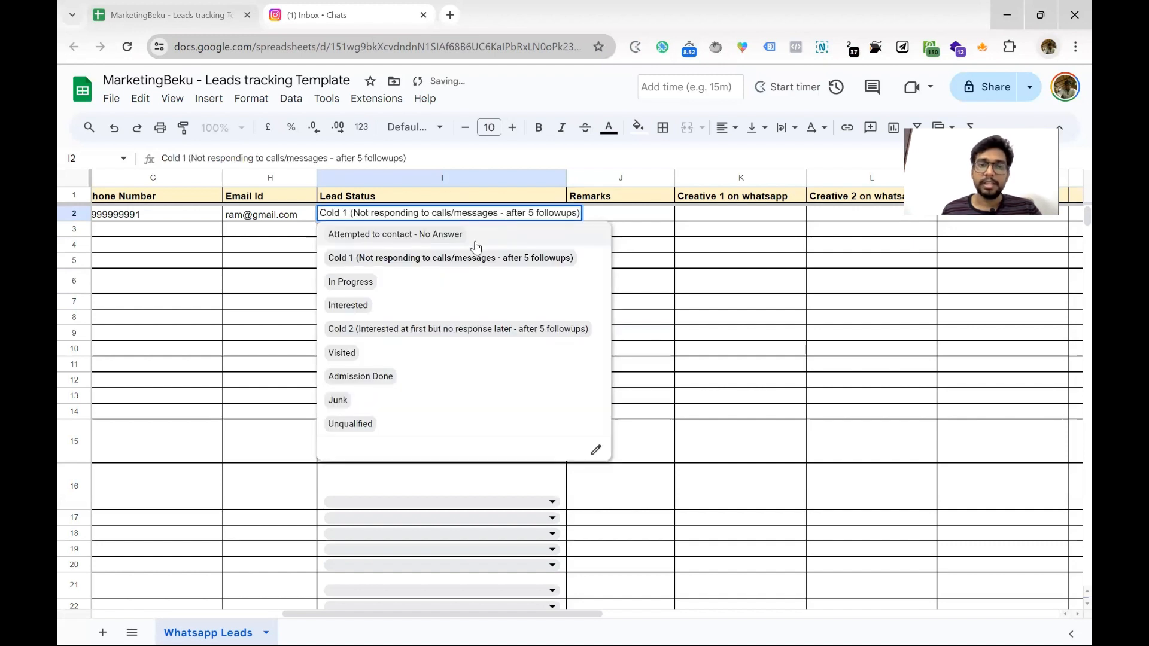
{"action": "left_click", "coordinate": [371, 285]}
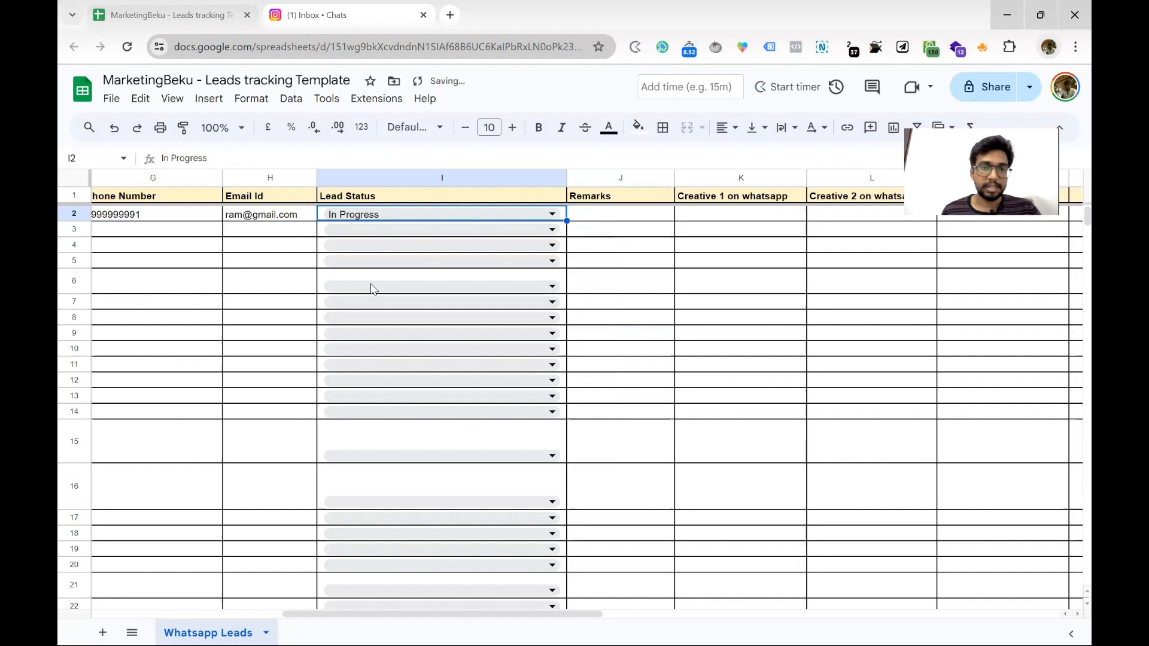
{"action": "left_click", "coordinate": [406, 215]}
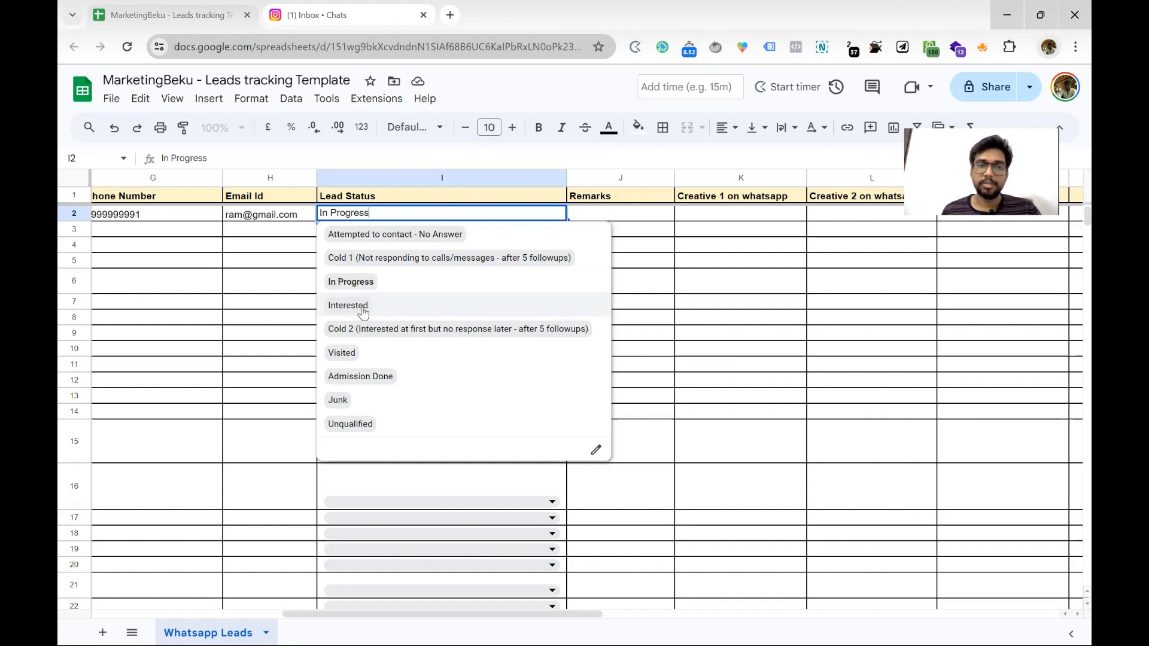
{"action": "left_click", "coordinate": [363, 307]}
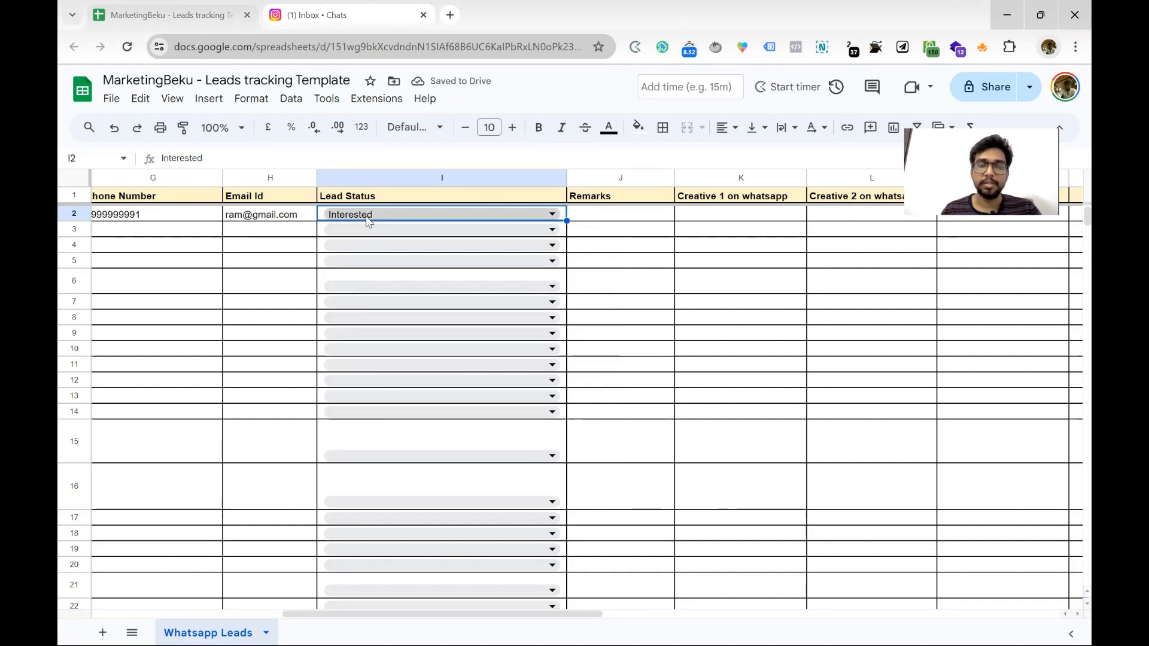
{"action": "left_click", "coordinate": [367, 219]}
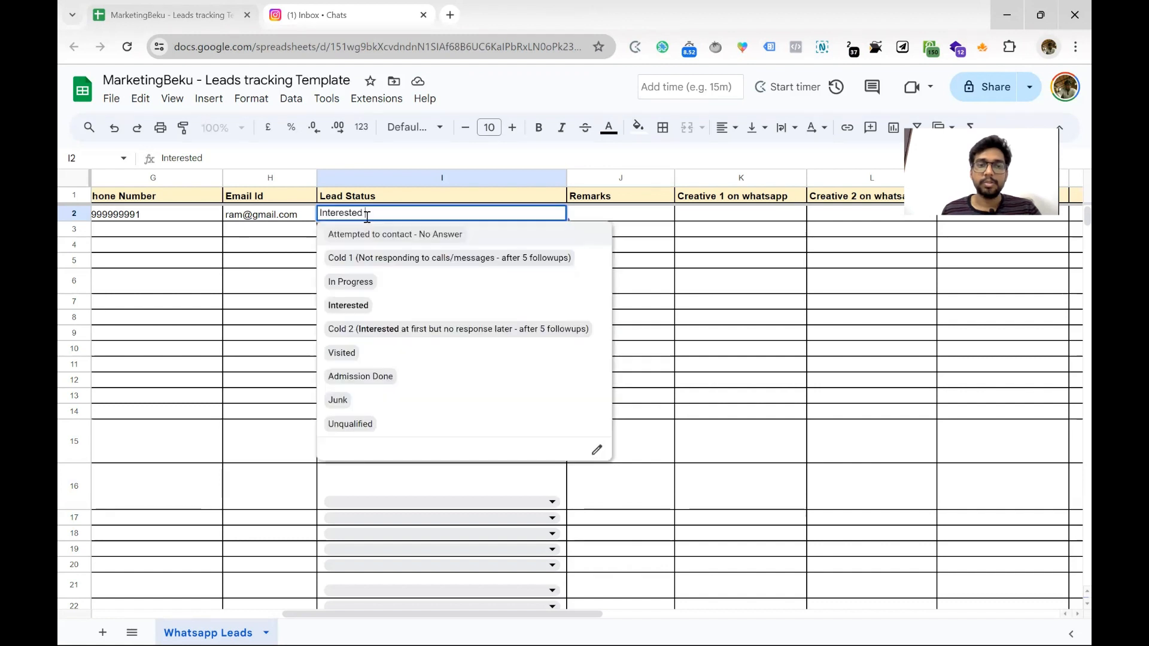
{"action": "left_click", "coordinate": [366, 331]}
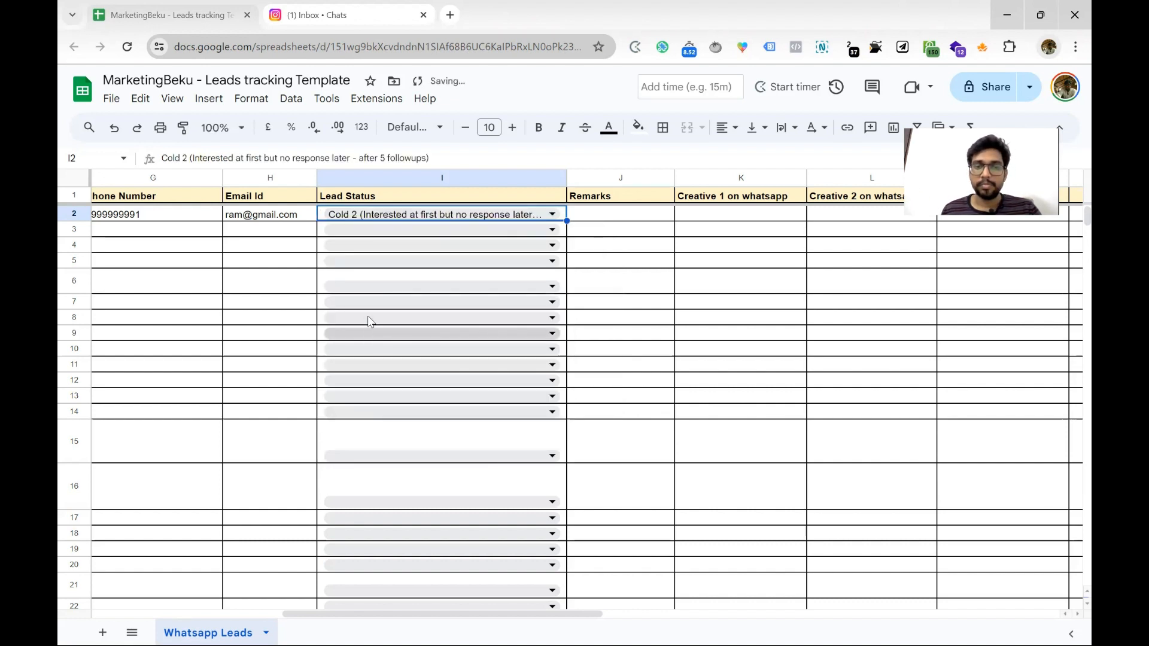
{"action": "left_click", "coordinate": [397, 214]}
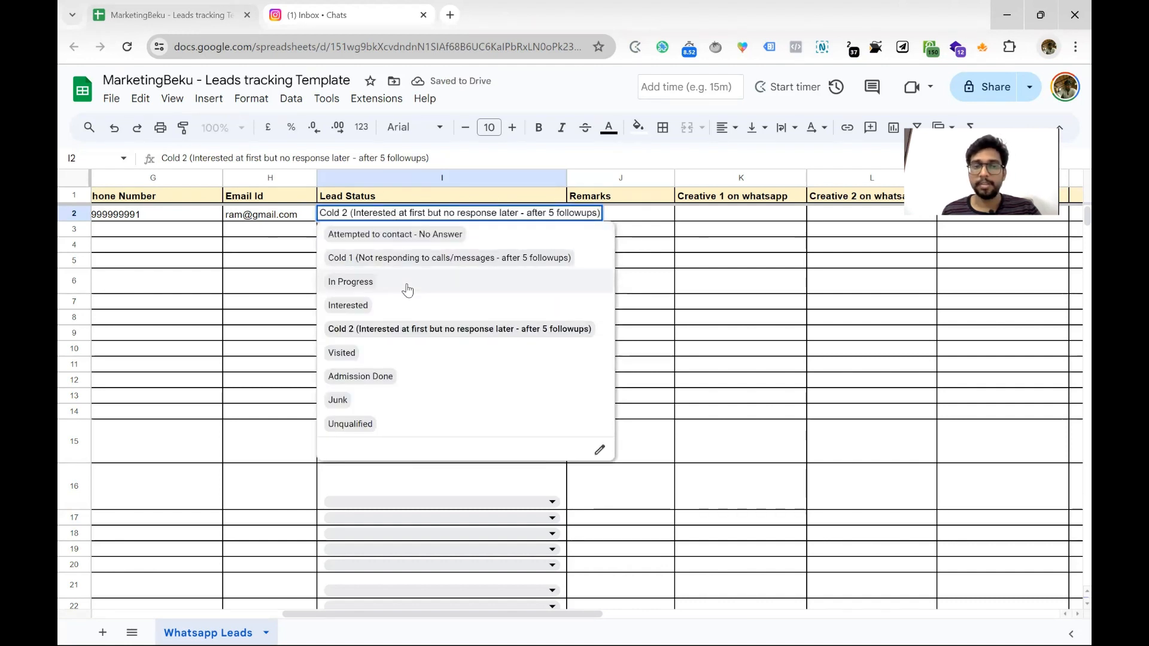
{"action": "left_click", "coordinate": [364, 310]}
Try Visited, Admission Done and Junk on I2, settling on Unqualified
{"action": "double_click", "coordinate": [379, 214]}
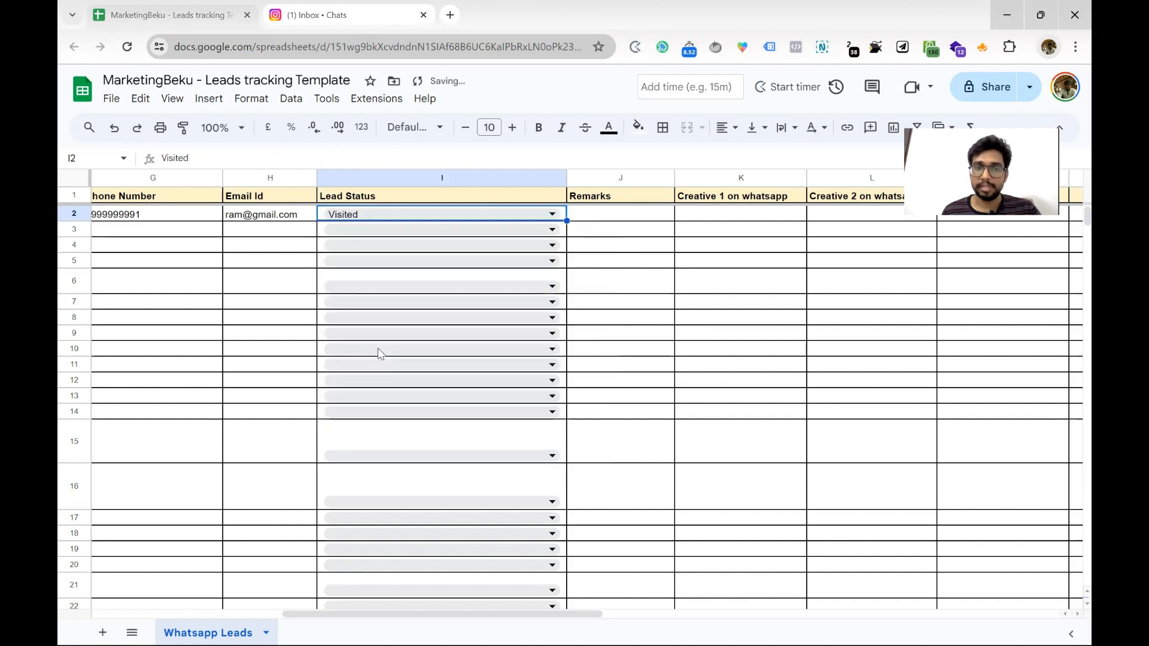
{"action": "left_click", "coordinate": [378, 353]}
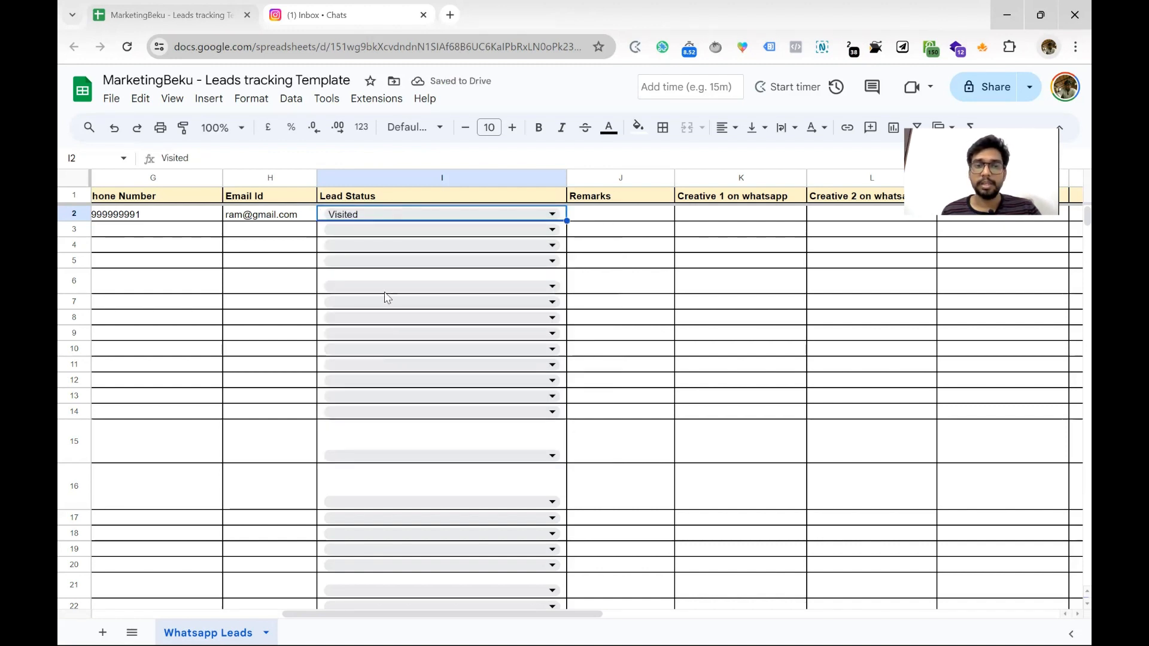
{"action": "double_click", "coordinate": [390, 215]}
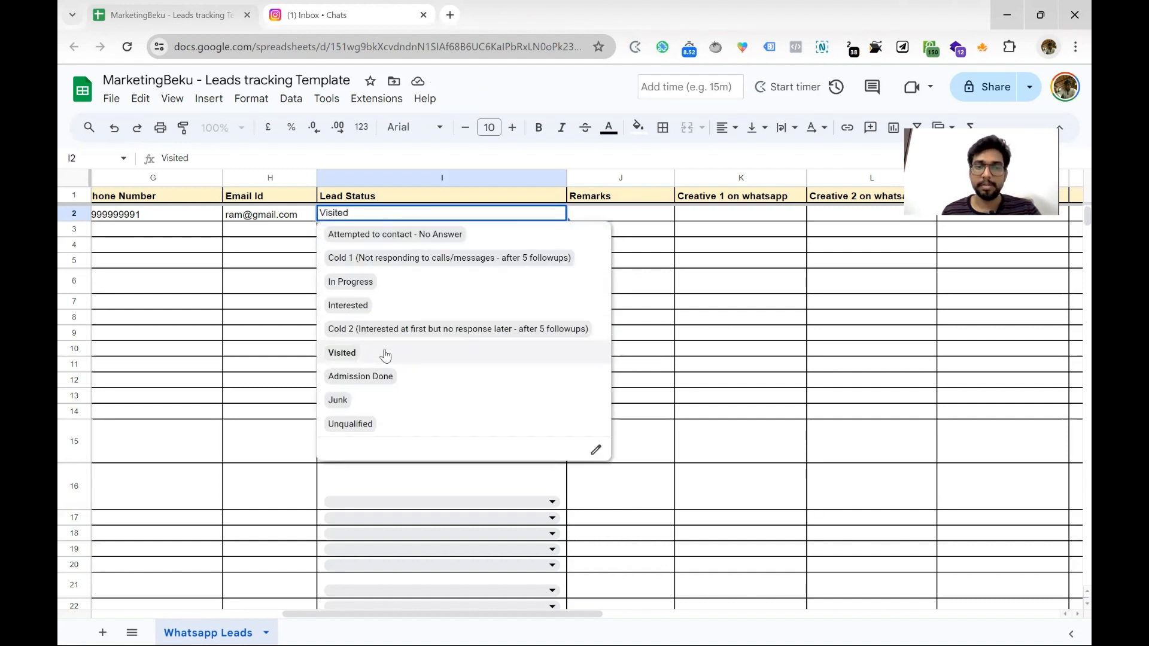
{"action": "left_click", "coordinate": [383, 377]}
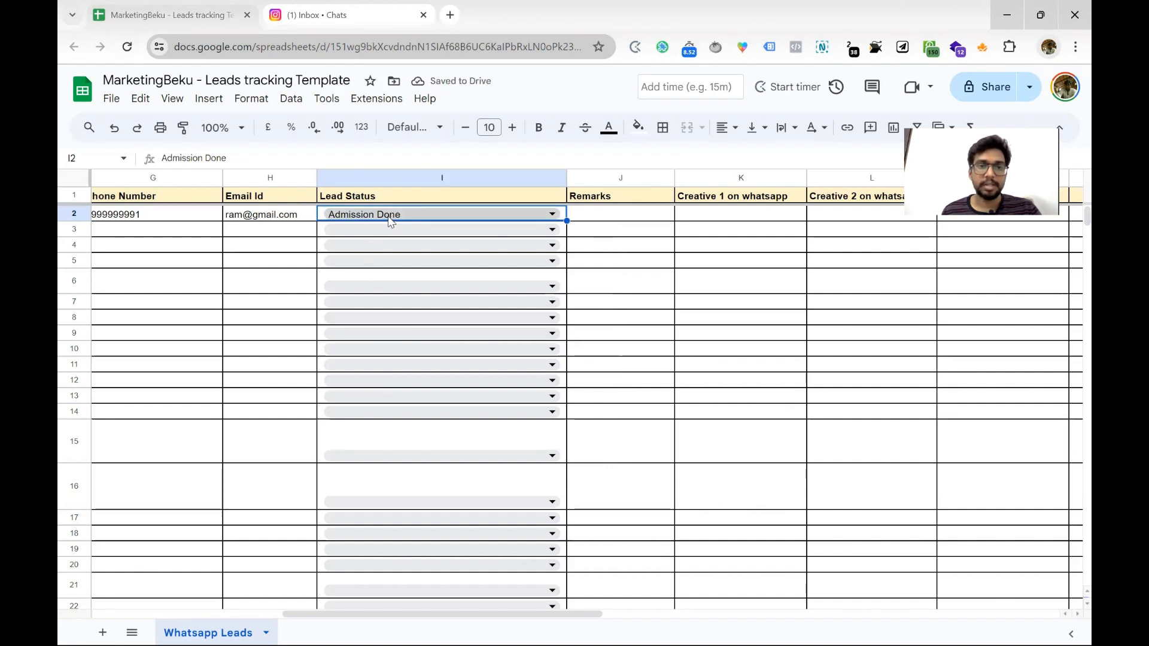
{"action": "left_click", "coordinate": [390, 219]}
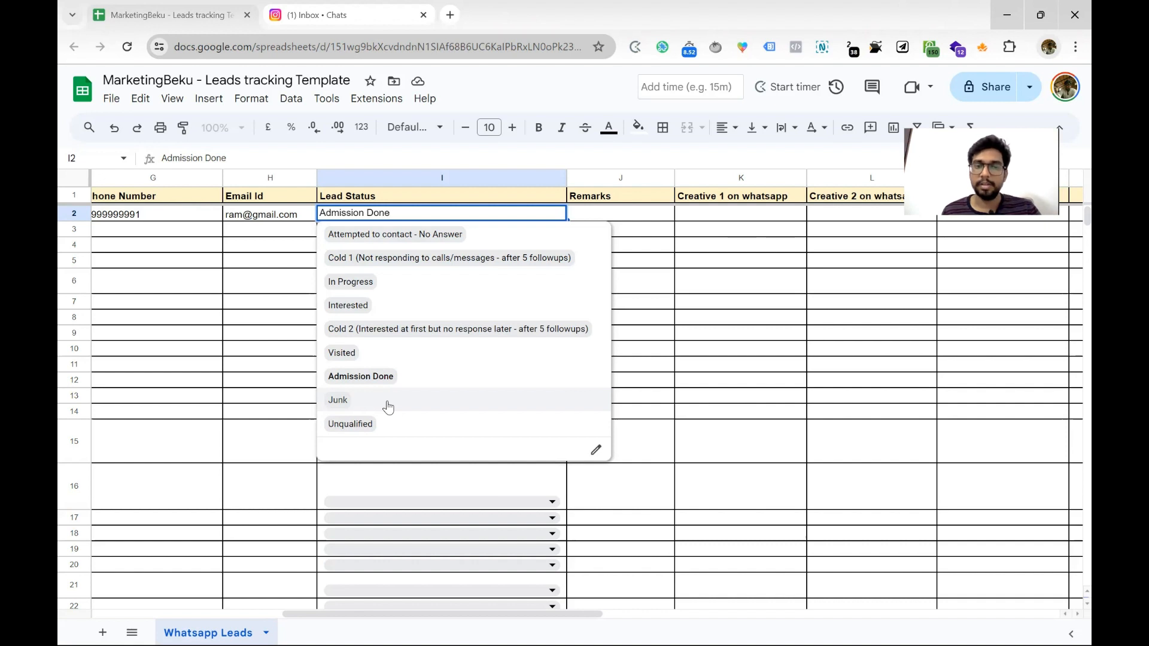
{"action": "left_click", "coordinate": [389, 407]}
{"action": "left_click", "coordinate": [410, 219]}
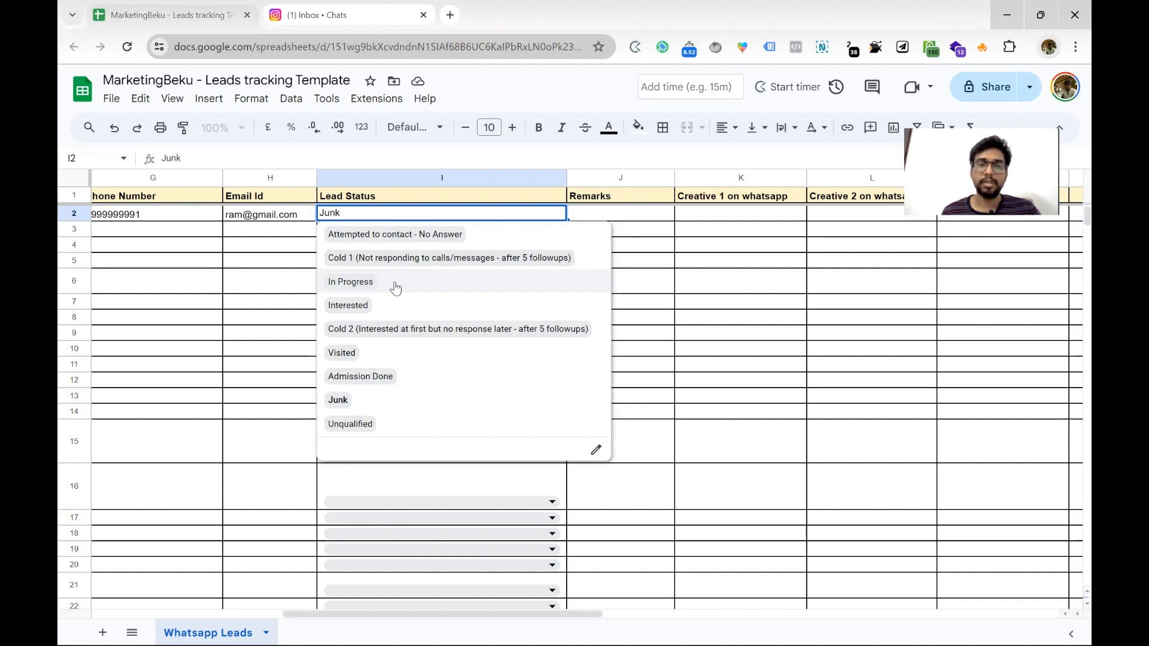
{"action": "left_click", "coordinate": [370, 424]}
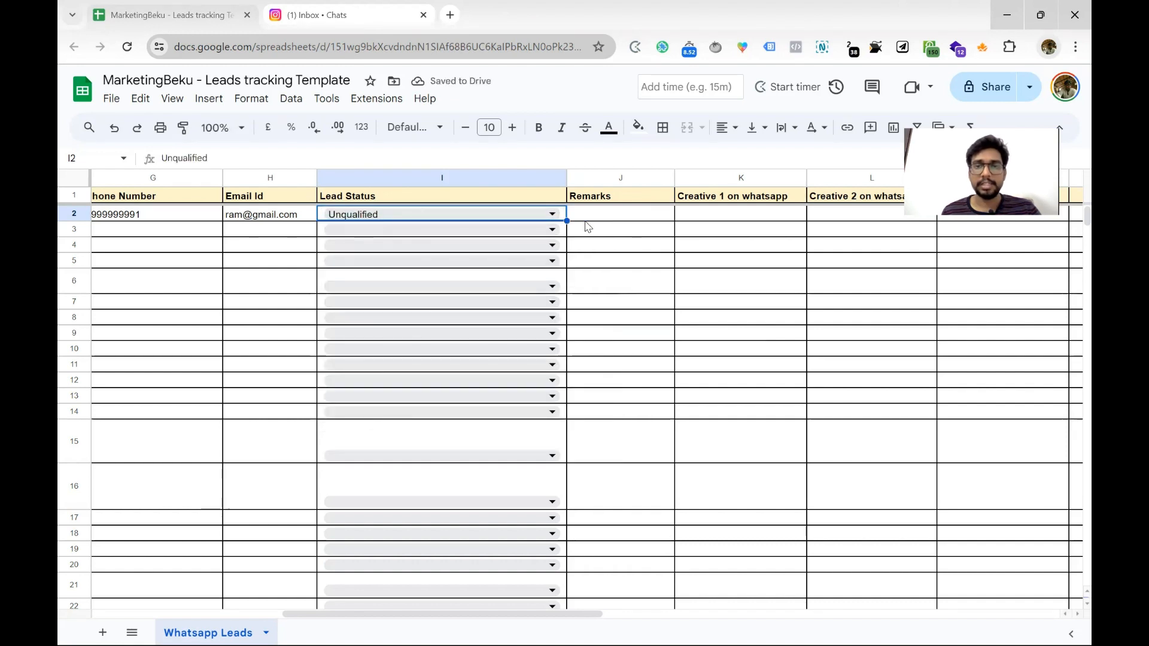
{"action": "double_click", "coordinate": [463, 213]}
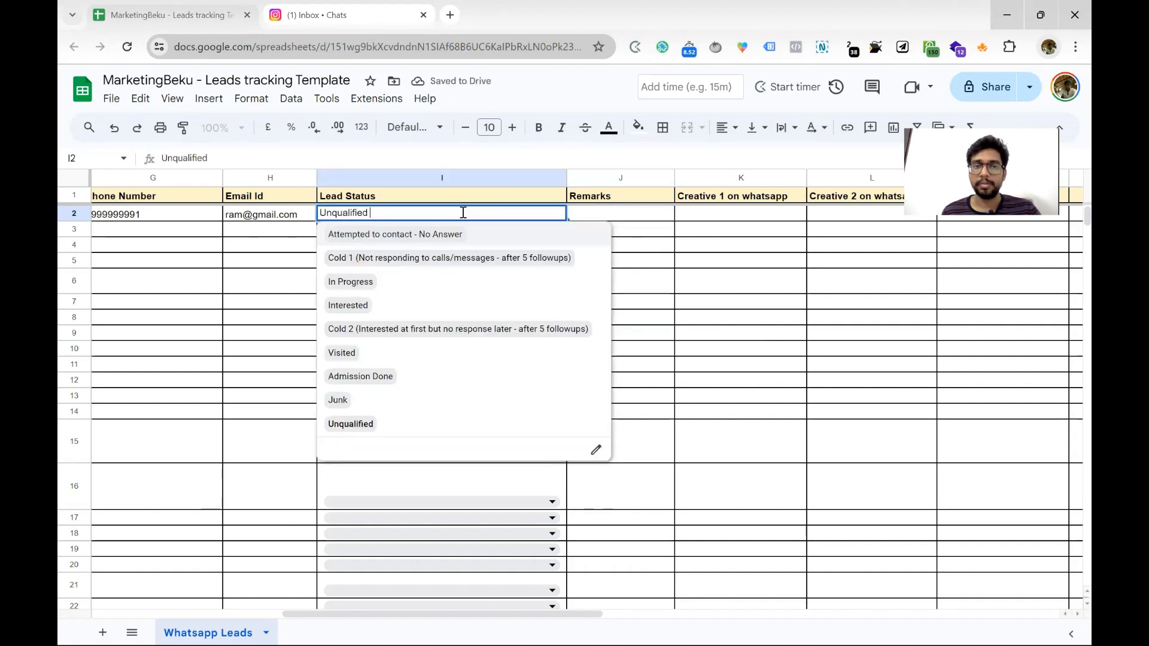
{"action": "left_click", "coordinate": [370, 424]}
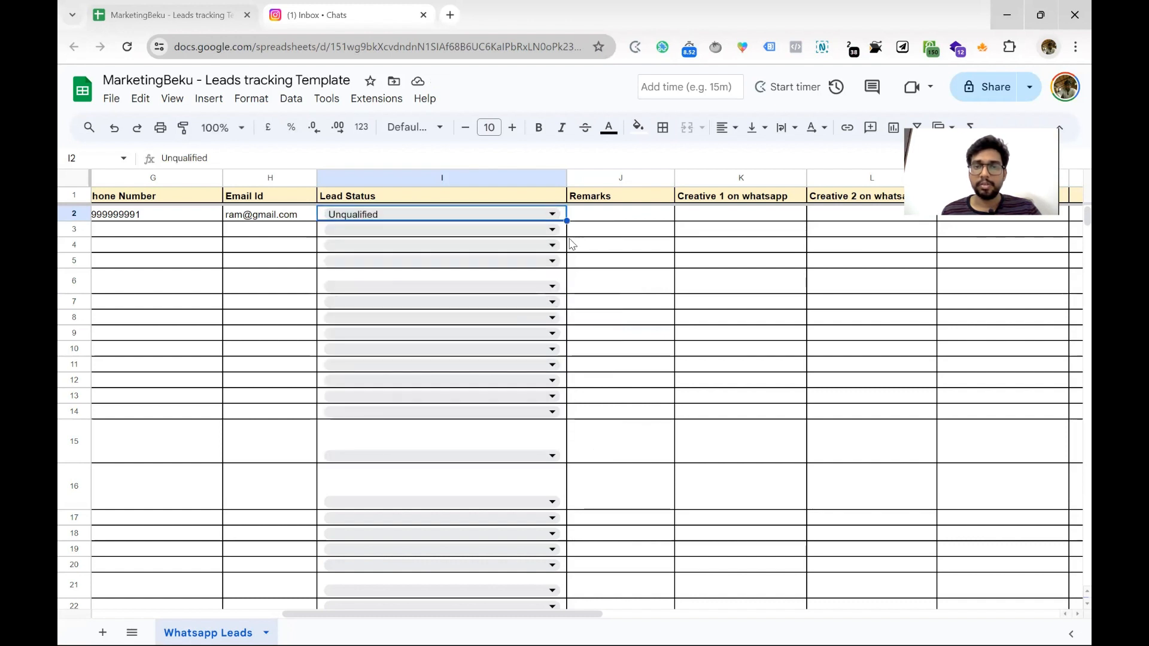
{"action": "left_click", "coordinate": [597, 215]}
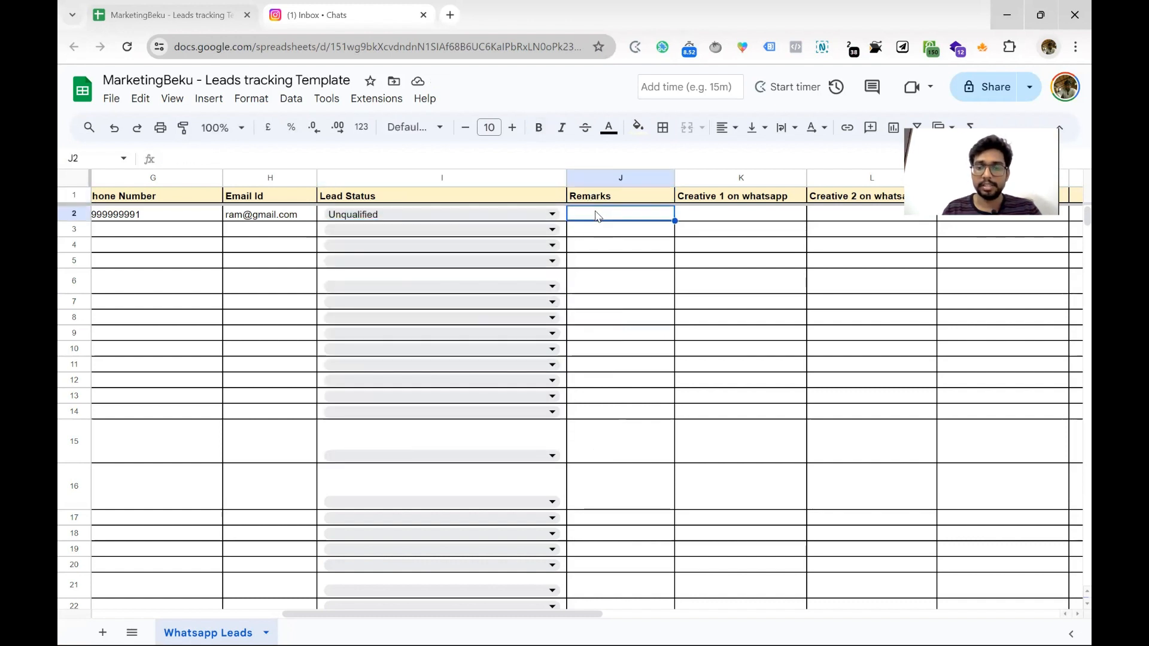
Enter 'Price is too high' as the remark in J2
{"action": "type", "text": "Price is to"}
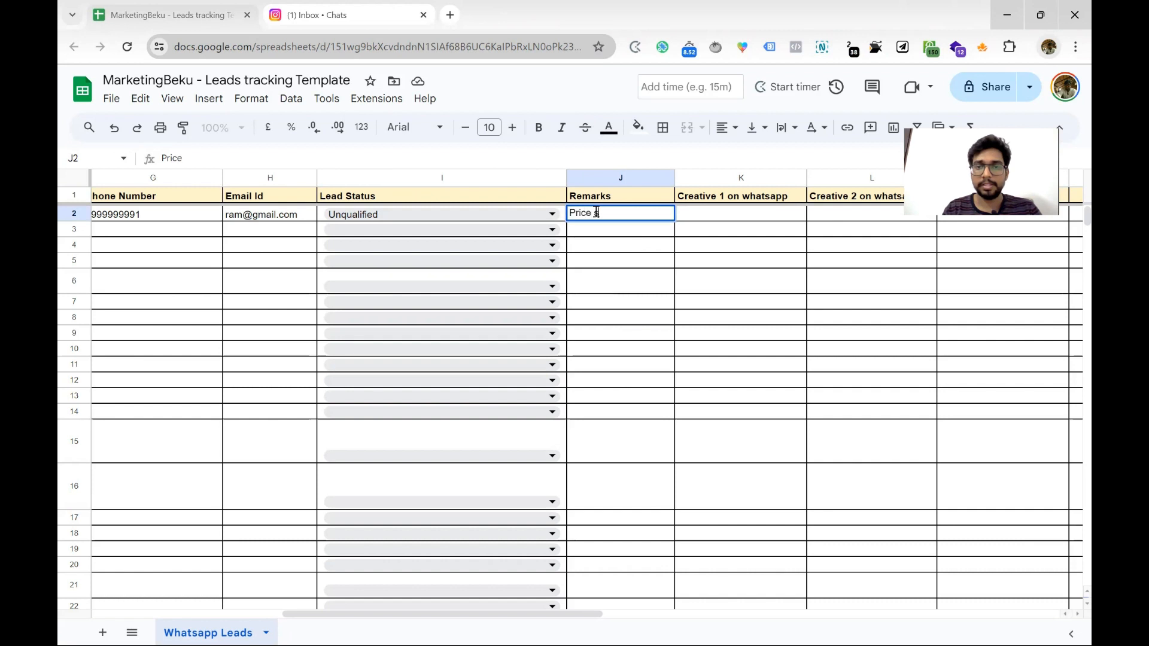
{"action": "type", "text": "o high"}
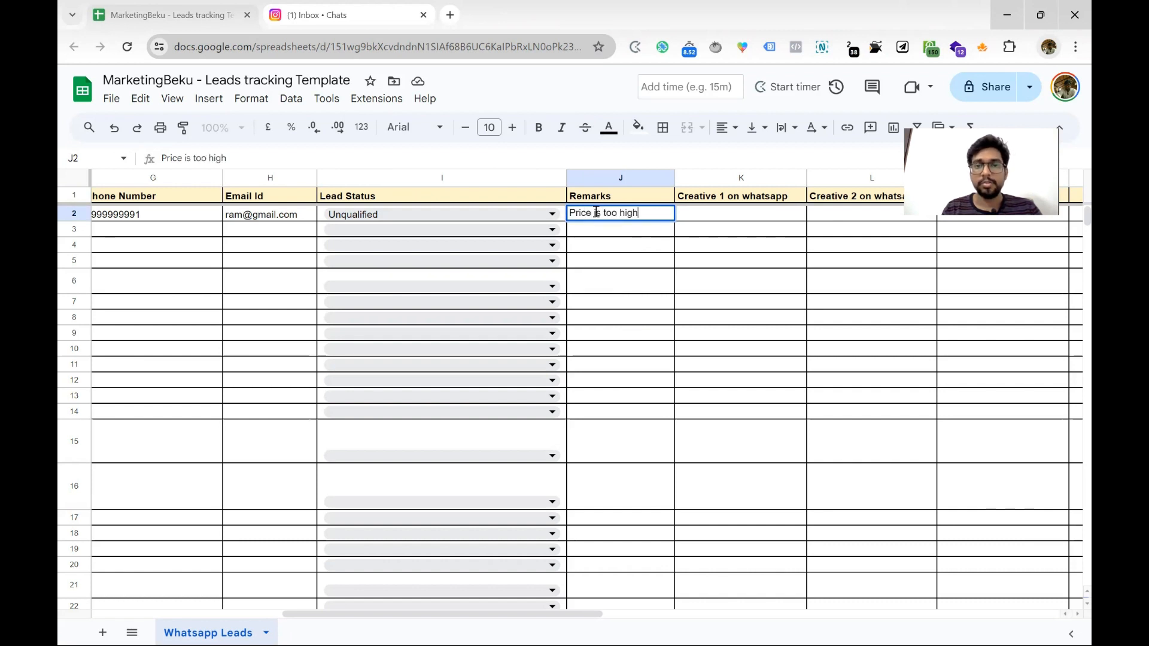
{"action": "key", "text": "Return"}
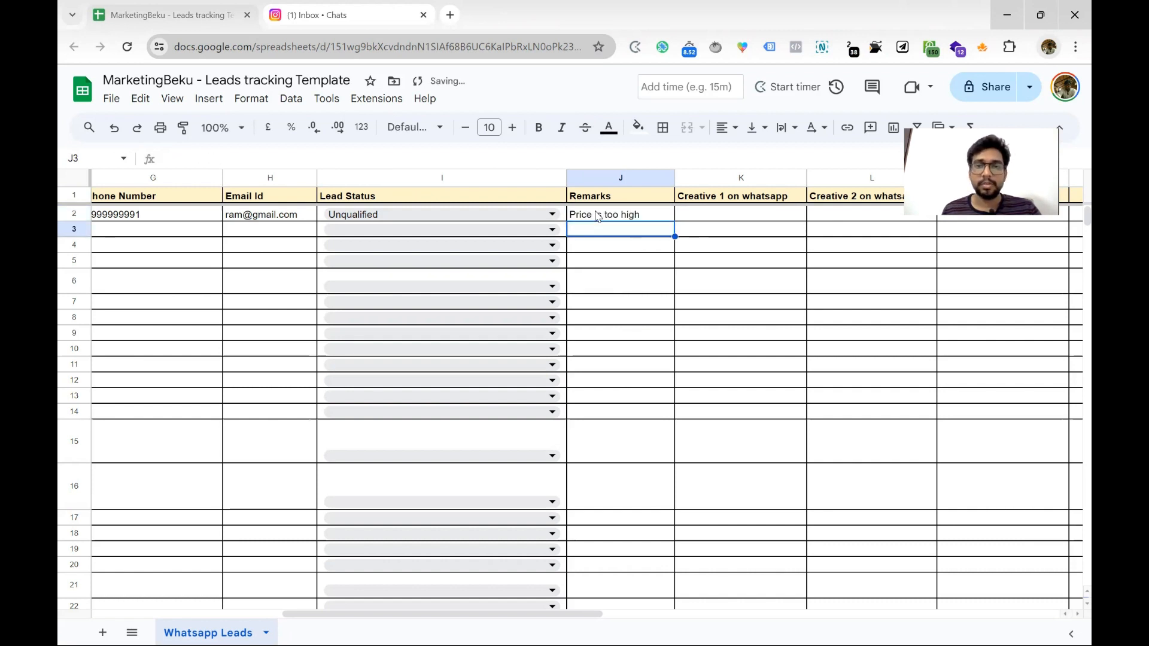
{"action": "left_click", "coordinate": [601, 217]}
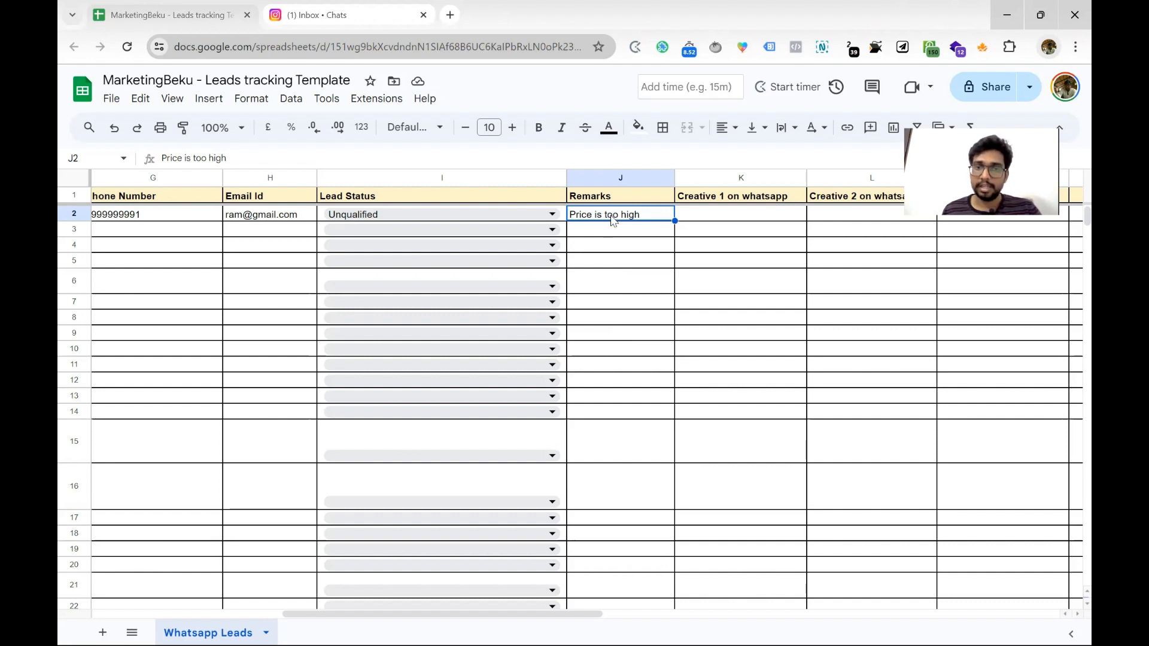
Mark row 3 as Junk with remark 'Phone no has 9 numbers' and widen the Remarks column
{"action": "left_click", "coordinate": [539, 231]}
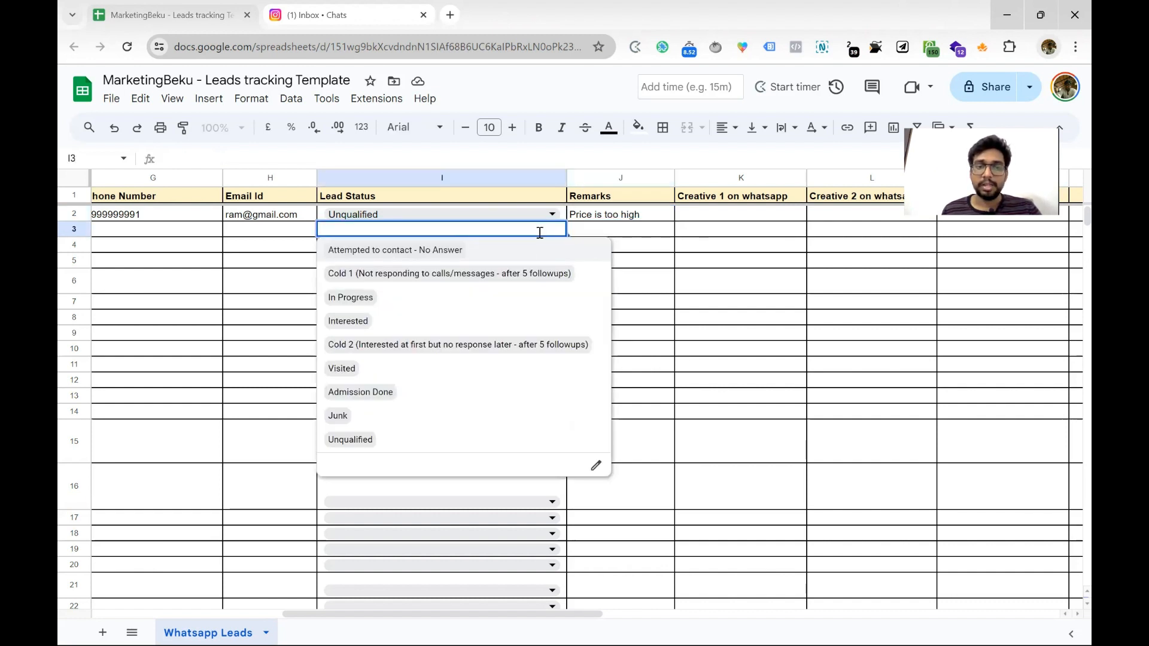
{"action": "left_click", "coordinate": [373, 417]}
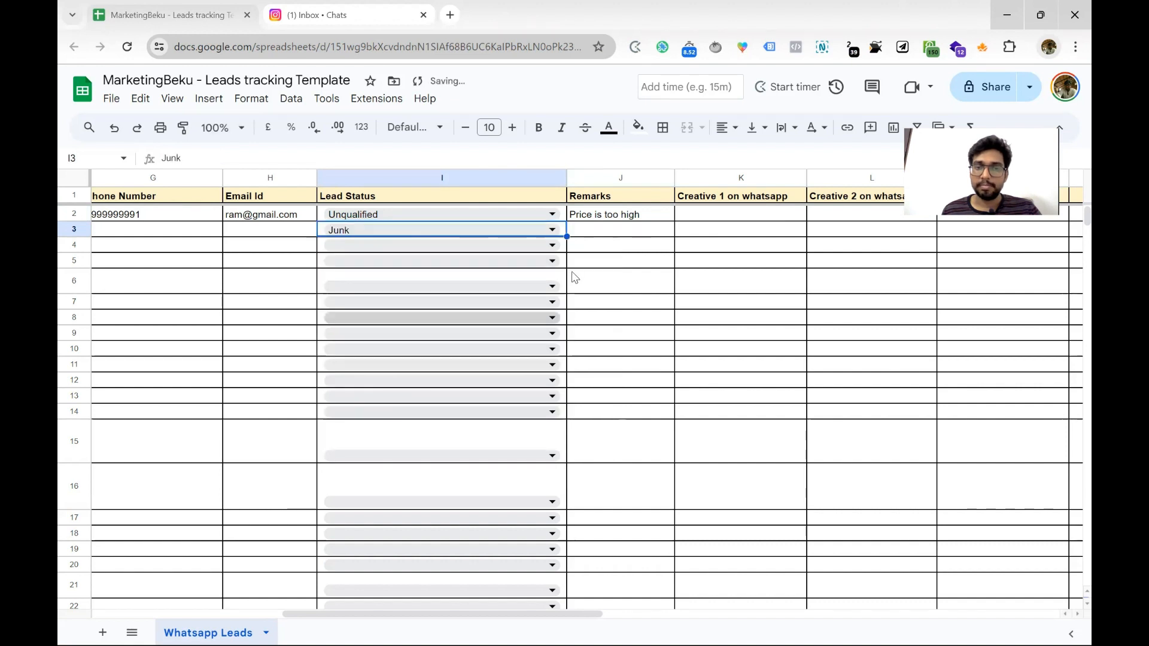
{"action": "left_click", "coordinate": [600, 235]}
{"action": "type", "text": "Pho"}
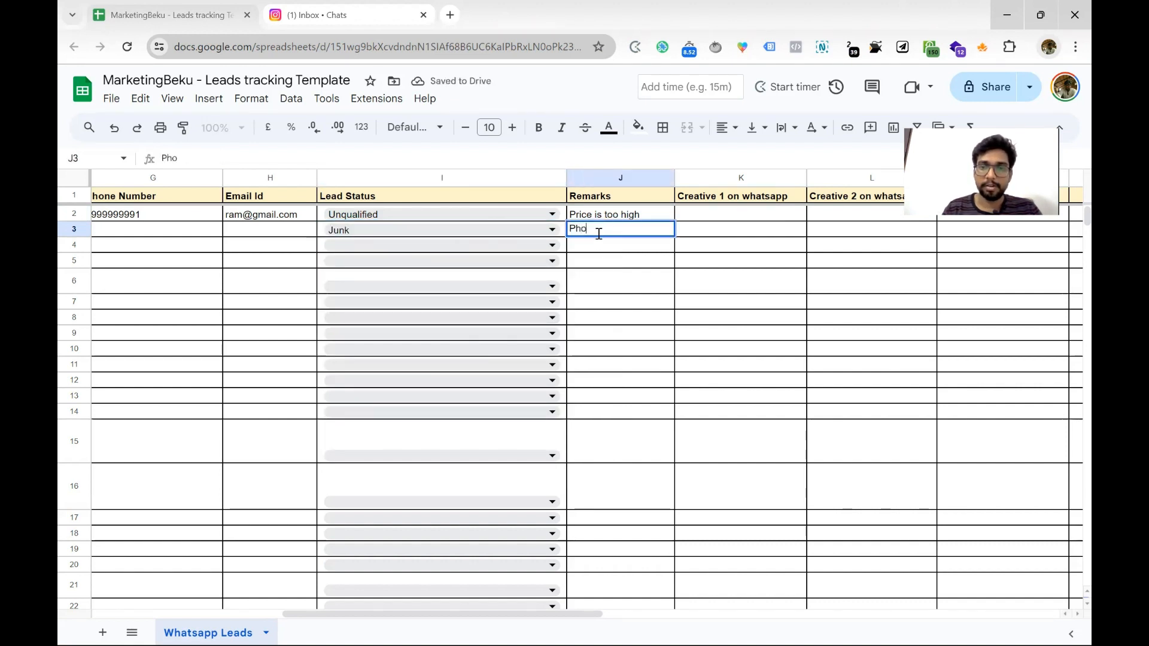
{"action": "type", "text": "ne no"}
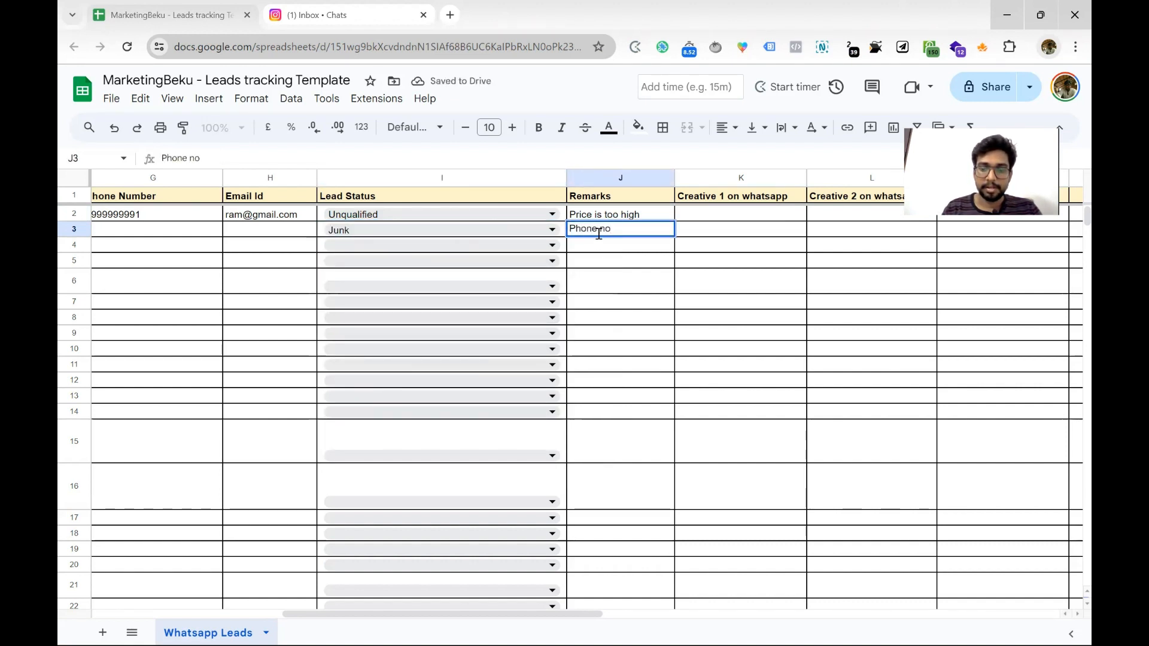
{"action": "type", "text": " has 9"}
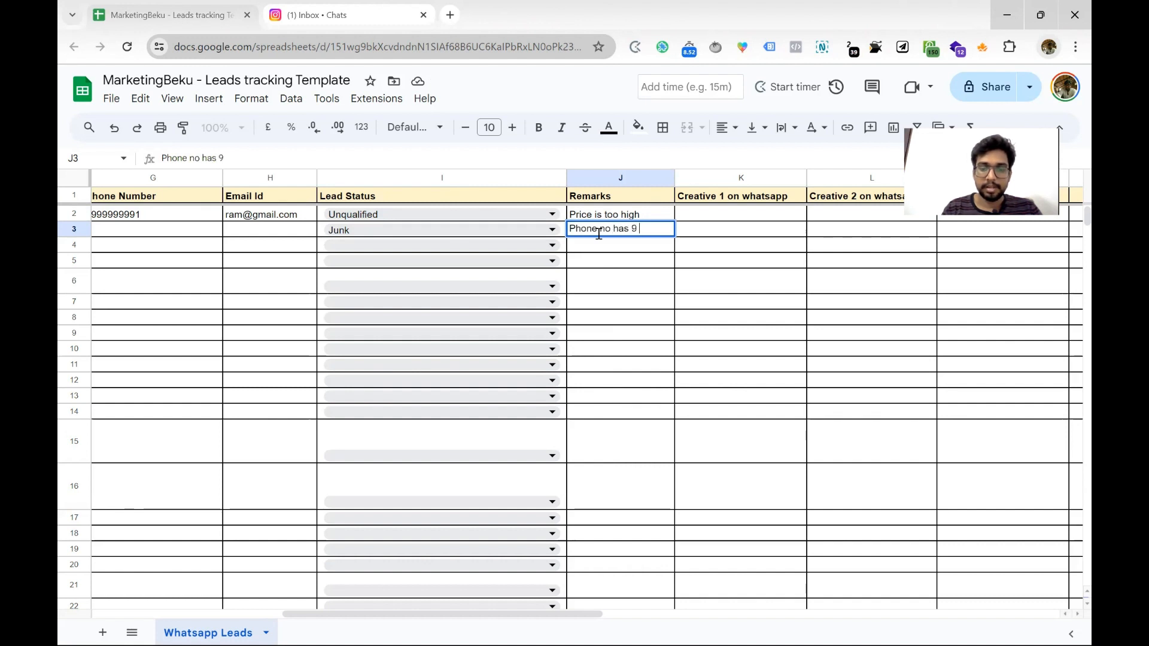
{"action": "type", "text": " numbers"}
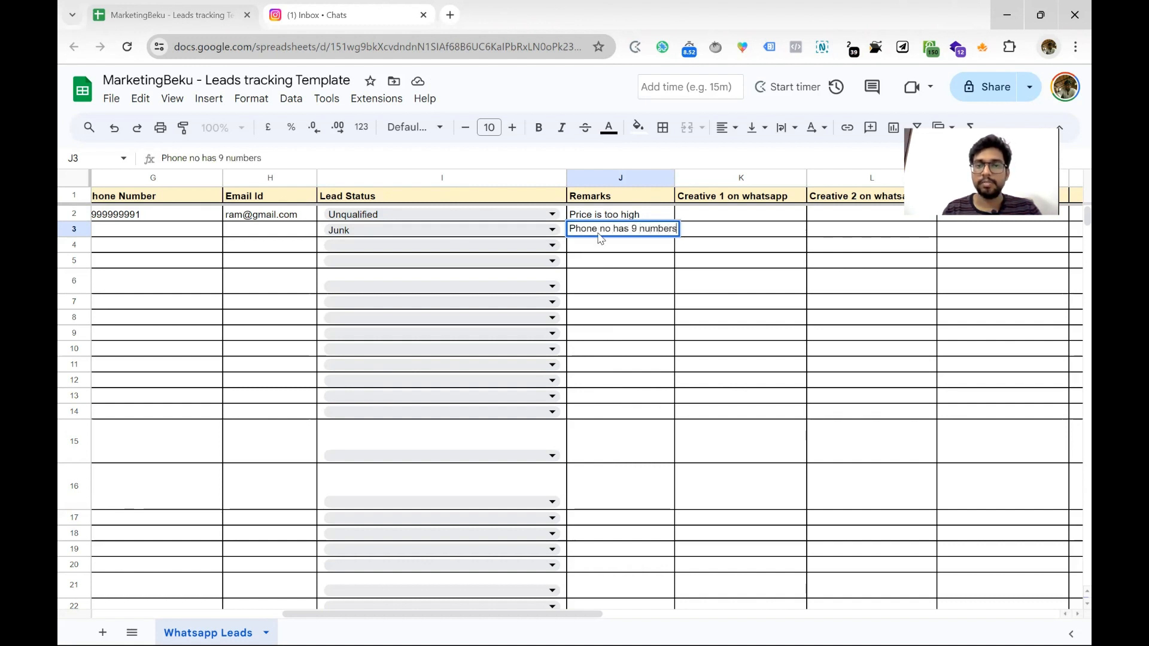
{"action": "key", "text": "Return"}
{"action": "left_click_drag", "start_coordinate": [674, 177], "coordinate": [685, 177]}
{"action": "left_click", "coordinate": [520, 245]}
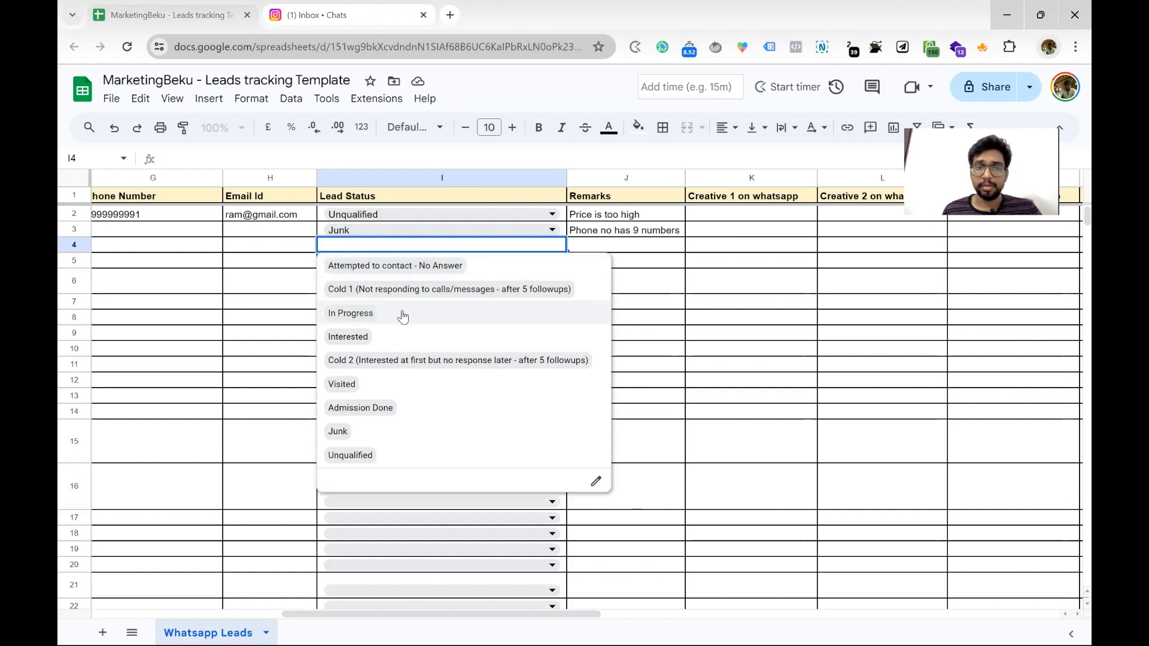
Set row 4's status to Interested and enter the remark 'Call back on 21 May' in J4
{"action": "left_click", "coordinate": [405, 336]}
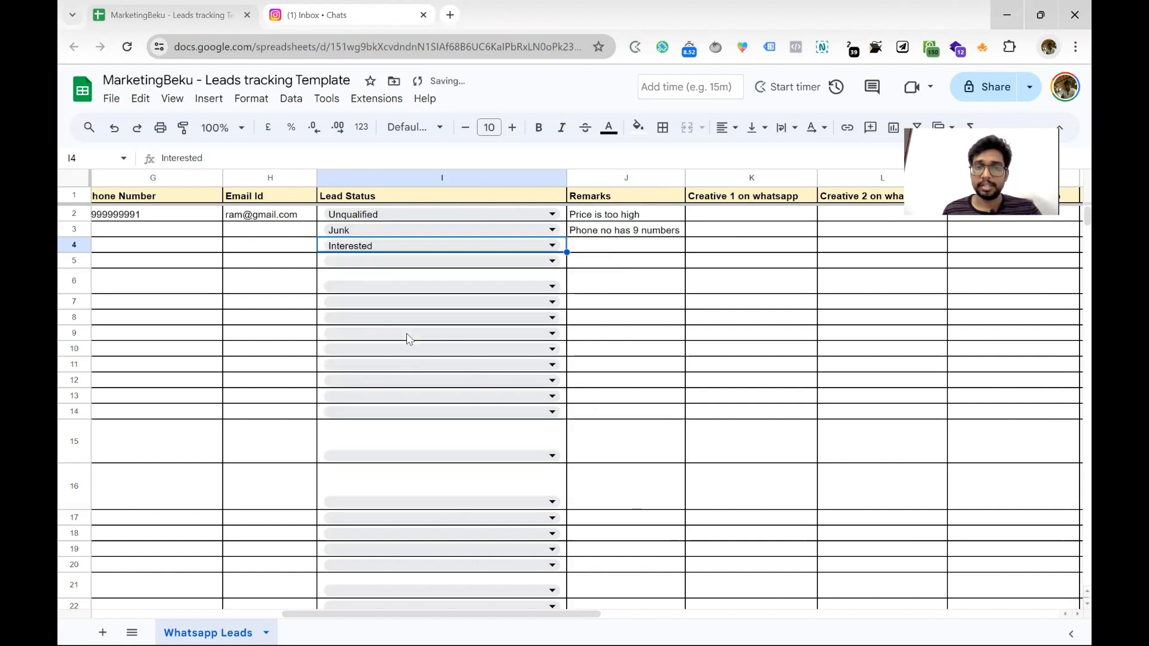
{"action": "left_click", "coordinate": [577, 246]}
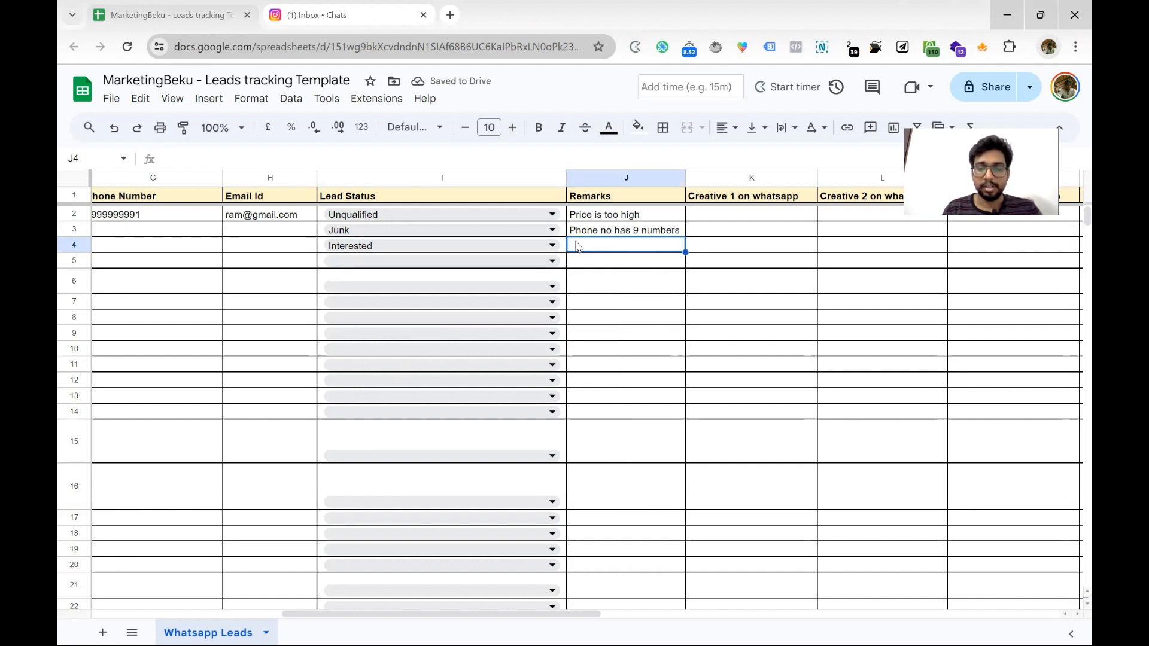
{"action": "type", "text": "Call back t"}
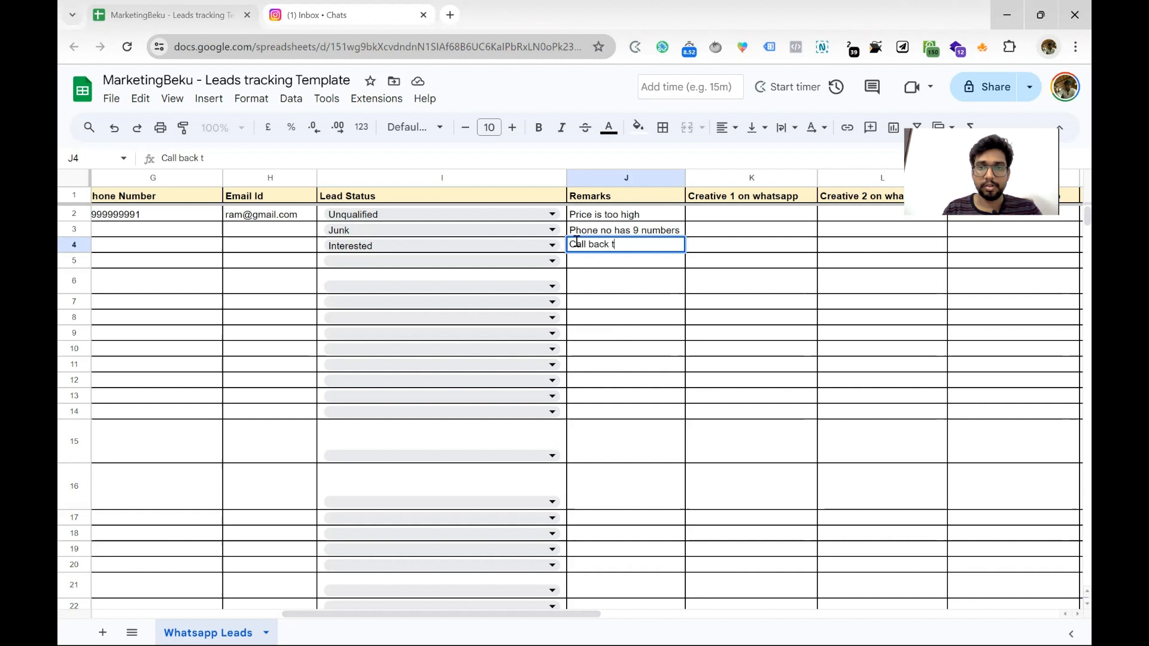
{"action": "key", "text": "BackSpace"}
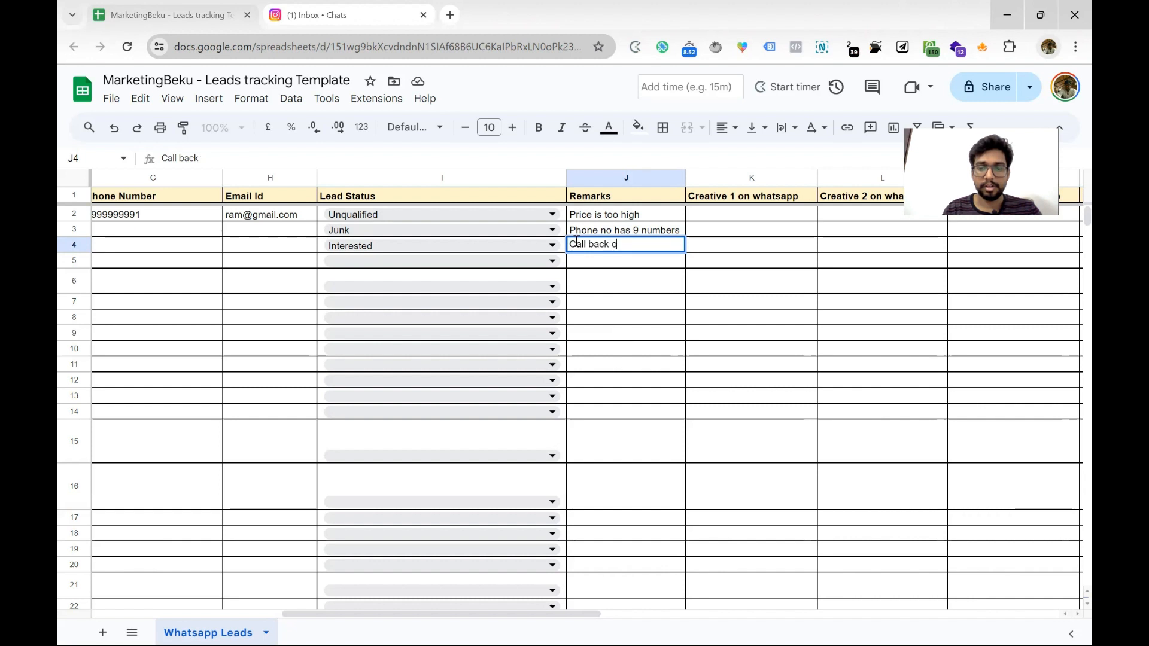
{"action": "type", "text": "on 21 May"}
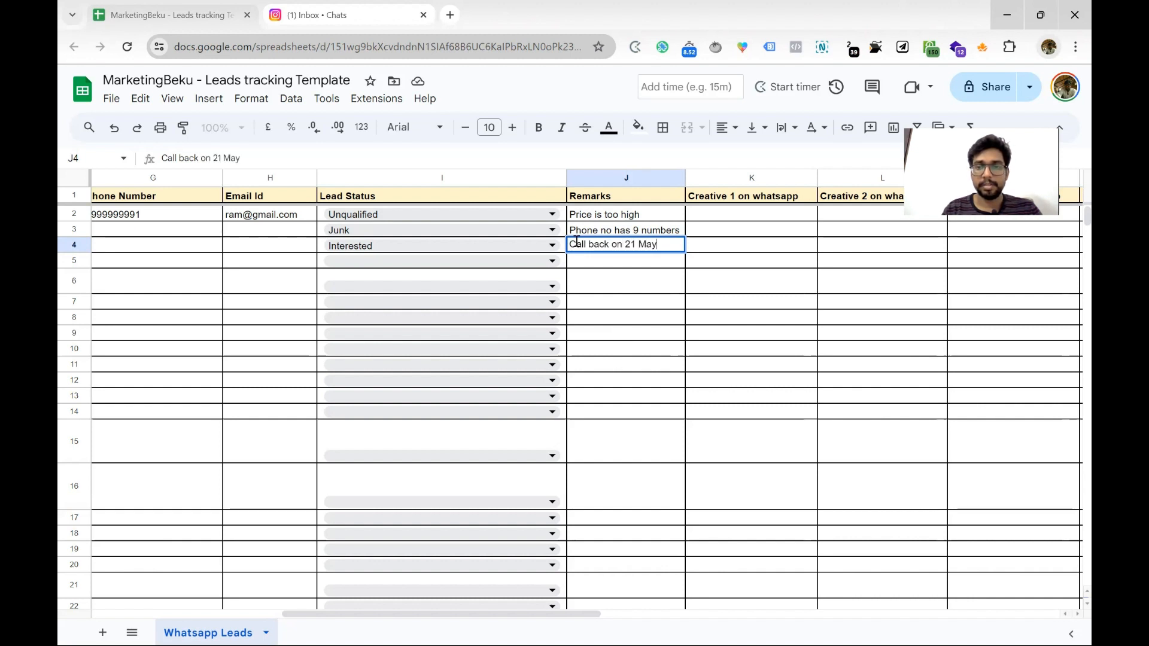
{"action": "key", "text": "Return"}
{"action": "left_click", "coordinate": [603, 252]}
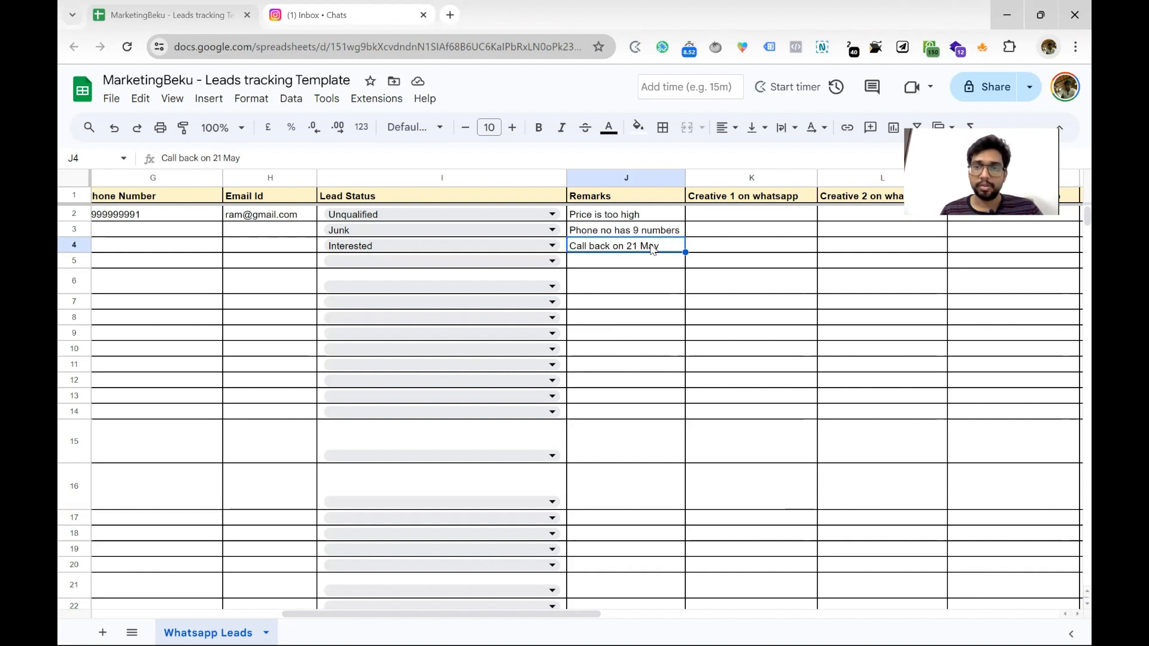
Post a comment on J4 reading 'Called, told to call back in the evening at 5'
{"action": "left_click", "coordinate": [871, 128]}
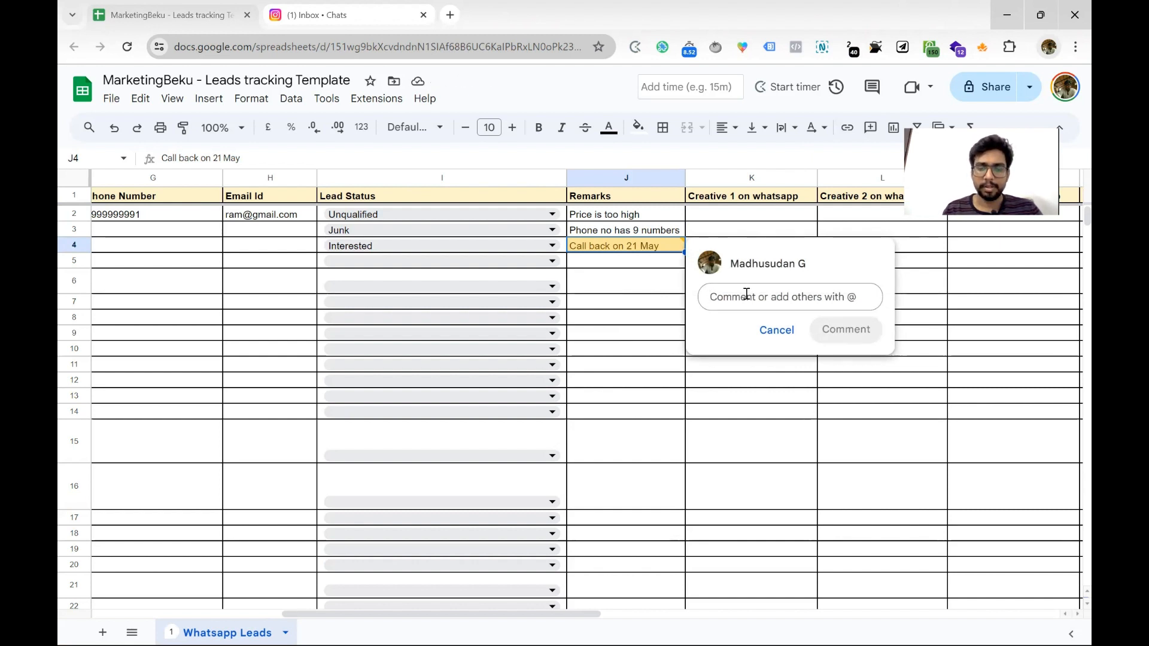
{"action": "type", "text": "Called, "}
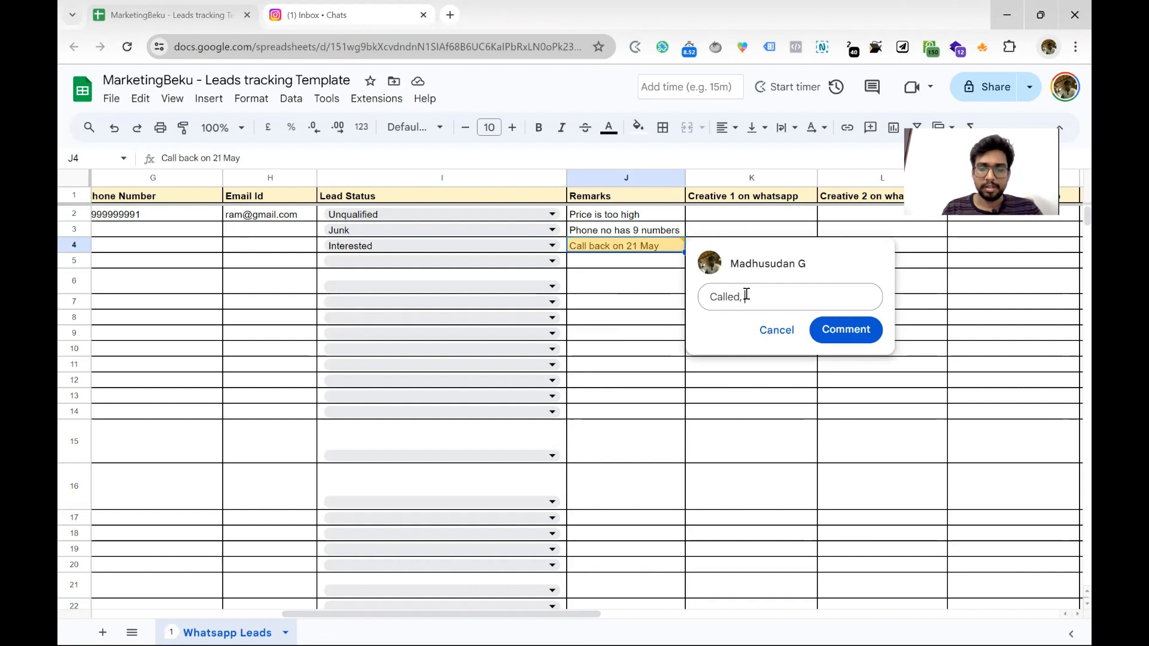
{"action": "type", "text": "told to ca"}
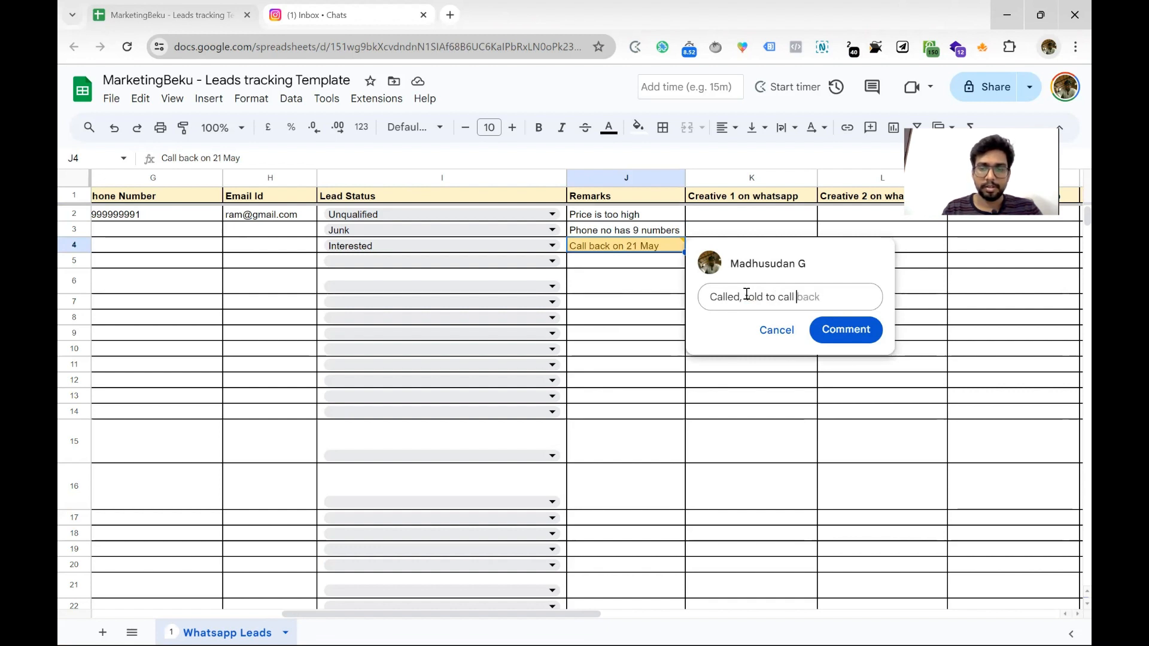
{"action": "type", "text": "ll"}
{"action": "key", "text": "Tab"}
{"action": "type", "text": "in th"}
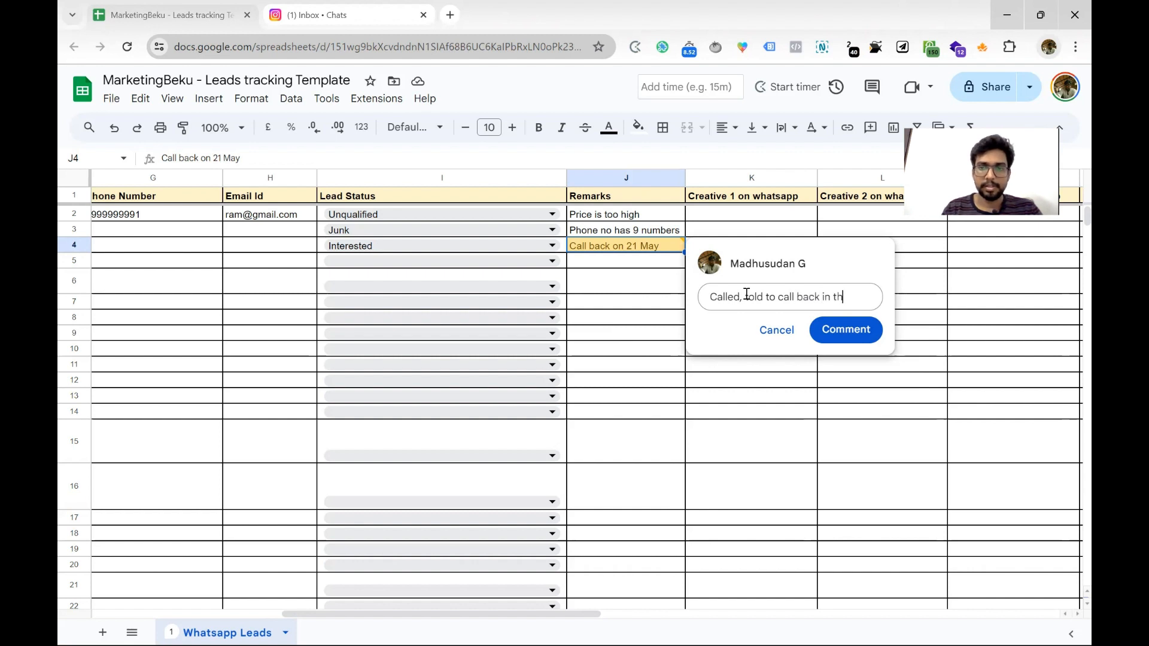
{"action": "type", "text": "e evening at 5"}
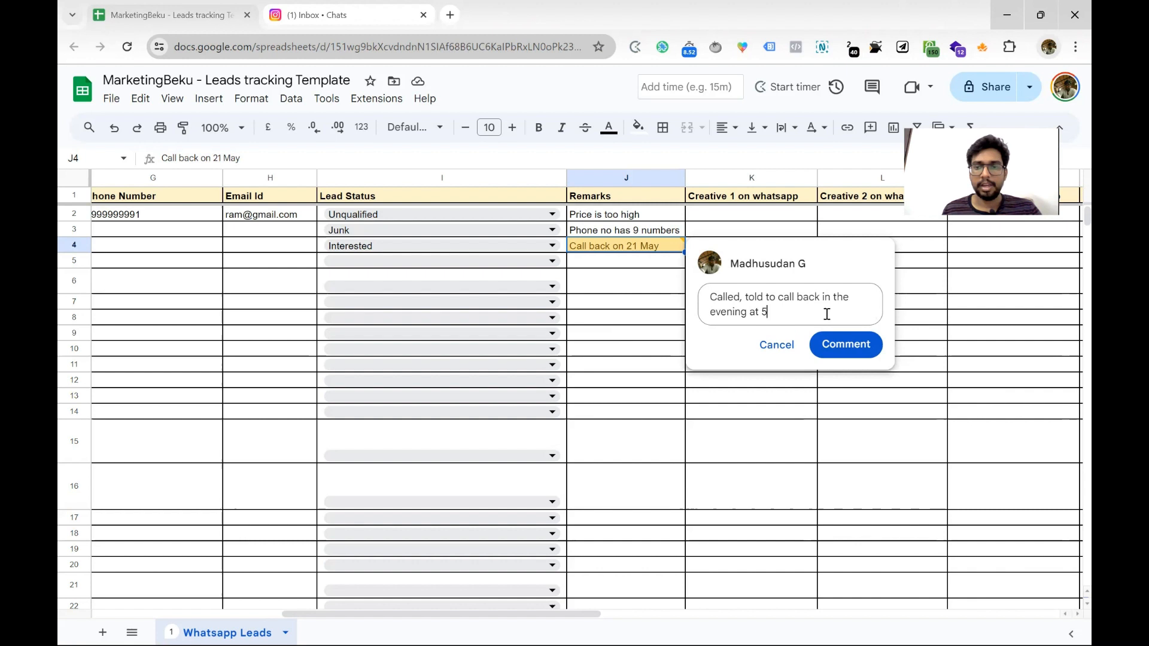
{"action": "left_click", "coordinate": [838, 347]}
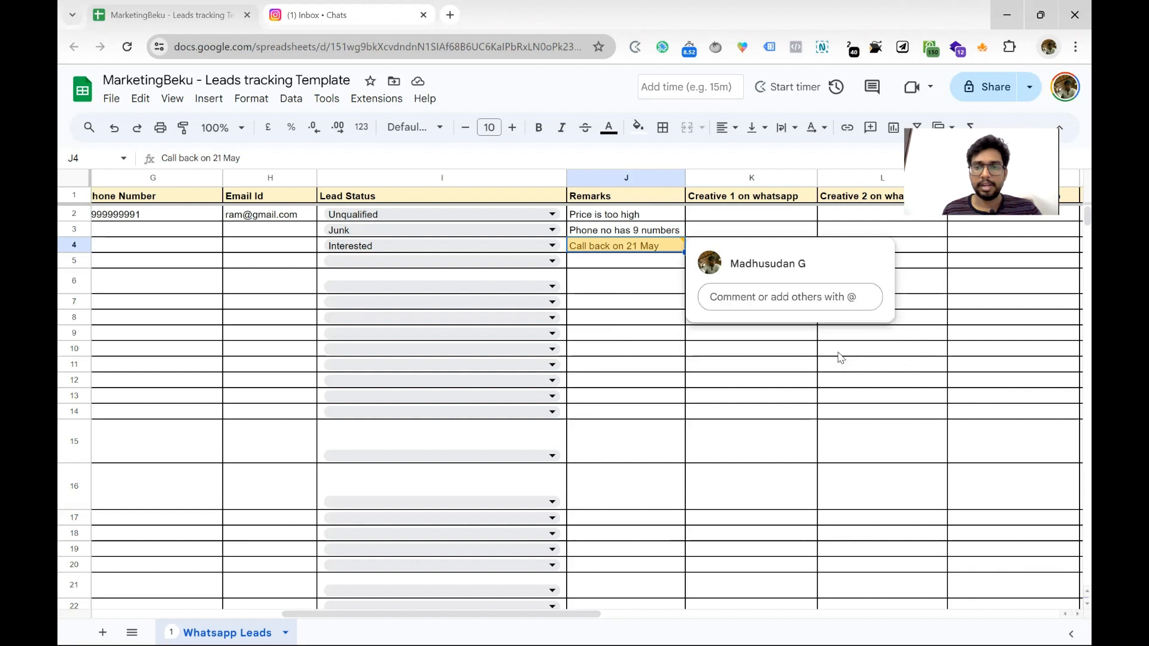
Open J4's comment thread and highlight its 2:40 PM timestamp
{"action": "left_click", "coordinate": [656, 247]}
{"action": "left_click", "coordinate": [634, 246]}
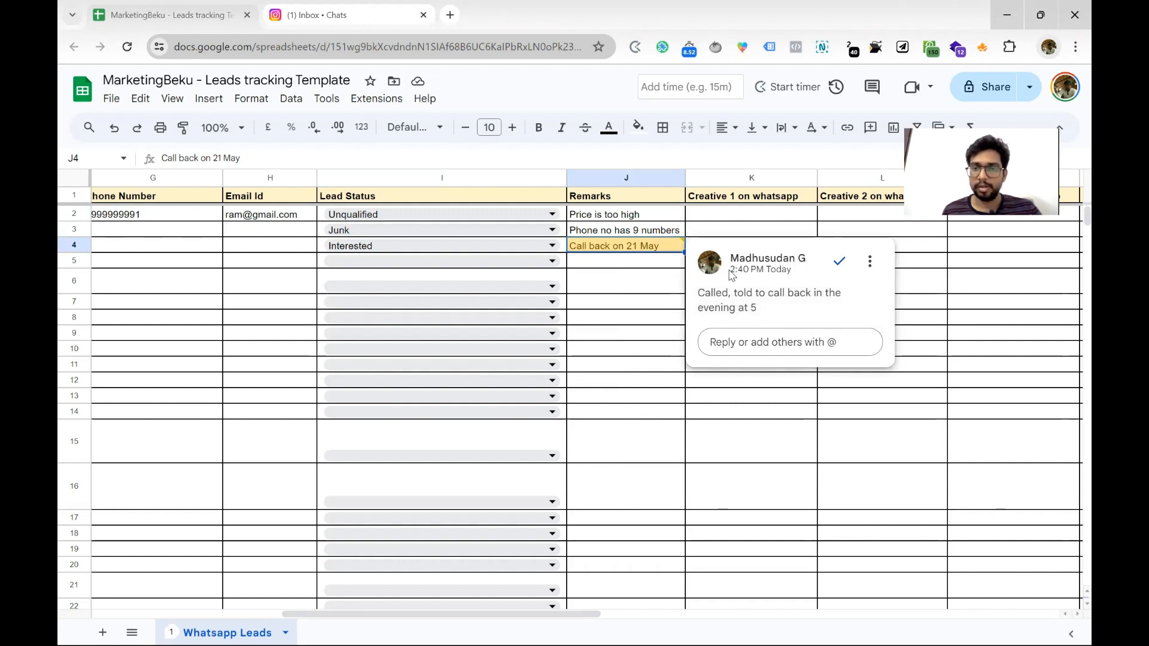
{"action": "left_click_drag", "start_coordinate": [729, 270], "coordinate": [792, 273]}
Reply in J4's thread with 'Discussed, asked to send brochure'
{"action": "left_click", "coordinate": [789, 280]}
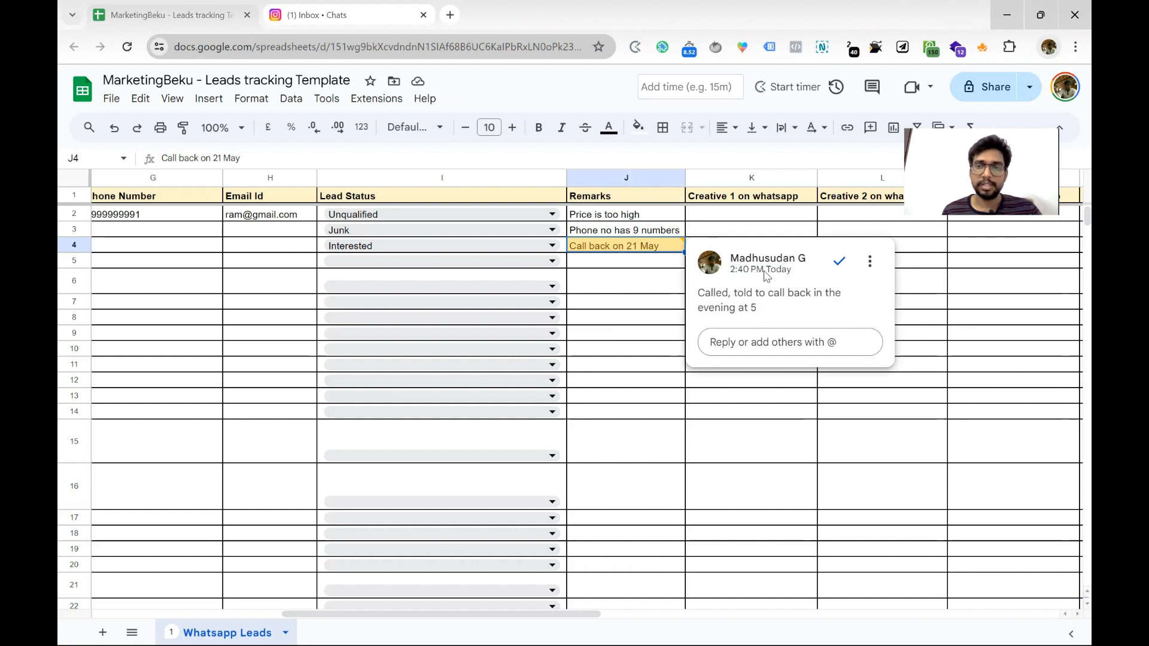
{"action": "left_click", "coordinate": [758, 340]}
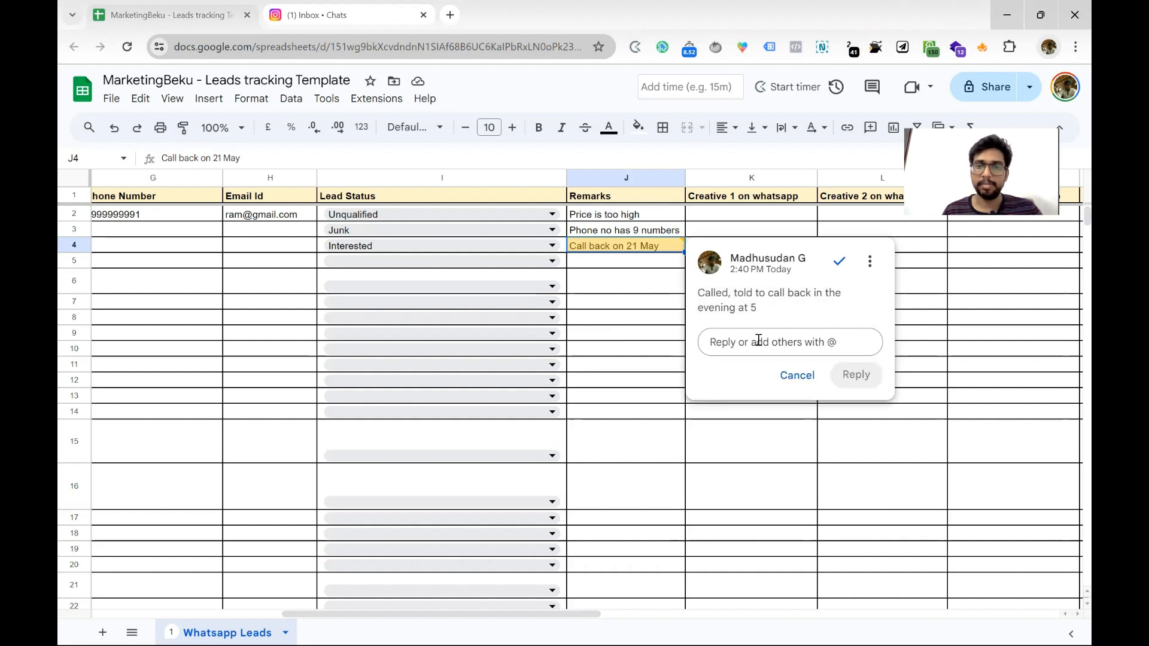
{"action": "type", "text": "Discu"}
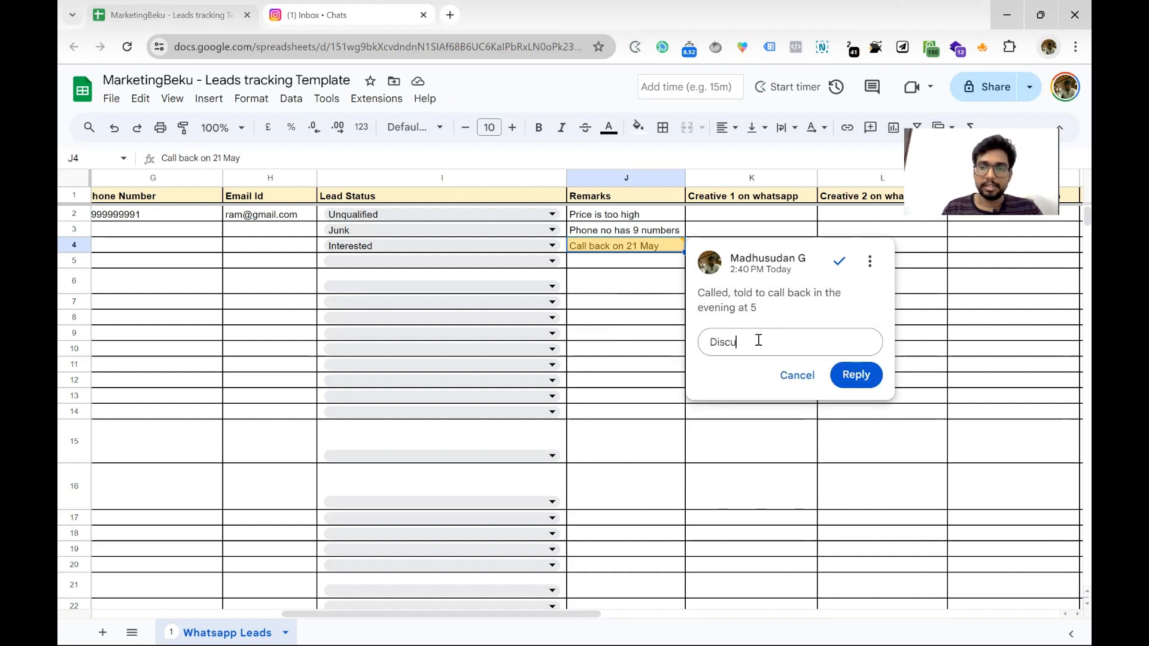
{"action": "type", "text": "ssed asked to send brochure"}
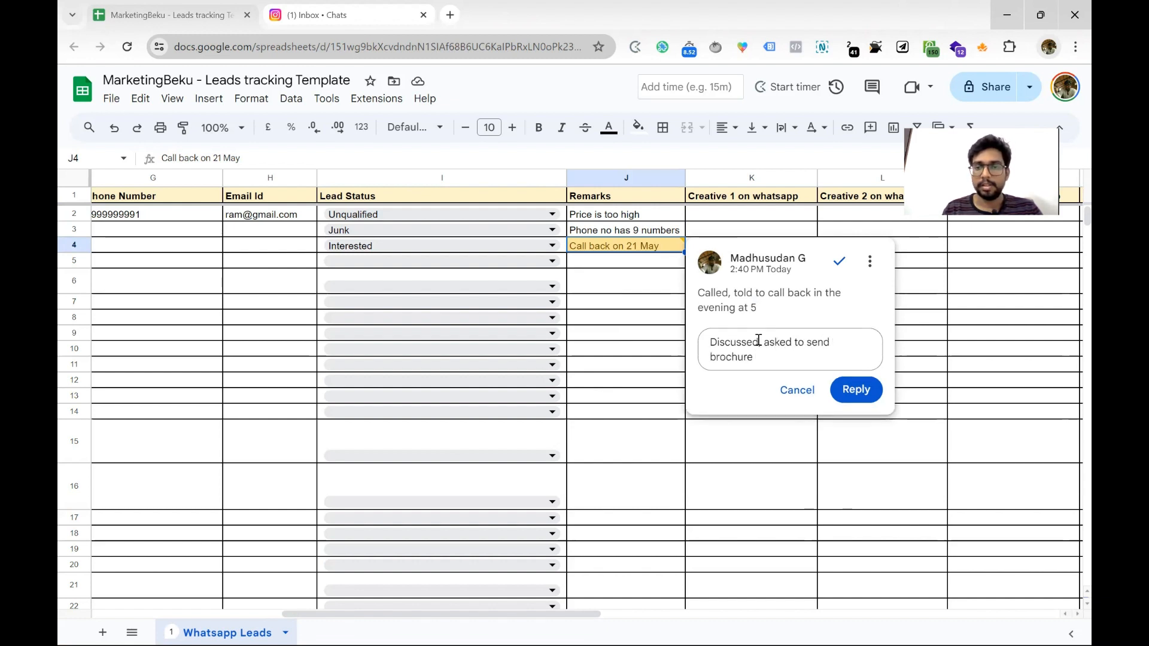
{"action": "left_click", "coordinate": [758, 340]}
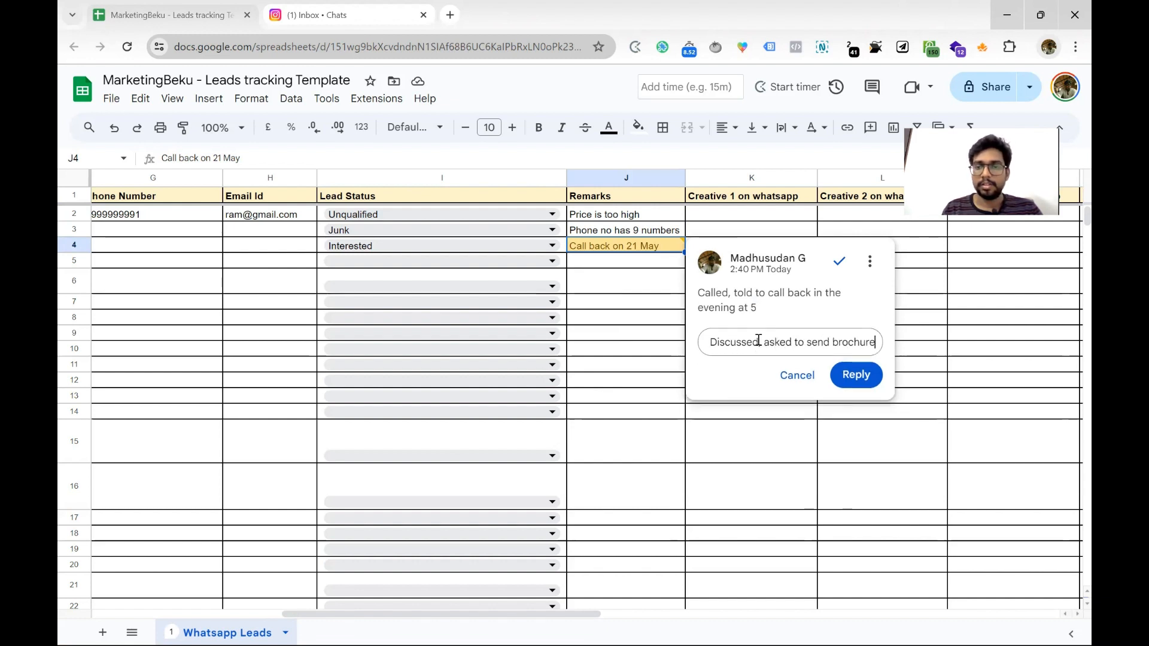
{"action": "type", "text": ","}
{"action": "left_click", "coordinate": [855, 390]}
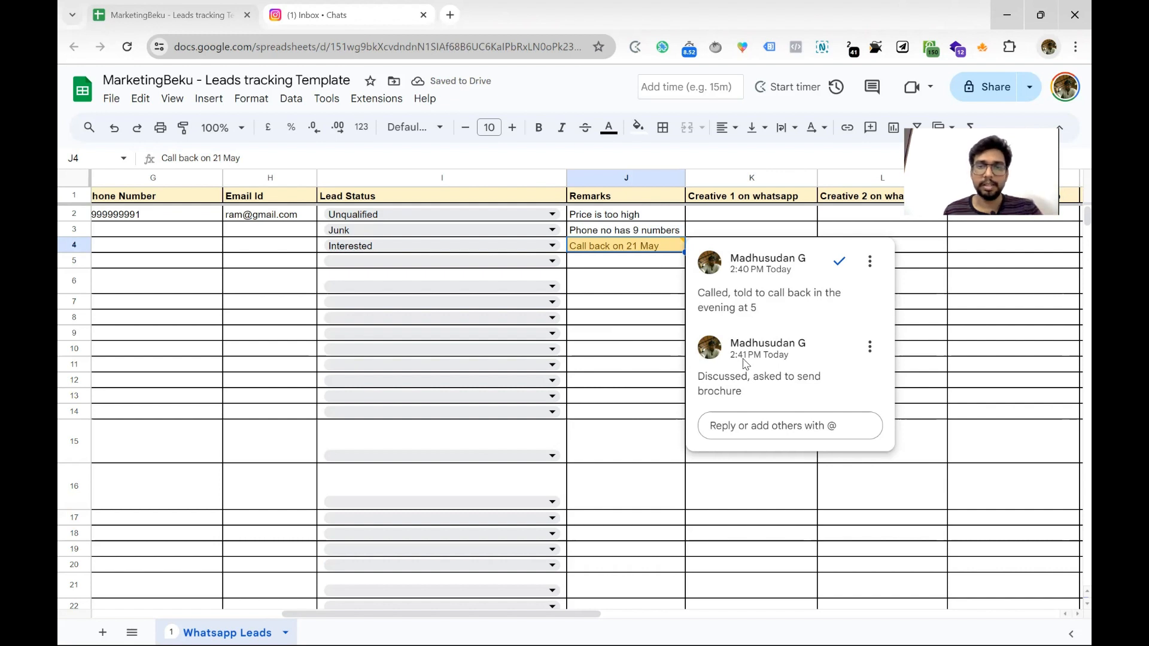
Post a reply beginning 'Called to finalize, they need time', correcting finalise to finalize
{"action": "left_click", "coordinate": [763, 425]}
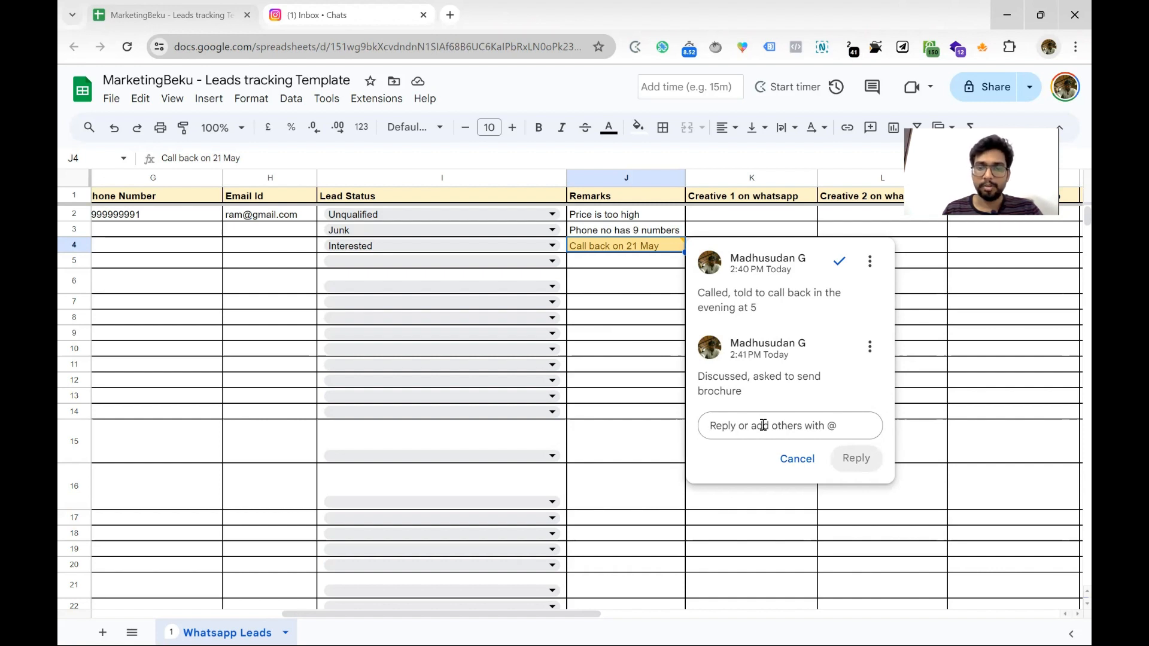
{"action": "type", "text": "Ca"}
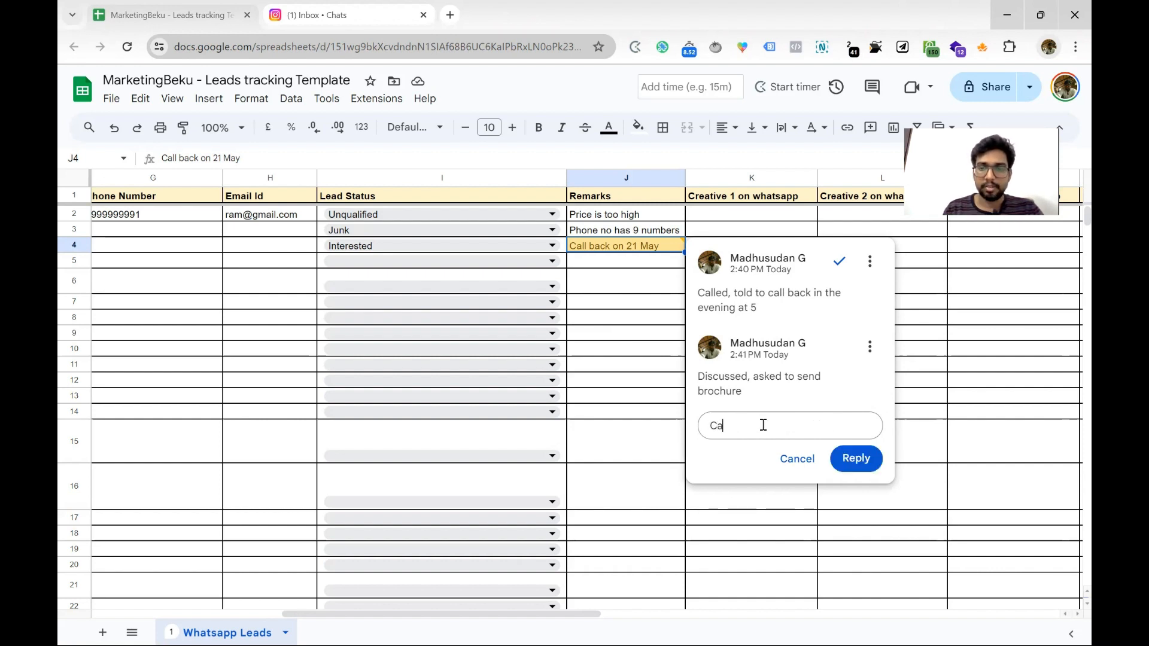
{"action": "type", "text": "lled to finalise, they"}
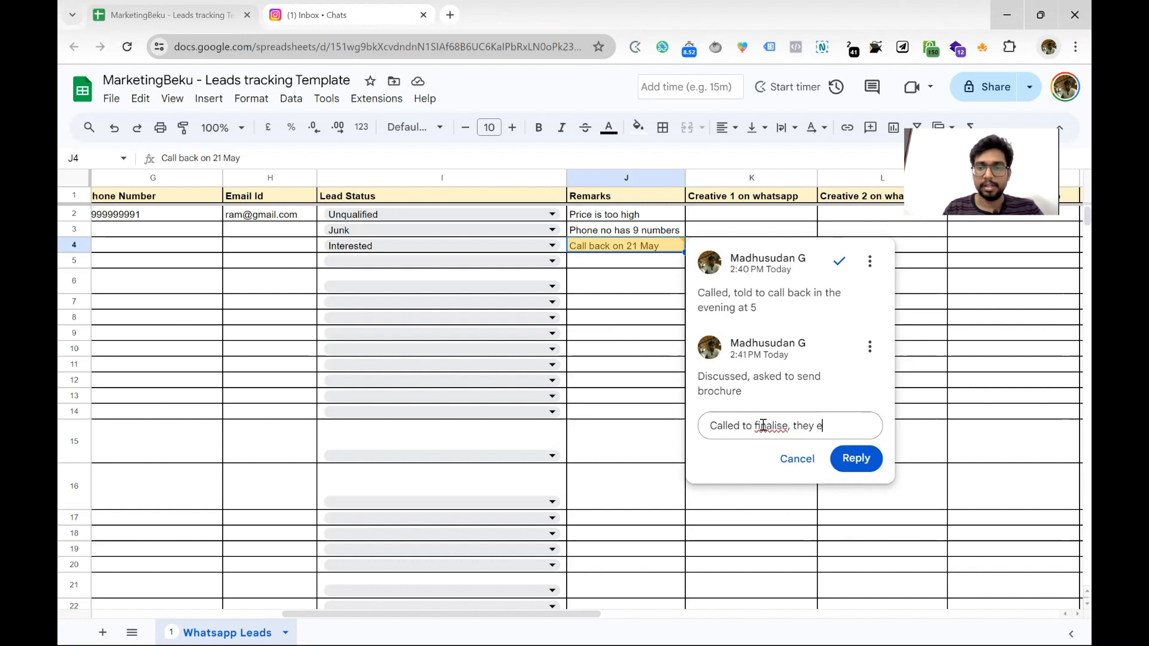
{"action": "type", "text": " need time to "}
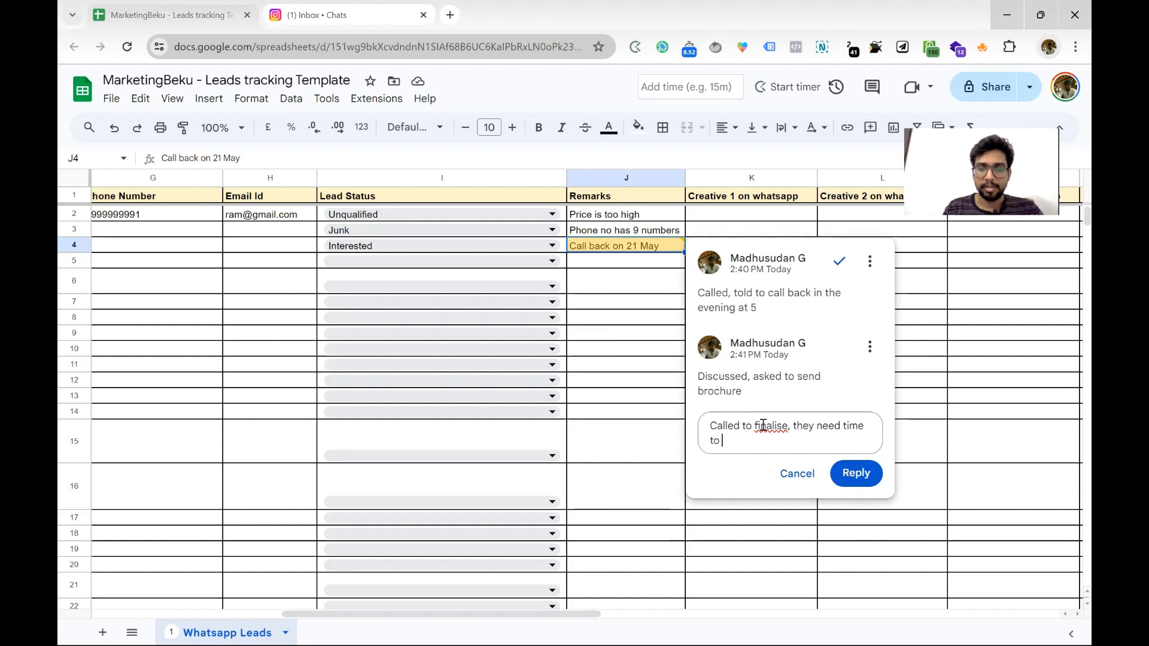
{"action": "type", "text": "take a call"}
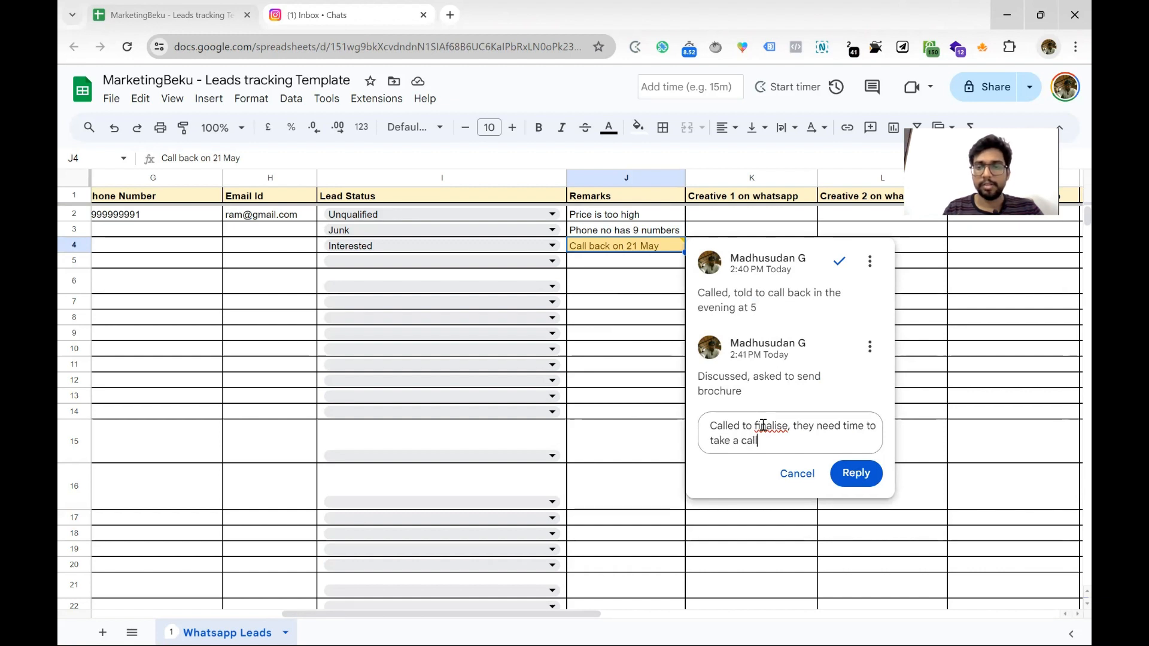
{"action": "right_click", "coordinate": [778, 428]}
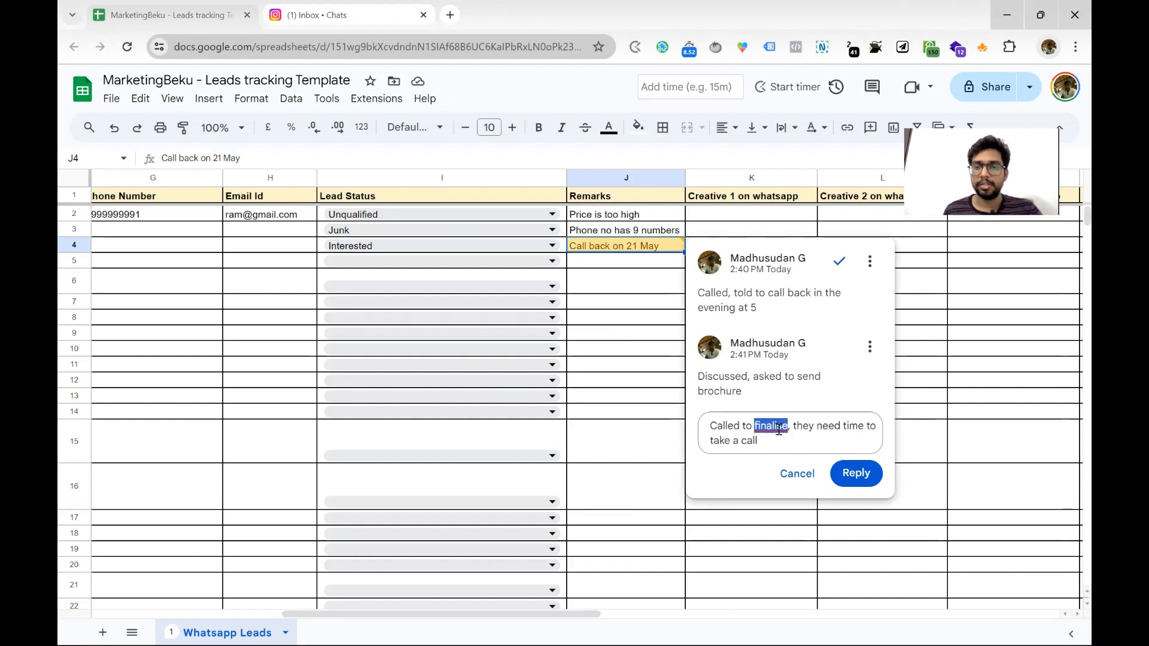
{"action": "left_click", "coordinate": [801, 52]}
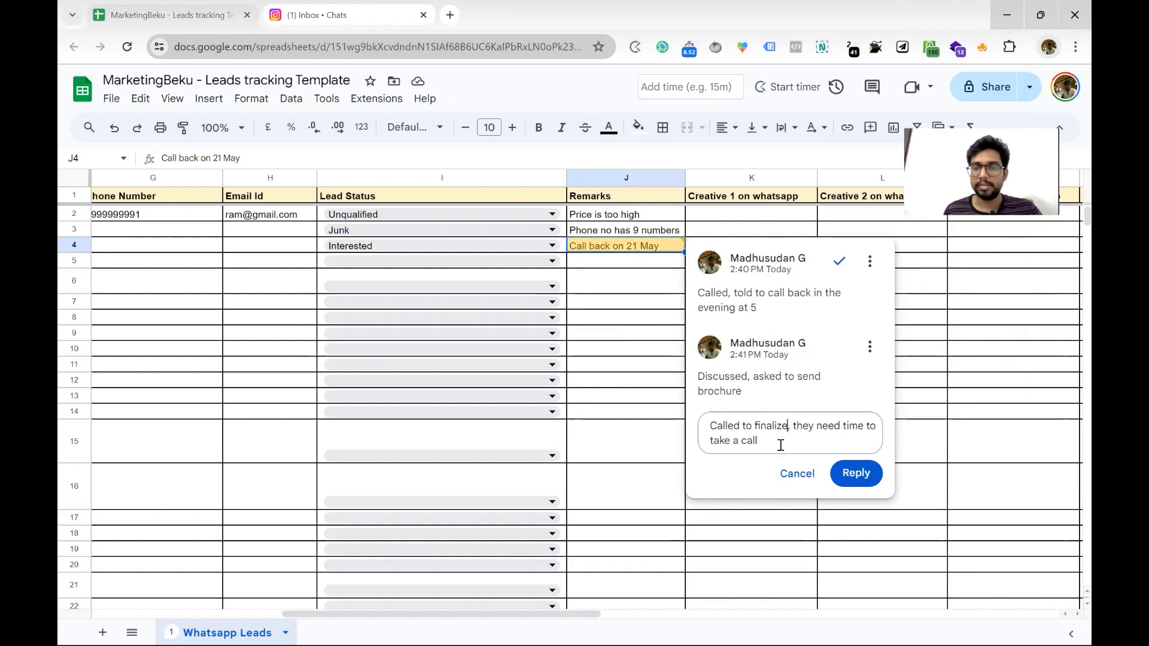
{"action": "left_click", "coordinate": [859, 472]}
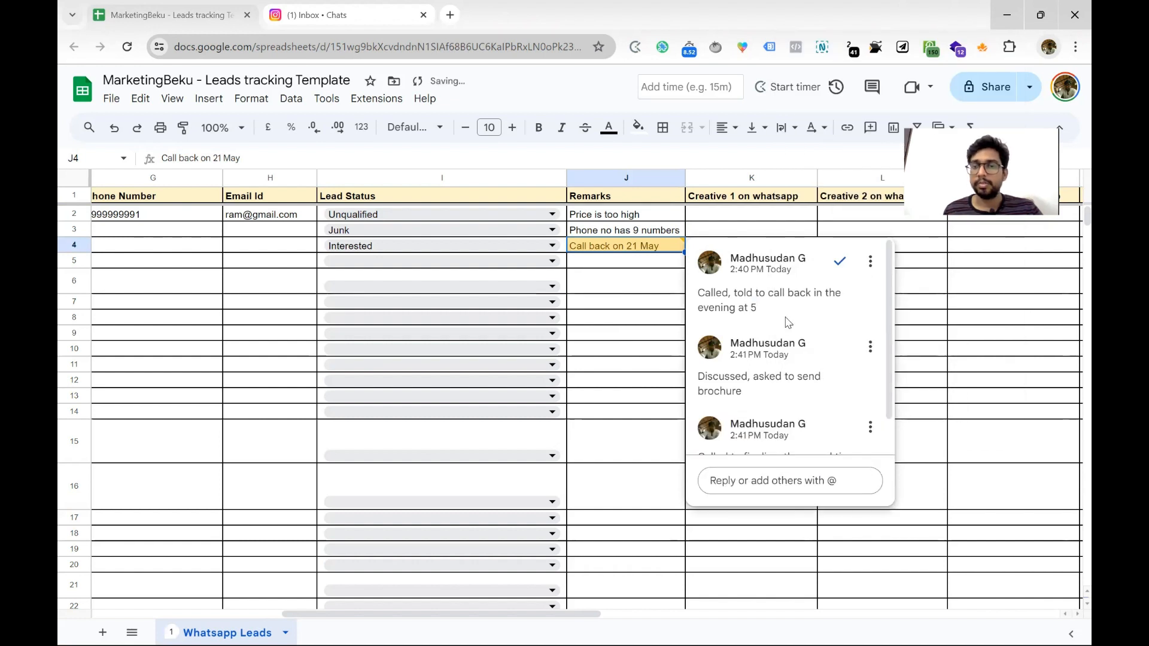
Add the reply 'Testimonial video on whatsapp' to the thread
{"action": "scroll", "coordinate": [784, 323], "scroll_direction": "down", "scroll_amount": 1}
{"action": "scroll", "coordinate": [780, 323], "scroll_direction": "up", "scroll_amount": 1}
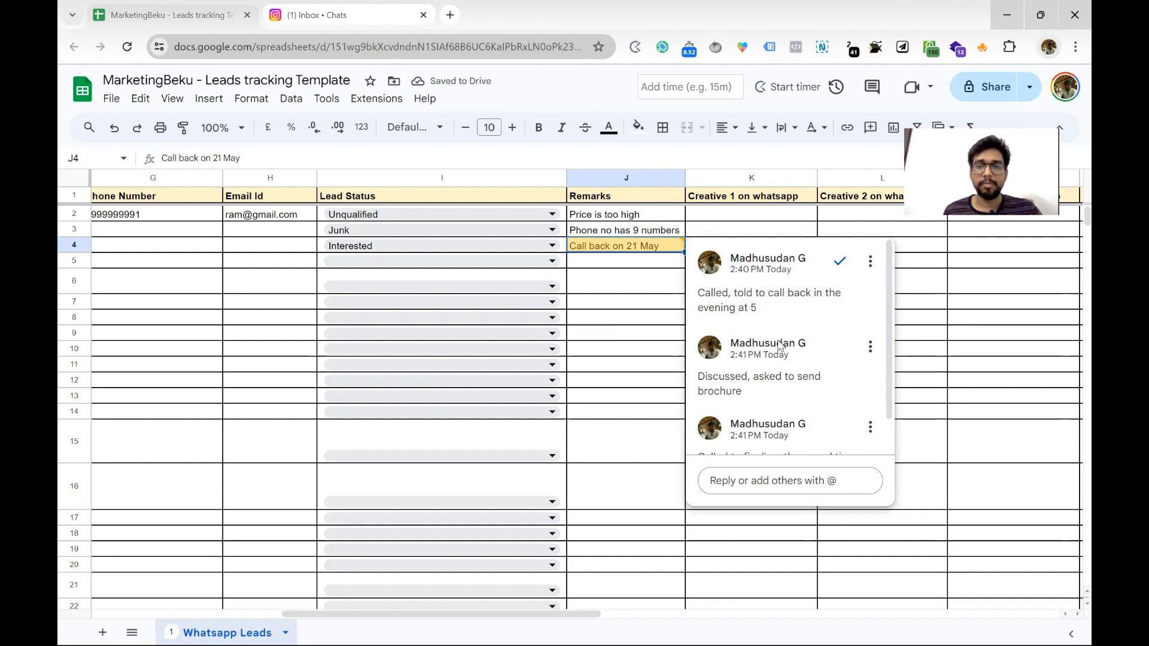
{"action": "scroll", "coordinate": [780, 323], "scroll_direction": "down", "scroll_amount": 1}
{"action": "scroll", "coordinate": [765, 297], "scroll_direction": "up", "scroll_amount": 1}
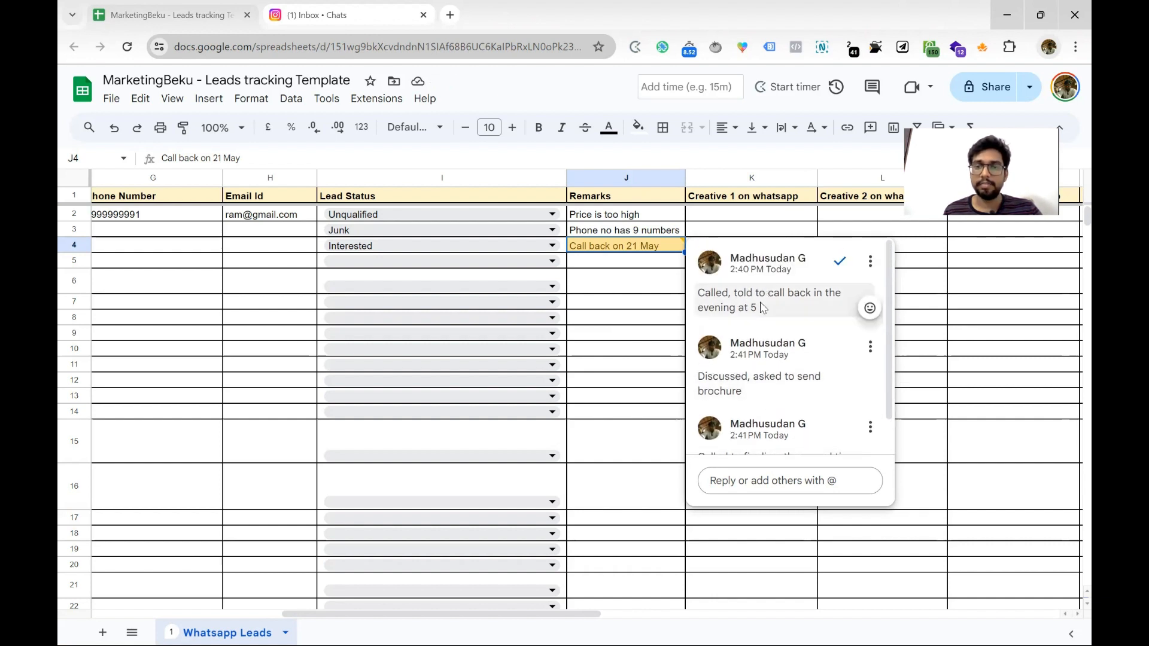
{"action": "scroll", "coordinate": [763, 308], "scroll_direction": "down", "scroll_amount": 1}
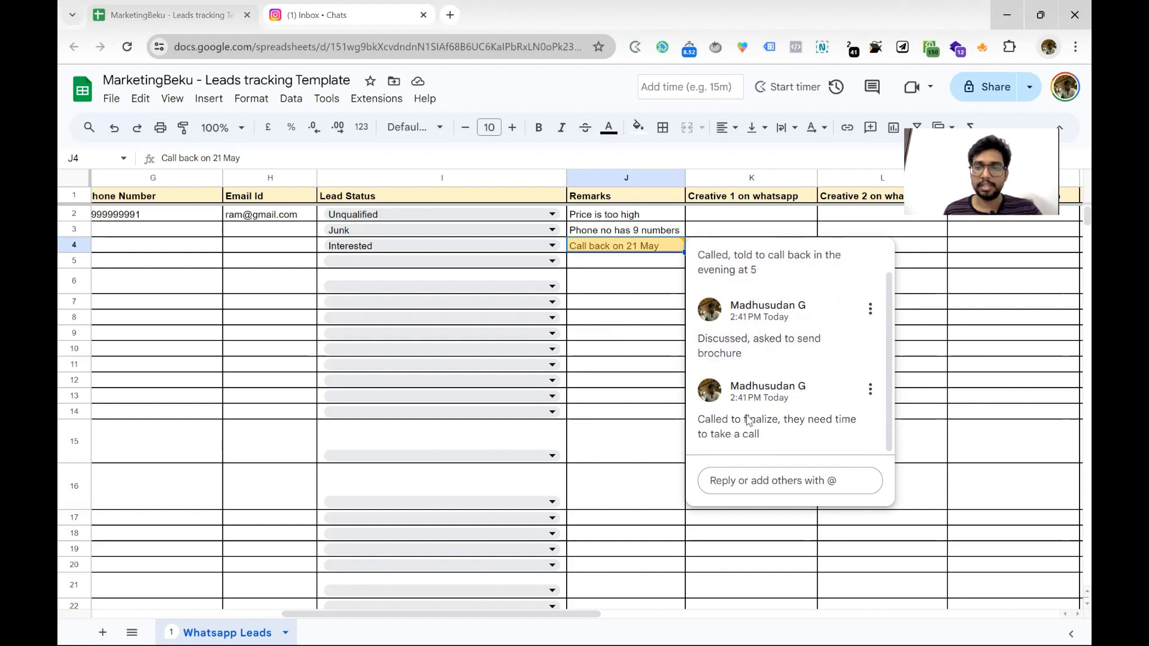
{"action": "scroll", "coordinate": [751, 383], "scroll_direction": "up", "scroll_amount": 1}
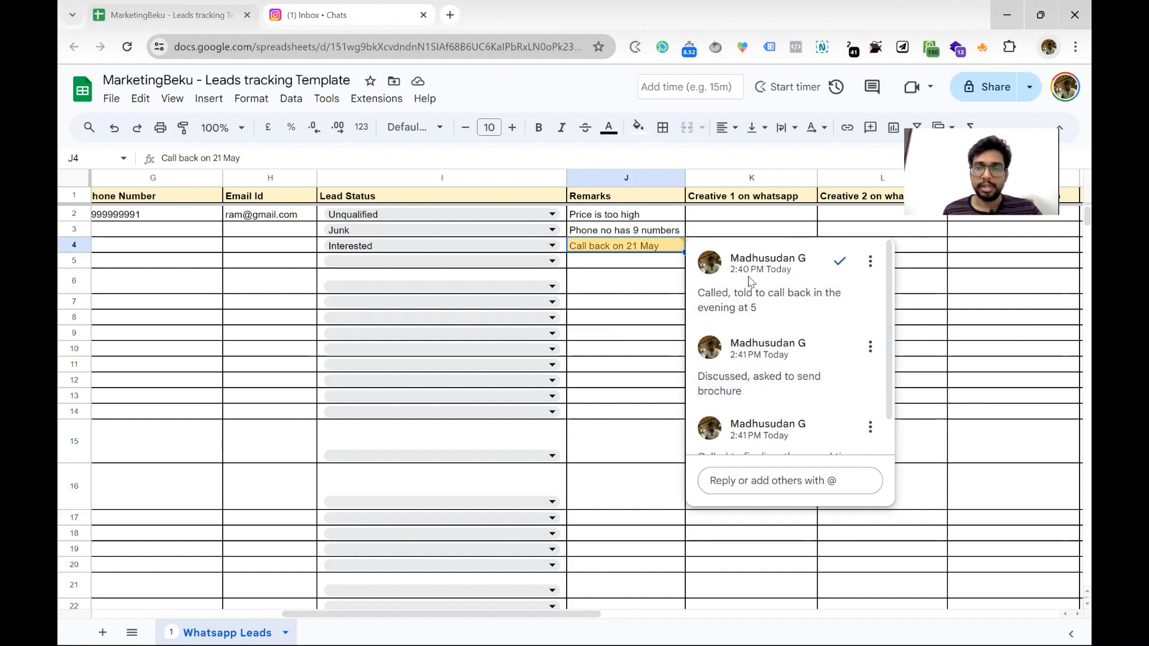
{"action": "scroll", "coordinate": [751, 335], "scroll_direction": "down", "scroll_amount": 1}
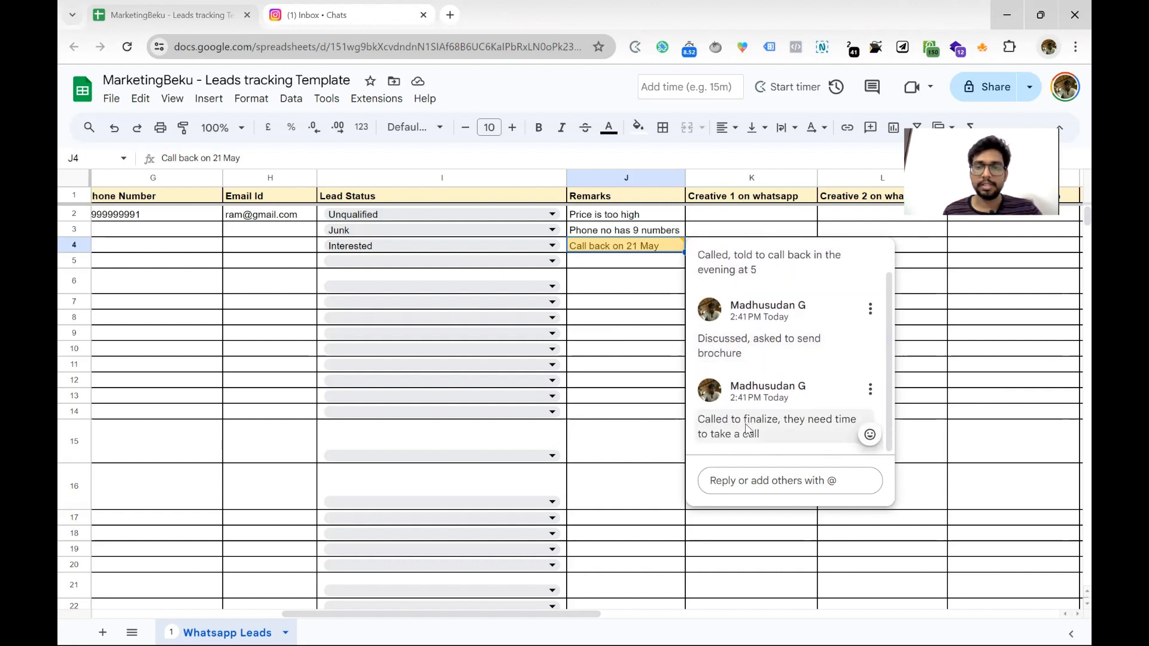
{"action": "left_click", "coordinate": [744, 480]}
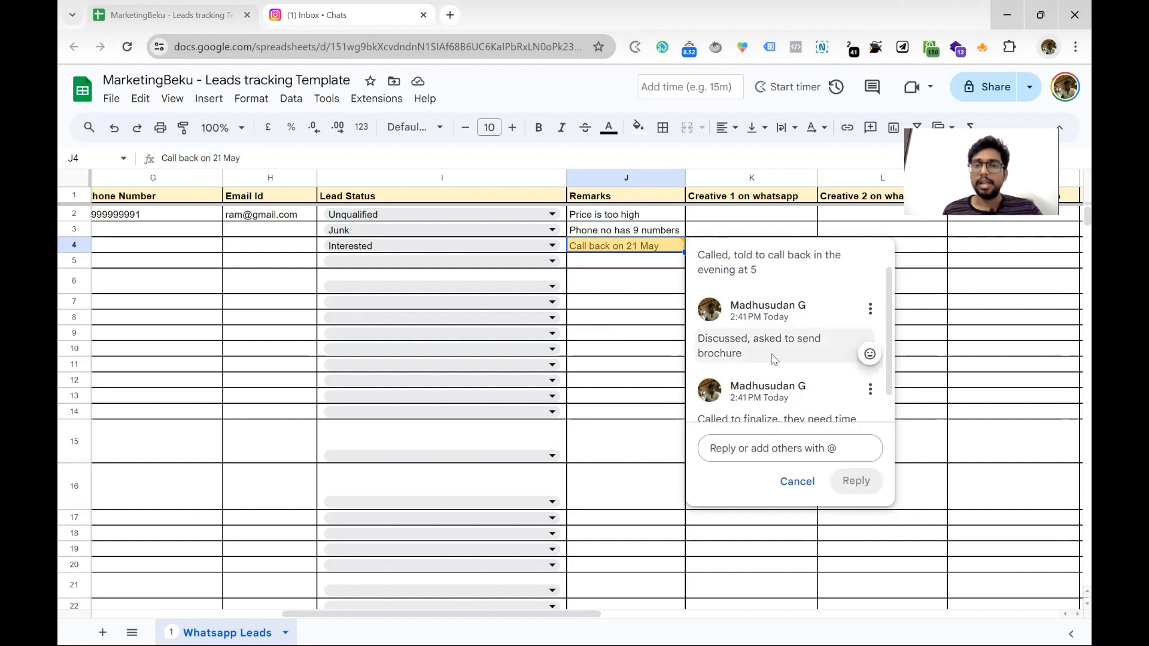
{"action": "scroll", "coordinate": [769, 370], "scroll_direction": "down", "scroll_amount": 1}
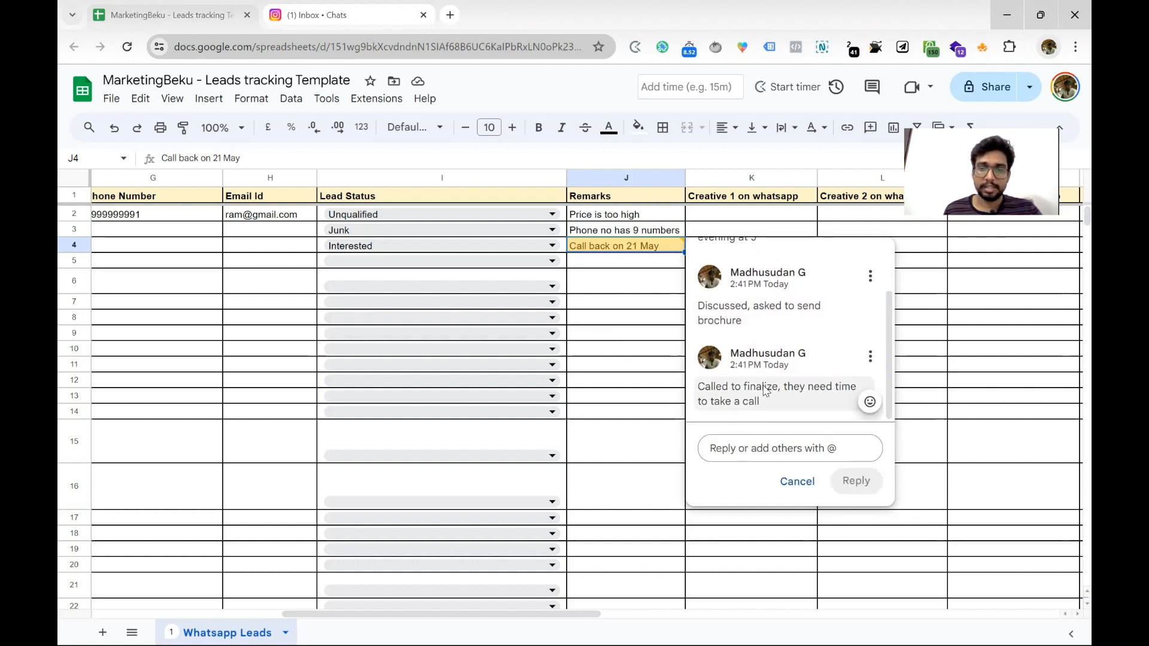
{"action": "type", "text": "Test"}
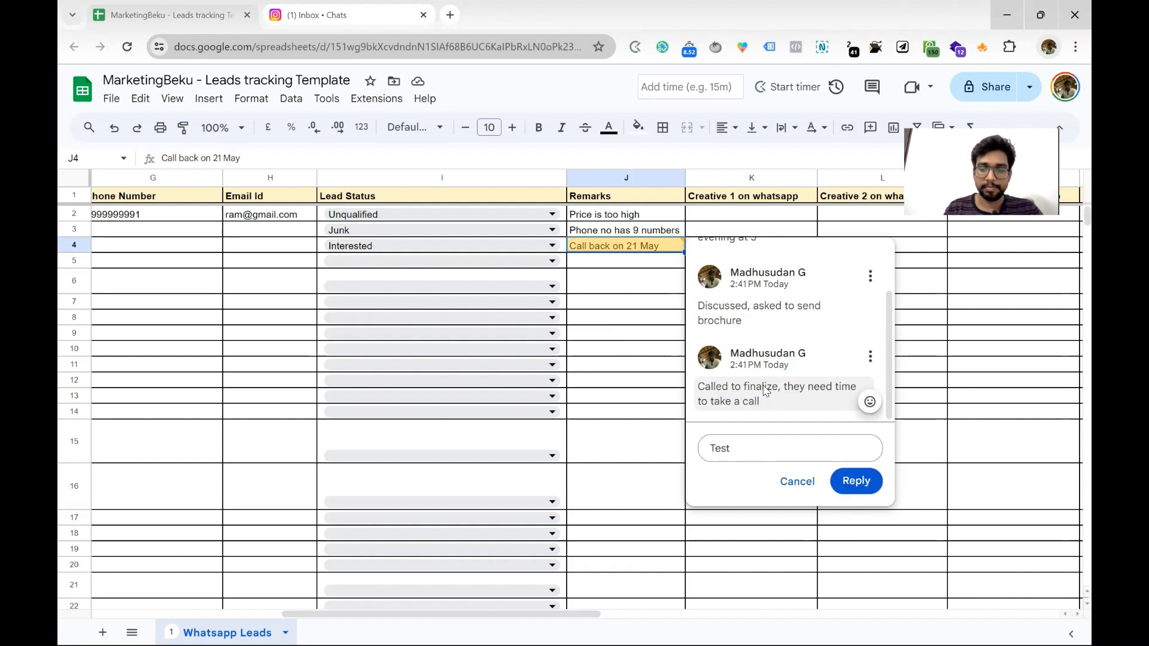
{"action": "type", "text": "imonia"}
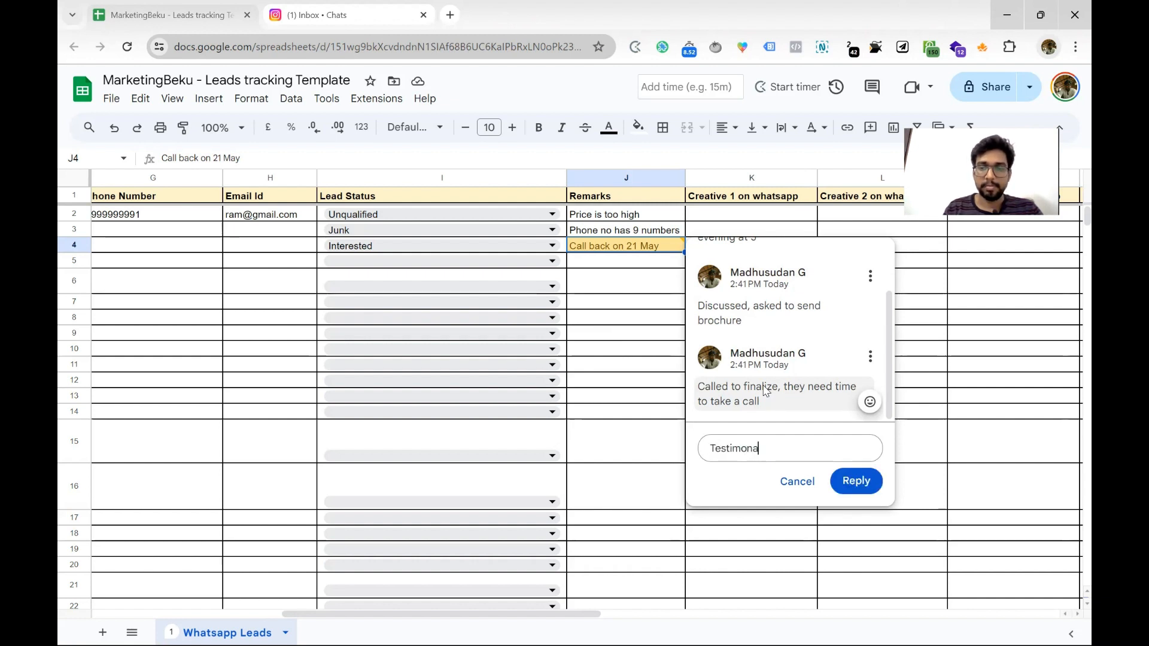
{"action": "type", "text": "l video o"}
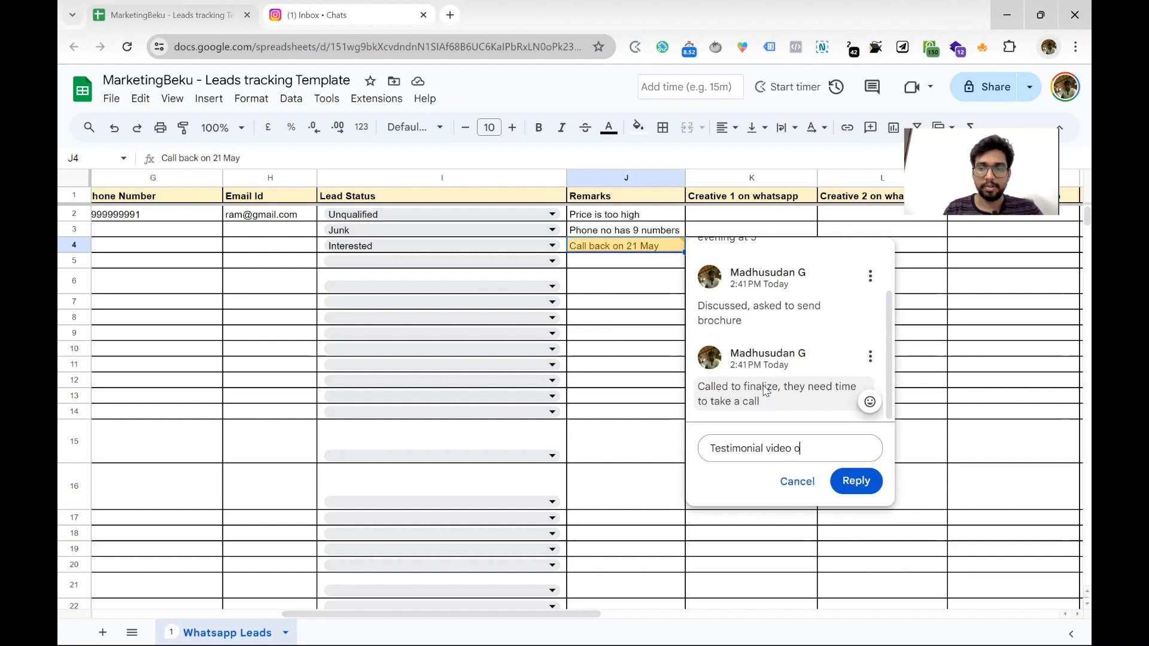
{"action": "type", "text": "n whatsapp"}
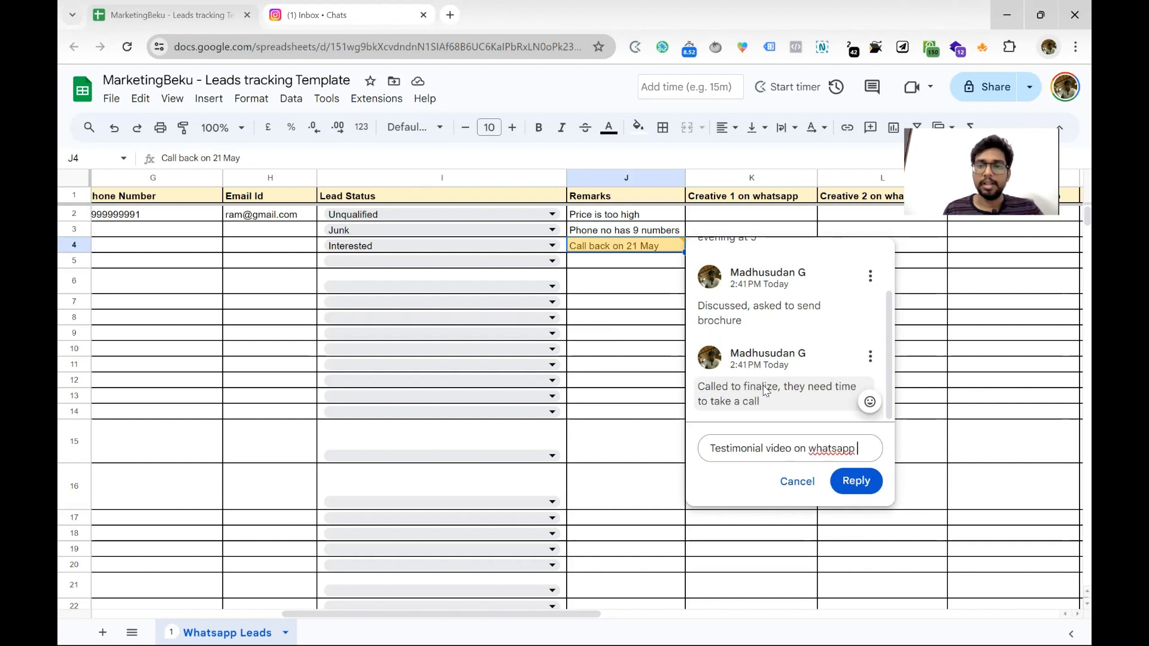
{"action": "left_click", "coordinate": [850, 480]}
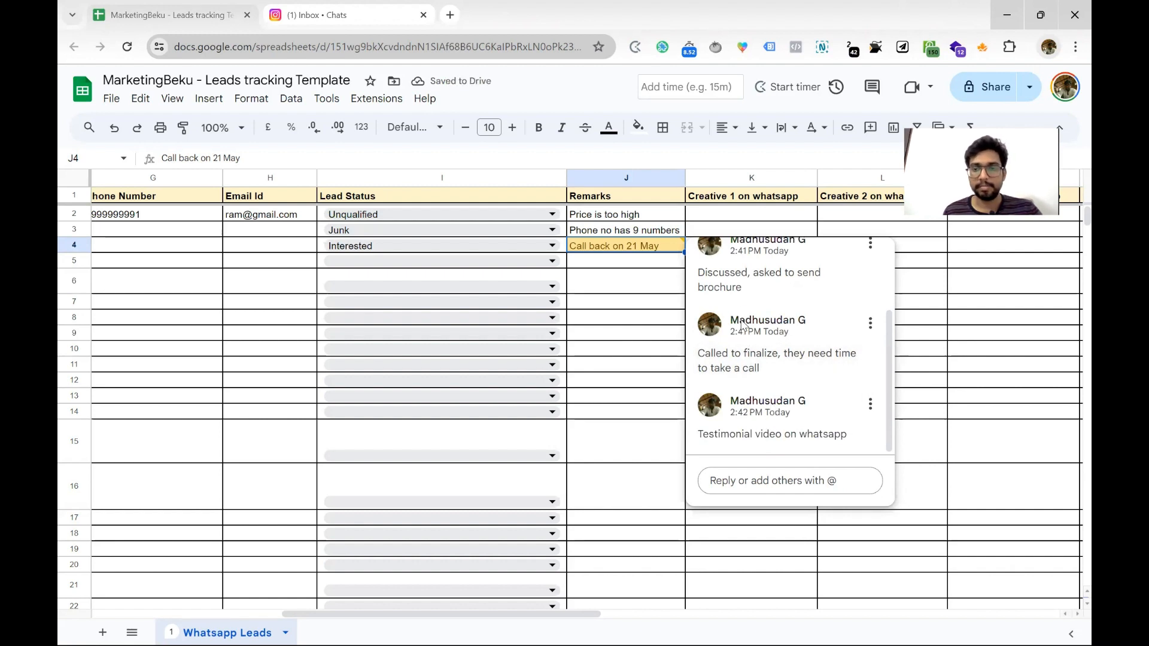
Add a final 'Confirmed' reply to the J4 comment thread
{"action": "scroll", "coordinate": [759, 335], "scroll_direction": "up", "scroll_amount": 3}
{"action": "scroll", "coordinate": [748, 278], "scroll_direction": "down", "scroll_amount": 3}
{"action": "scroll", "coordinate": [772, 299], "scroll_direction": "up", "scroll_amount": 3}
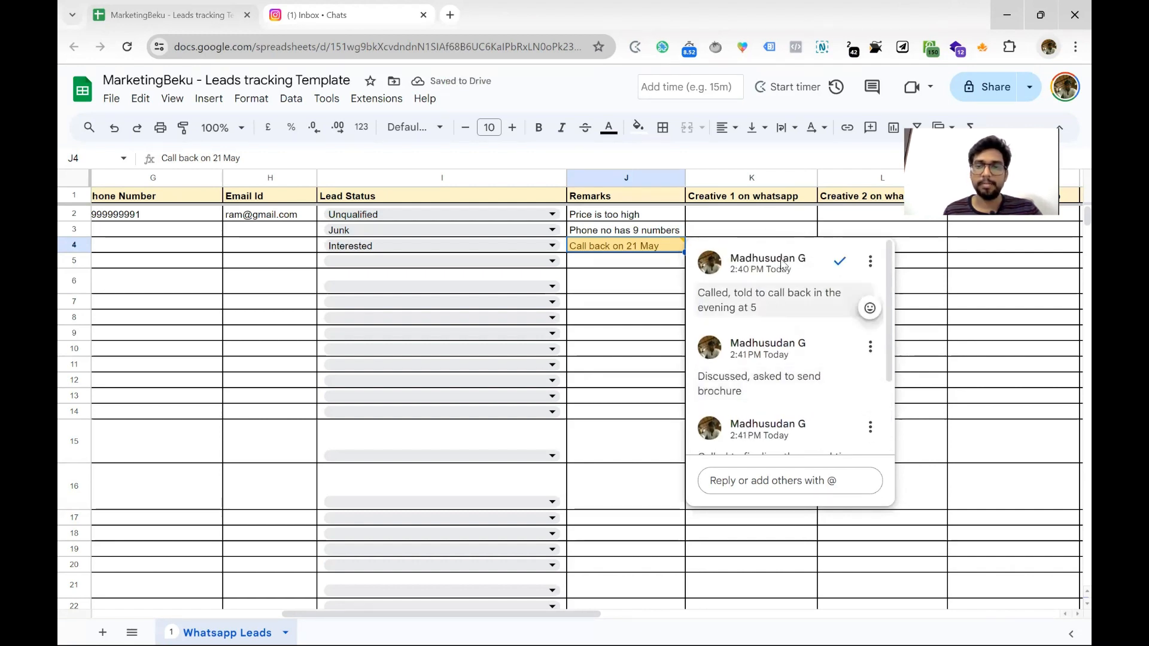
{"action": "scroll", "coordinate": [778, 323], "scroll_direction": "down", "scroll_amount": 3}
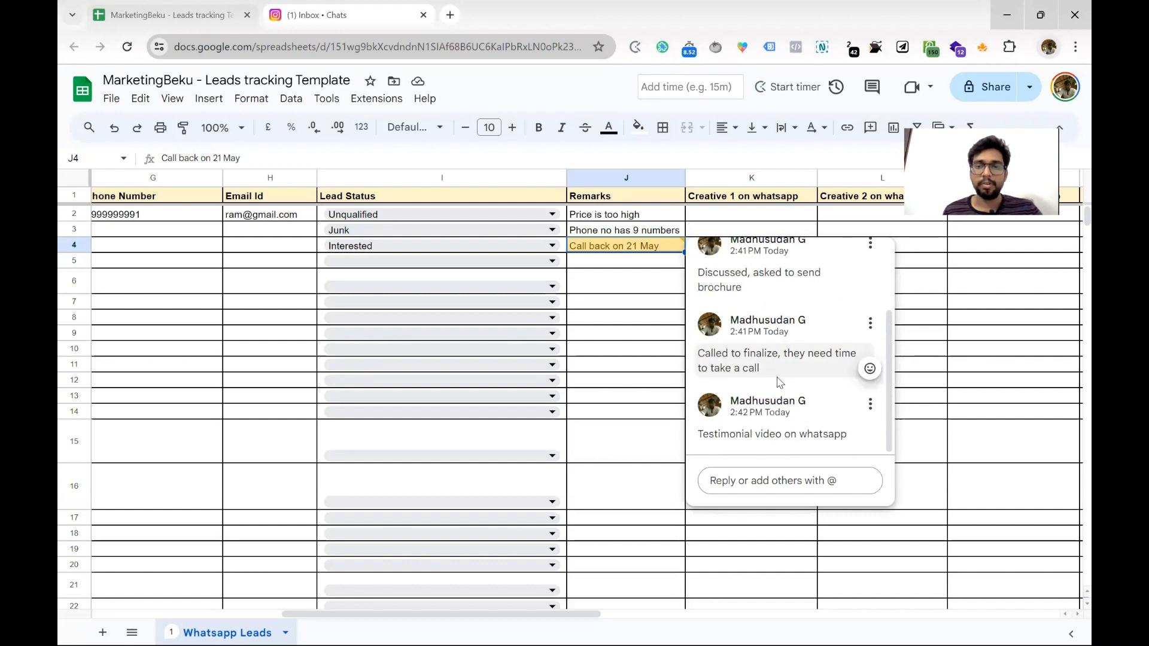
{"action": "left_click", "coordinate": [761, 480]}
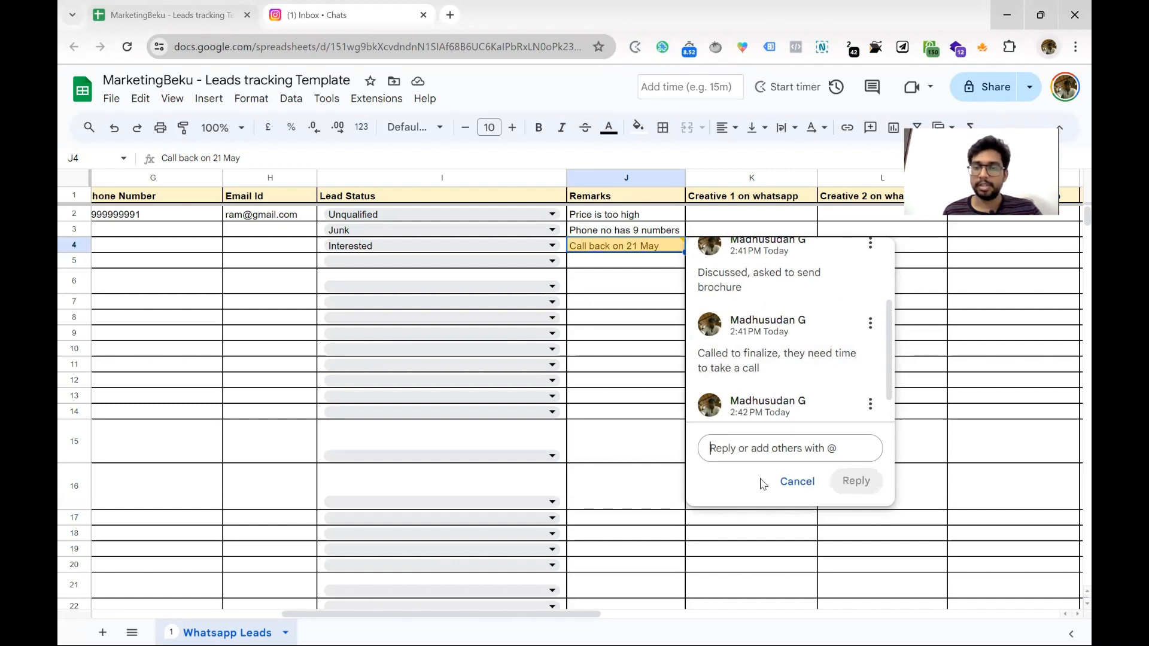
{"action": "type", "text": "Confirmed"}
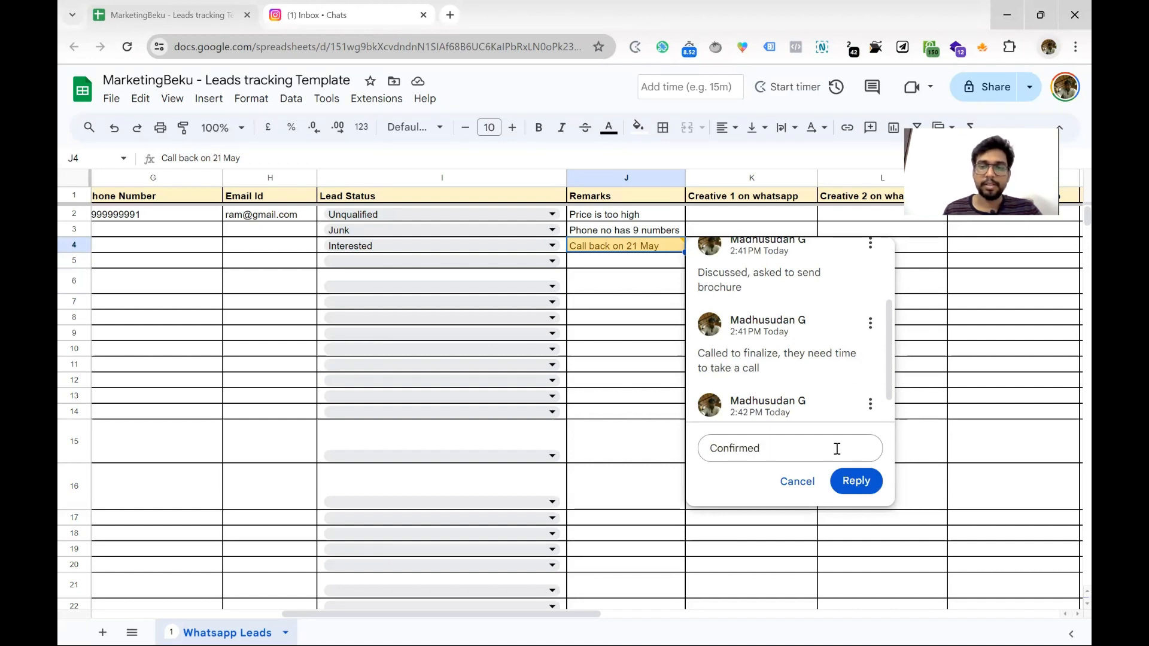
{"action": "left_click", "coordinate": [855, 481]}
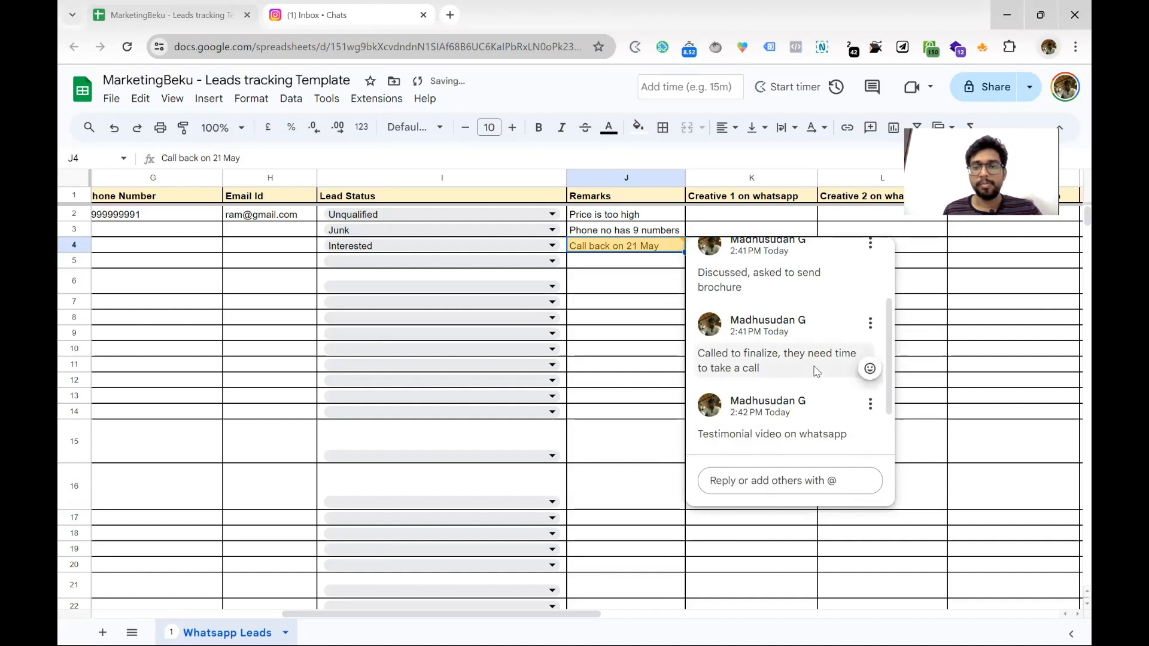
Set row 4's lead status to Admission Done
{"action": "left_click", "coordinate": [491, 247]}
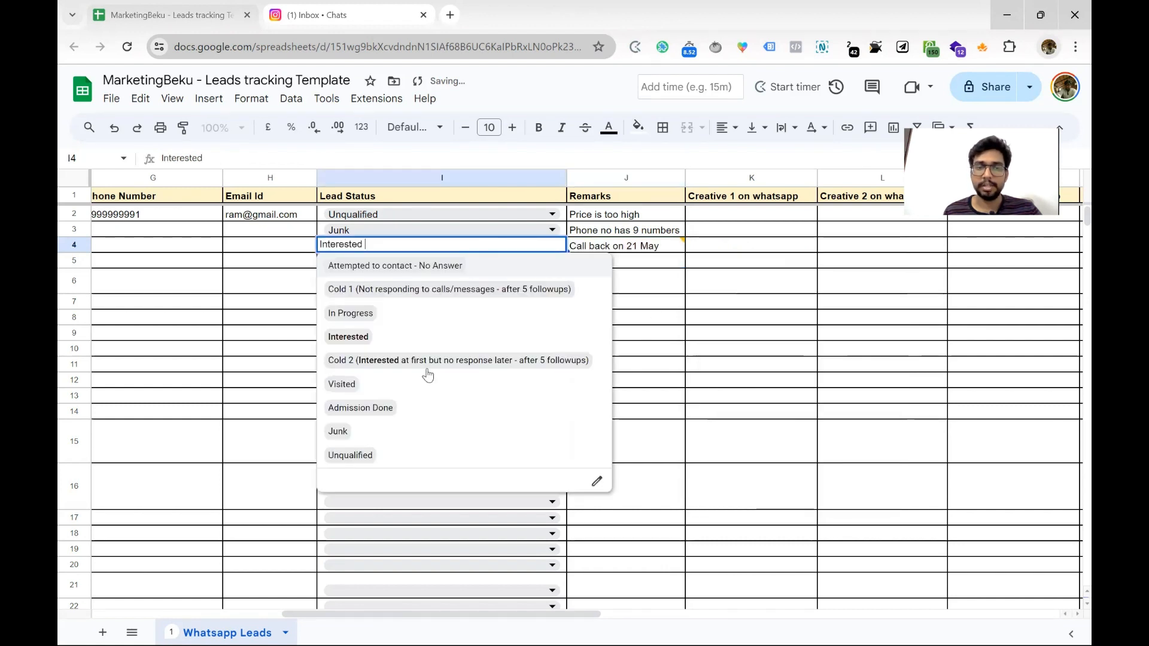
{"action": "left_click", "coordinate": [389, 412]}
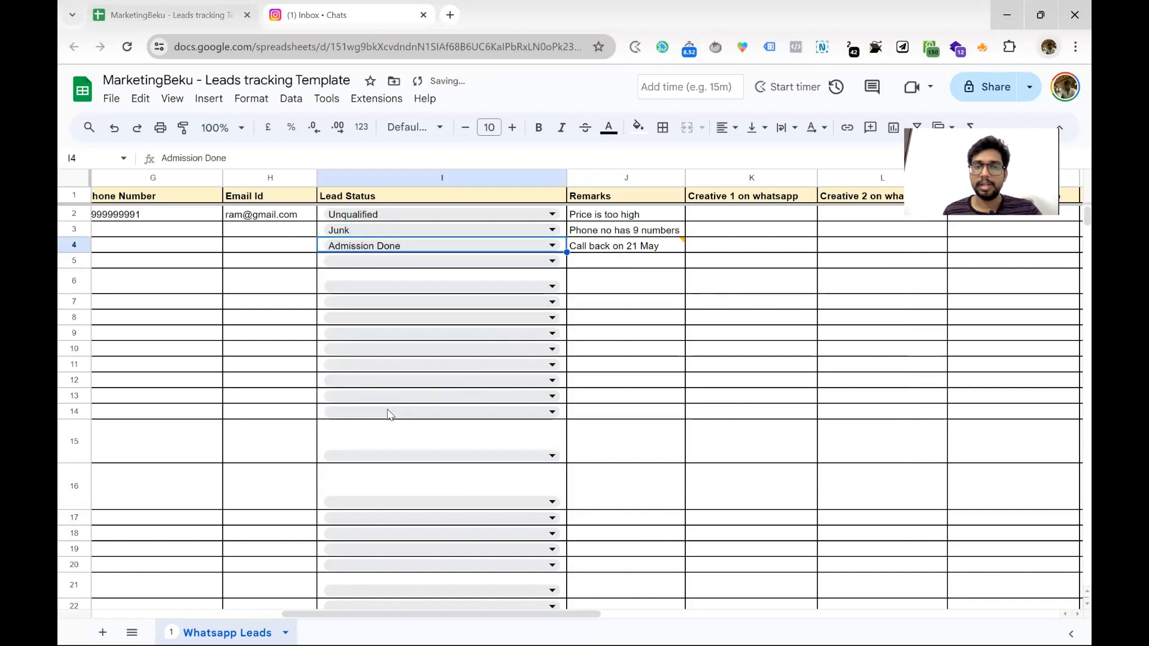
{"action": "left_click", "coordinate": [636, 243]}
{"action": "scroll", "coordinate": [768, 323], "scroll_direction": "down", "scroll_amount": 3}
{"action": "scroll", "coordinate": [769, 326], "scroll_direction": "up", "scroll_amount": 3}
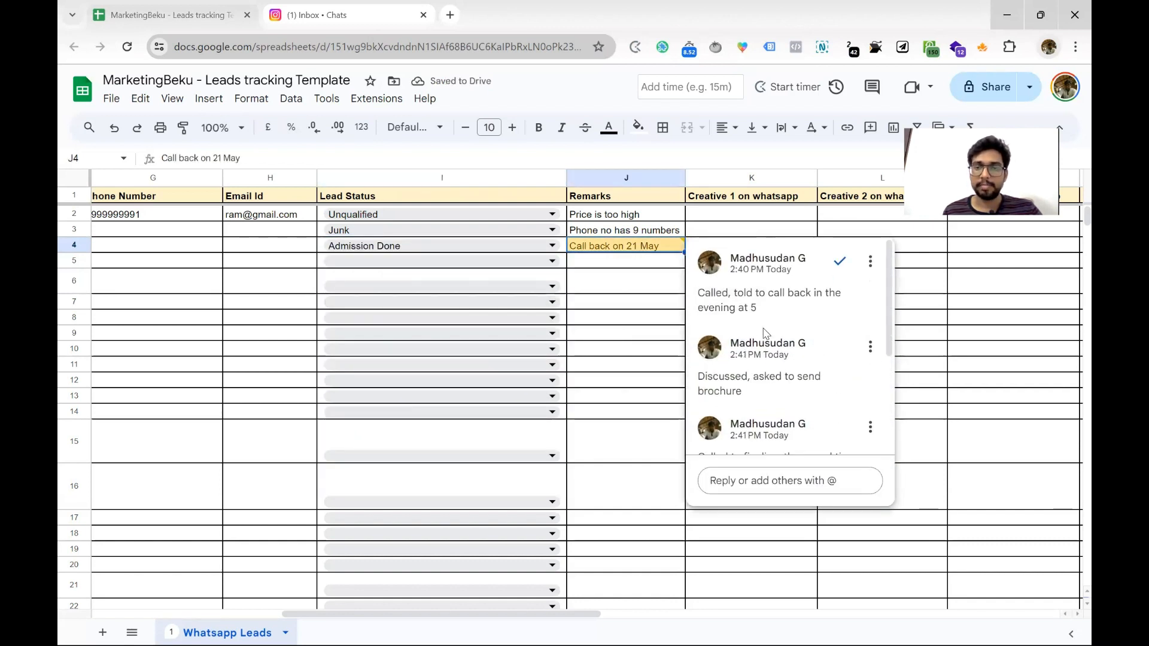
Set row 5's status to Attempted to contact - No Answer with remark 'No answer' in J5
{"action": "left_click", "coordinate": [485, 261]}
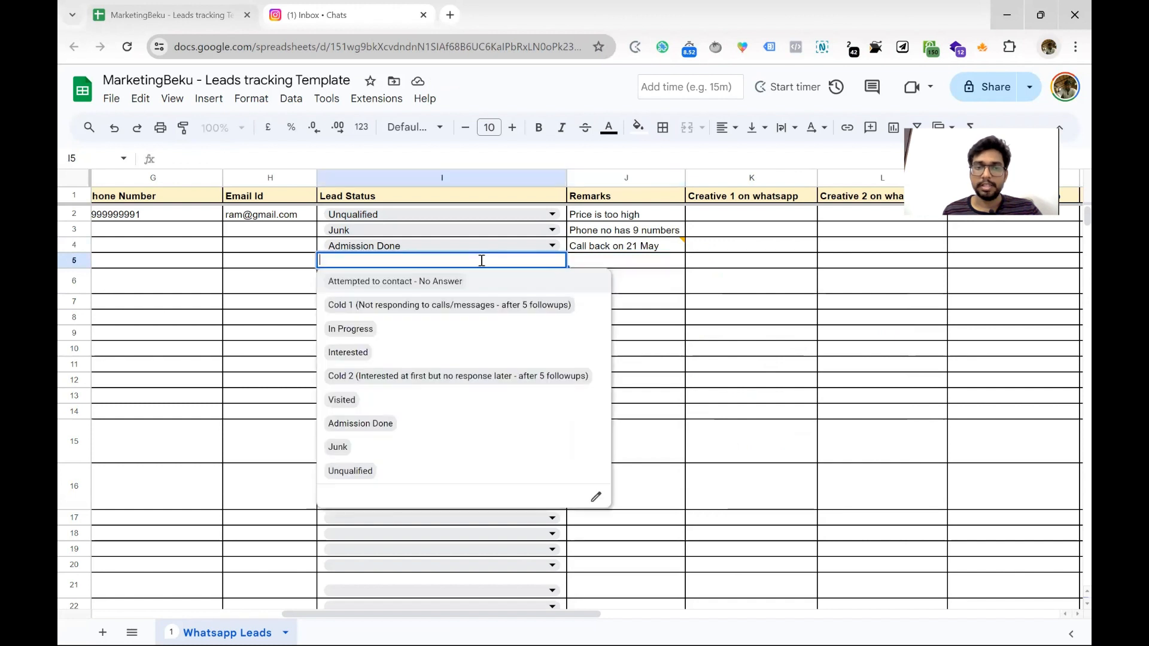
{"action": "left_click", "coordinate": [436, 288]}
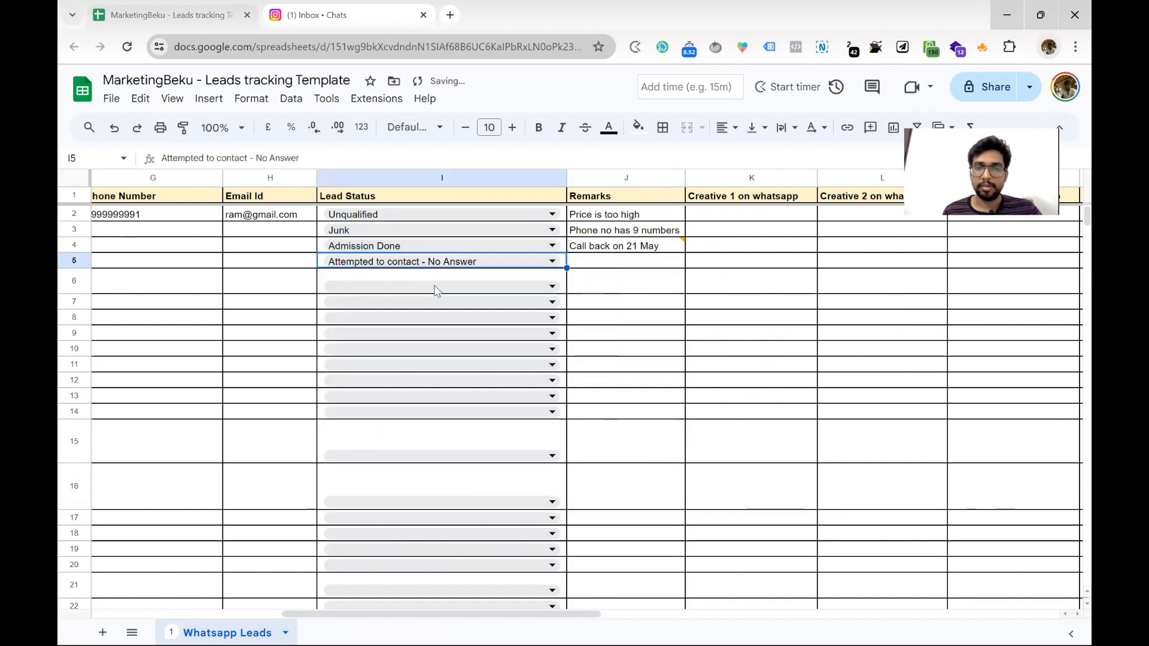
{"action": "left_click", "coordinate": [630, 265]}
{"action": "type", "text": "No"}
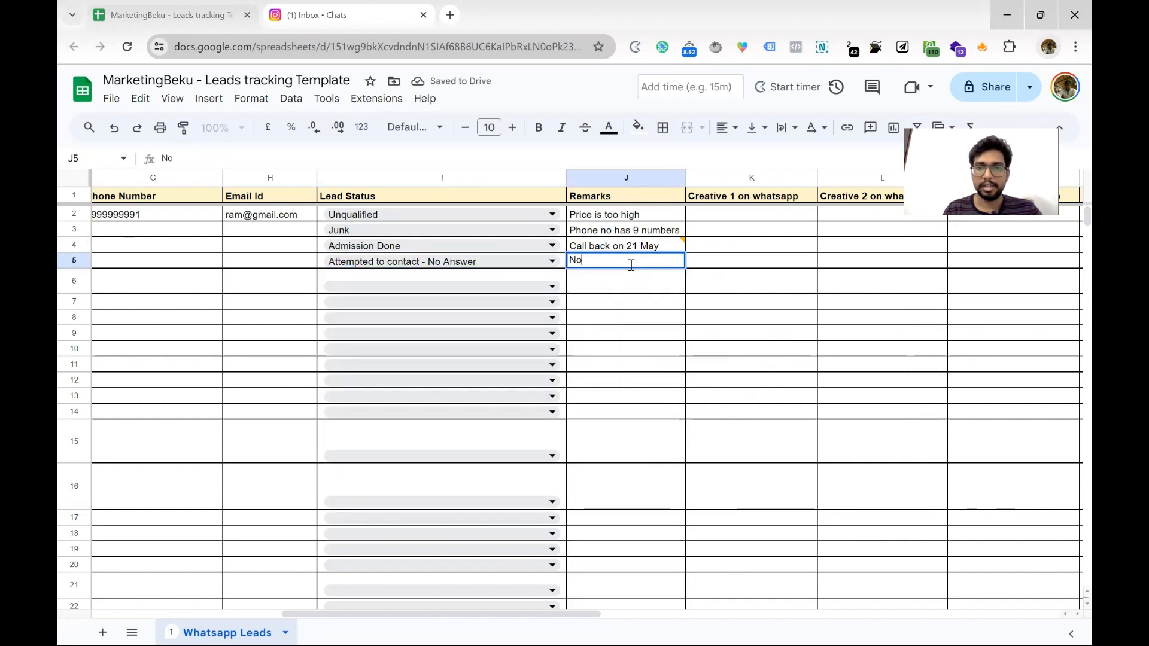
{"action": "type", "text": " answer"}
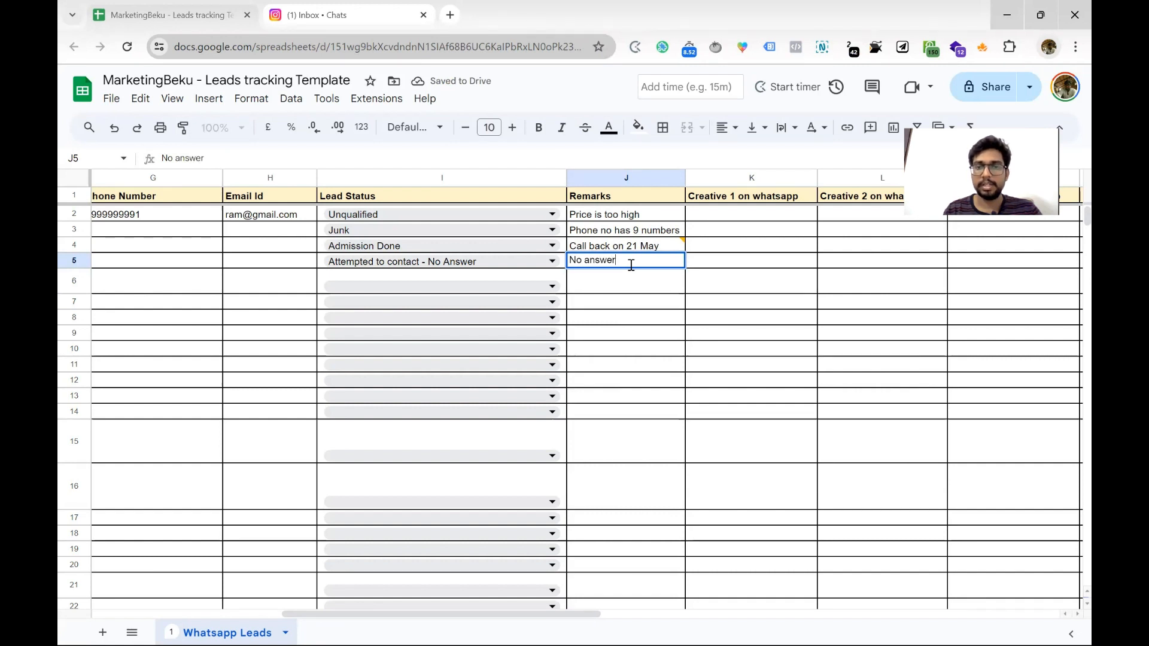
{"action": "key", "text": "Return"}
{"action": "left_click", "coordinate": [636, 267]}
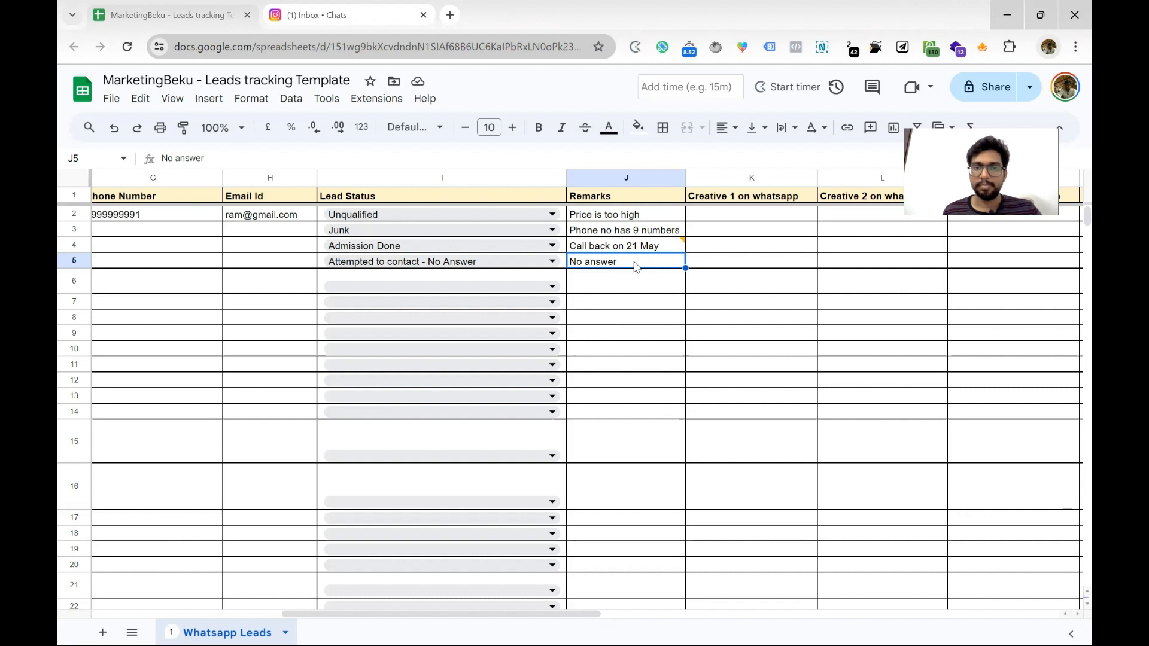
Add the comment 'Called again and dropped a message' on cell J5
{"action": "left_click", "coordinate": [869, 128]}
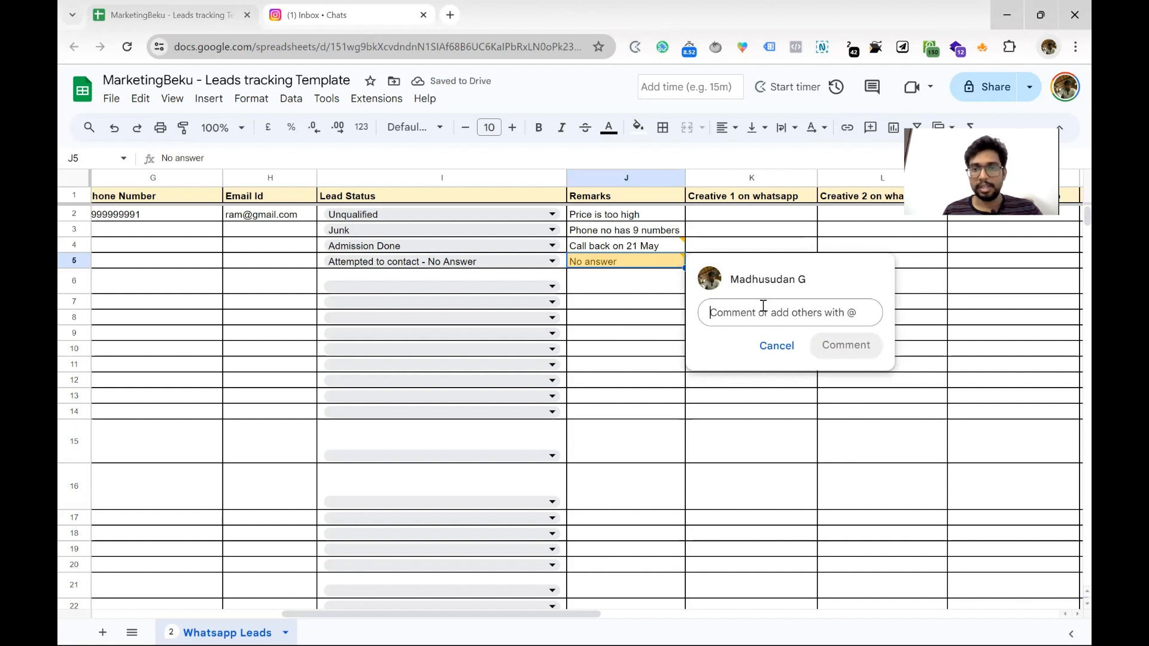
{"action": "type", "text": "C"}
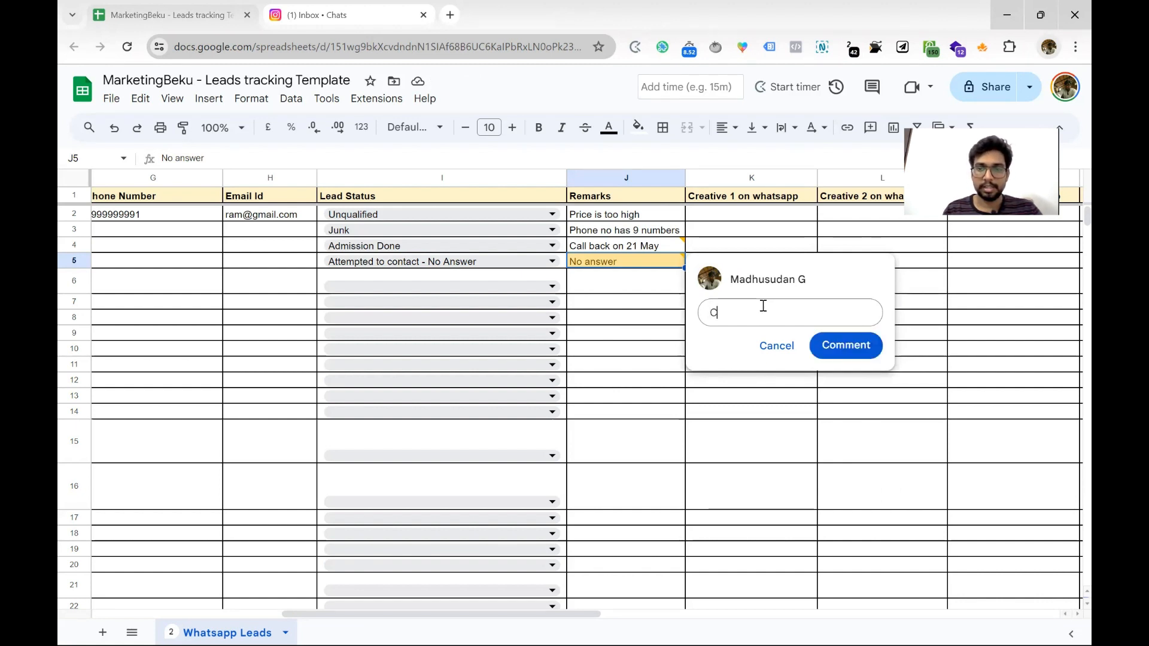
{"action": "type", "text": "alled again a"}
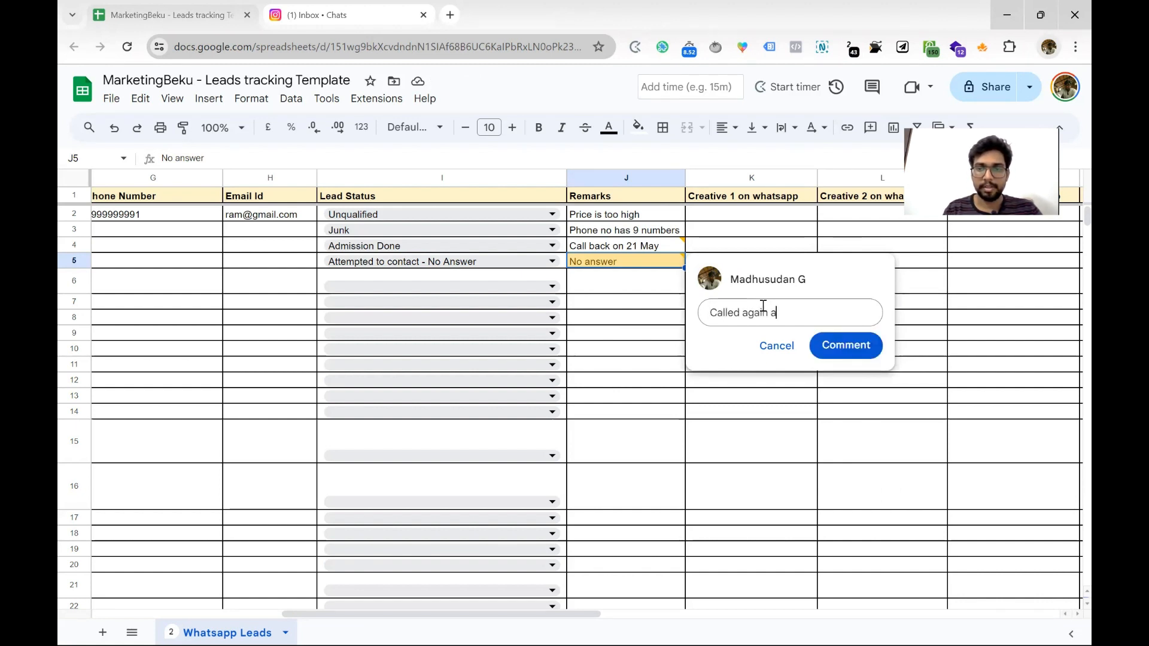
{"action": "type", "text": "nd dropped a"}
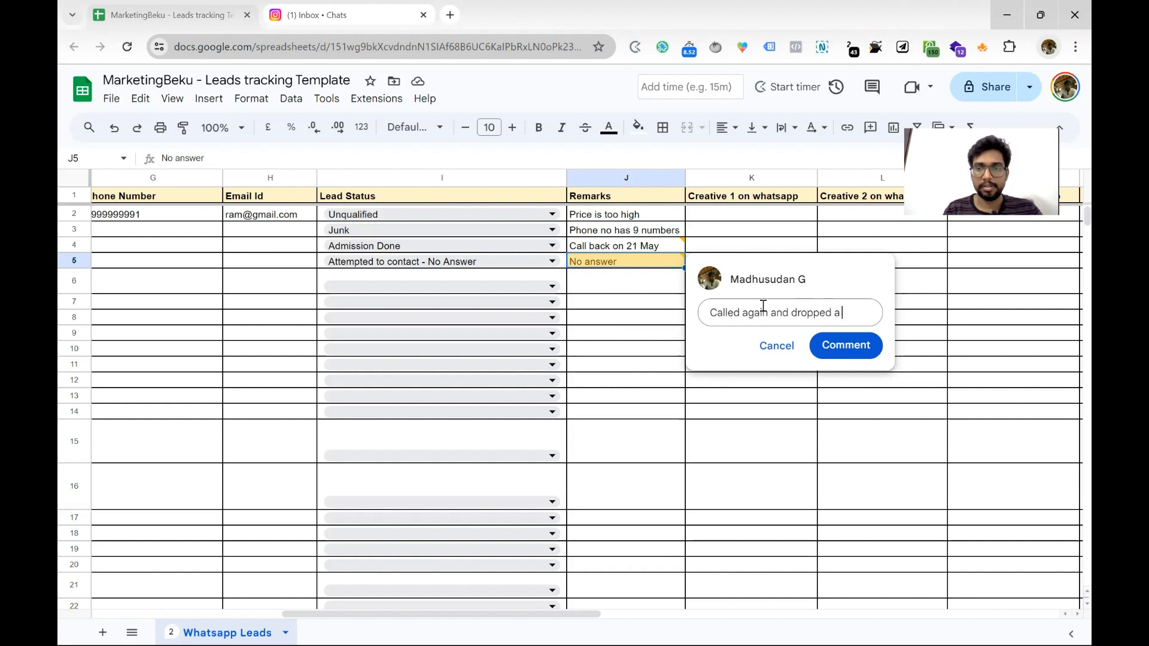
{"action": "type", "text": " message"}
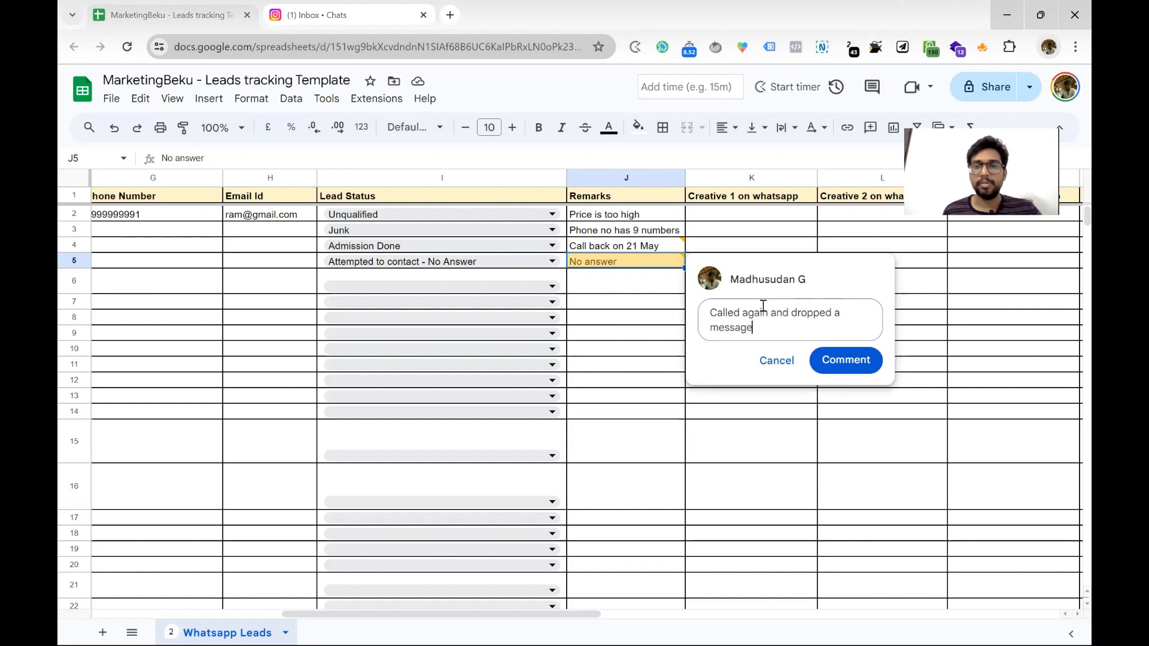
{"action": "left_click", "coordinate": [845, 362]}
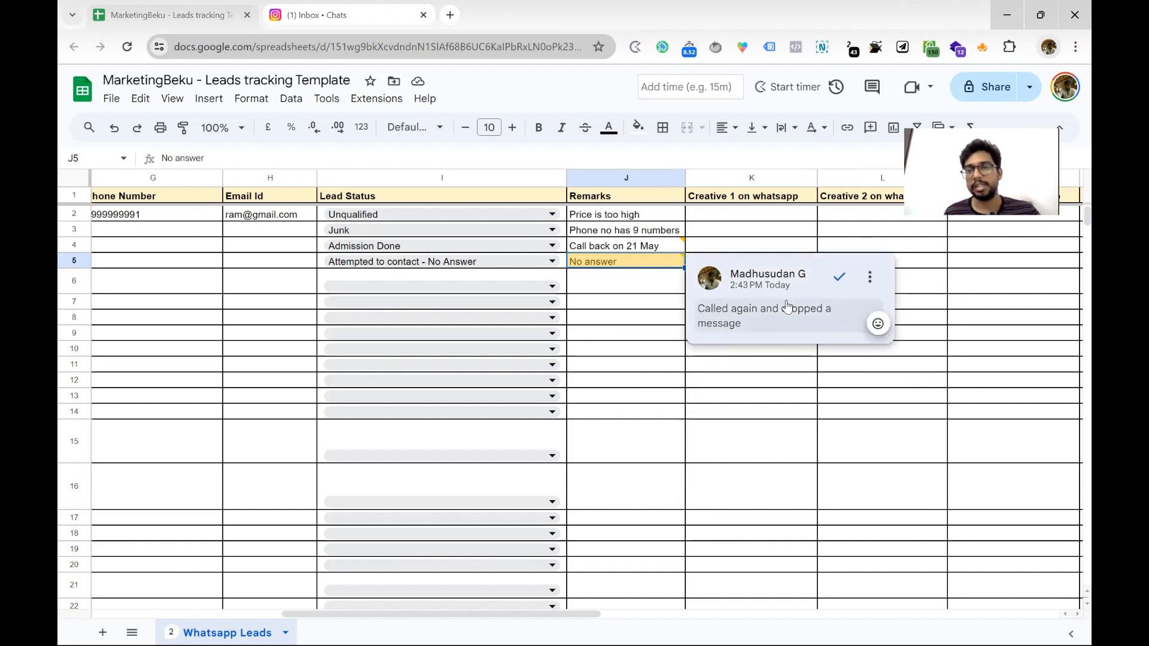
Reply 'Called again but still no answer, dropped a message on whatsapp' in the J5 thread
{"action": "left_click", "coordinate": [766, 321]}
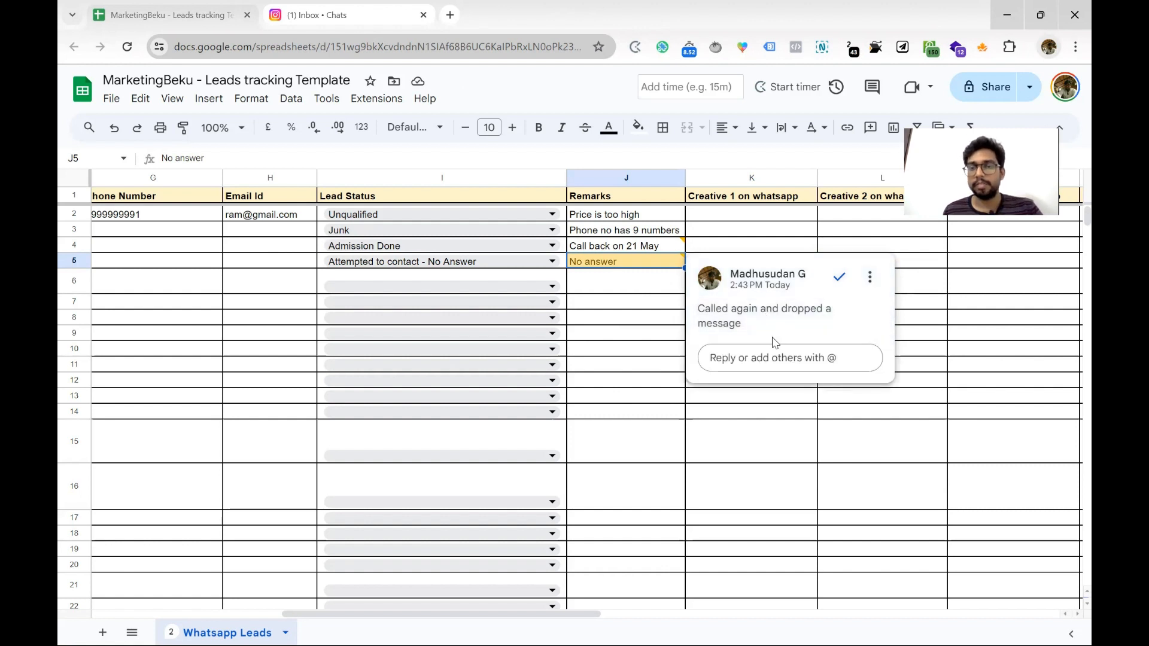
{"action": "left_click", "coordinate": [771, 348]}
{"action": "left_click", "coordinate": [771, 347]}
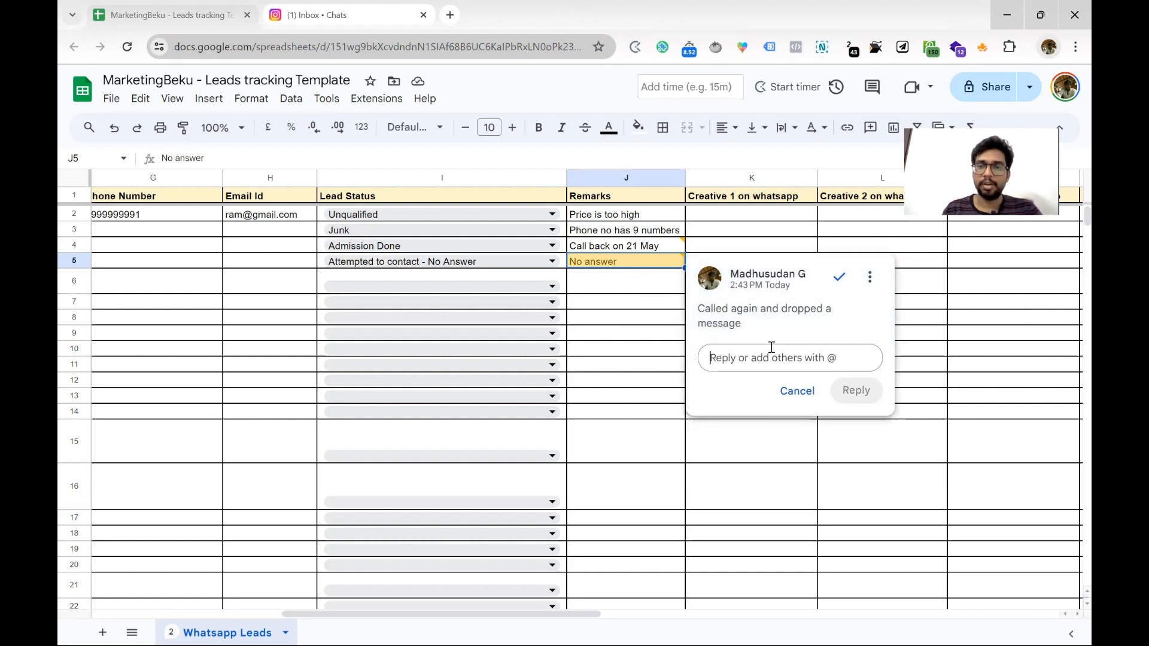
{"action": "type", "text": "Called"}
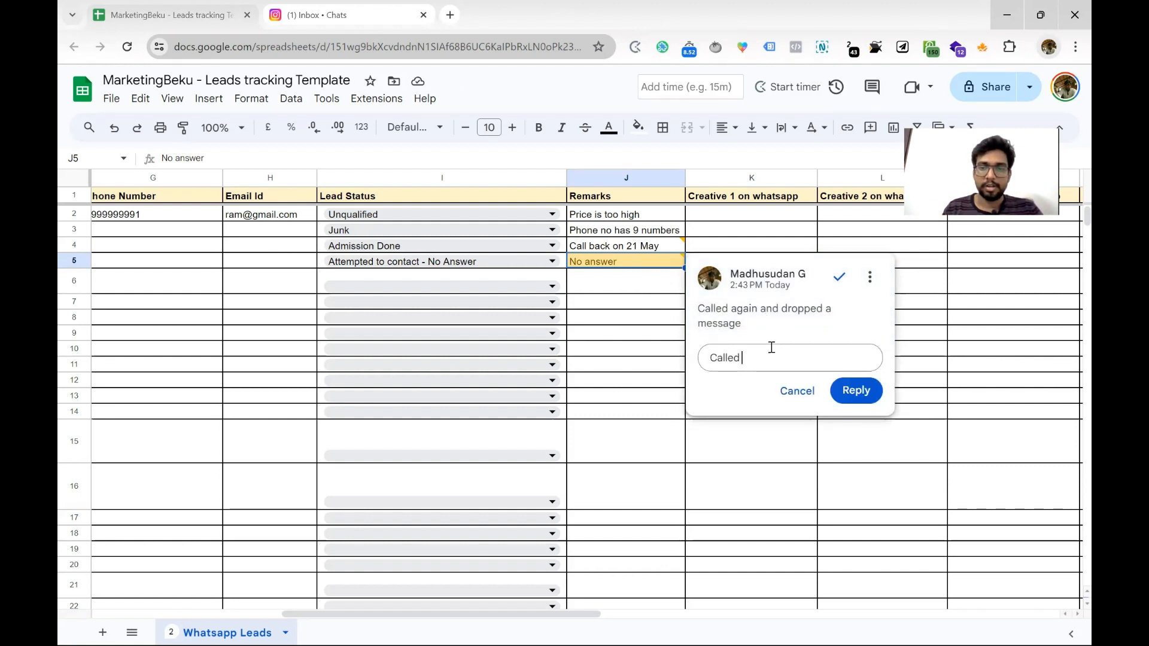
{"action": "type", "text": " again but st"}
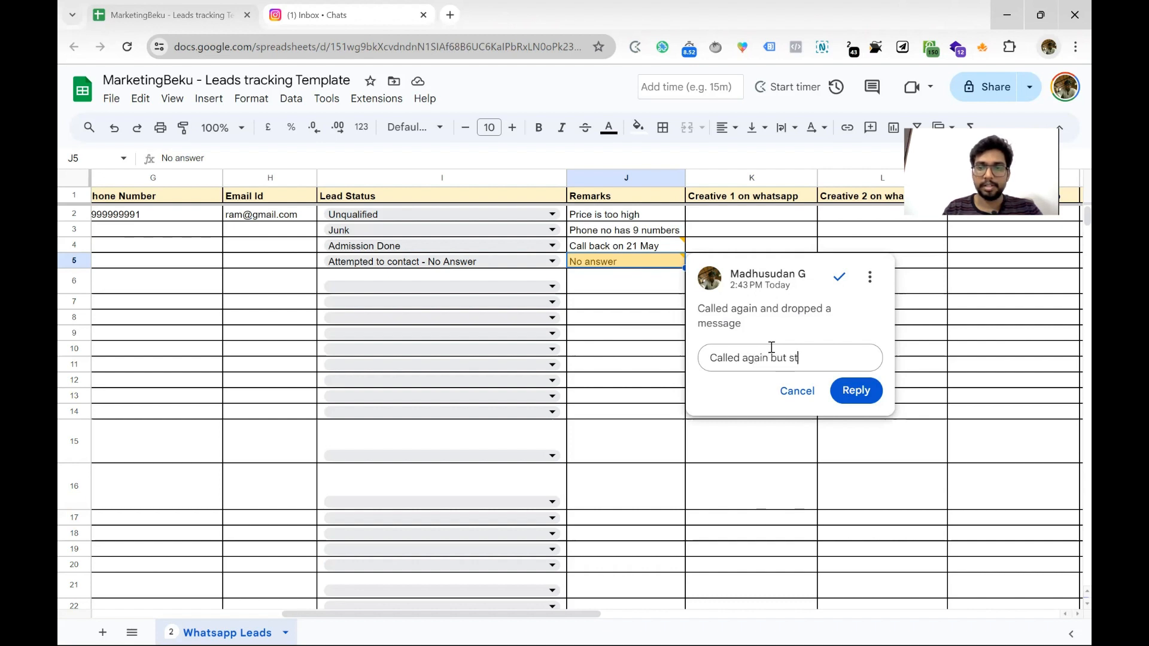
{"action": "type", "text": "ill no an"}
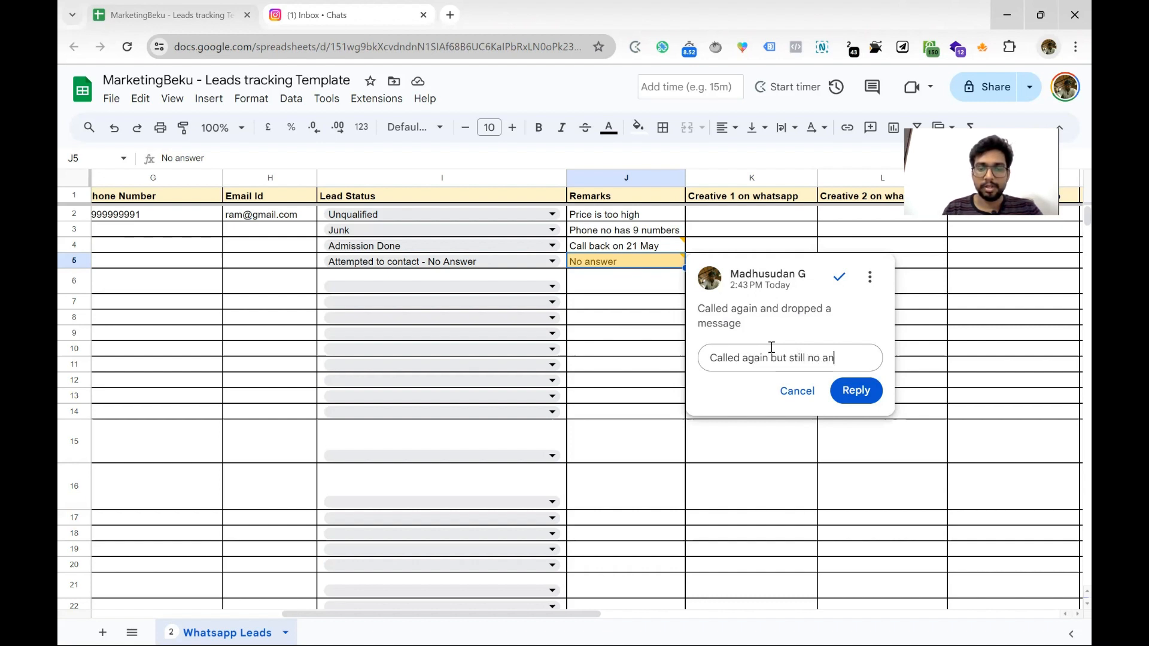
{"action": "type", "text": "swer, dropped a messag"}
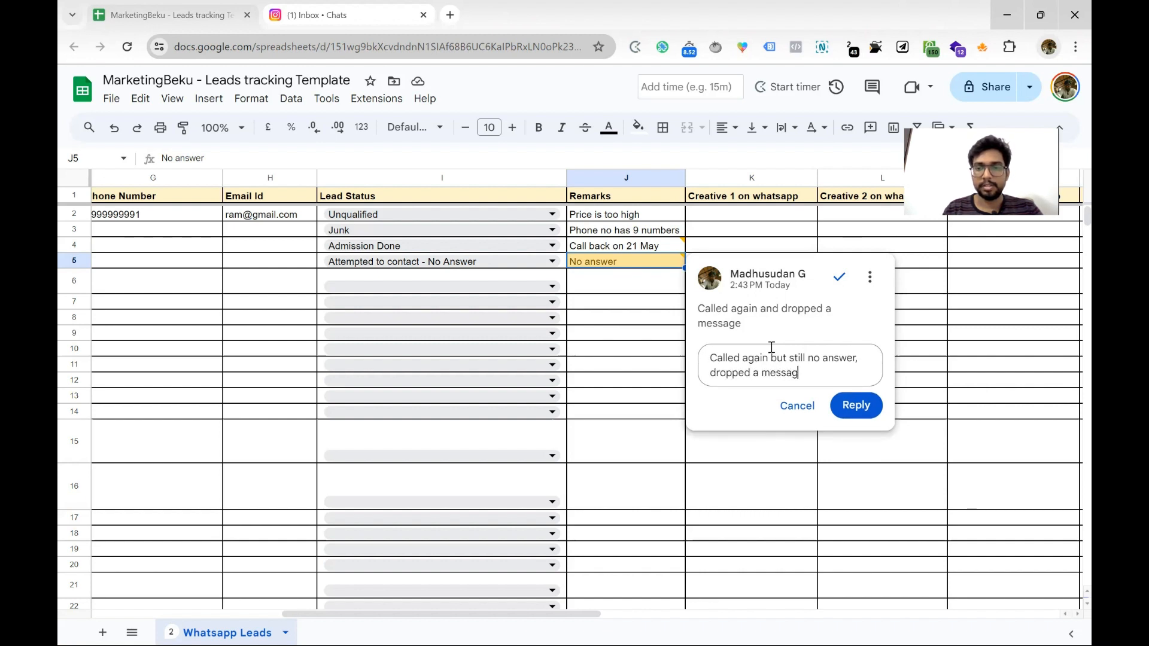
{"action": "type", "text": "e dn whatsapp"}
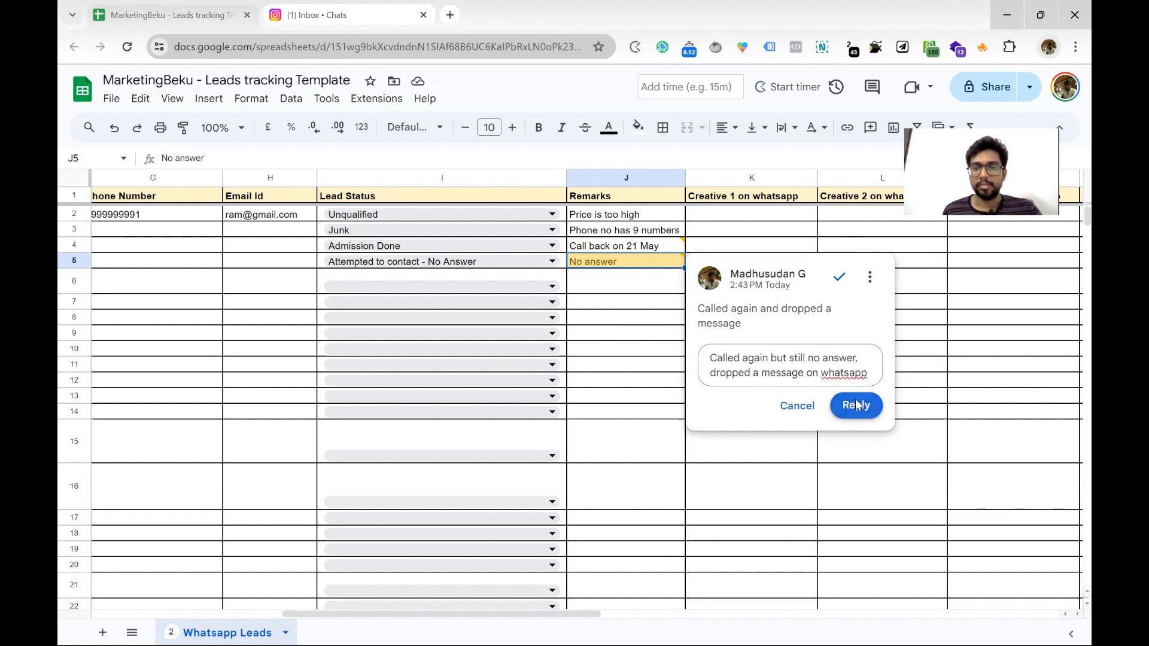
{"action": "left_click", "coordinate": [854, 407]}
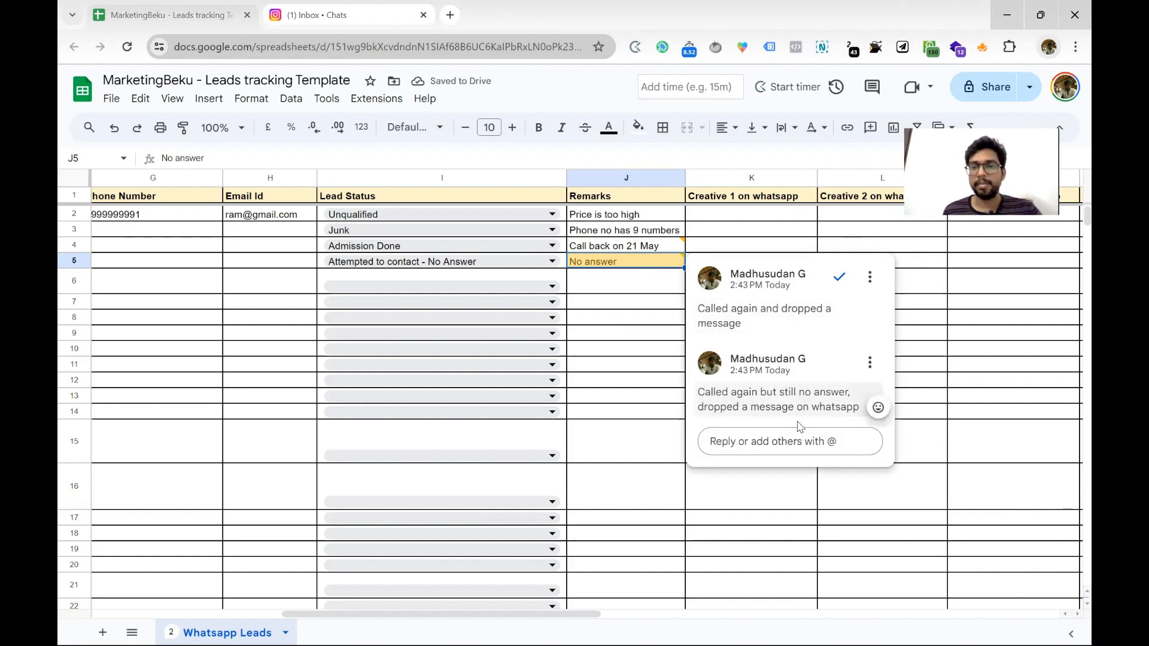
{"action": "left_click", "coordinate": [784, 446]}
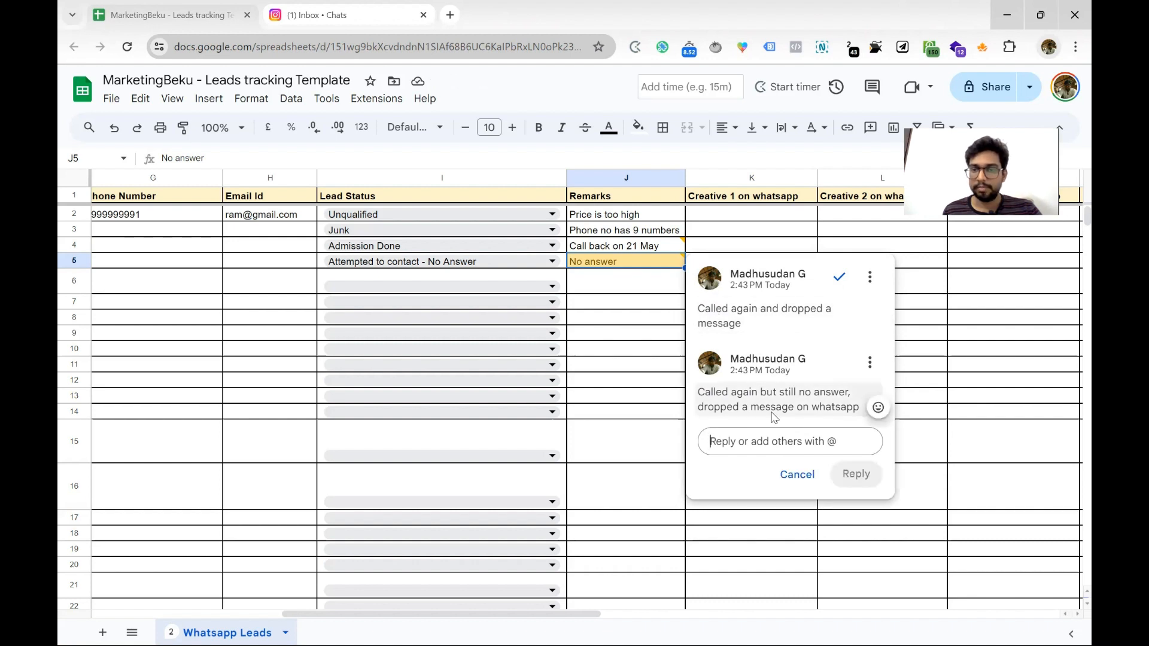
Change row 5's lead status to Cold 1
{"action": "left_click", "coordinate": [515, 263]}
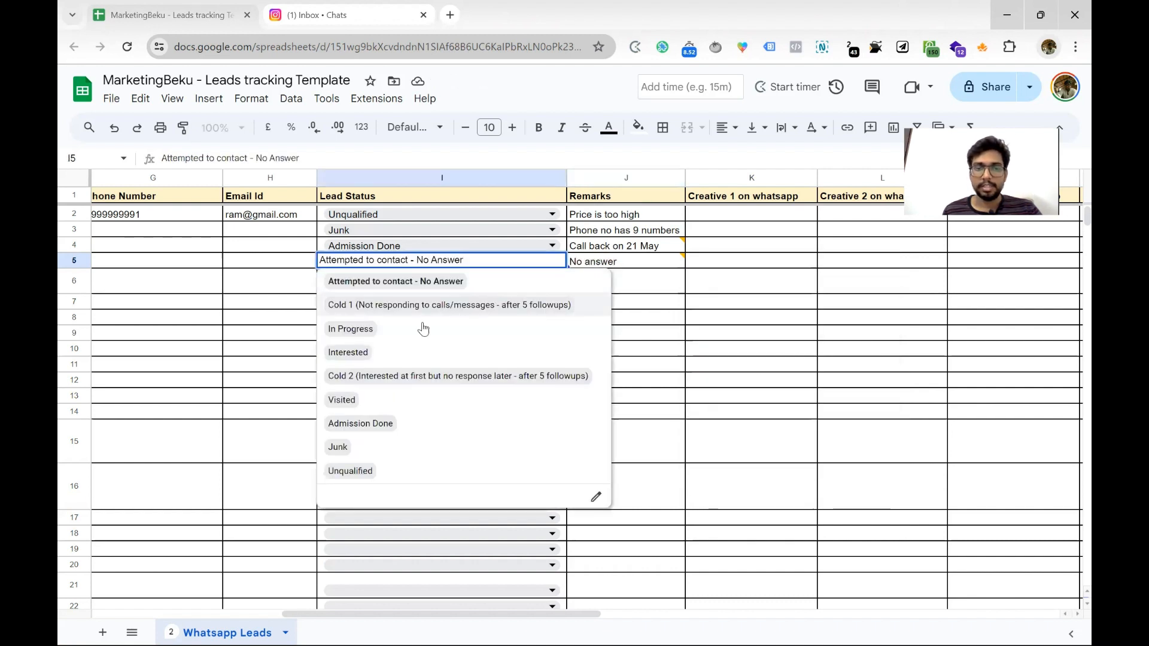
{"action": "left_click", "coordinate": [392, 305]}
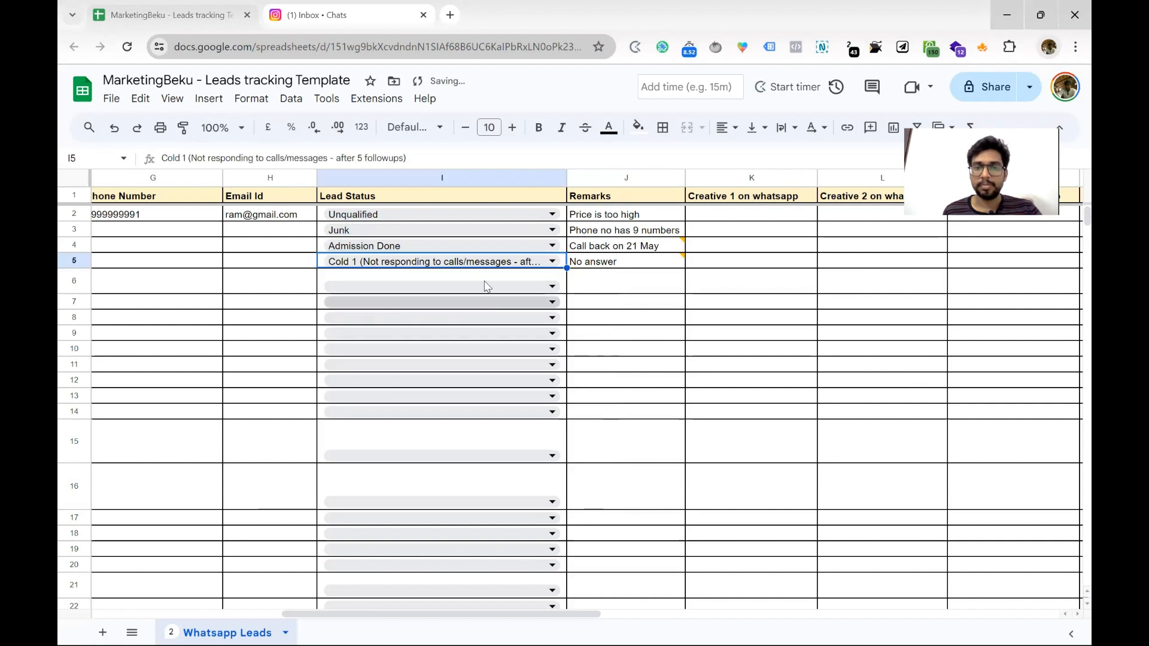
{"action": "left_click", "coordinate": [486, 285]}
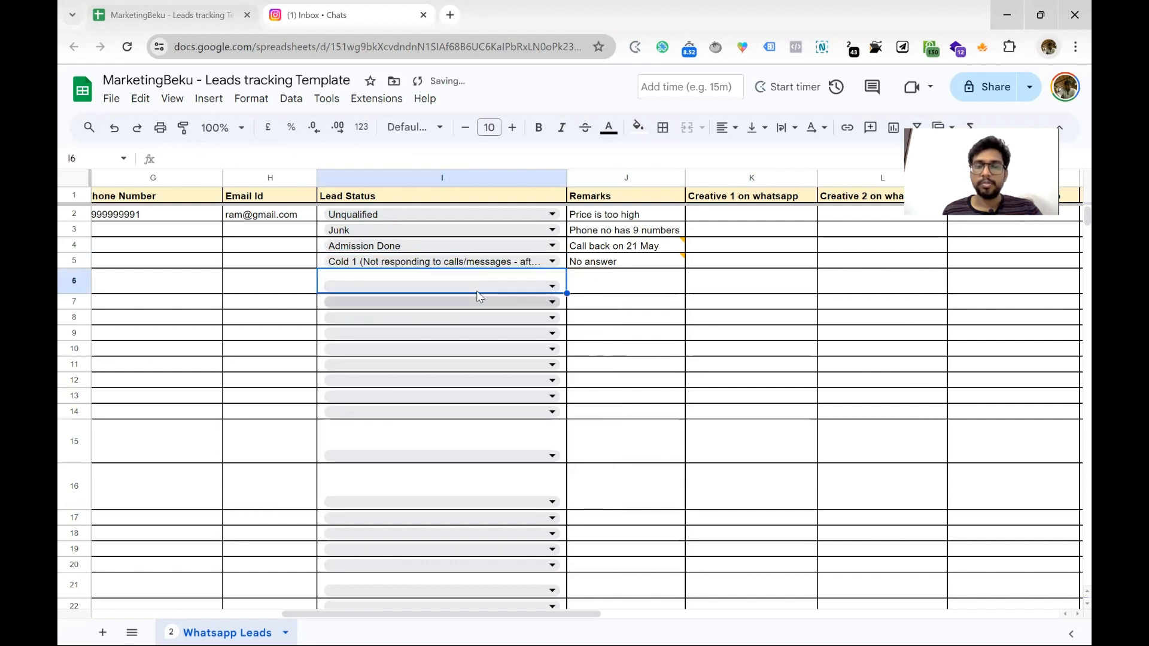
{"action": "left_click", "coordinate": [402, 395]}
{"action": "left_click", "coordinate": [295, 282]}
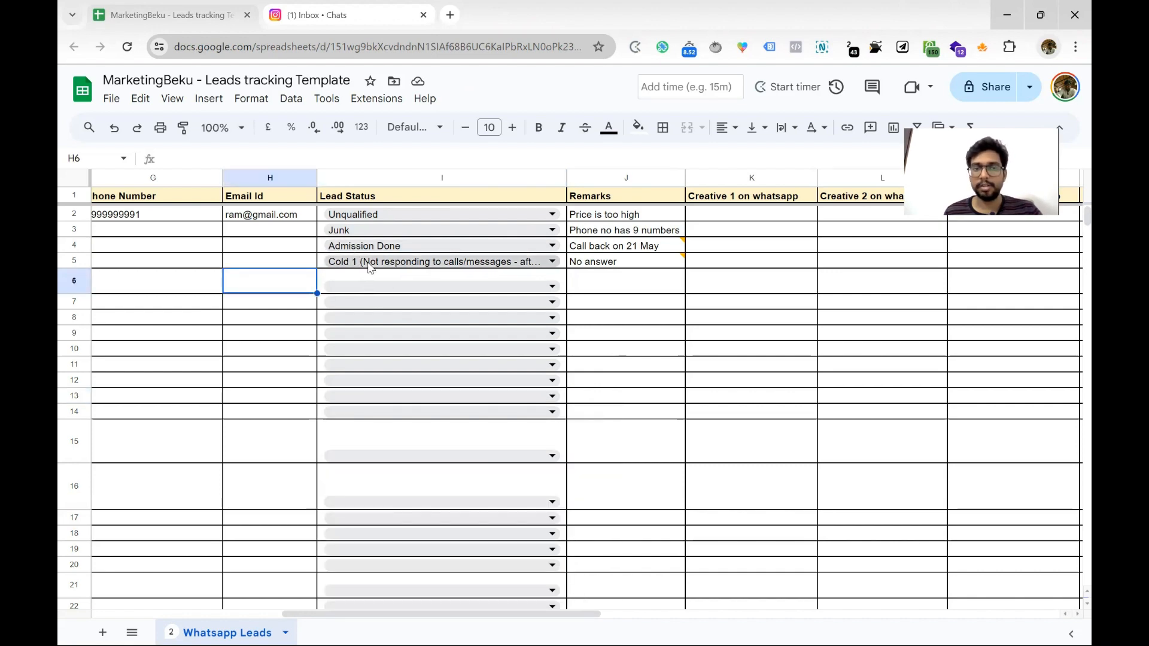
{"action": "scroll", "coordinate": [368, 273], "scroll_direction": "left", "scroll_amount": 4}
{"action": "scroll", "coordinate": [369, 268], "scroll_direction": "left", "scroll_amount": 3}
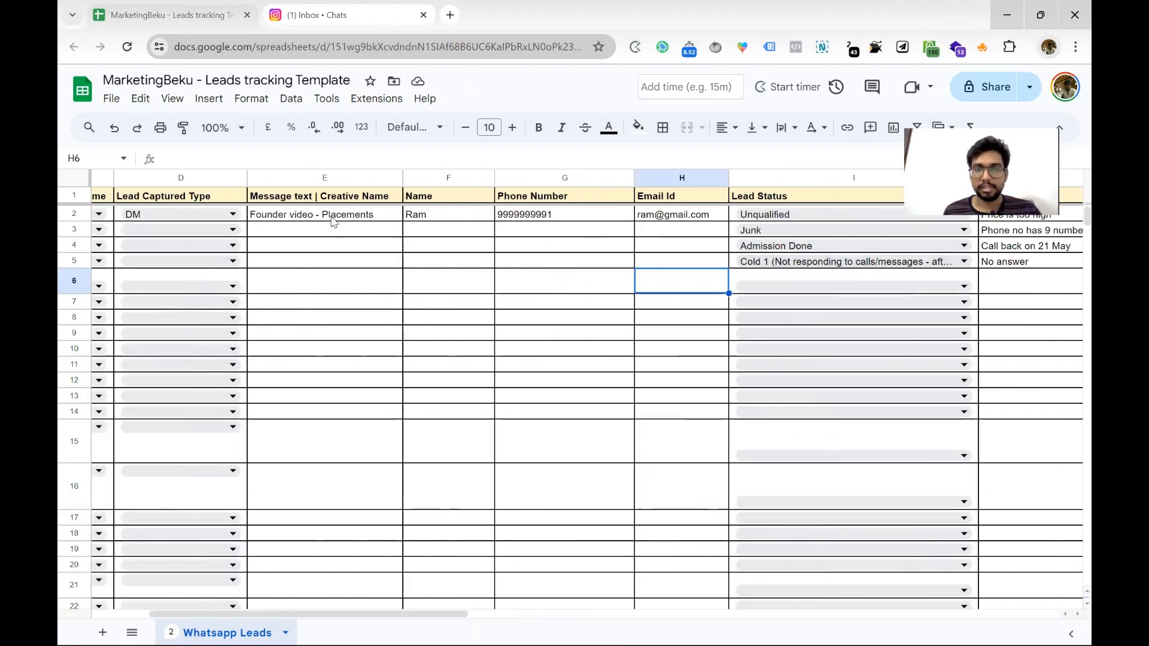
Copy the 'Founder video - Placements' creative name from E2 into E4
{"action": "left_click", "coordinate": [333, 219]}
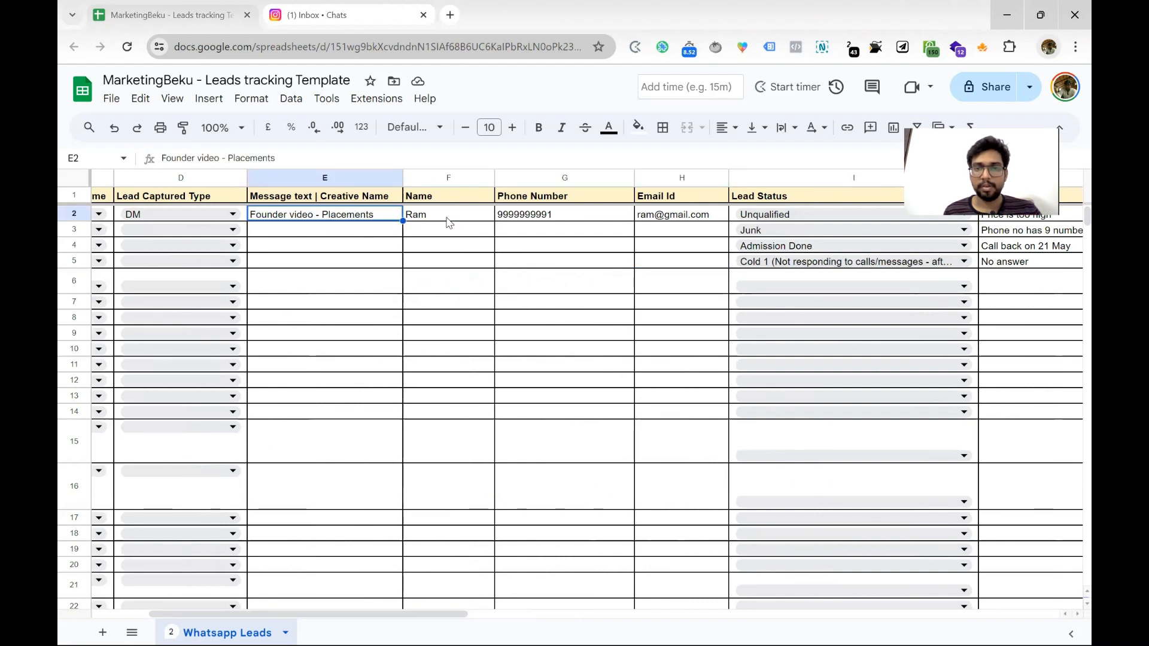
{"action": "left_click", "coordinate": [780, 211]}
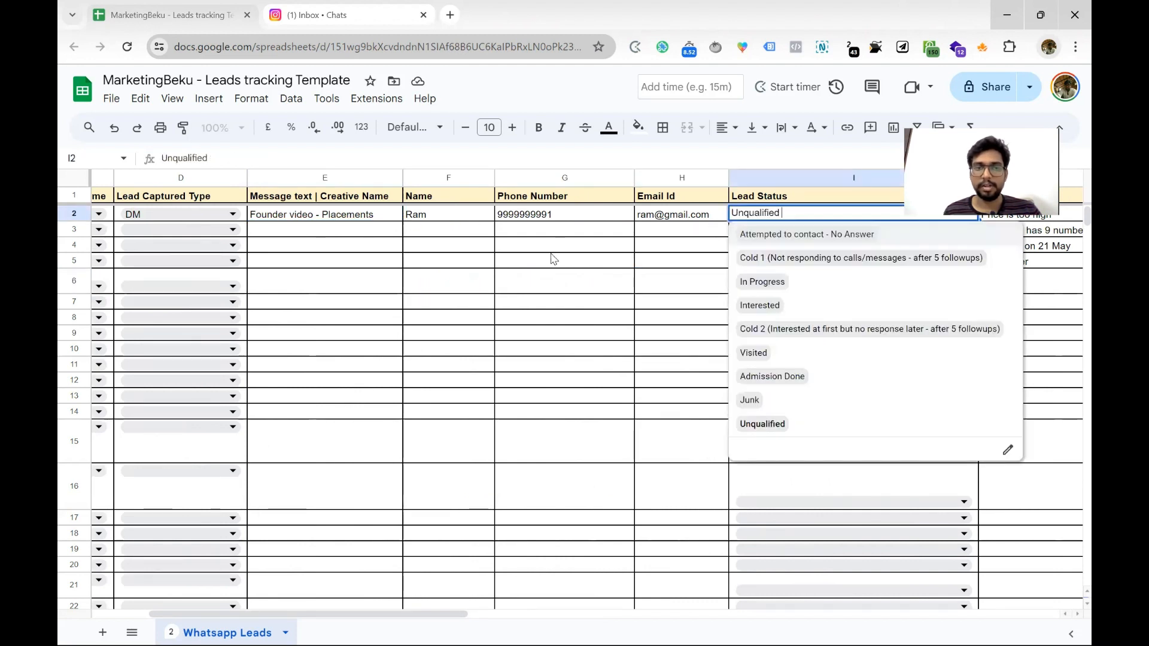
{"action": "left_click", "coordinate": [326, 217]}
{"action": "left_click", "coordinate": [332, 248]}
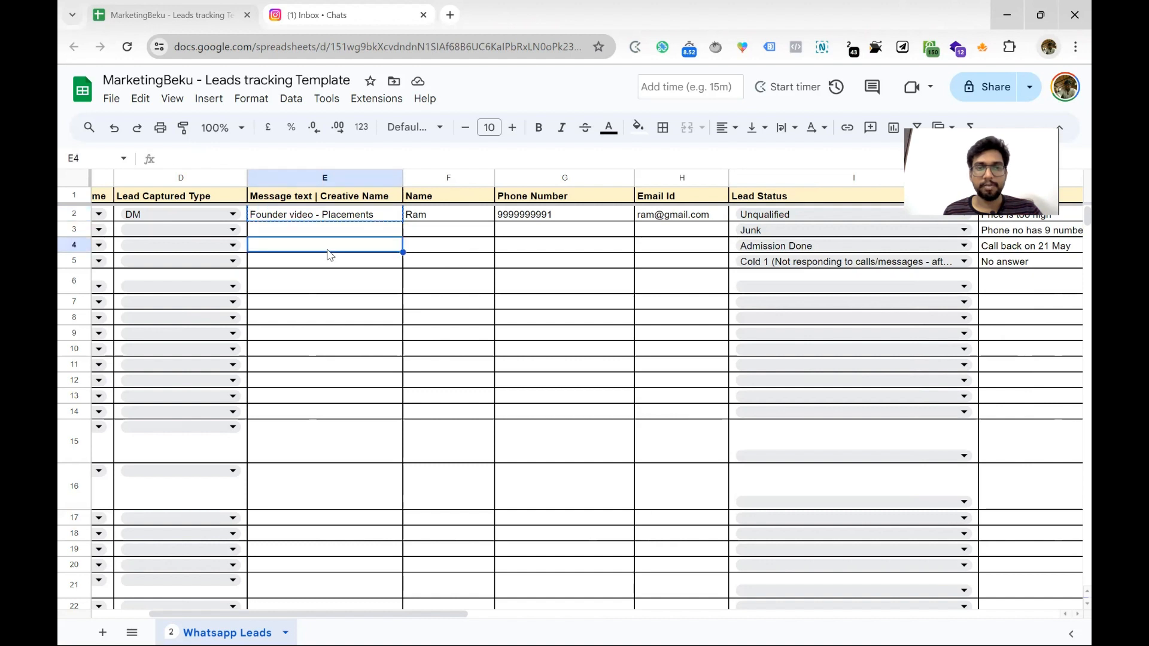
{"action": "type", "text": "Founder video - Placements"}
{"action": "left_click", "coordinate": [335, 273]}
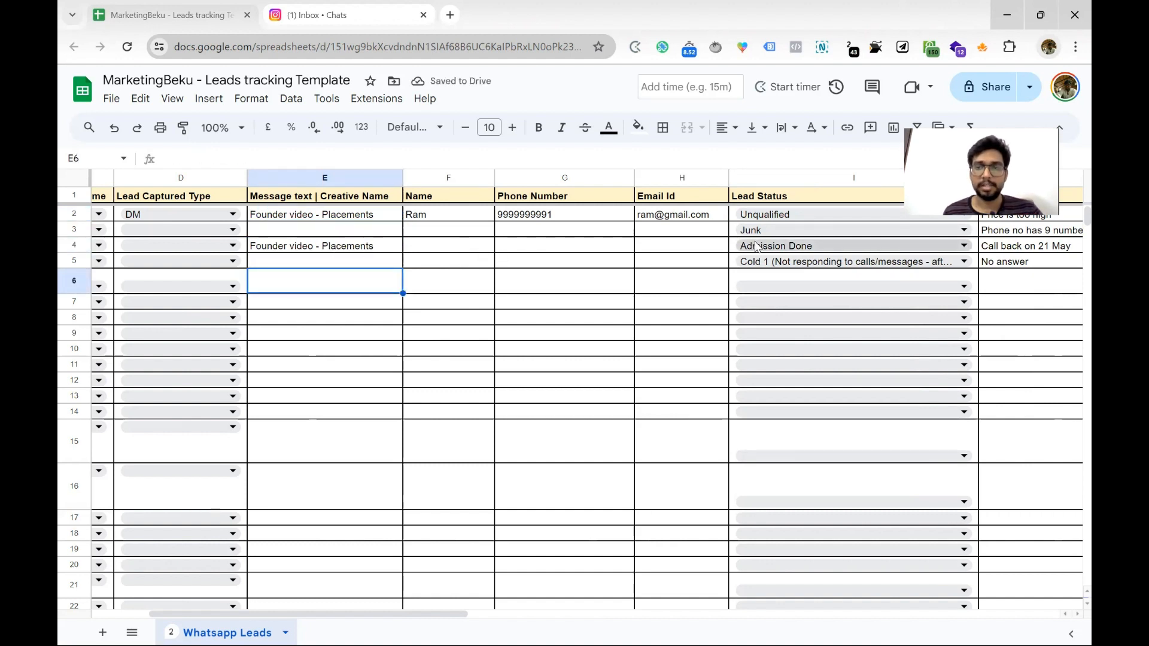
{"action": "scroll", "coordinate": [479, 233], "scroll_direction": "right", "scroll_amount": 2}
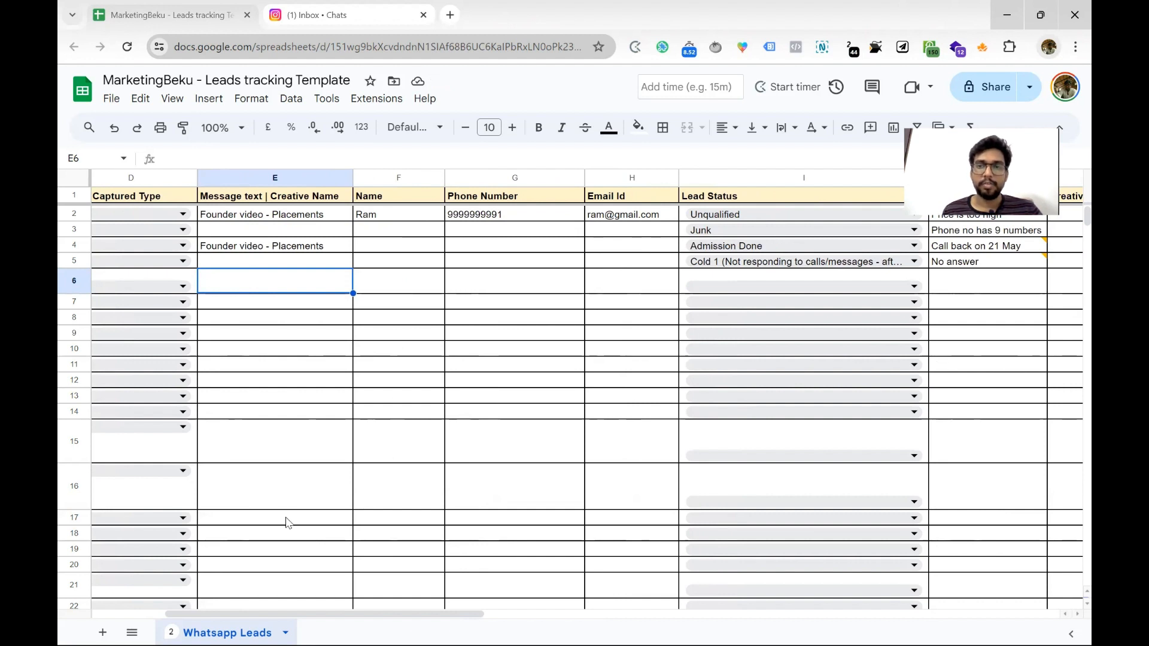
{"action": "left_click", "coordinate": [279, 220]}
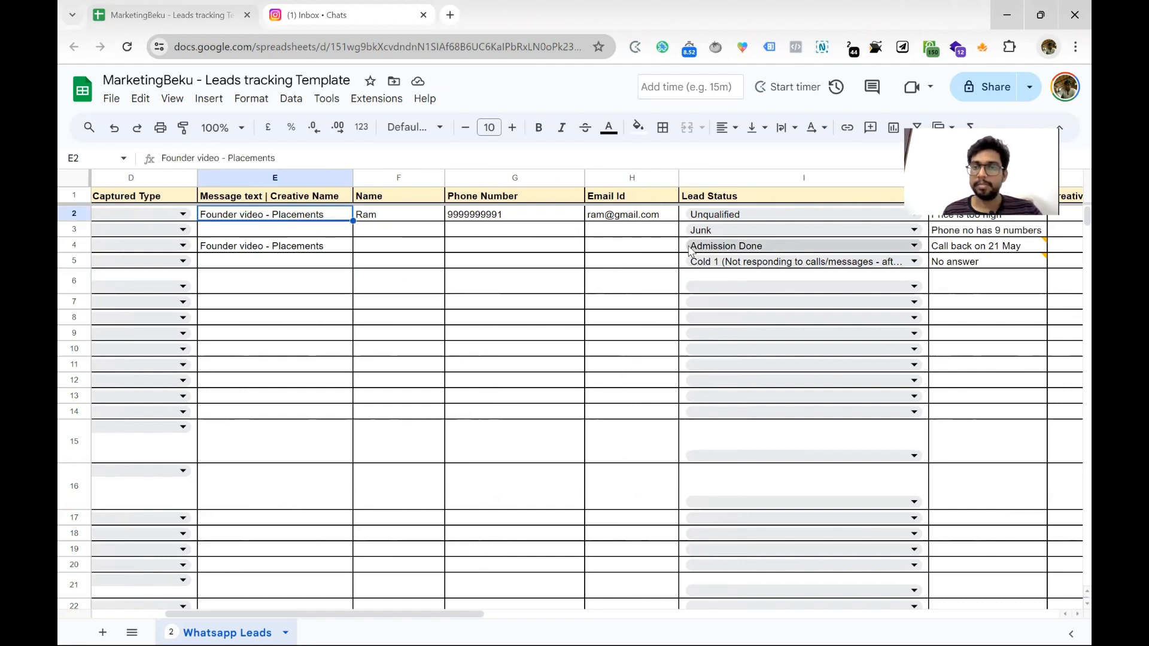
{"action": "left_click", "coordinate": [324, 251]}
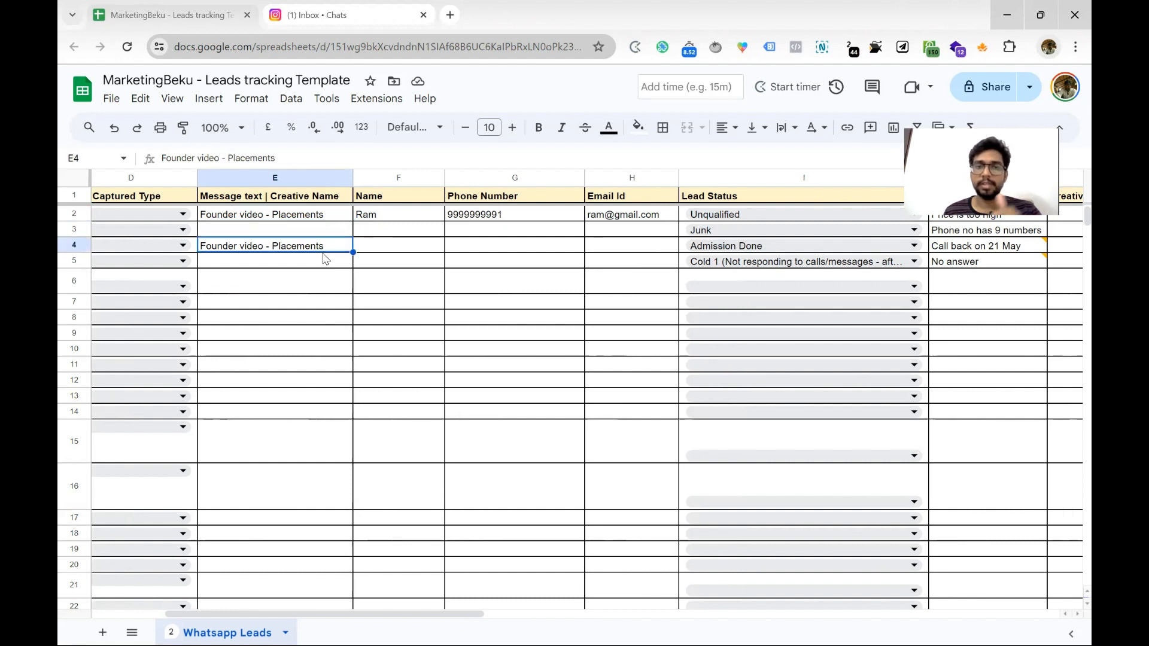
{"action": "scroll", "coordinate": [322, 254], "scroll_direction": "right", "scroll_amount": 2}
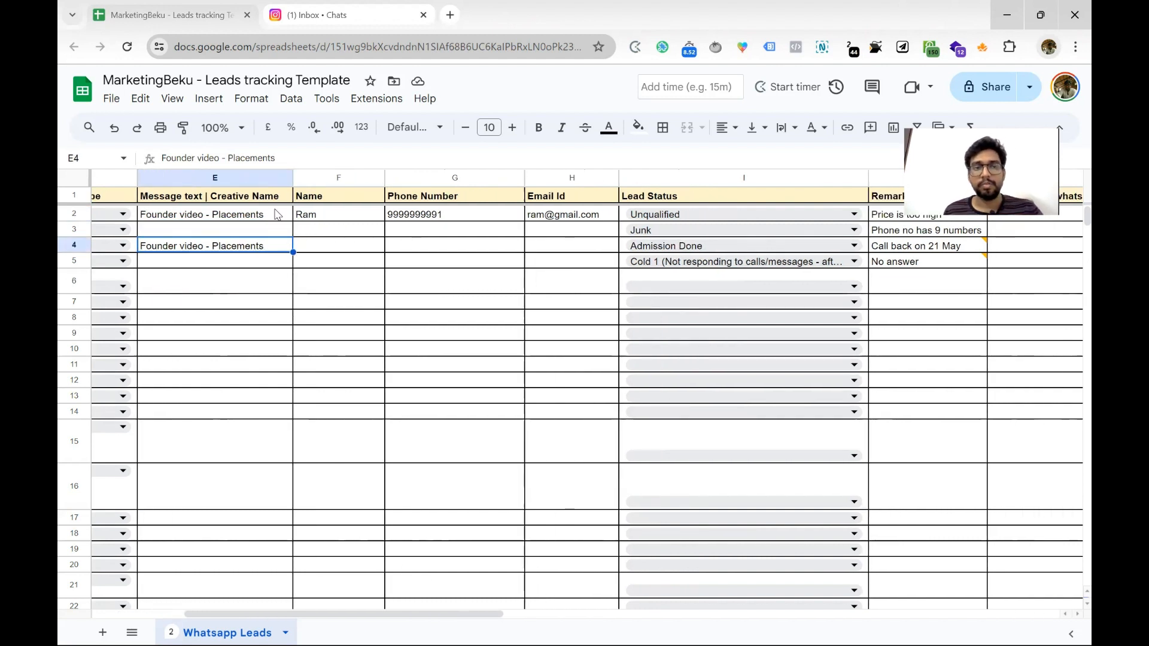
{"action": "left_click", "coordinate": [281, 220]}
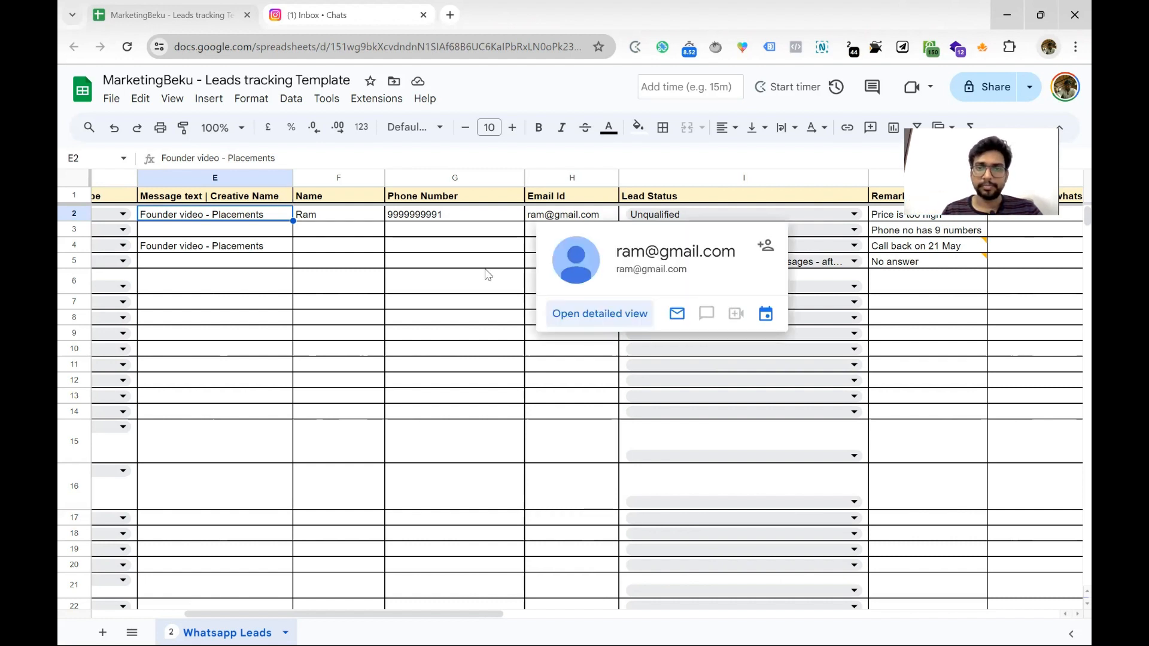
Review row 2's Unqualified status and creative cells, then open row 6's empty status dropdown
{"action": "scroll", "coordinate": [486, 273], "scroll_direction": "right", "scroll_amount": 3}
{"action": "scroll", "coordinate": [486, 274], "scroll_direction": "right", "scroll_amount": 5}
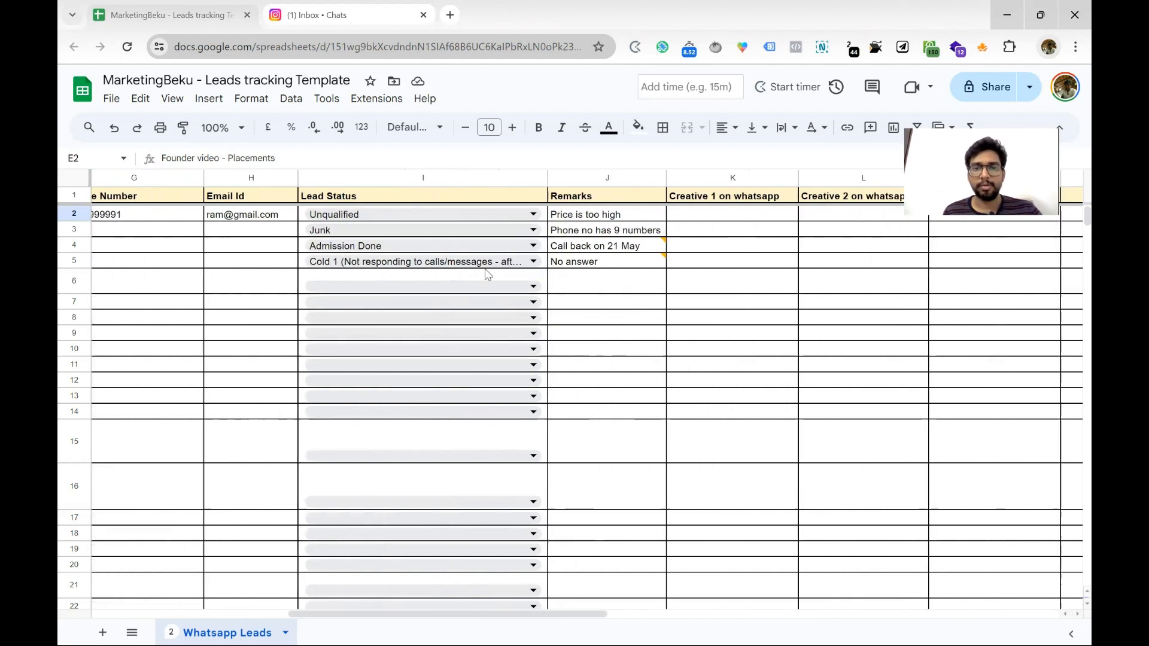
{"action": "left_click", "coordinate": [481, 216]}
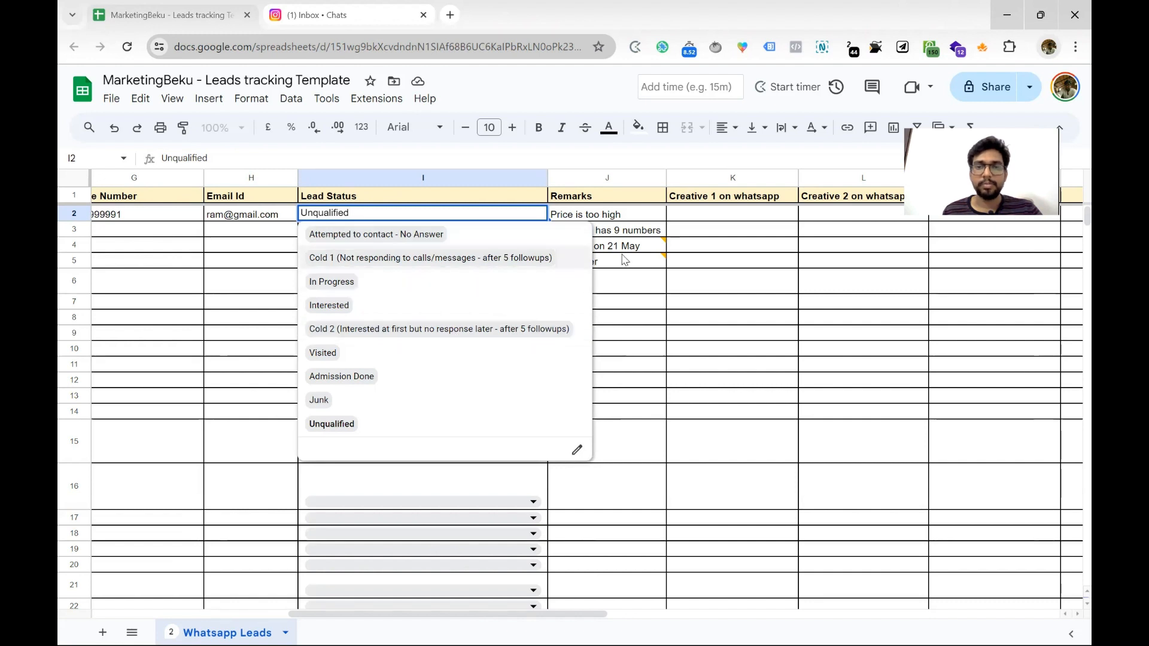
{"action": "left_click", "coordinate": [707, 216]}
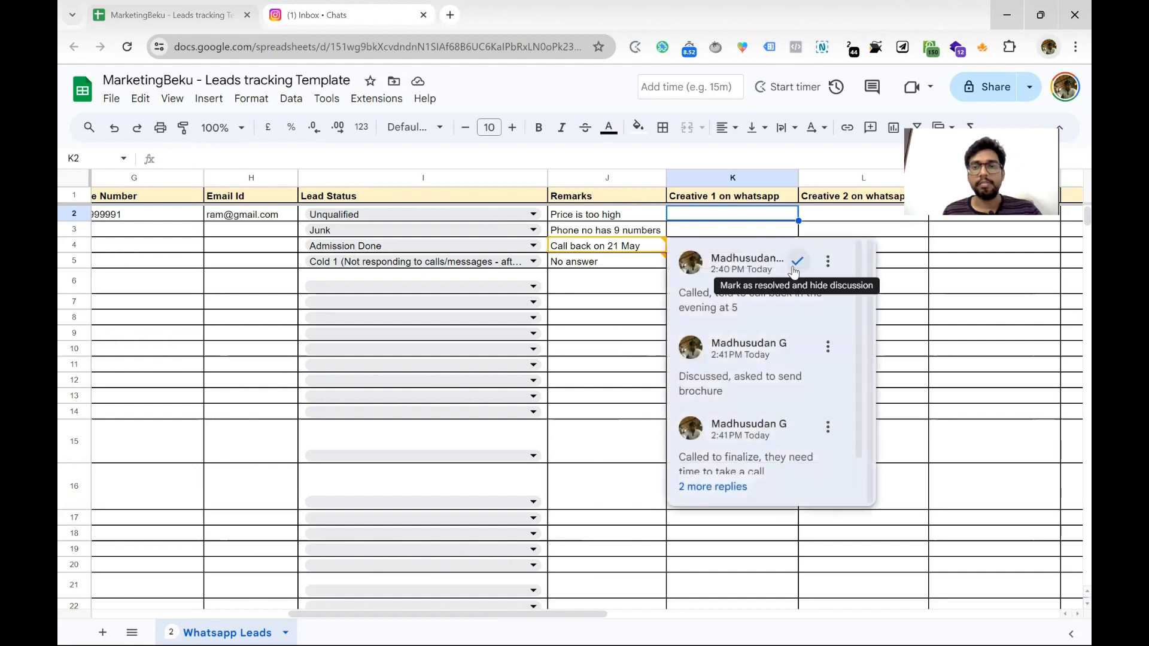
{"action": "left_click", "coordinate": [835, 214]}
{"action": "scroll", "coordinate": [619, 216], "scroll_direction": "right", "scroll_amount": 3}
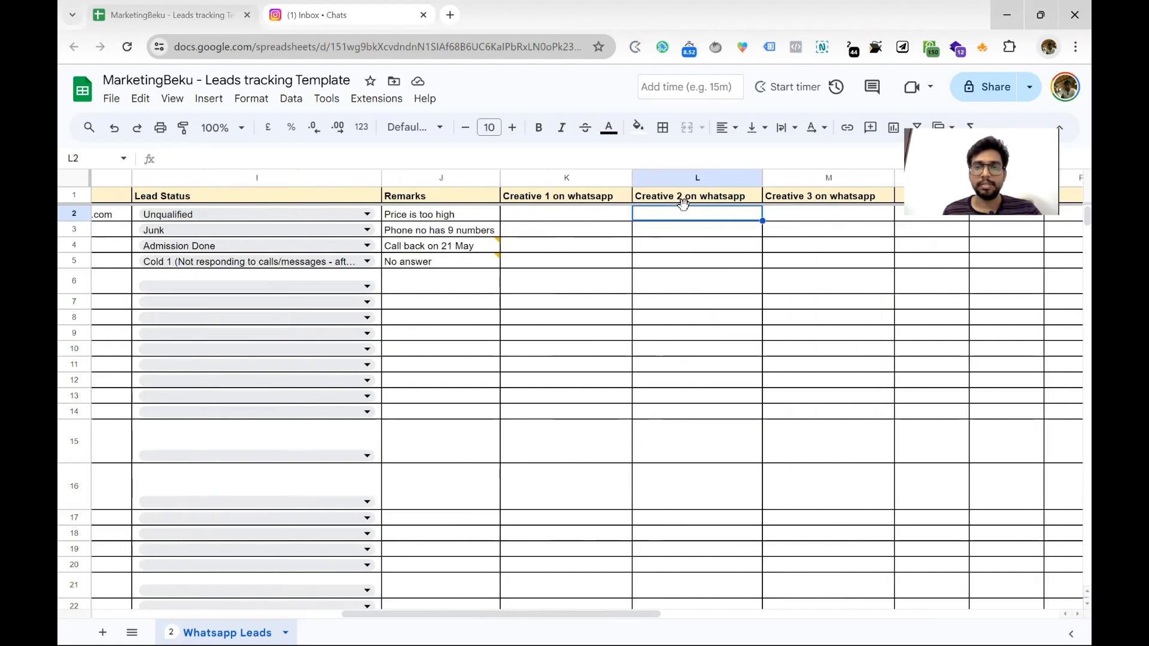
{"action": "left_click", "coordinate": [619, 215]}
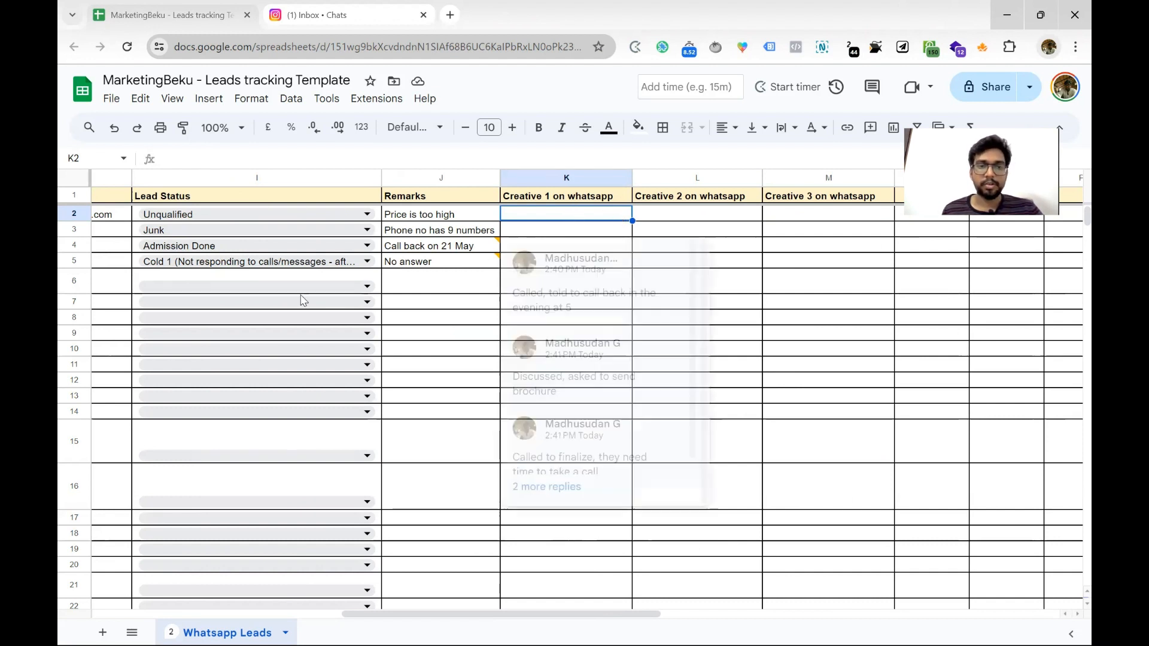
{"action": "left_click", "coordinate": [327, 286]}
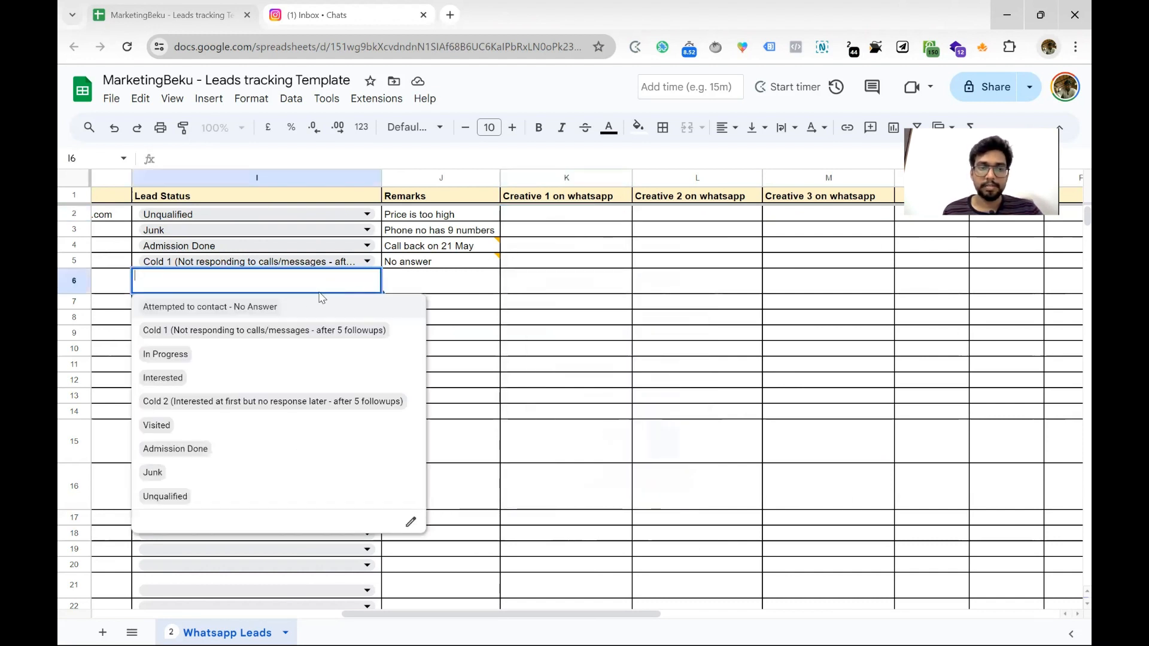
Set row 6's status to Attempted to contact - No Answer and enter 'Testimonial students' in K6
{"action": "left_click", "coordinate": [271, 308]}
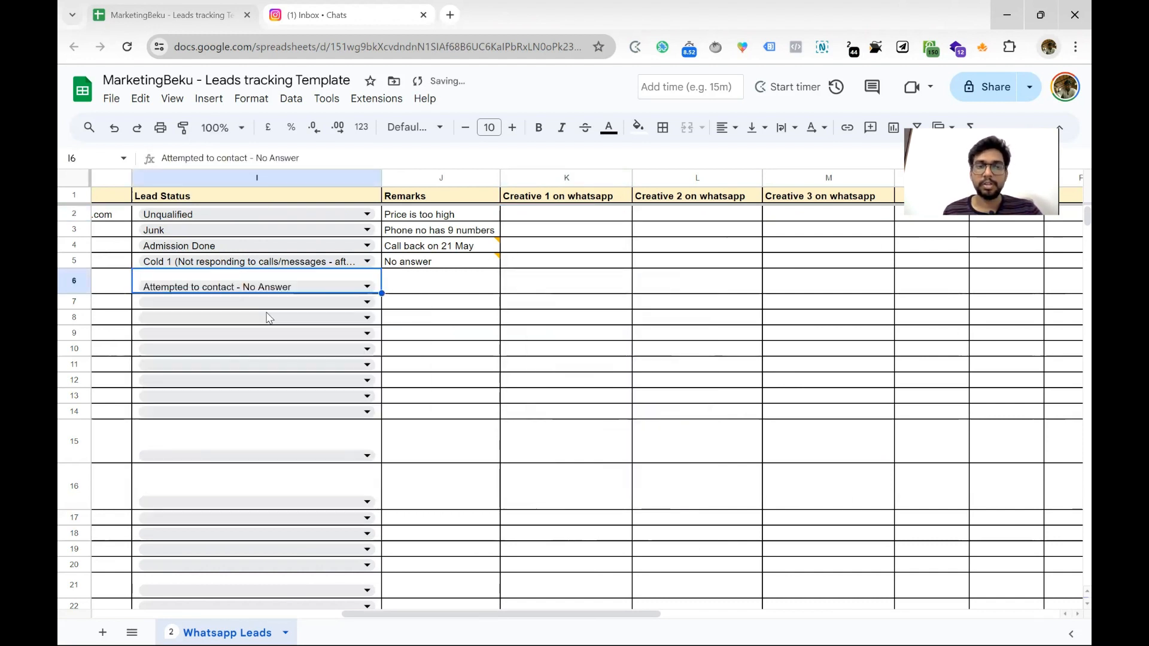
{"action": "left_click", "coordinate": [535, 293]}
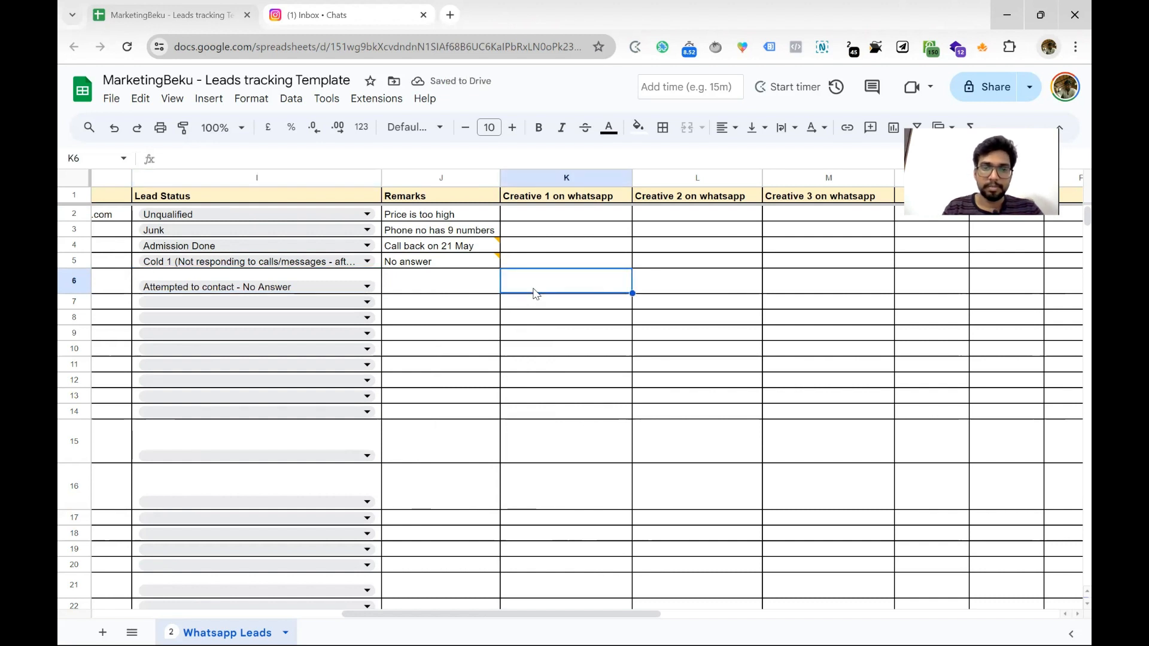
{"action": "type", "text": "Test"}
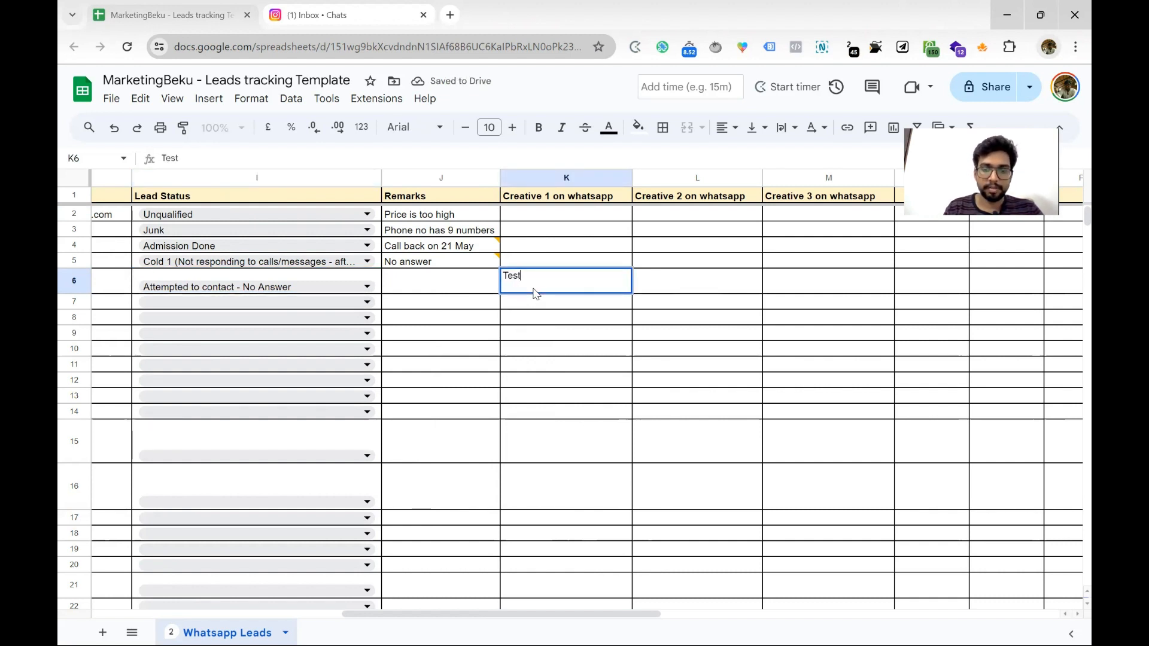
{"action": "type", "text": "imonial "}
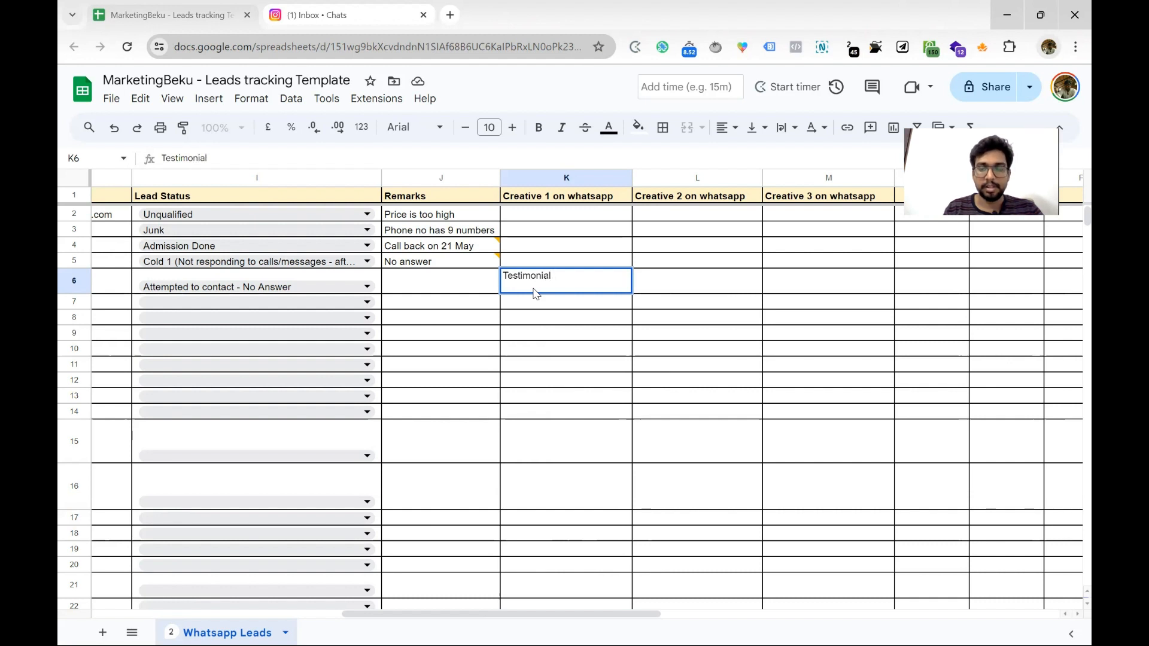
{"action": "type", "text": "students"}
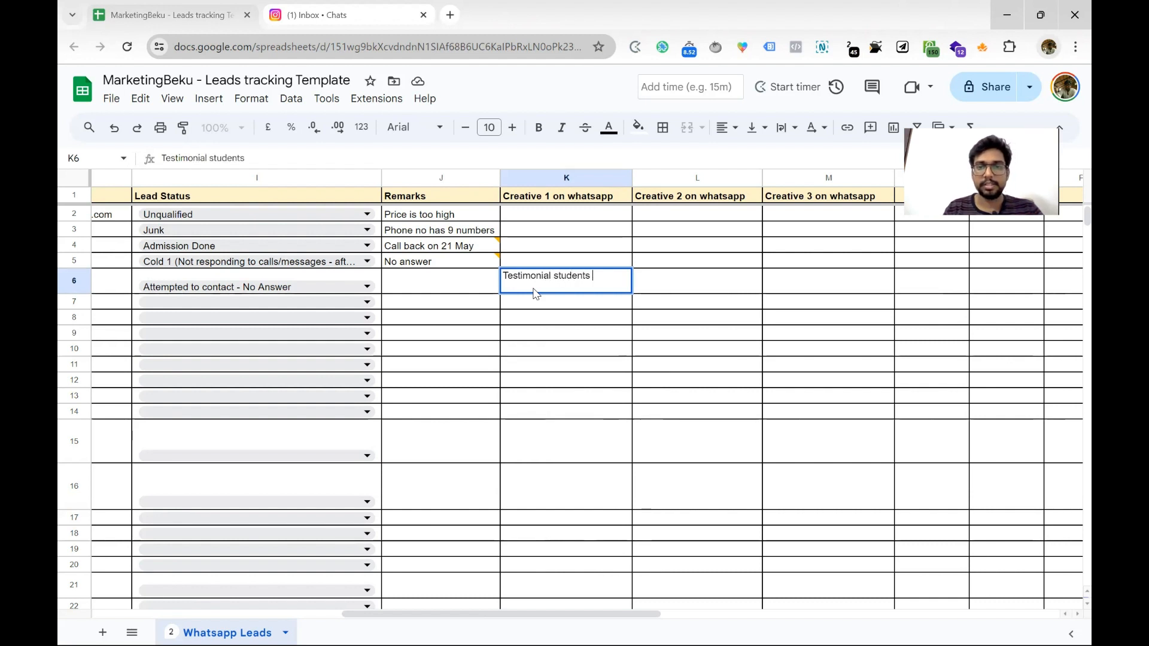
{"action": "key", "text": "Return"}
{"action": "left_click", "coordinate": [536, 287]}
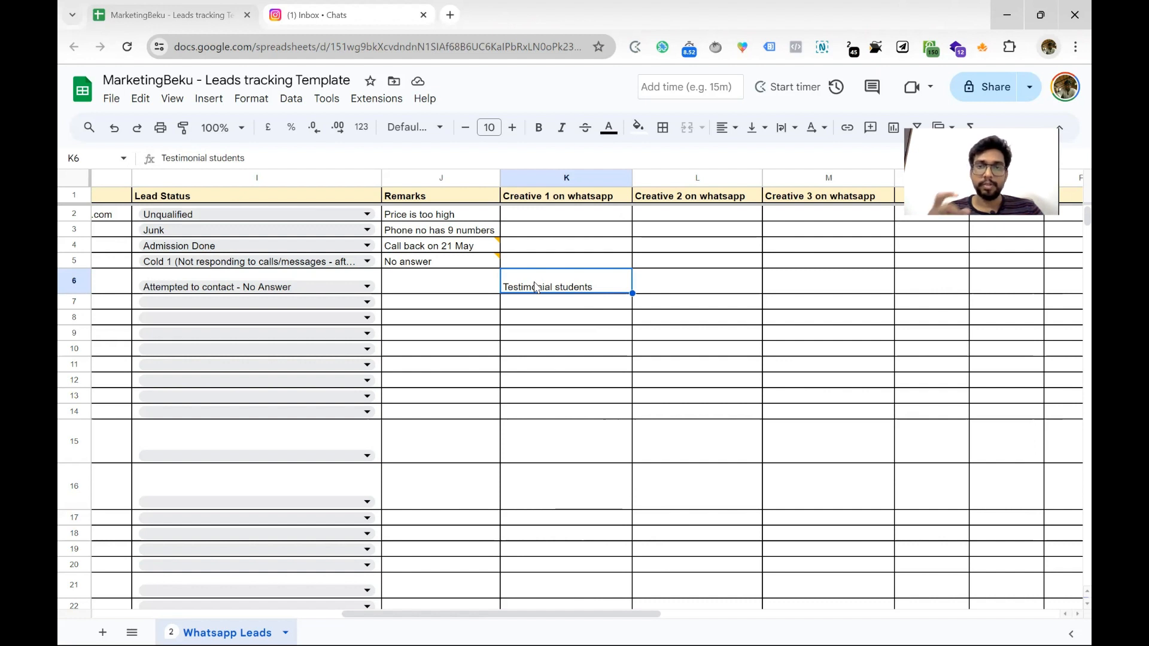
{"action": "double_click", "coordinate": [524, 194]}
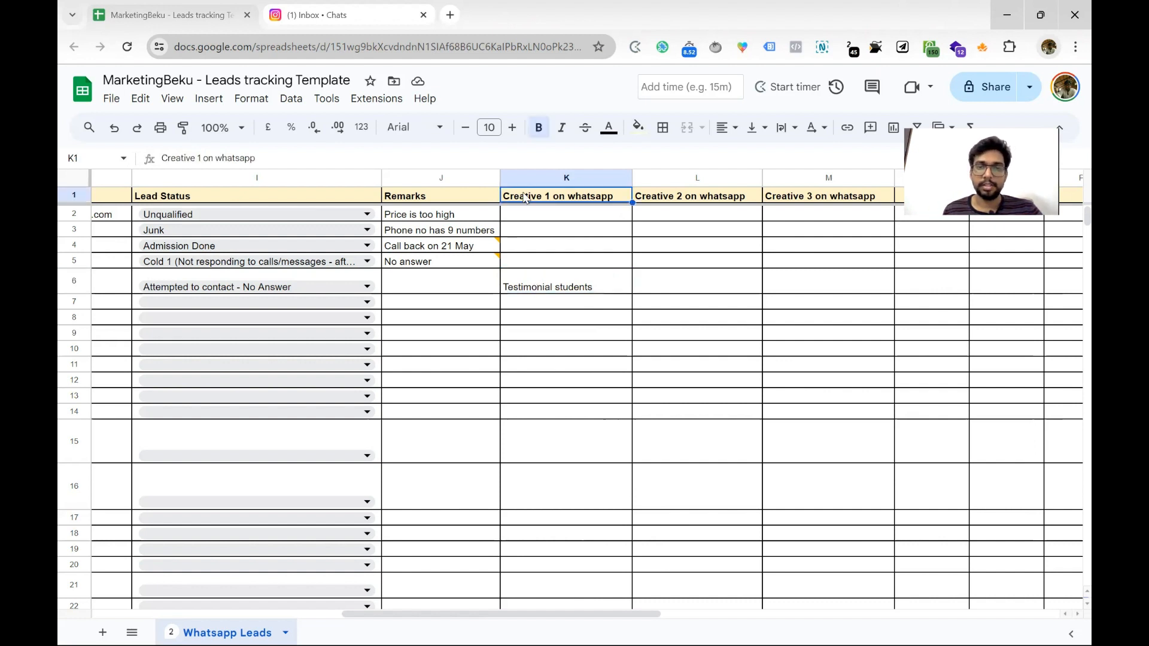
Prefix the Creative 1 on whatsapp heading in K1 with 'Day 1 -'
{"action": "key", "text": "Home"}
{"action": "type", "text": "Day 1"}
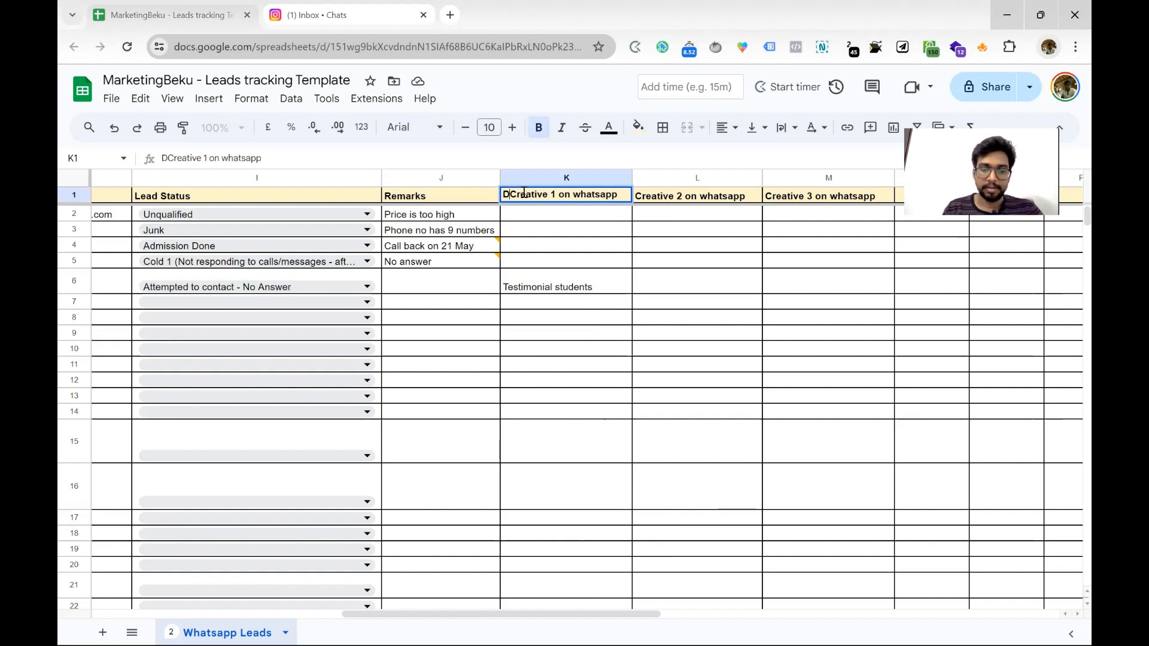
{"action": "type", "text": " -"}
{"action": "key", "text": "Return"}
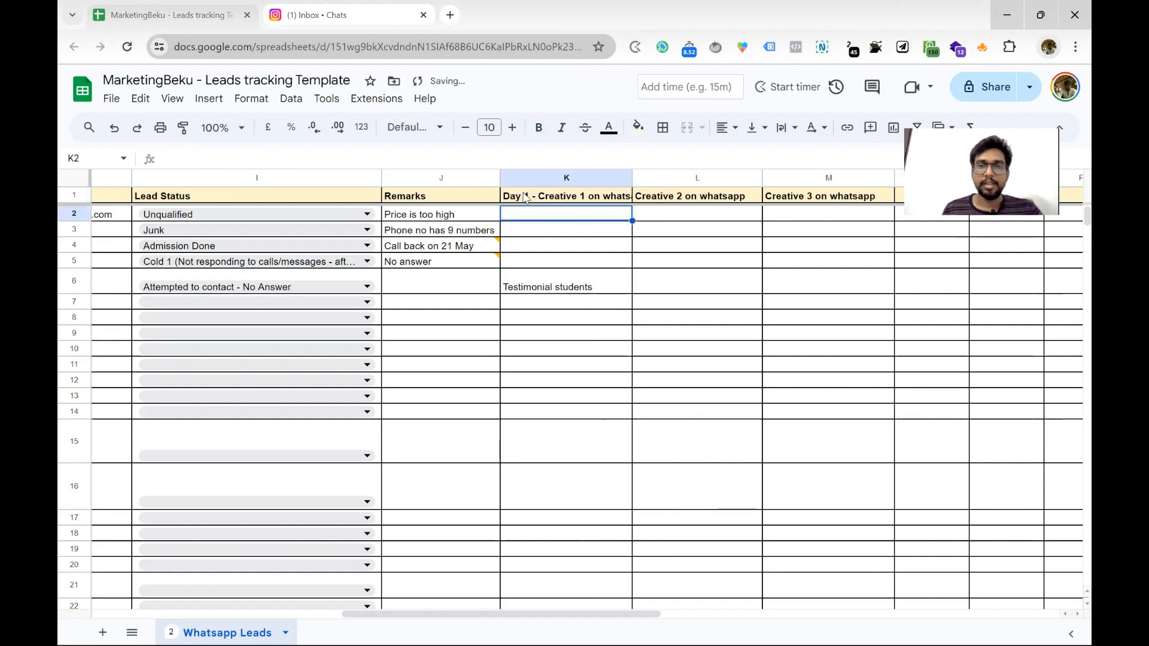
{"action": "left_click", "coordinate": [543, 288]}
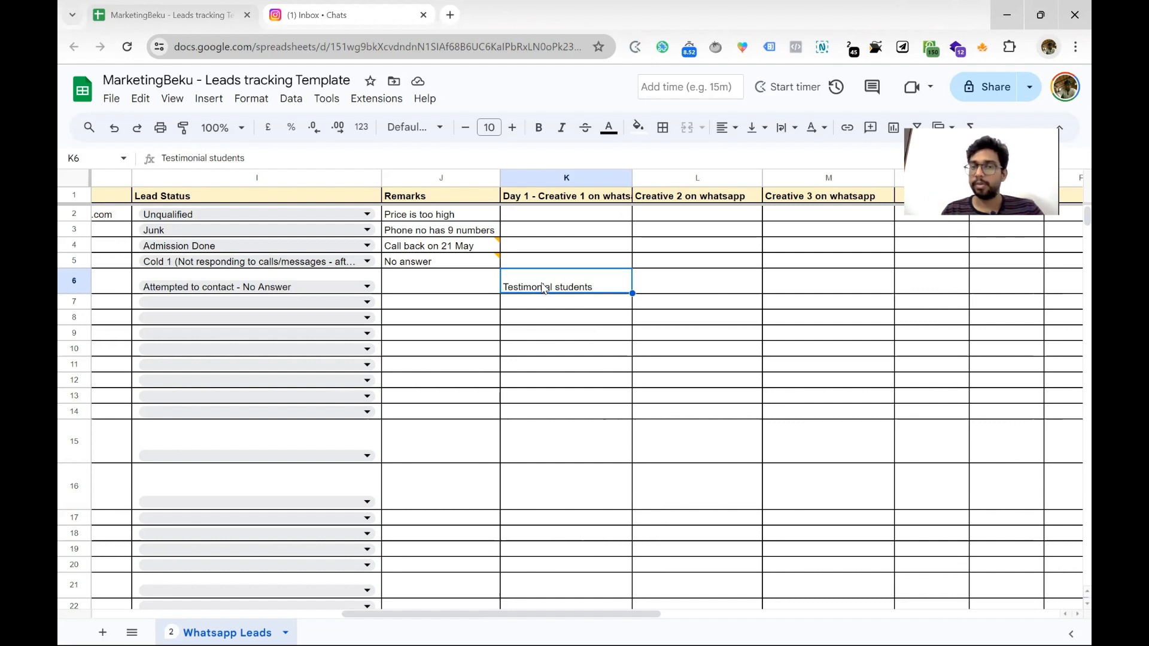
Enter 'Expereinced Faculty' as row 6's Creative 2 on whatsapp entry in L6
{"action": "left_click", "coordinate": [656, 292]}
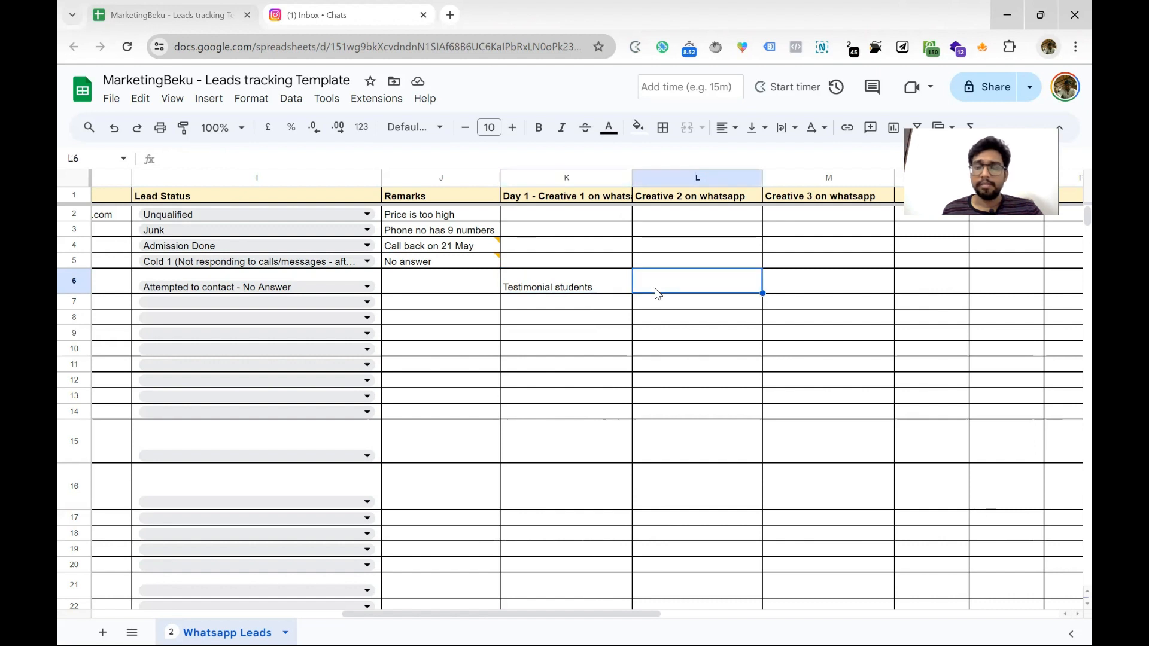
{"action": "type", "text": "Faculty"}
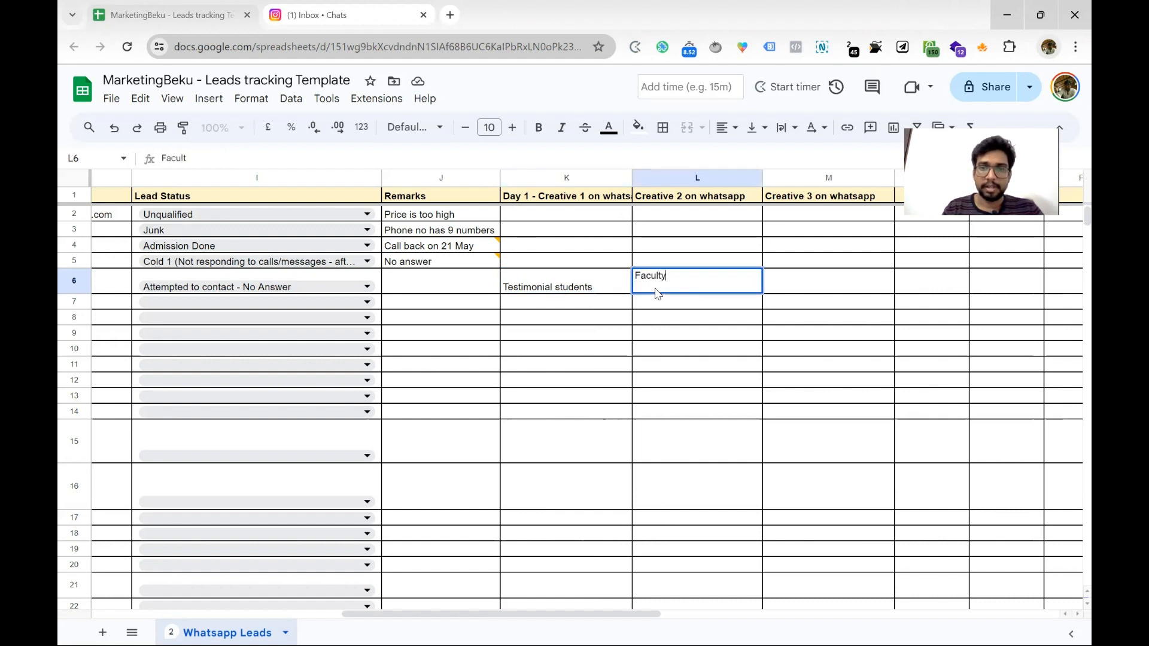
{"action": "key", "text": "Up"}
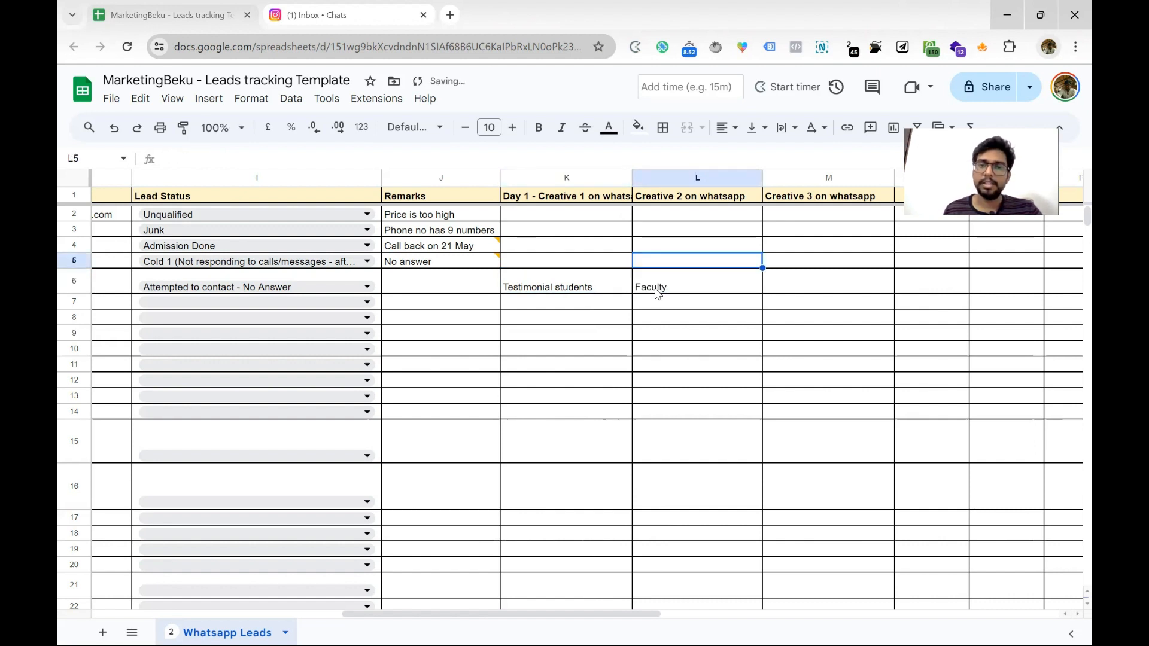
{"action": "left_click", "coordinate": [658, 294]}
{"action": "double_click", "coordinate": [658, 294]}
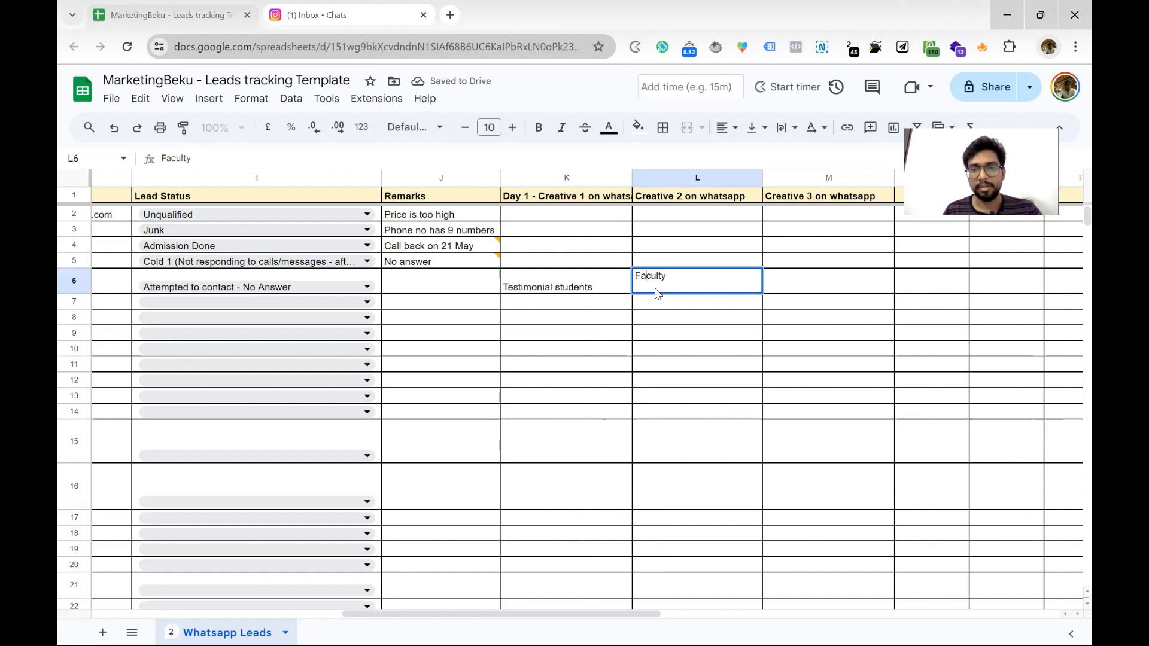
{"action": "key", "text": "Home"}
{"action": "type", "text": "Expereince"}
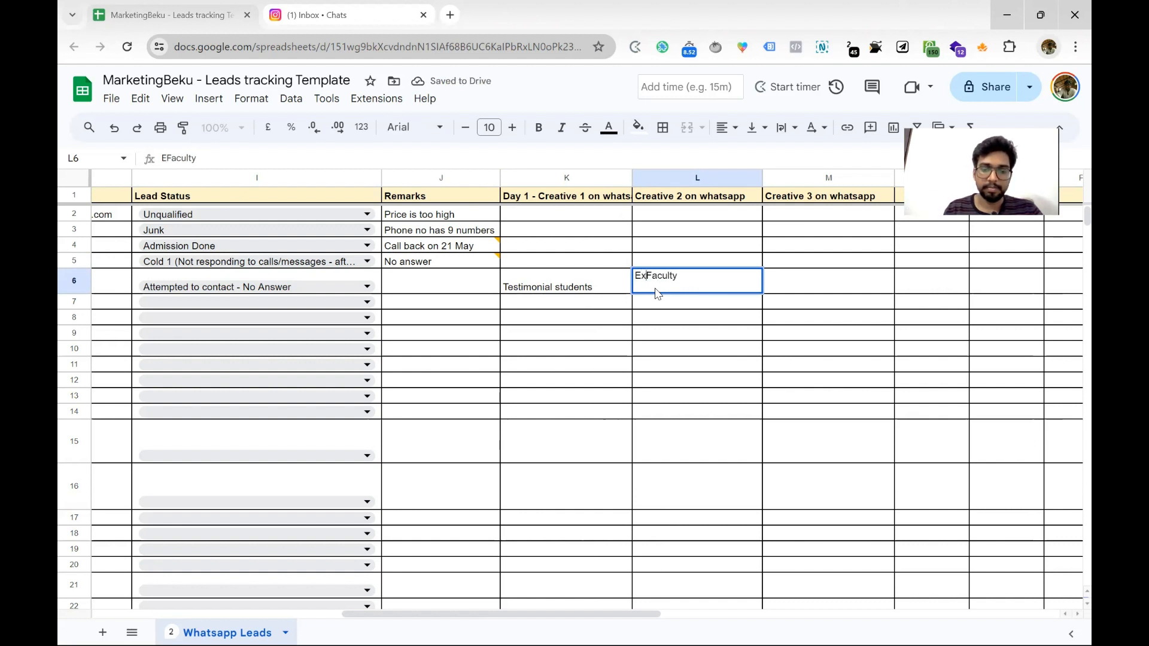
{"action": "type", "text": "d"}
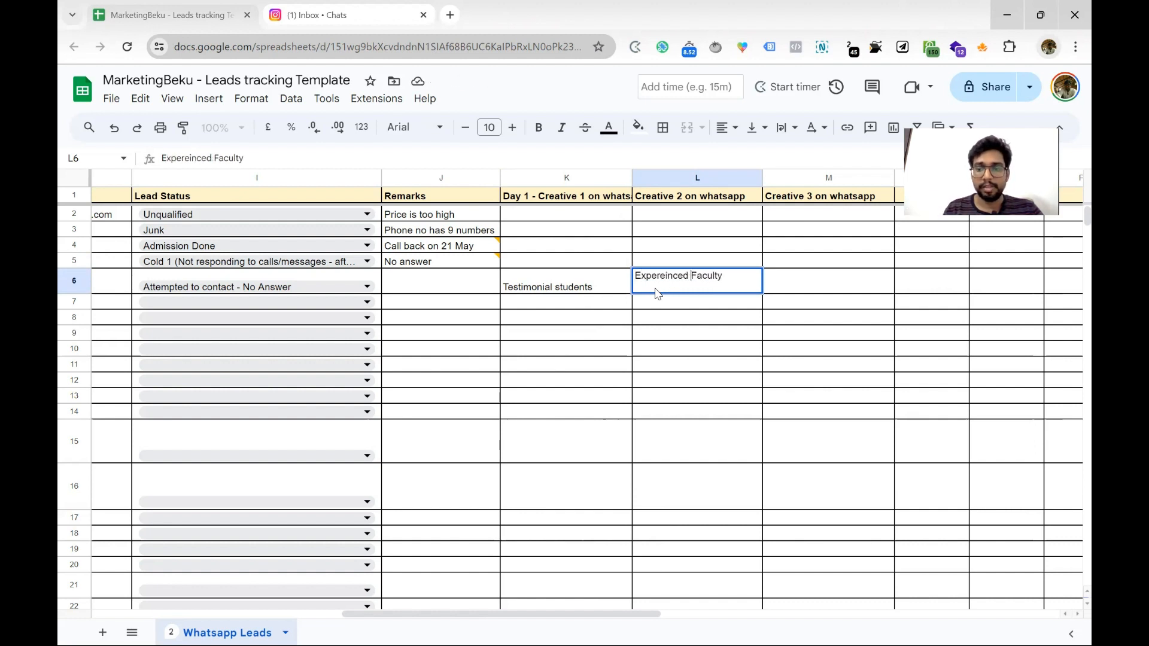
{"action": "key", "text": "Return"}
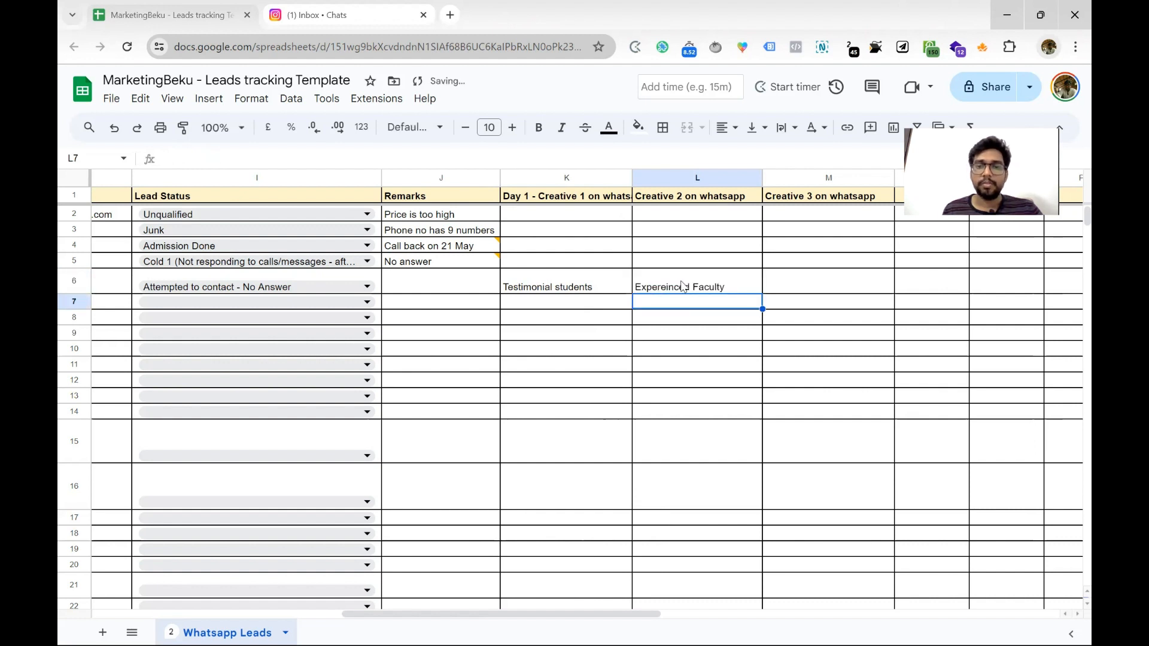
{"action": "left_click", "coordinate": [682, 286]}
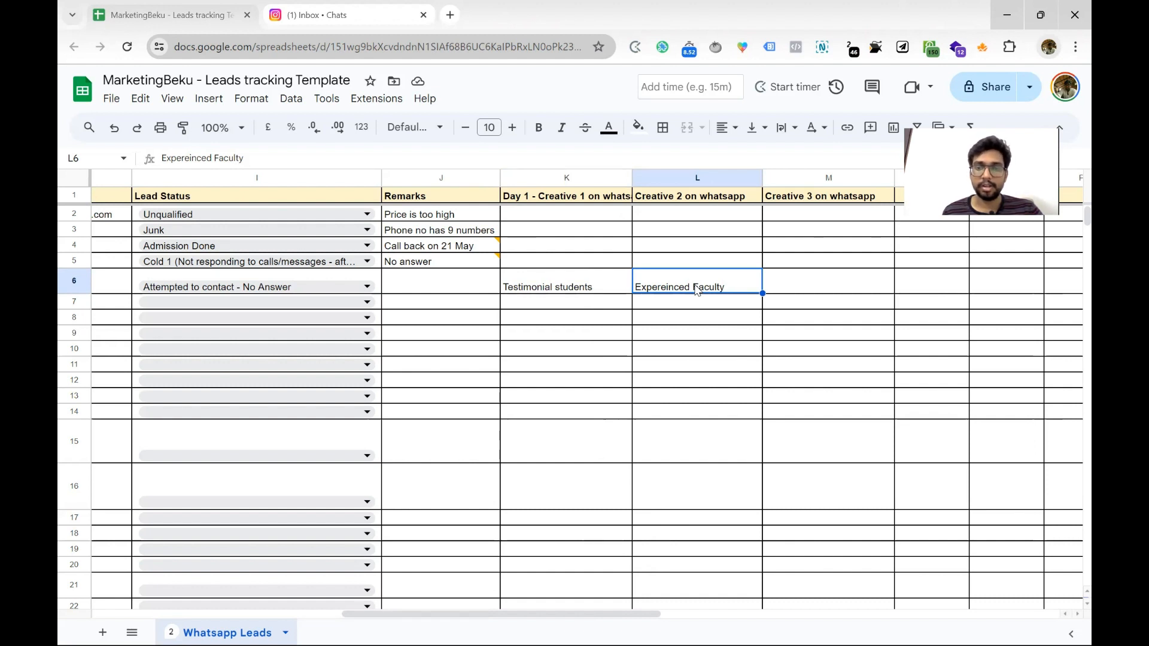
Set row 6's lead status to In Progress with remark 'No answer' in J6
{"action": "left_click", "coordinate": [327, 289]}
{"action": "left_click", "coordinate": [328, 292]}
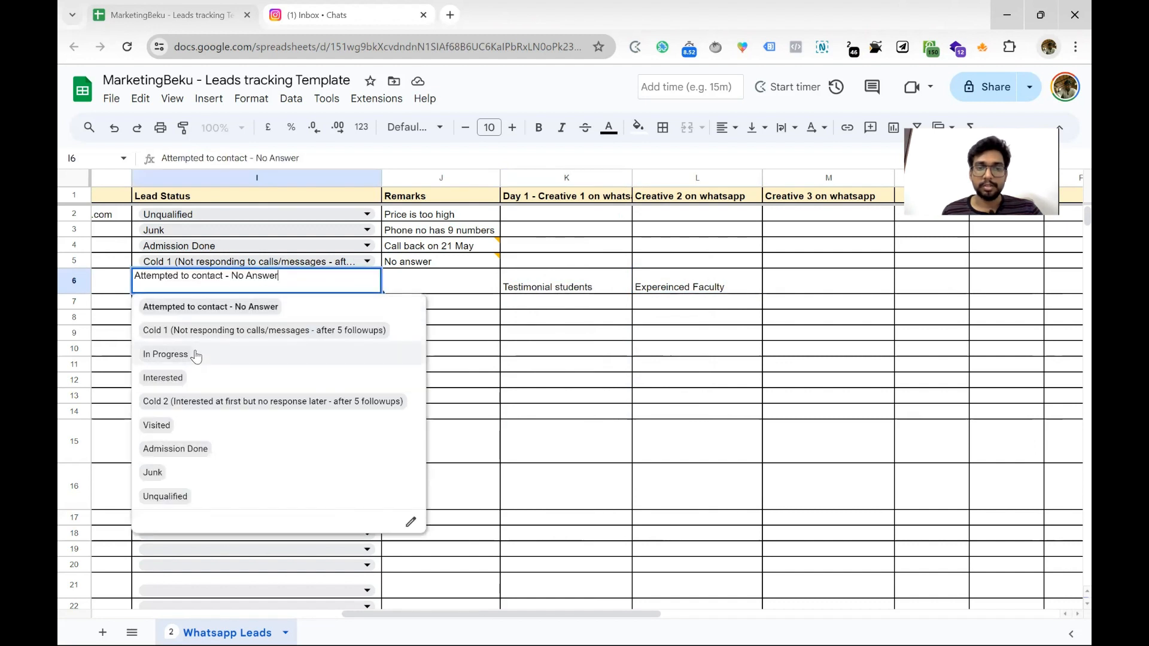
{"action": "left_click", "coordinate": [165, 354]}
{"action": "left_click", "coordinate": [413, 290]}
{"action": "type", "text": "No answer"}
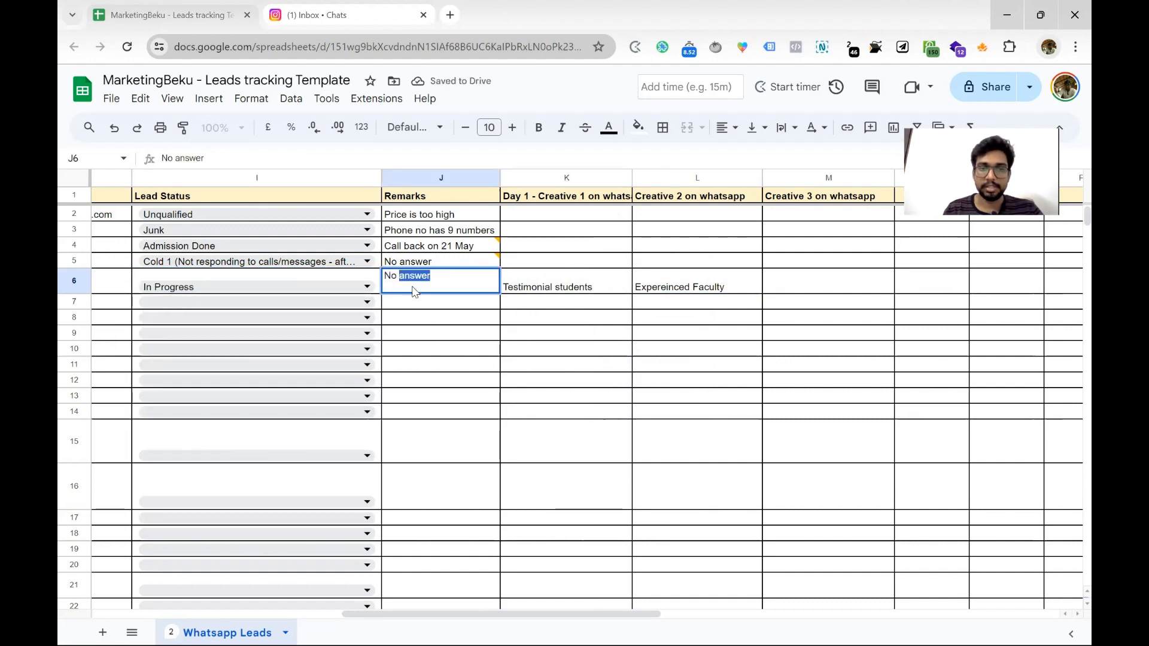
{"action": "key", "text": "Return"}
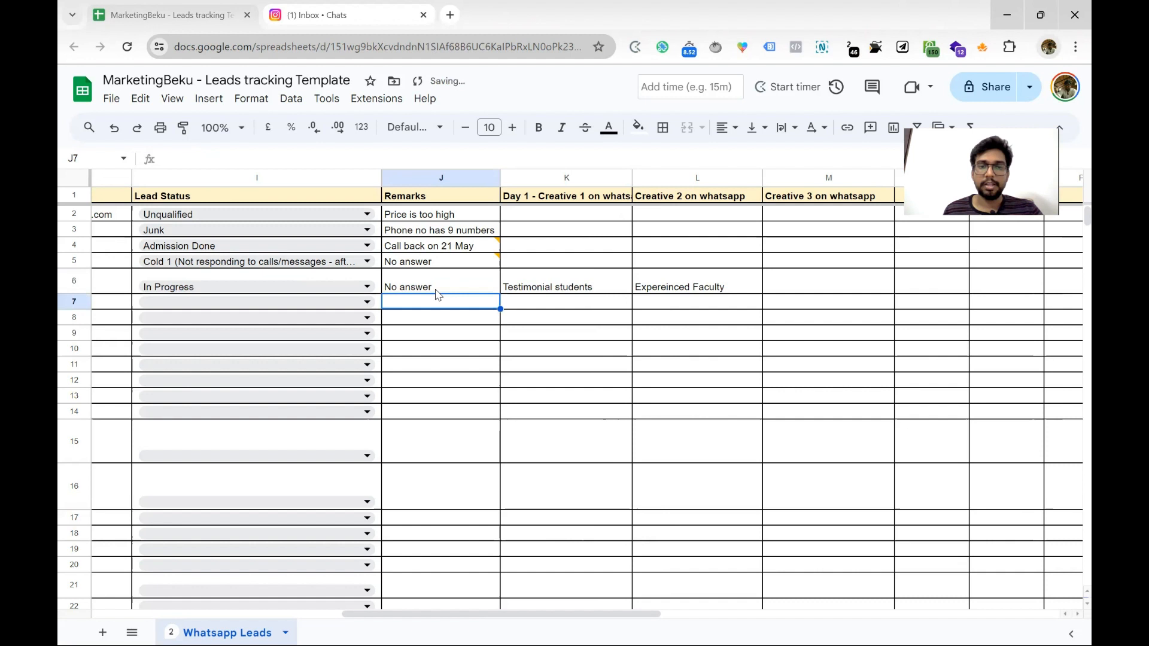
{"action": "left_click", "coordinate": [487, 281]}
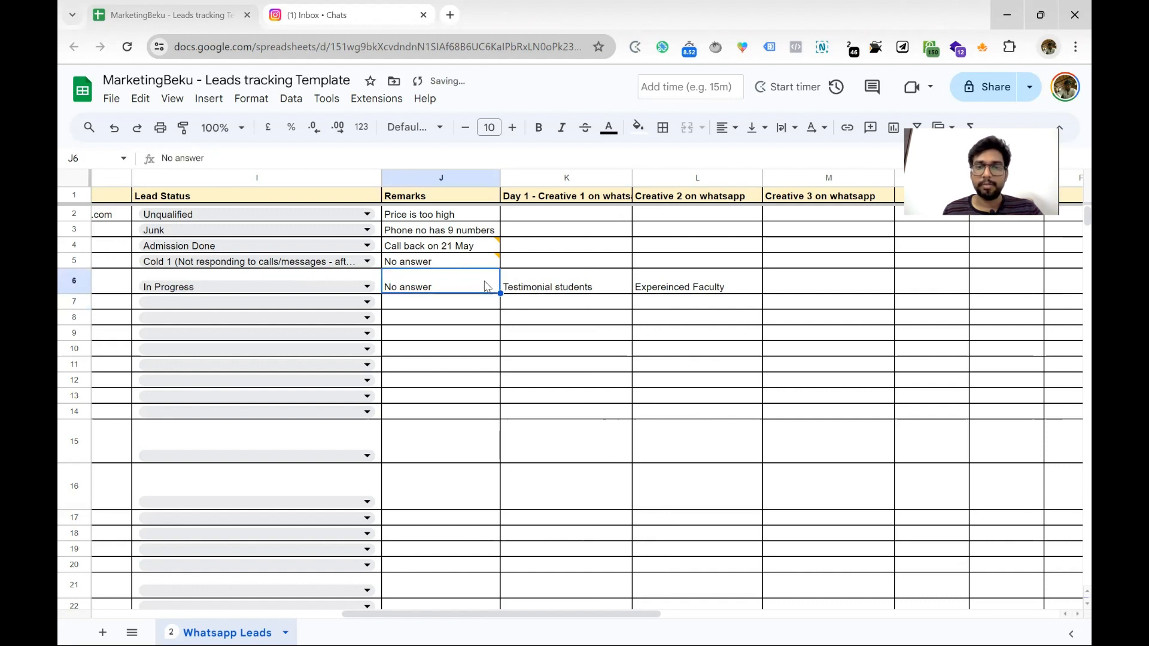
Attach the comment 'no answer - message sent' to the J6 remark
{"action": "left_click", "coordinate": [870, 128]}
{"action": "type", "text": "no an"}
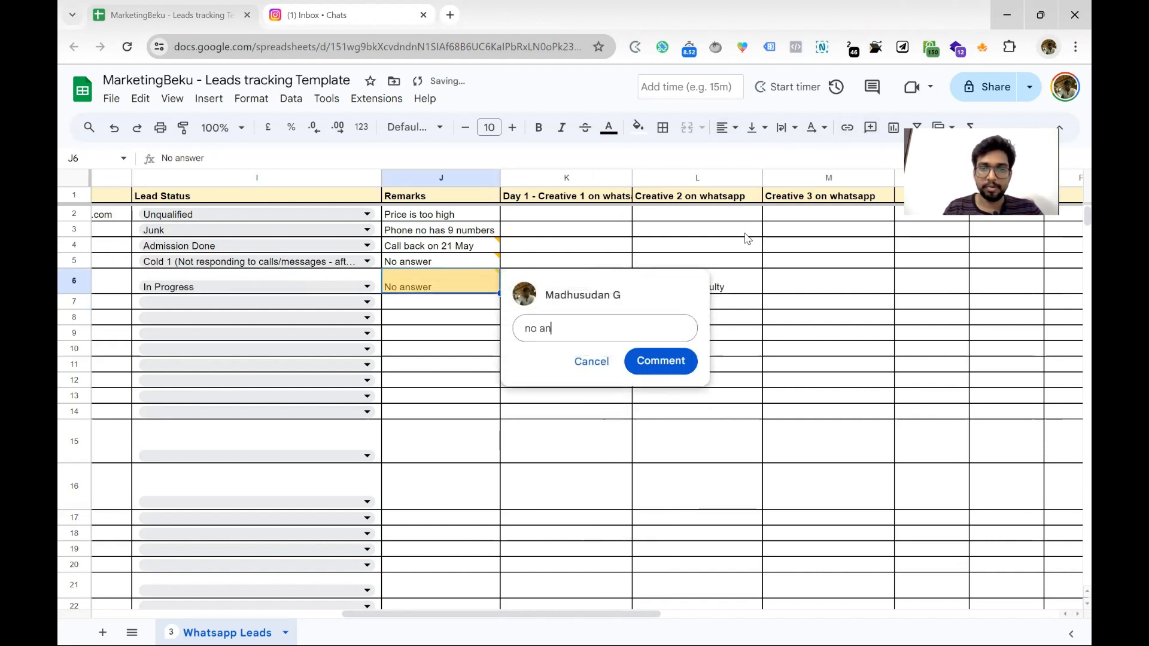
{"action": "type", "text": "swer - message sent"}
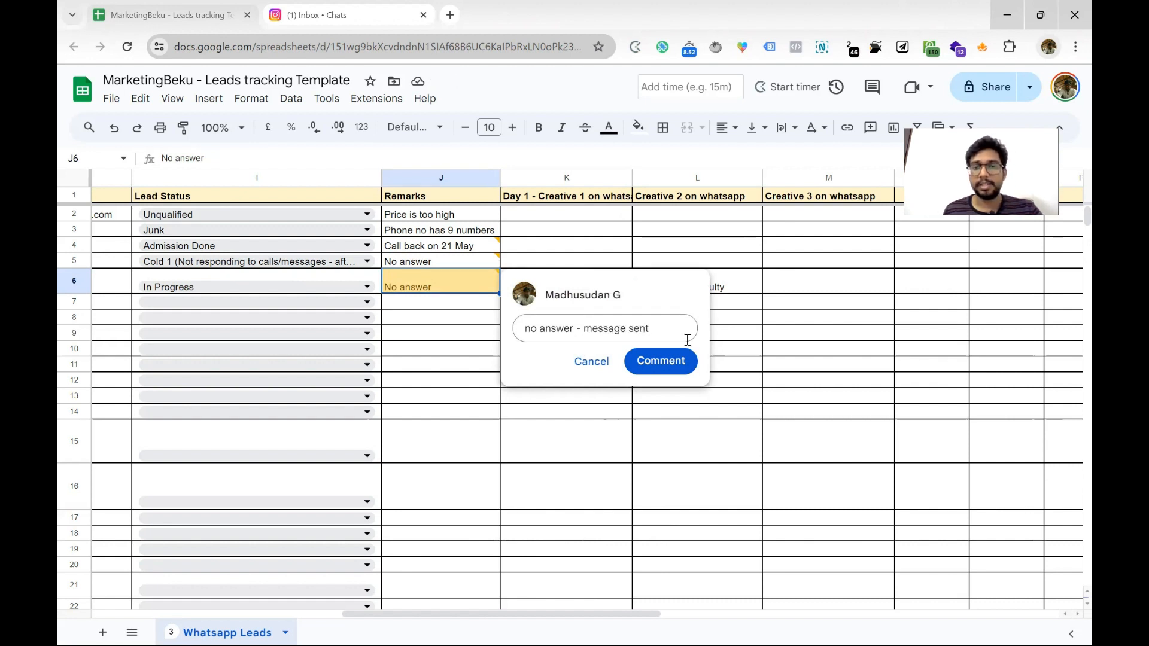
{"action": "left_click", "coordinate": [661, 361]}
{"action": "left_click", "coordinate": [539, 251]}
{"action": "left_click", "coordinate": [572, 293]}
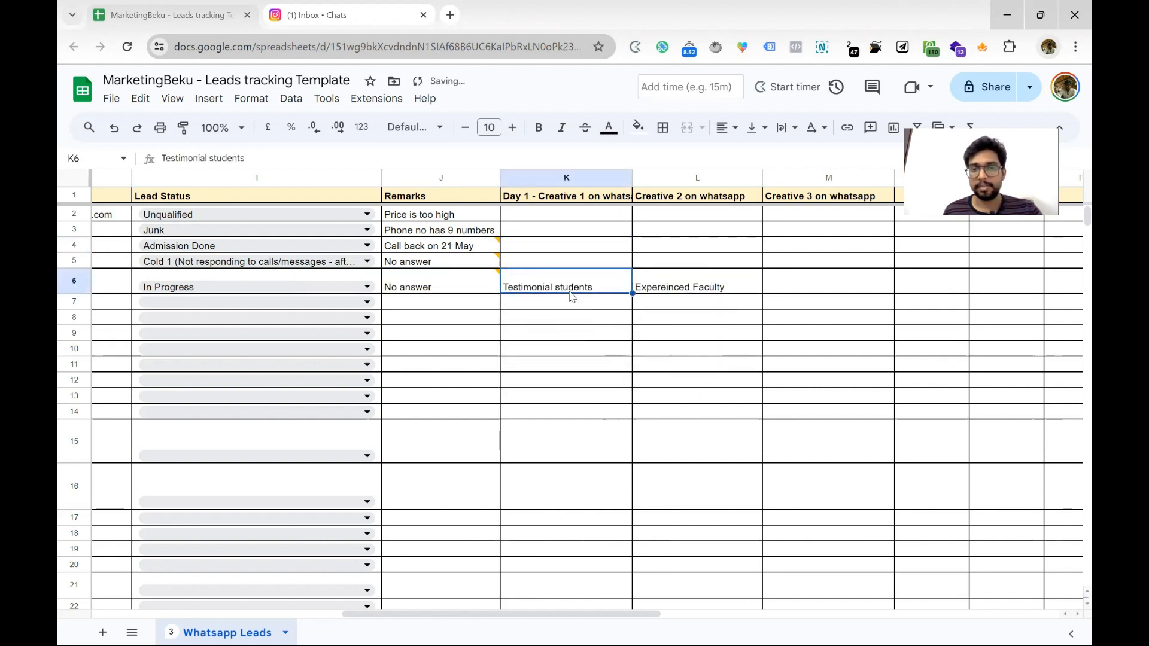
{"action": "left_click", "coordinate": [486, 291]}
{"action": "left_click", "coordinate": [568, 352]}
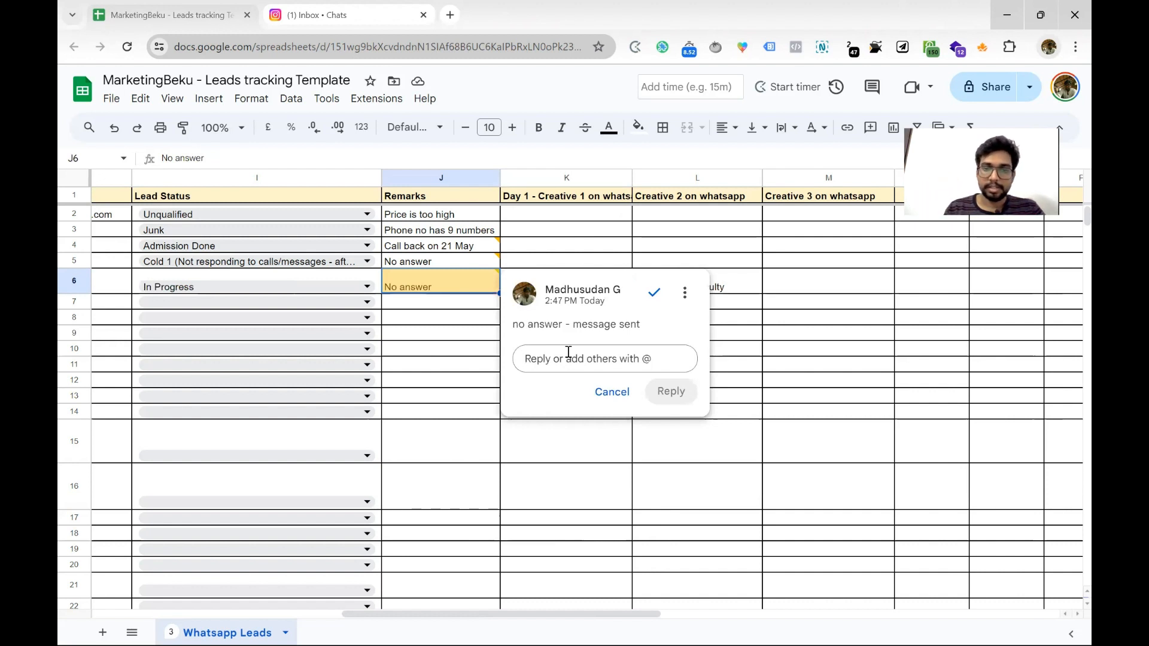
Edit the J6 comment to append 'with testimonial video'
{"action": "left_click", "coordinate": [684, 292]}
{"action": "left_click", "coordinate": [691, 322]}
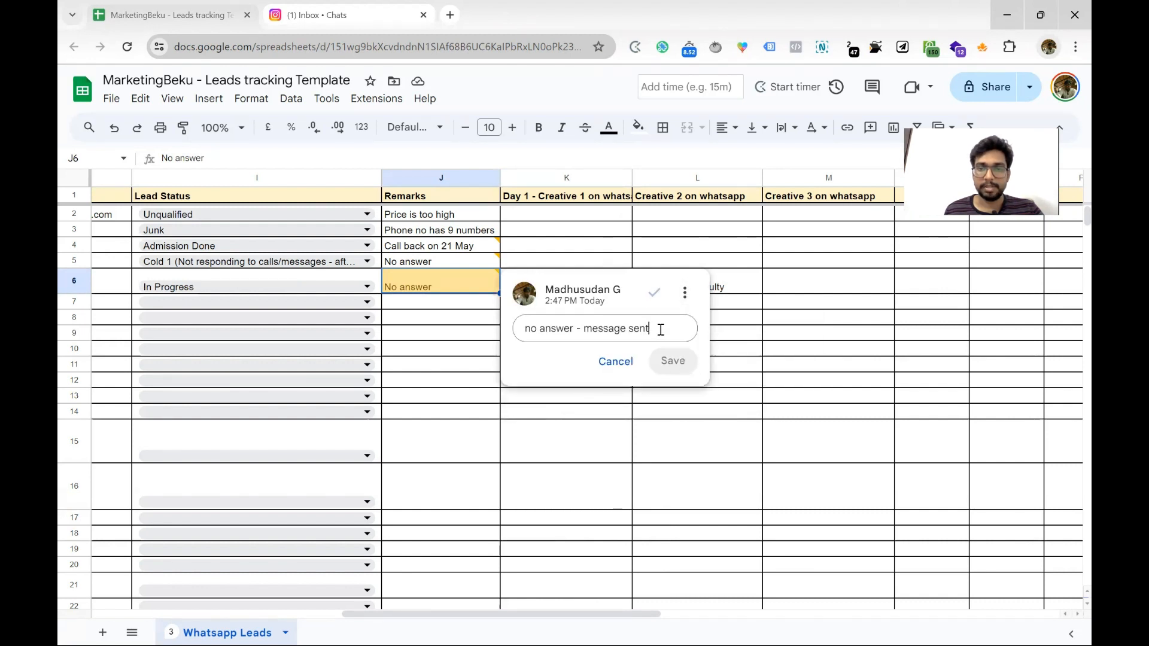
{"action": "type", "text": "with"}
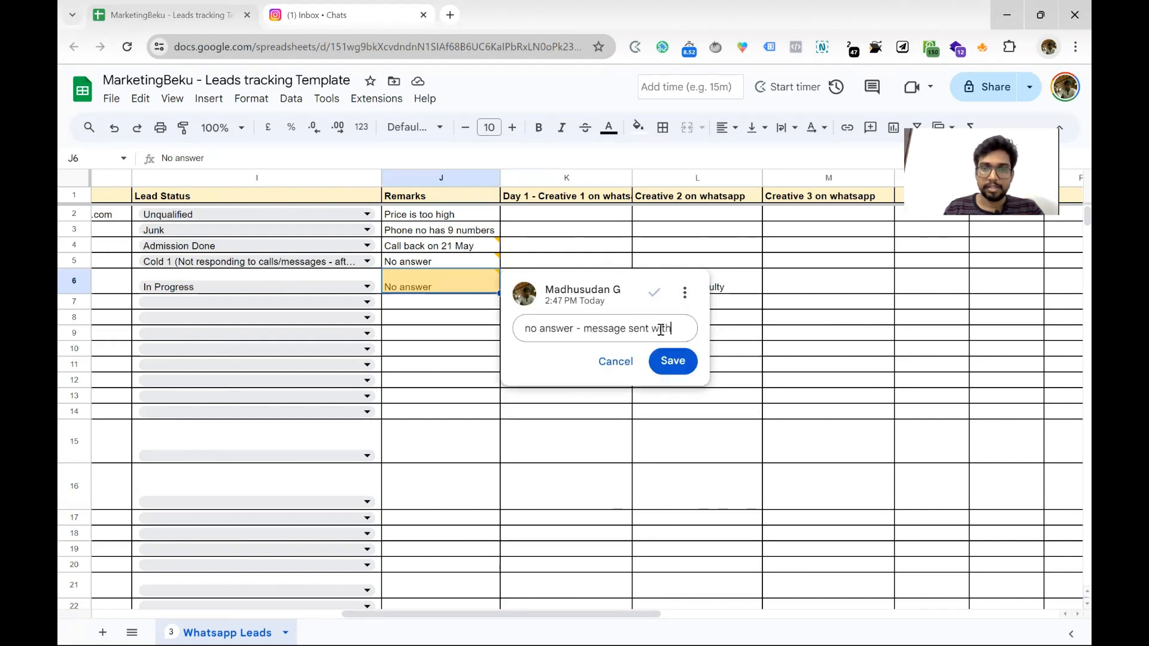
{"action": "type", "text": " testim"}
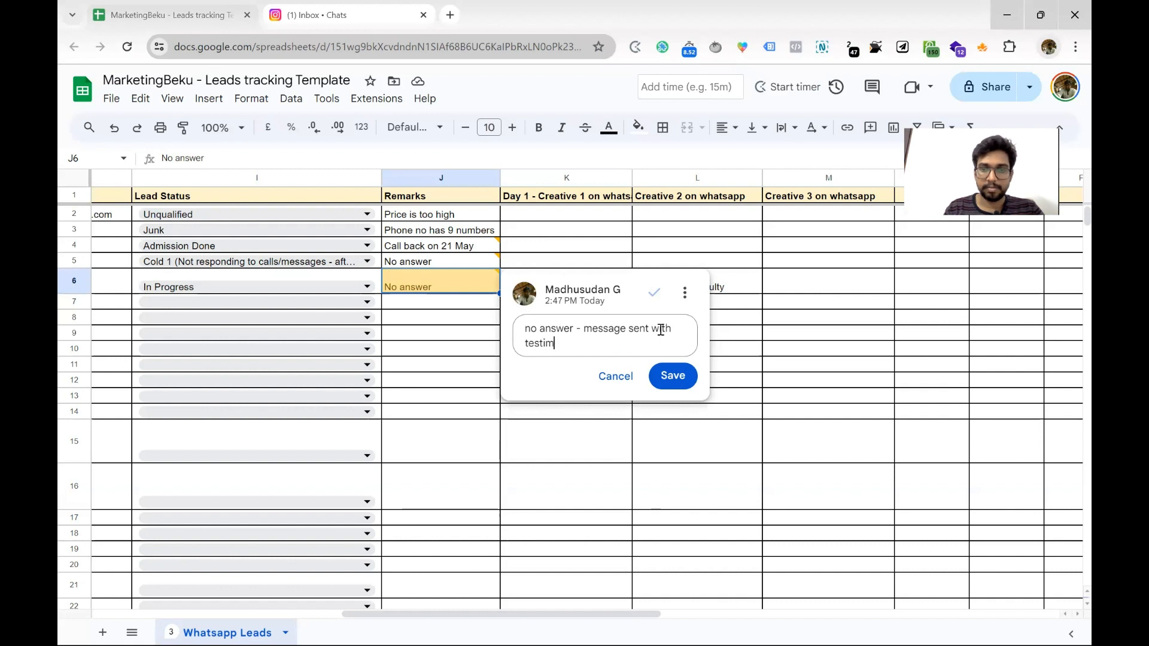
{"action": "type", "text": "onial video"}
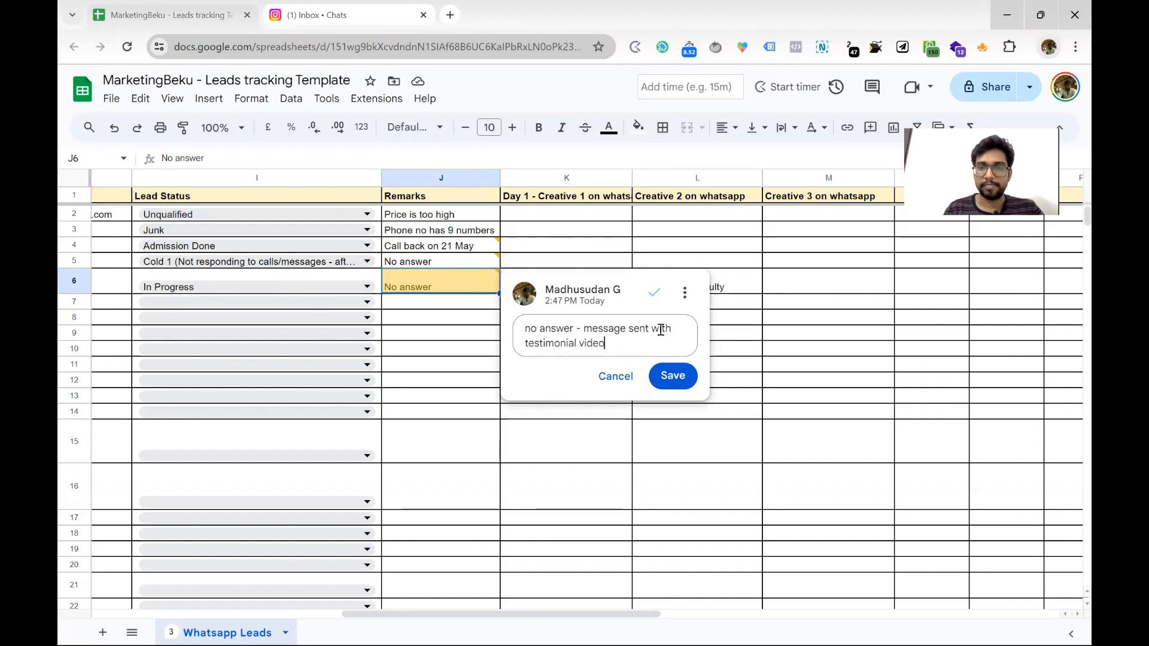
{"action": "left_click", "coordinate": [681, 375]}
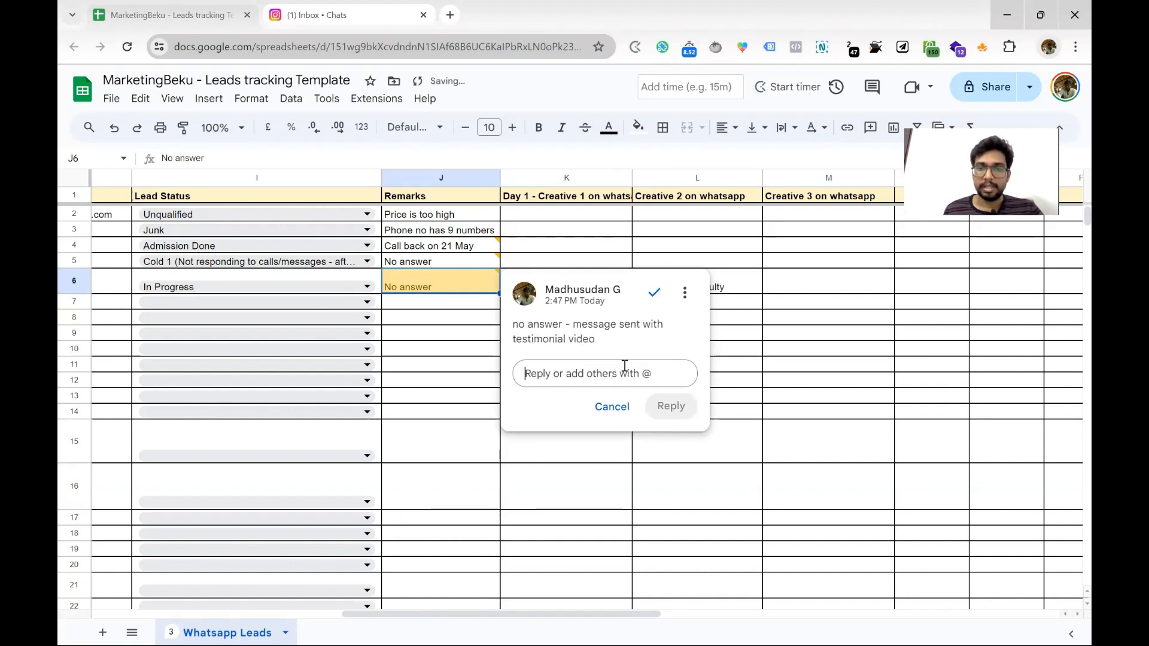
Reply 'No answer - message sent with faculty video' and 'Replied to the video and asked to call back tomorrow'
{"action": "type", "text": "No an"}
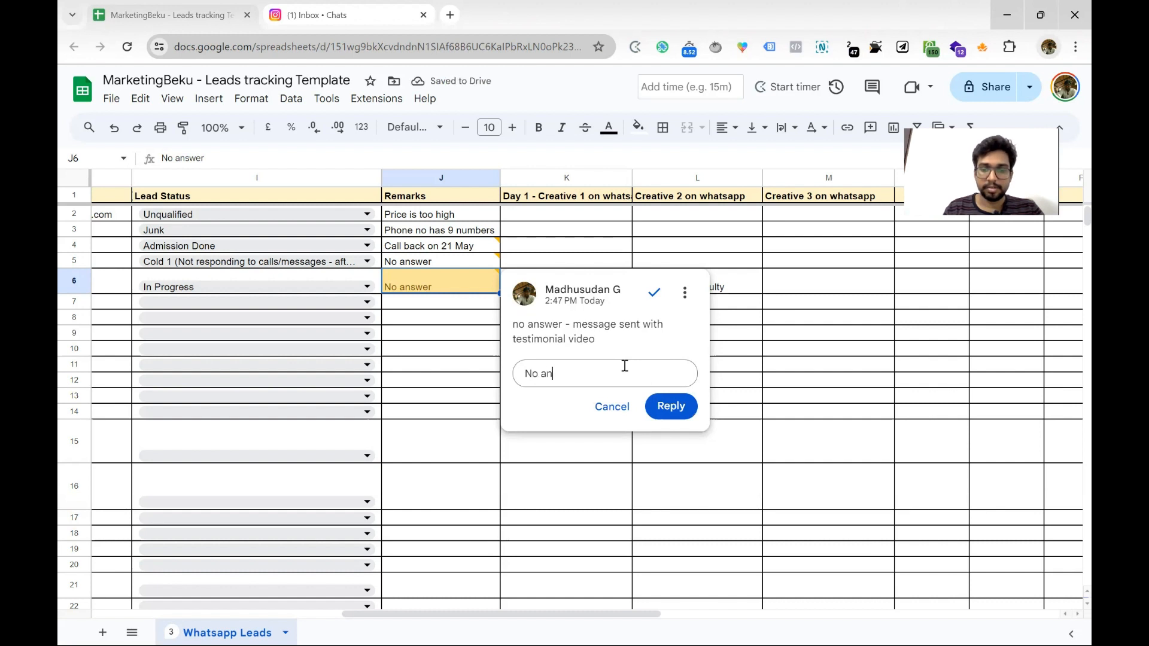
{"action": "type", "text": "swer - mess"}
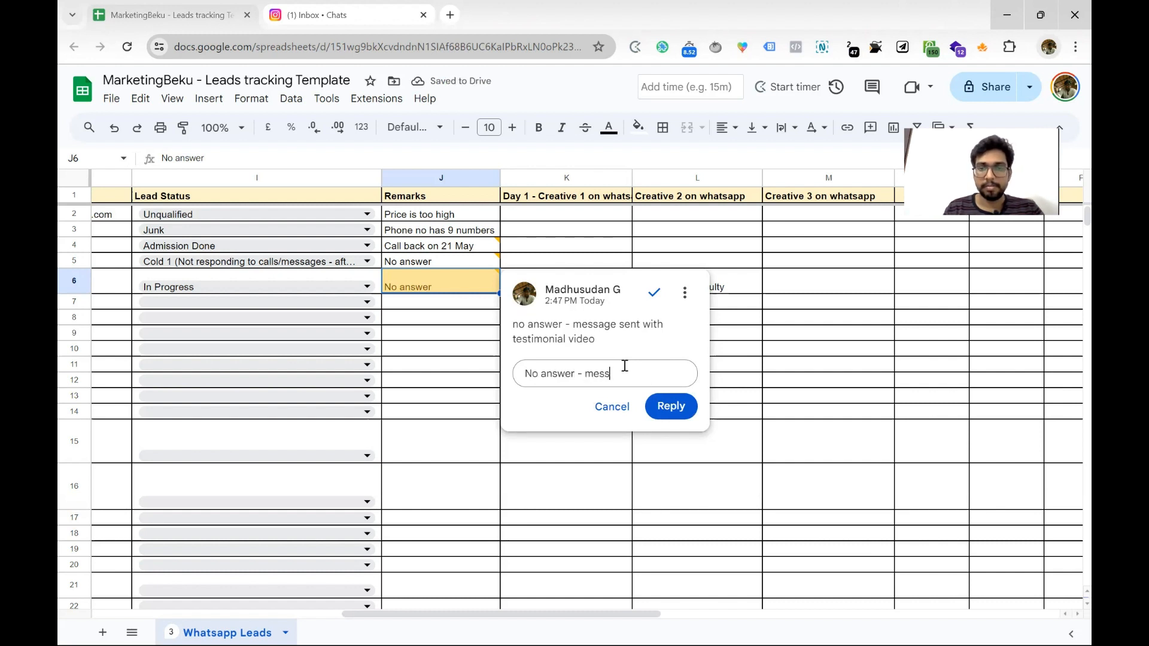
{"action": "type", "text": "age sent wi"}
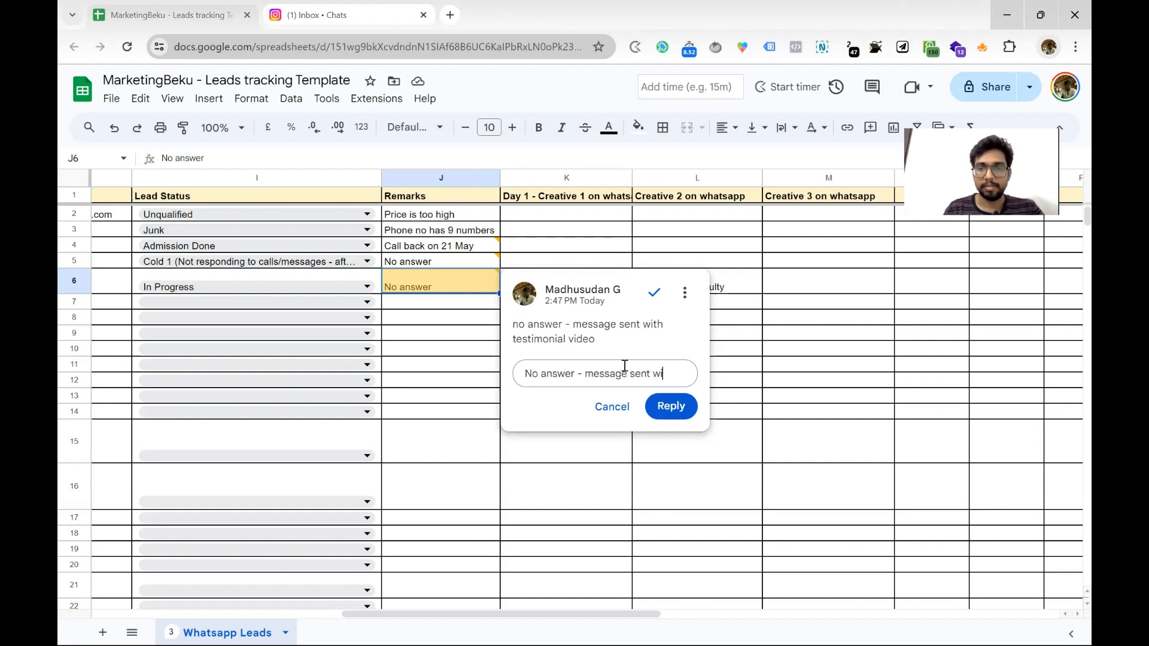
{"action": "type", "text": "th tac"}
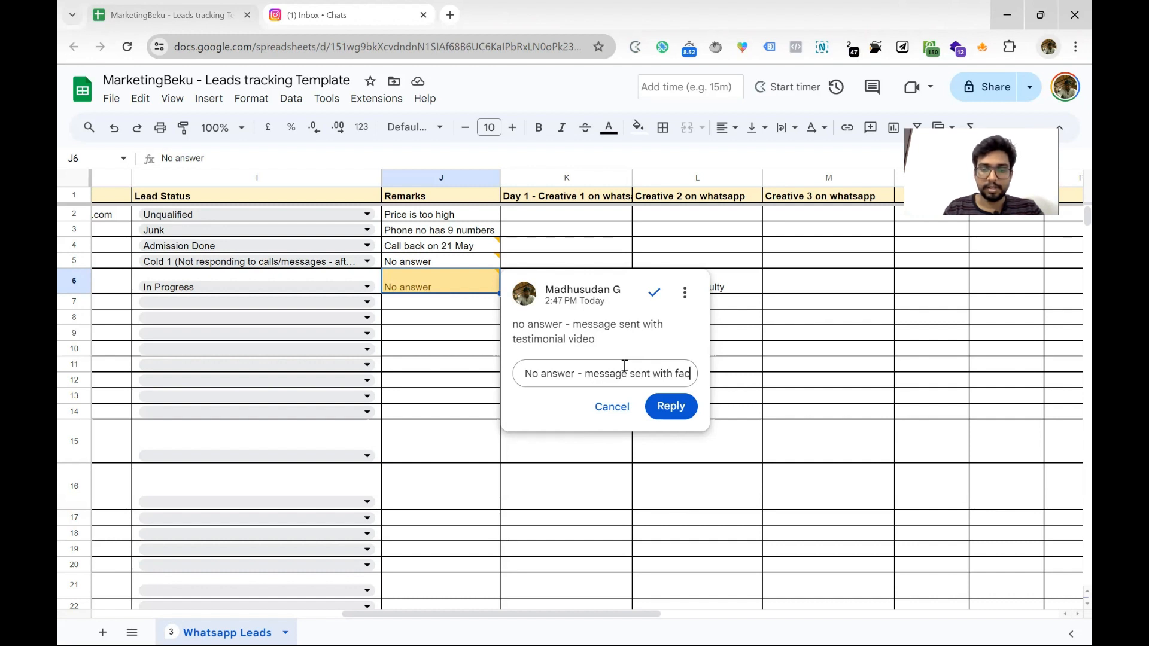
{"action": "type", "text": "ulty video"}
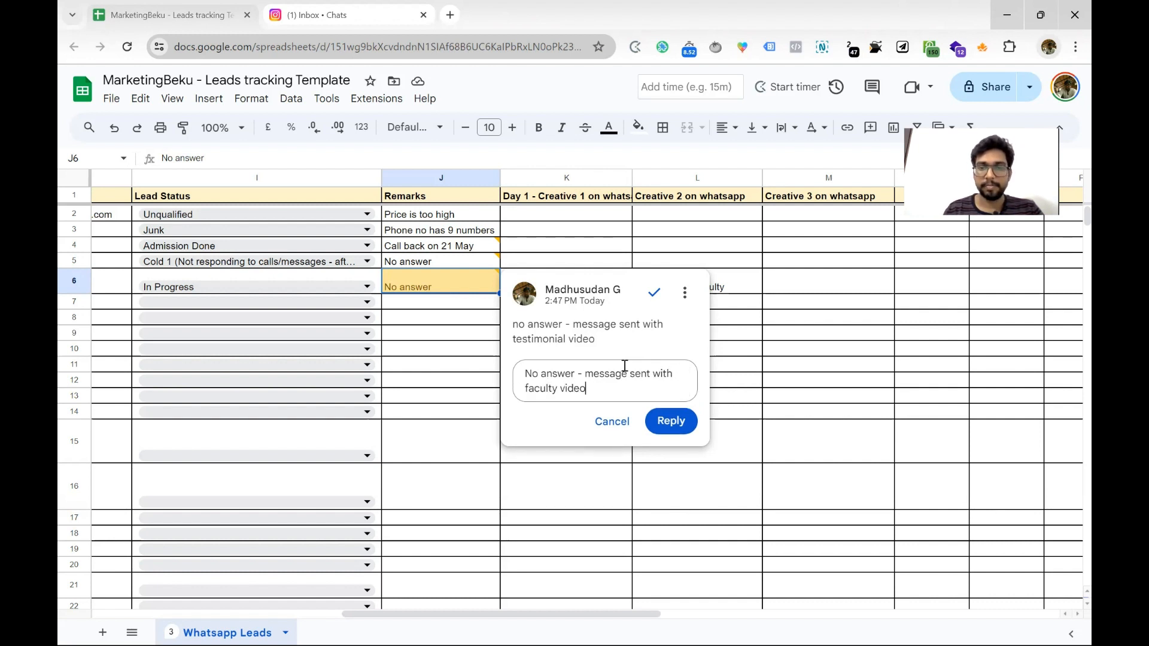
{"action": "left_click", "coordinate": [671, 421]}
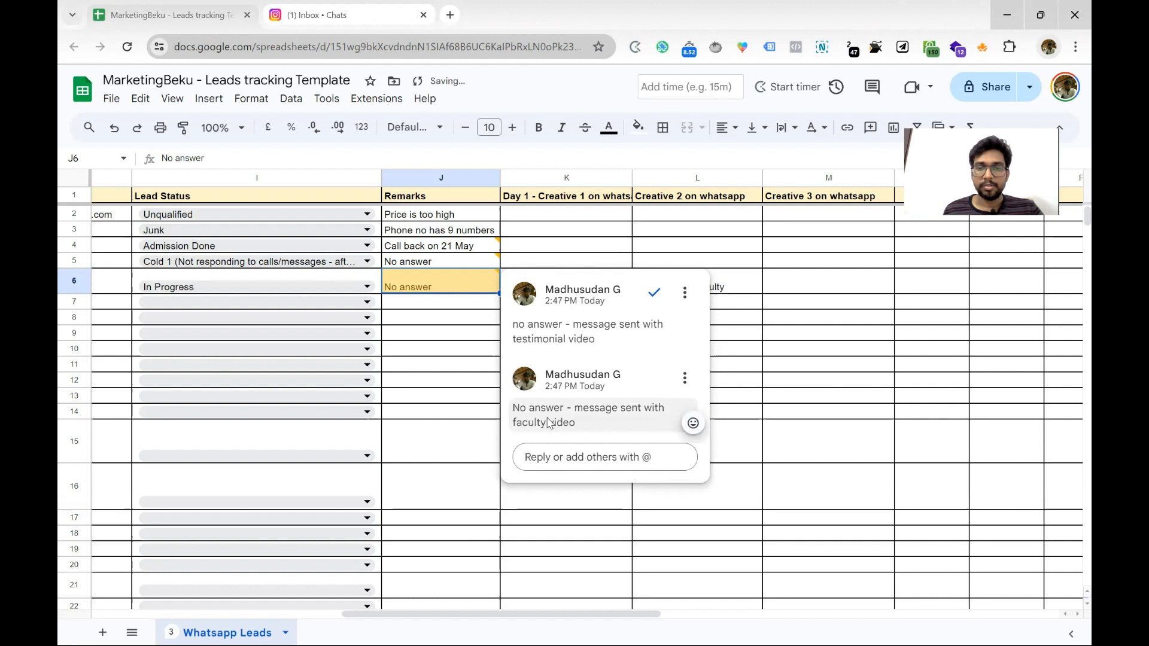
{"action": "left_click", "coordinate": [579, 455]}
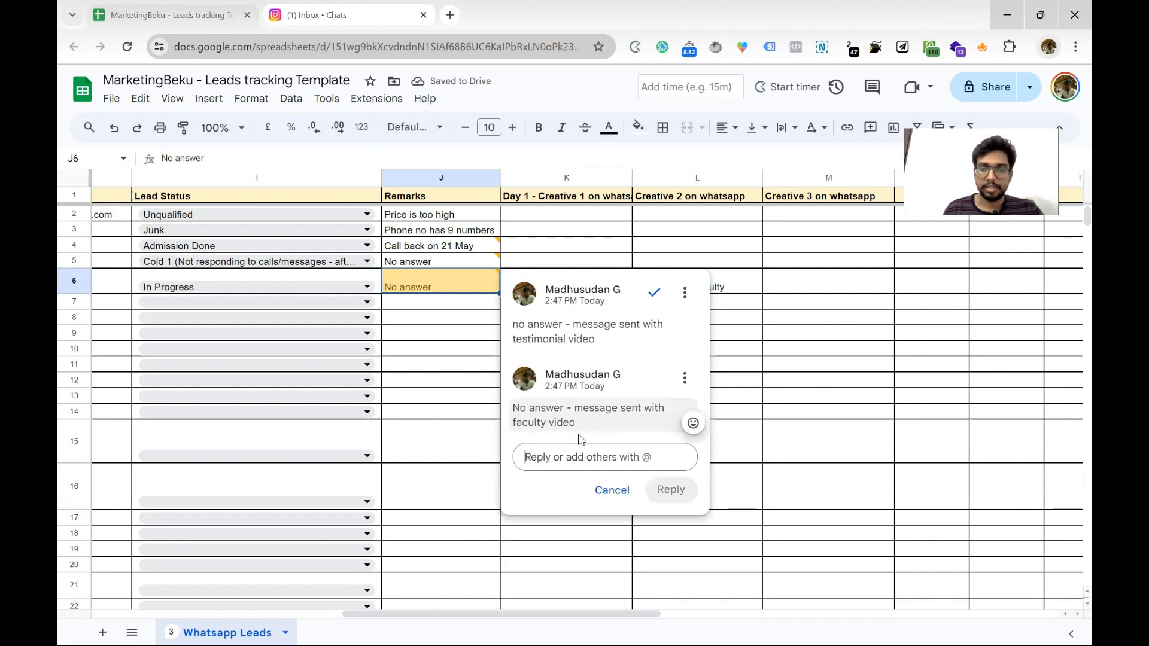
{"action": "type", "text": "Replied to t"}
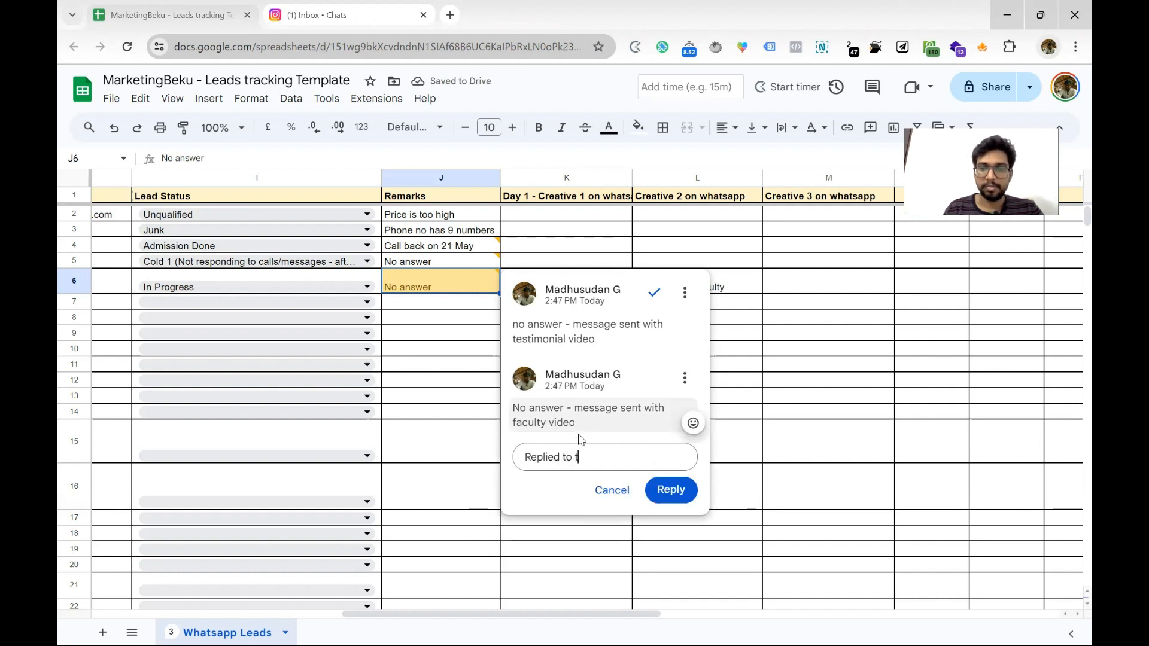
{"action": "type", "text": "he video and as"}
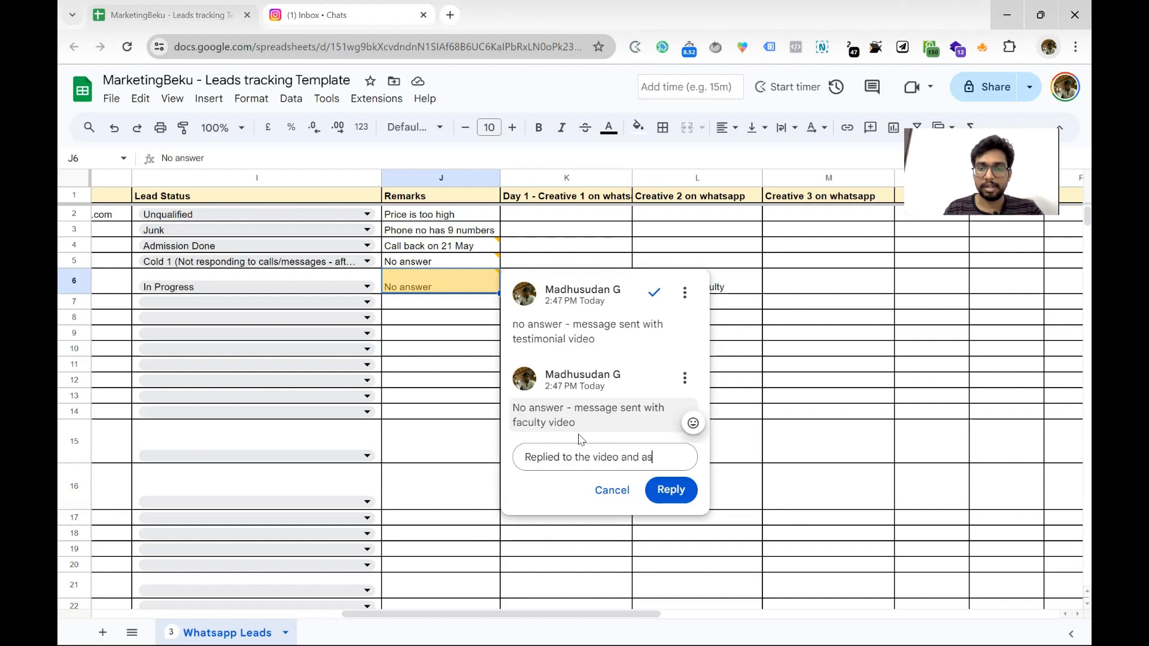
{"action": "type", "text": "ked to call"}
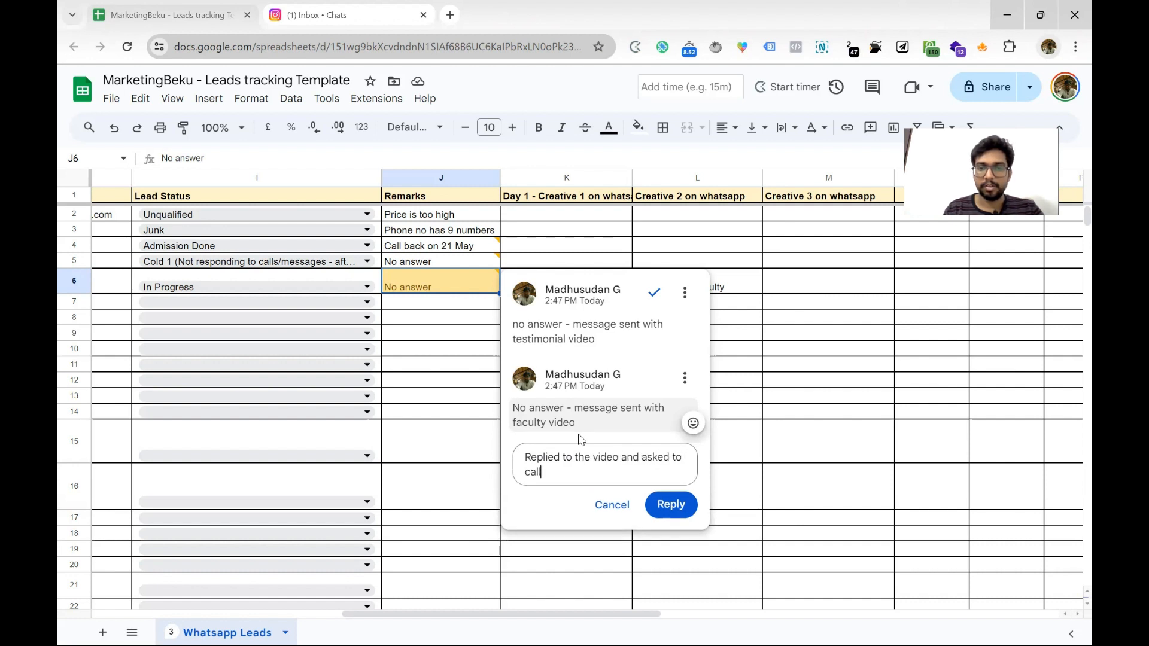
{"action": "type", "text": " back tomo"}
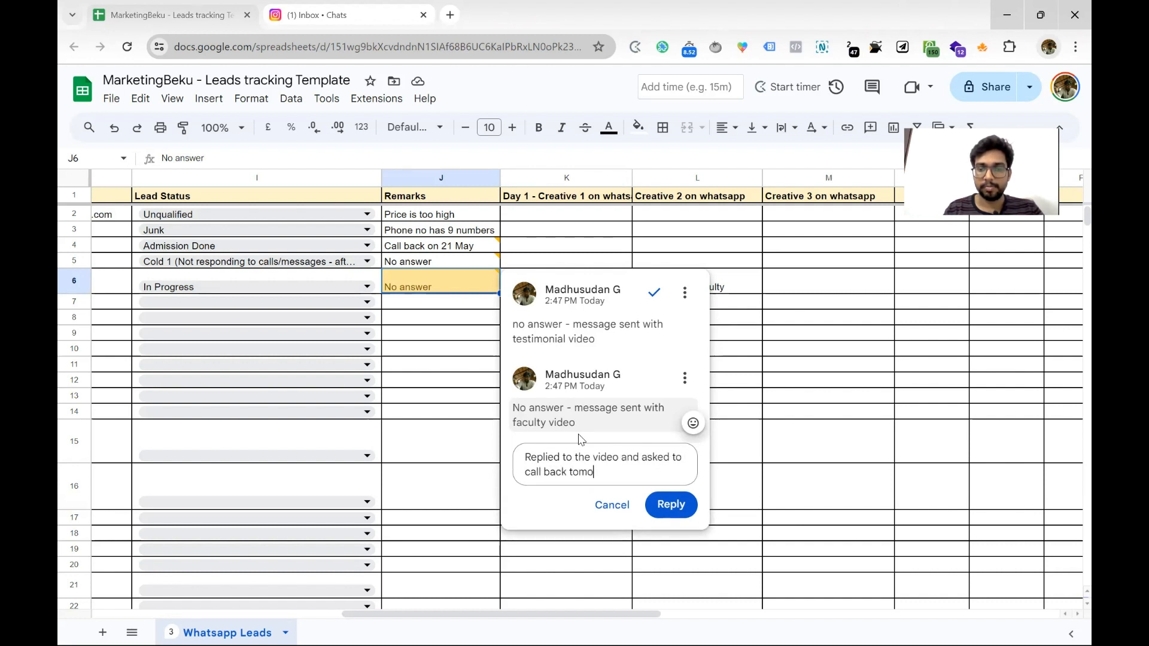
{"action": "type", "text": "rrow"}
{"action": "left_click", "coordinate": [671, 504]}
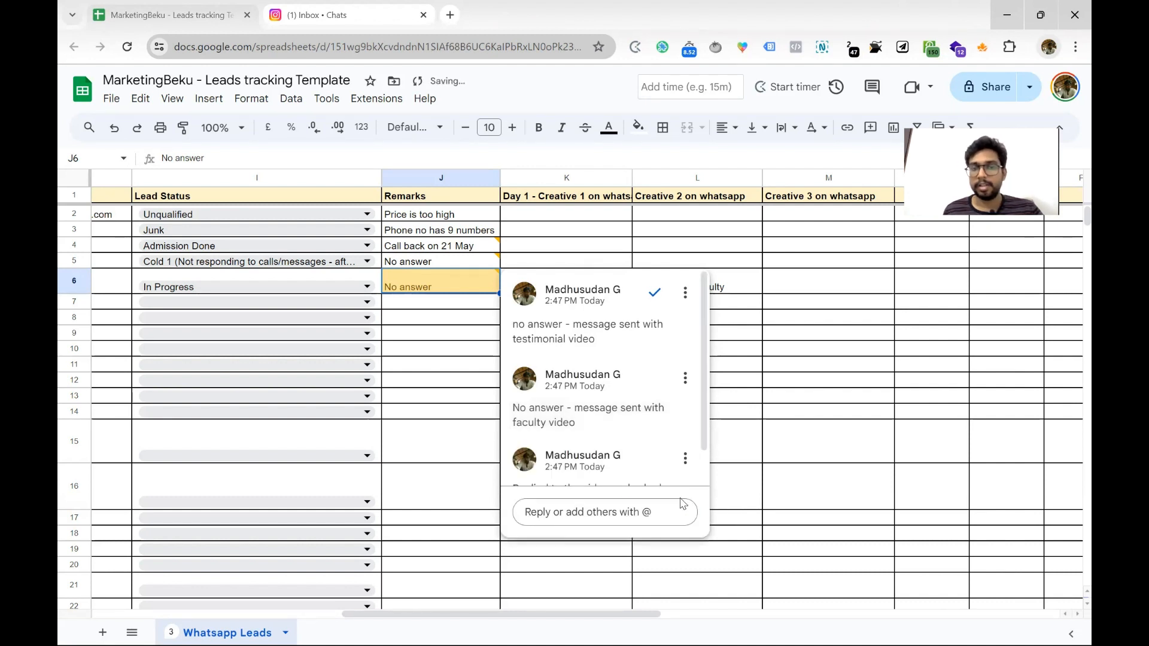
{"action": "left_click", "coordinate": [317, 289]}
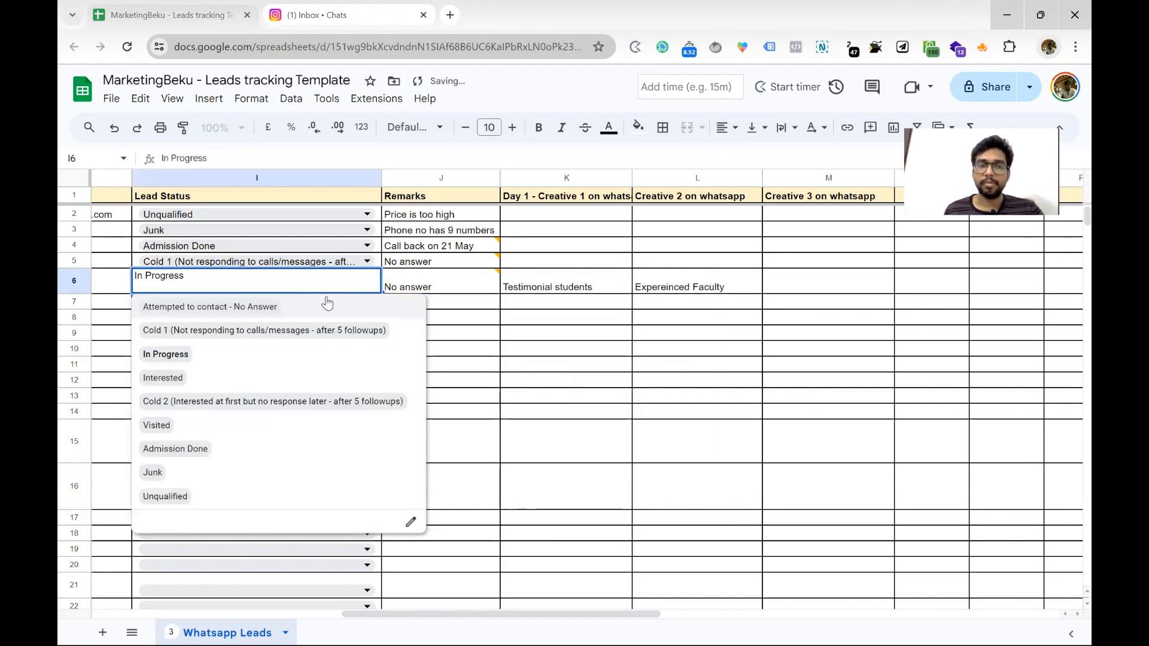
{"action": "left_click", "coordinate": [298, 308]}
{"action": "left_click", "coordinate": [287, 282]}
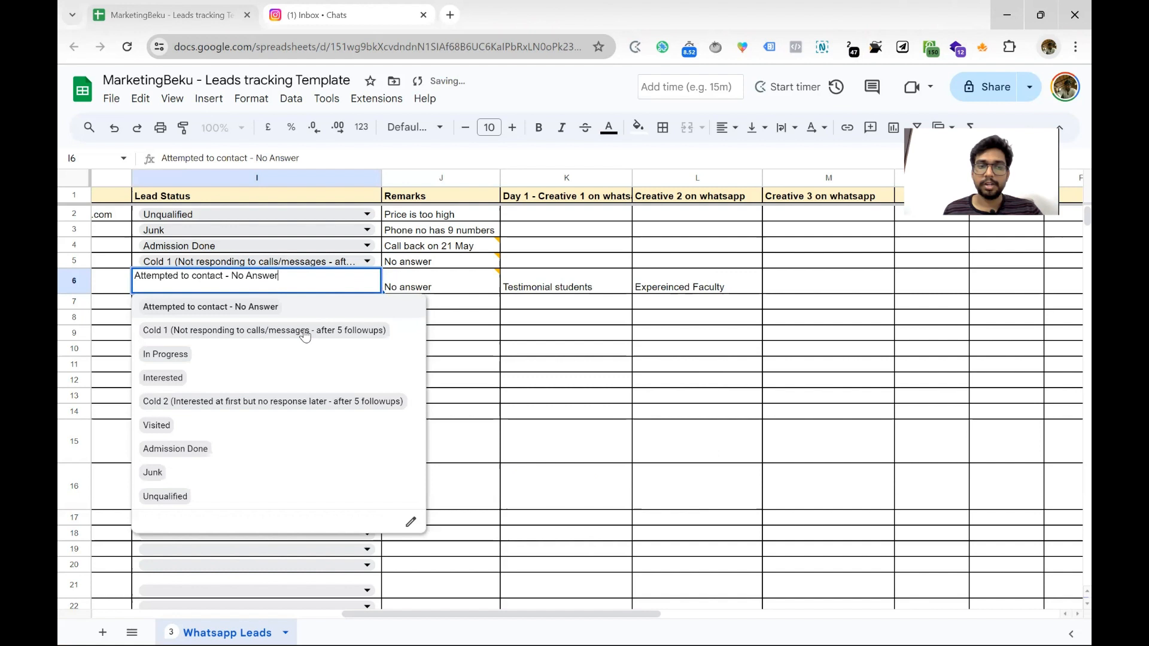
{"action": "left_click", "coordinate": [266, 362]}
{"action": "mouse_move", "coordinate": [455, 286]}
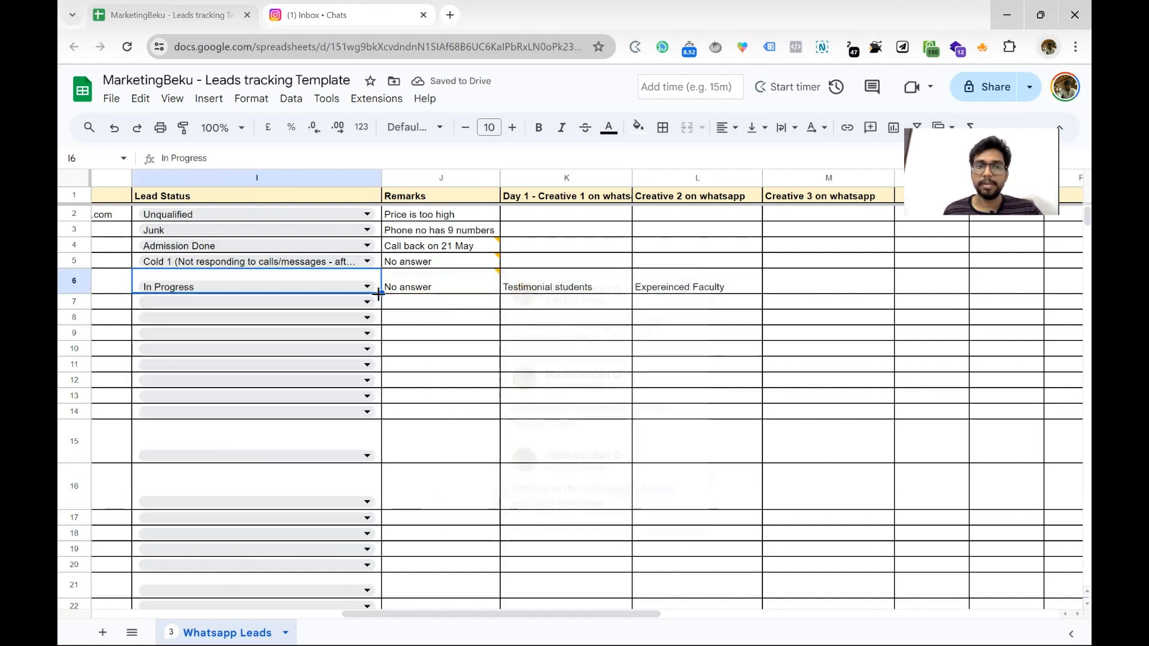
{"action": "left_click", "coordinate": [354, 291]}
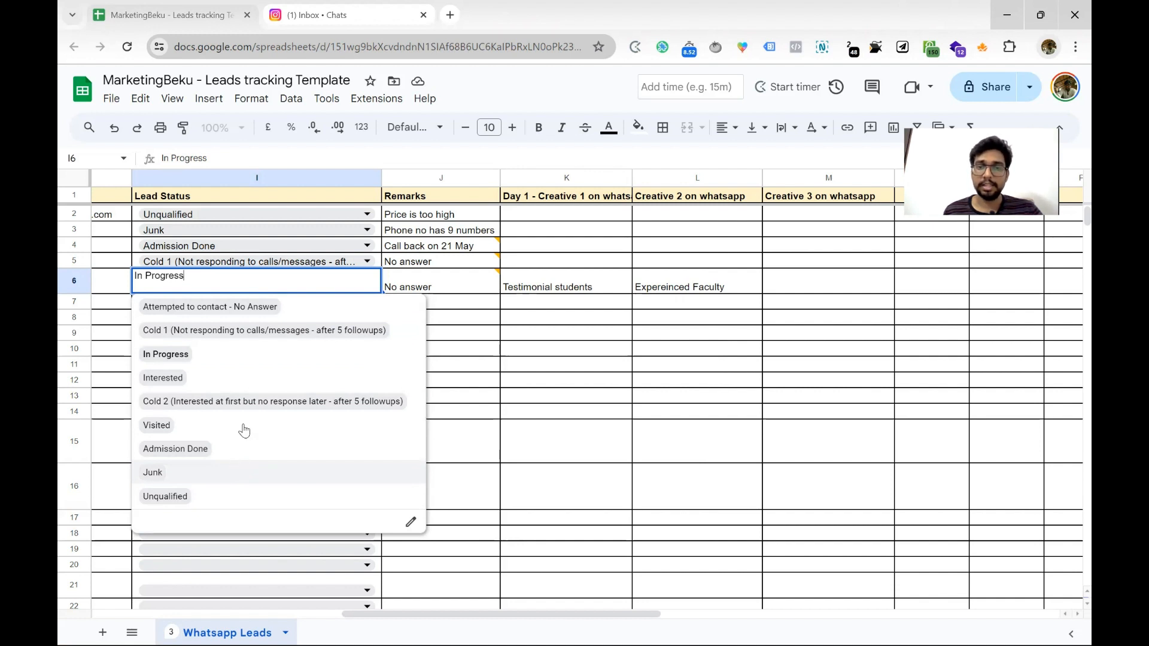
{"action": "mouse_move", "coordinate": [448, 280]}
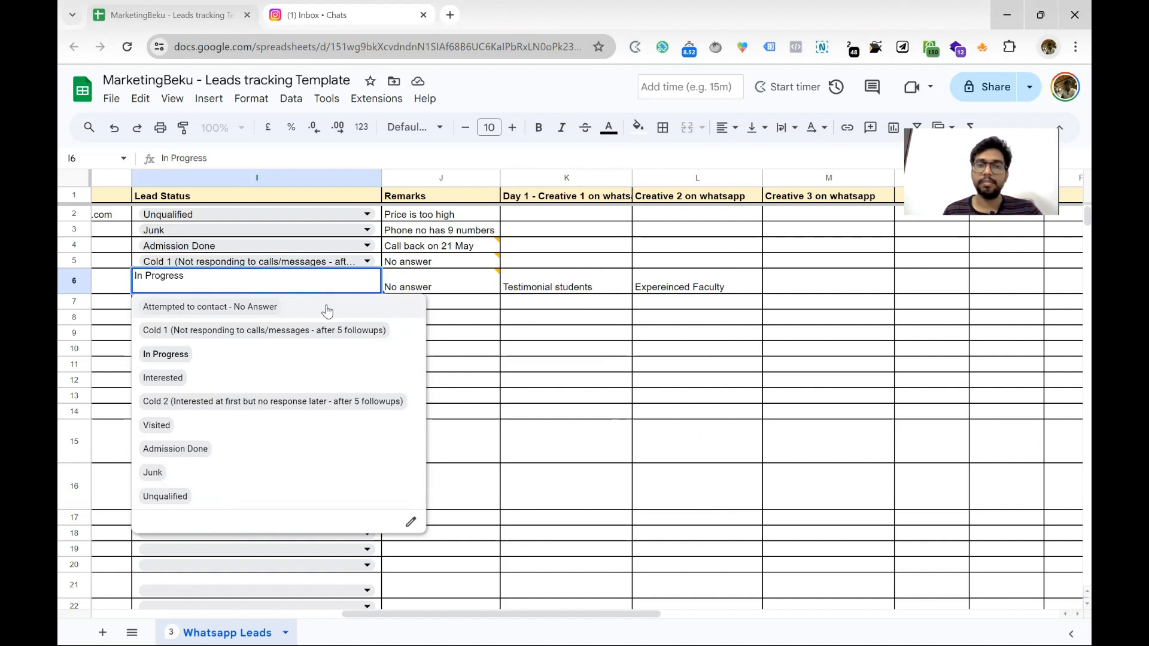
{"action": "left_click", "coordinate": [792, 290]}
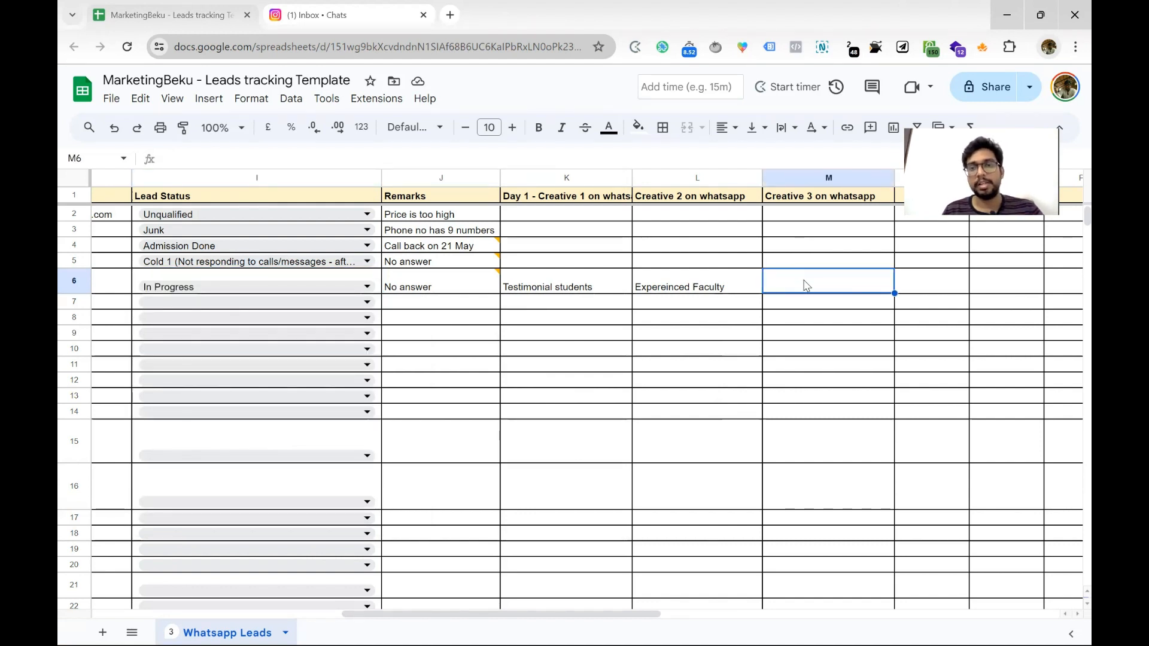
Enter 'Infrastructure video' in M6, correcting the typos in 'Infrastructre videp'
{"action": "type", "text": "Infrastructre"}
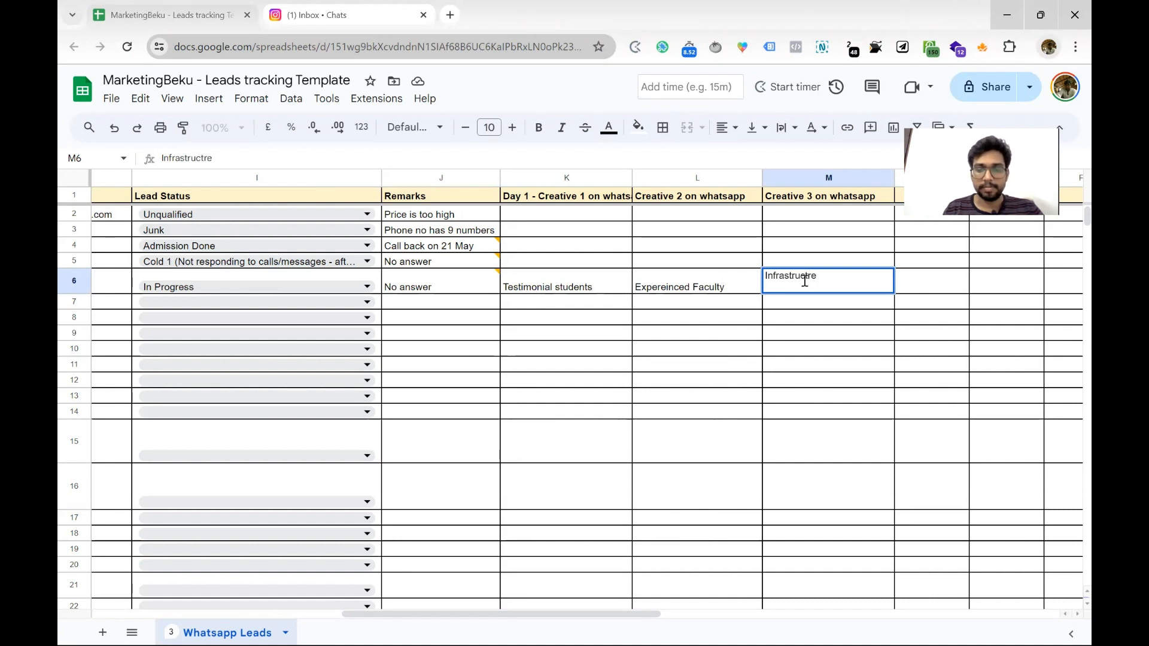
{"action": "type", "text": " videp"}
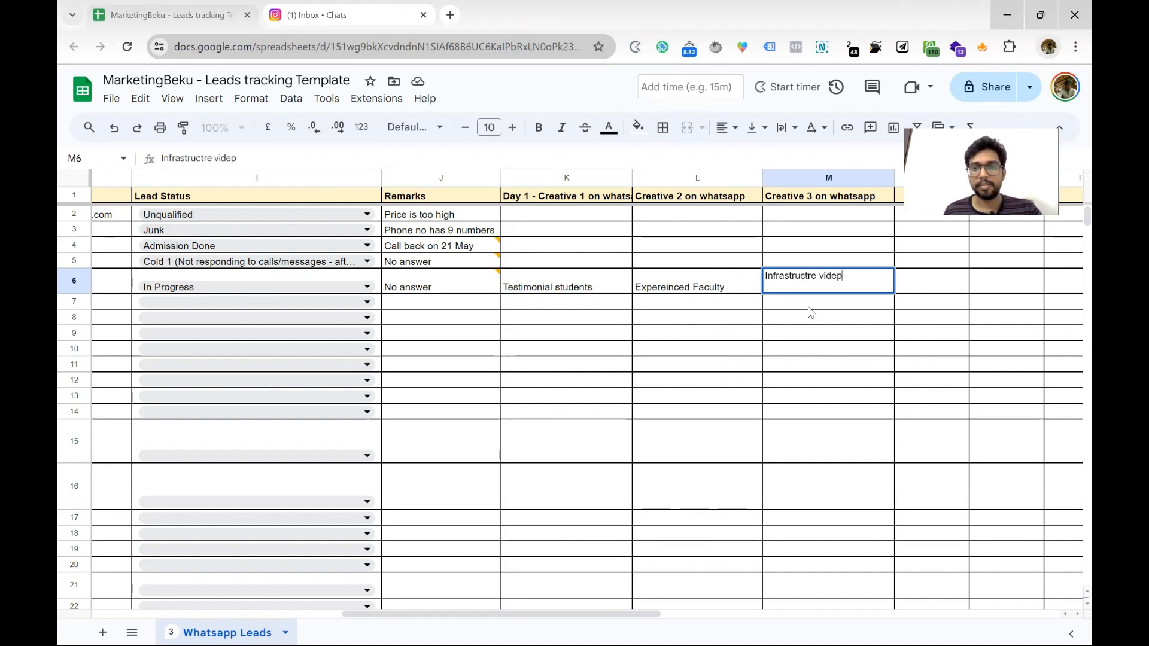
{"action": "left_click", "coordinate": [808, 276]}
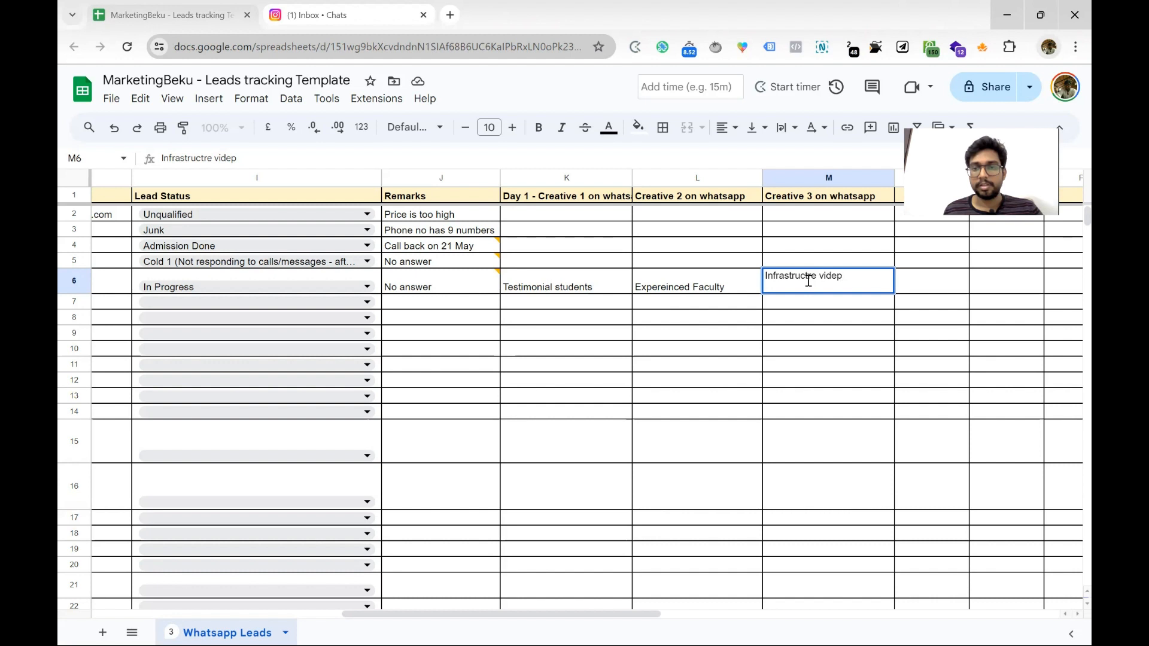
{"action": "type", "text": "u"}
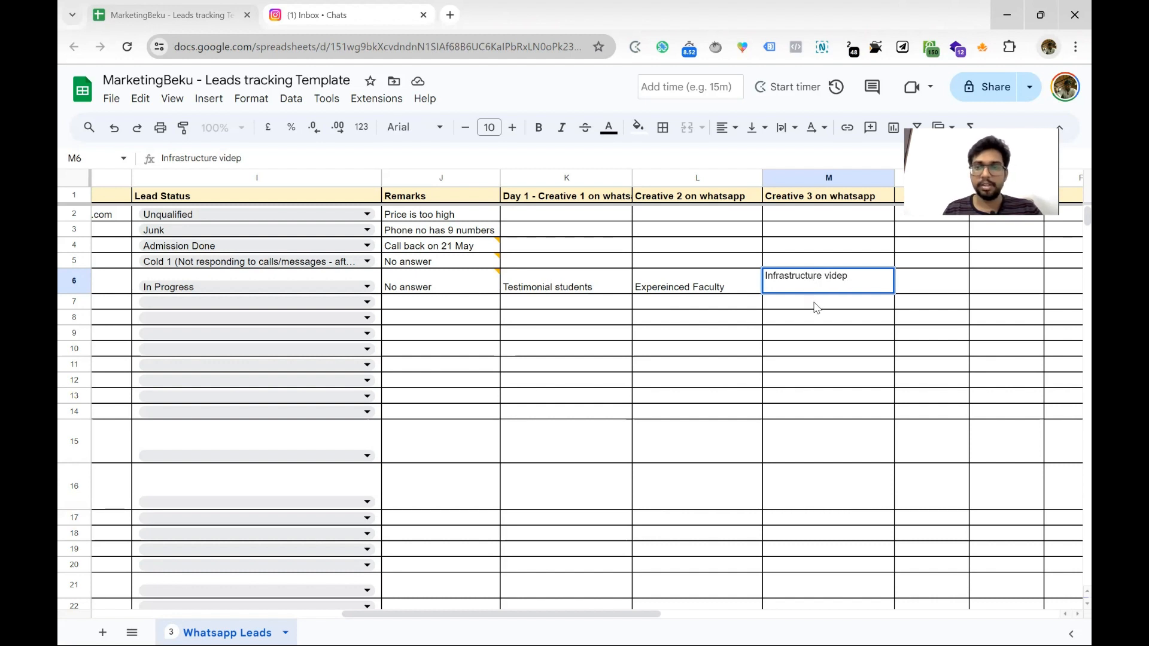
{"action": "left_click", "coordinate": [815, 303]}
{"action": "double_click", "coordinate": [830, 289]}
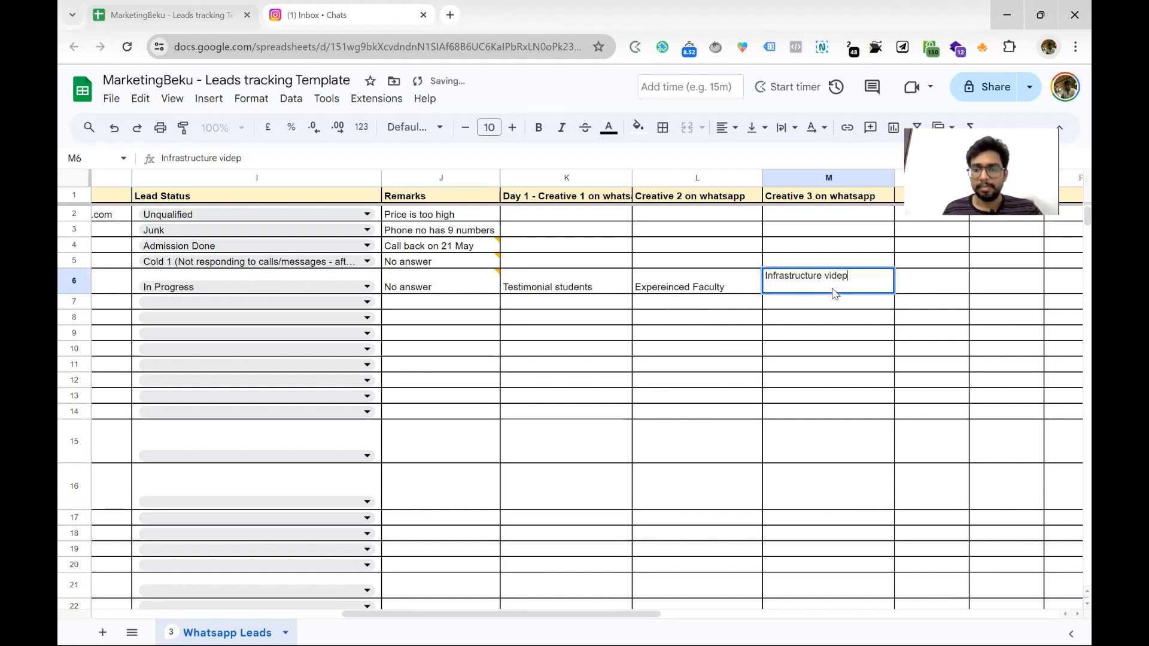
{"action": "key", "text": "BackSpace"}
{"action": "type", "text": "o"}
{"action": "key", "text": "Return"}
{"action": "left_click", "coordinate": [831, 286]}
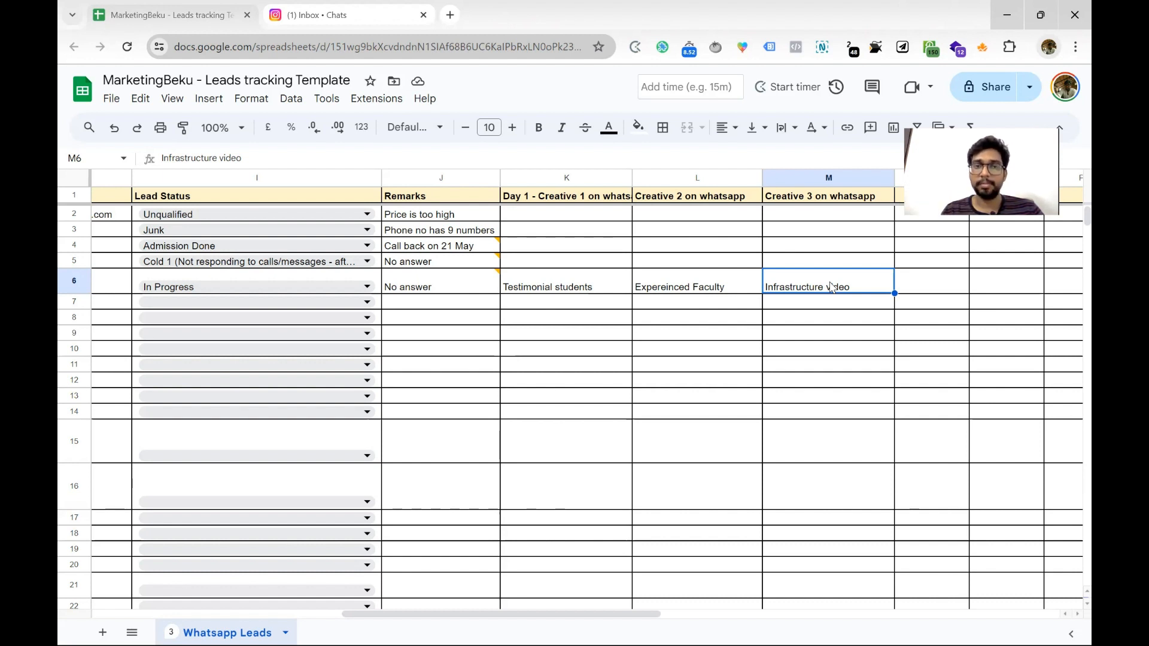
{"action": "left_click", "coordinate": [828, 223]}
{"action": "scroll", "coordinate": [829, 224], "scroll_direction": "right", "scroll_amount": 1}
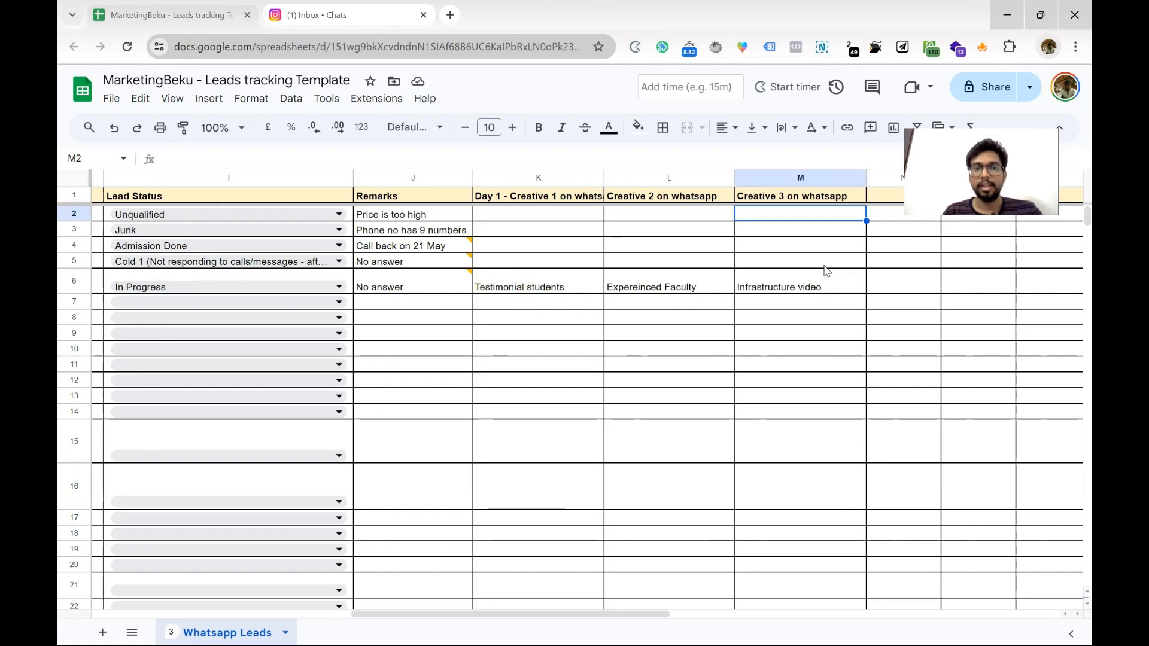
Select K6:M6, copy the three creative entries, then delete them
{"action": "scroll", "coordinate": [826, 271], "scroll_direction": "left", "scroll_amount": 10}
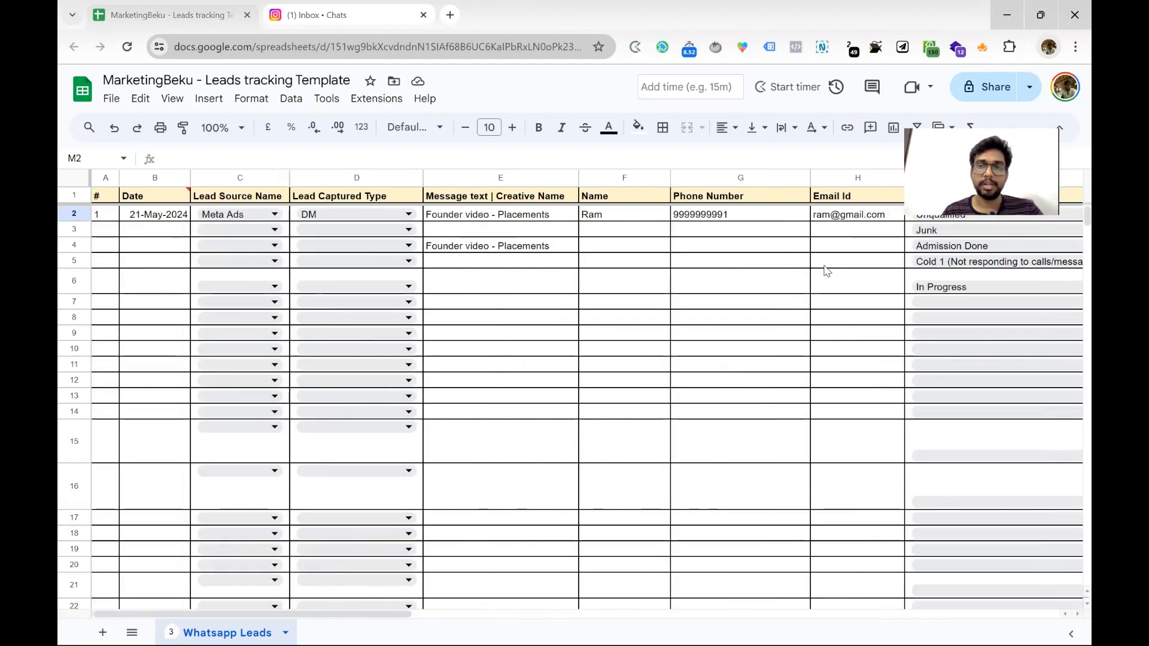
{"action": "scroll", "coordinate": [469, 200], "scroll_direction": "right", "scroll_amount": 10}
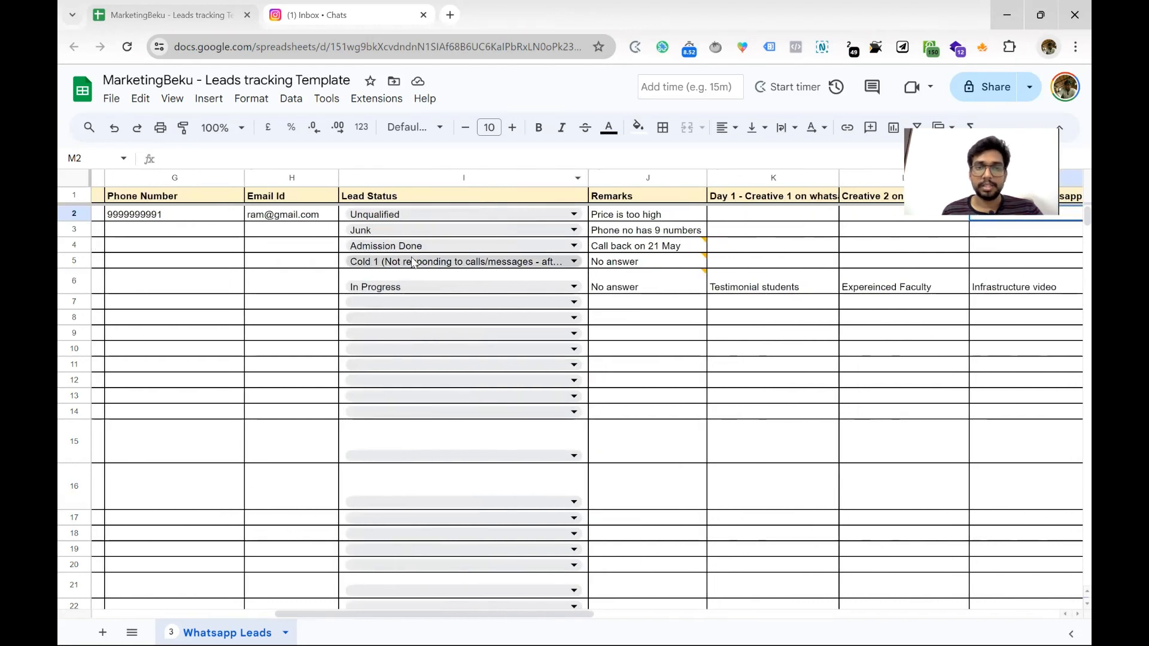
{"action": "mouse_move", "coordinate": [685, 272]}
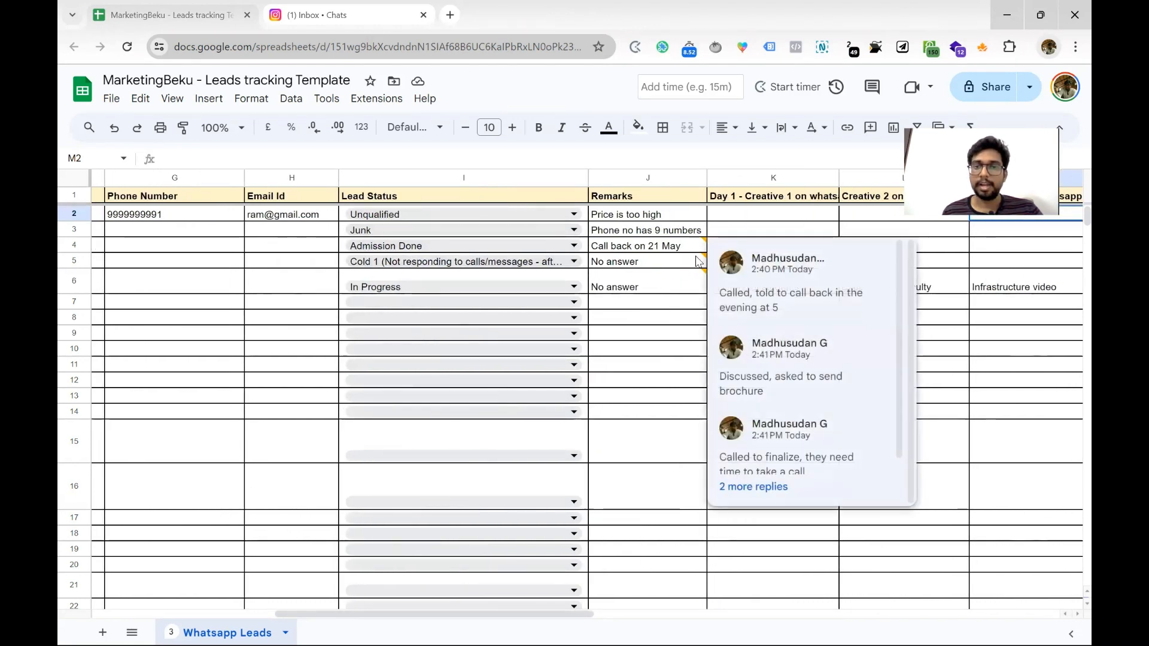
{"action": "left_click", "coordinate": [758, 220]}
{"action": "mouse_move", "coordinate": [707, 289]}
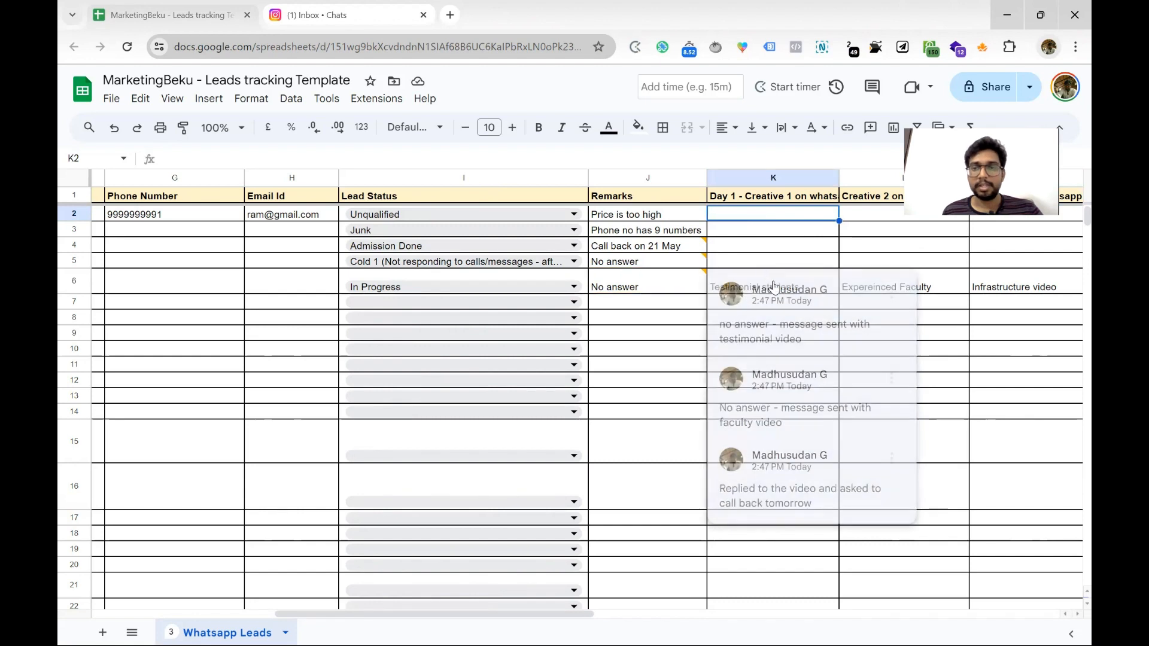
{"action": "left_click", "coordinate": [933, 288]}
{"action": "left_click_drag", "start_coordinate": [793, 284], "coordinate": [999, 293]}
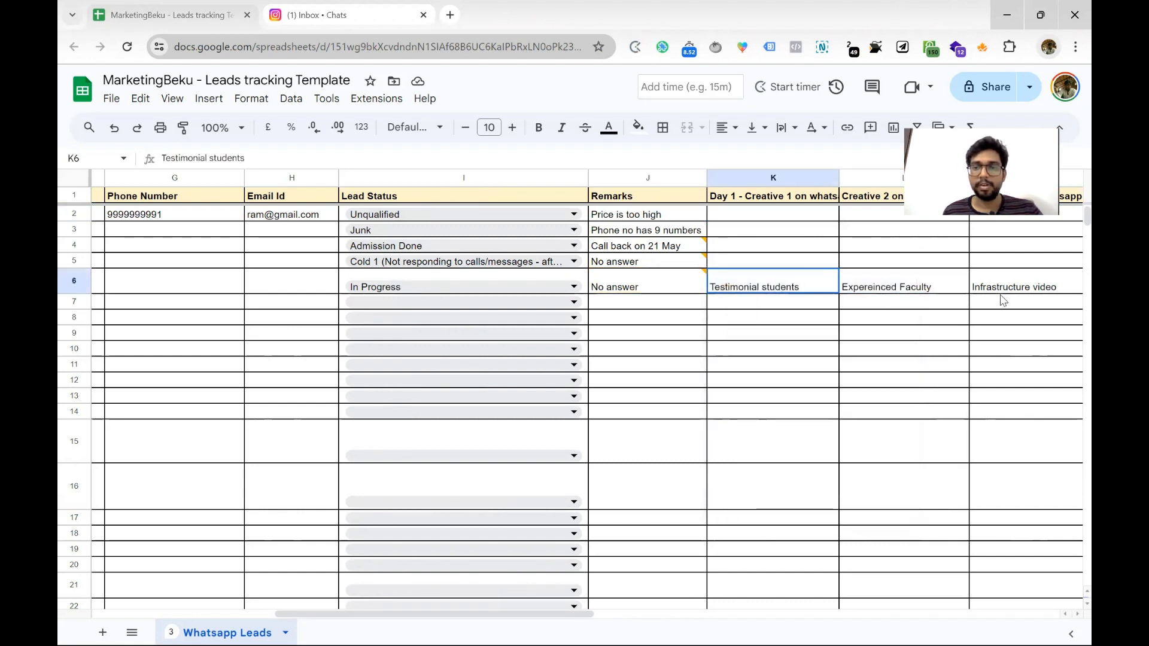
{"action": "key", "text": "ctrl+c"}
{"action": "key", "text": "Delete"}
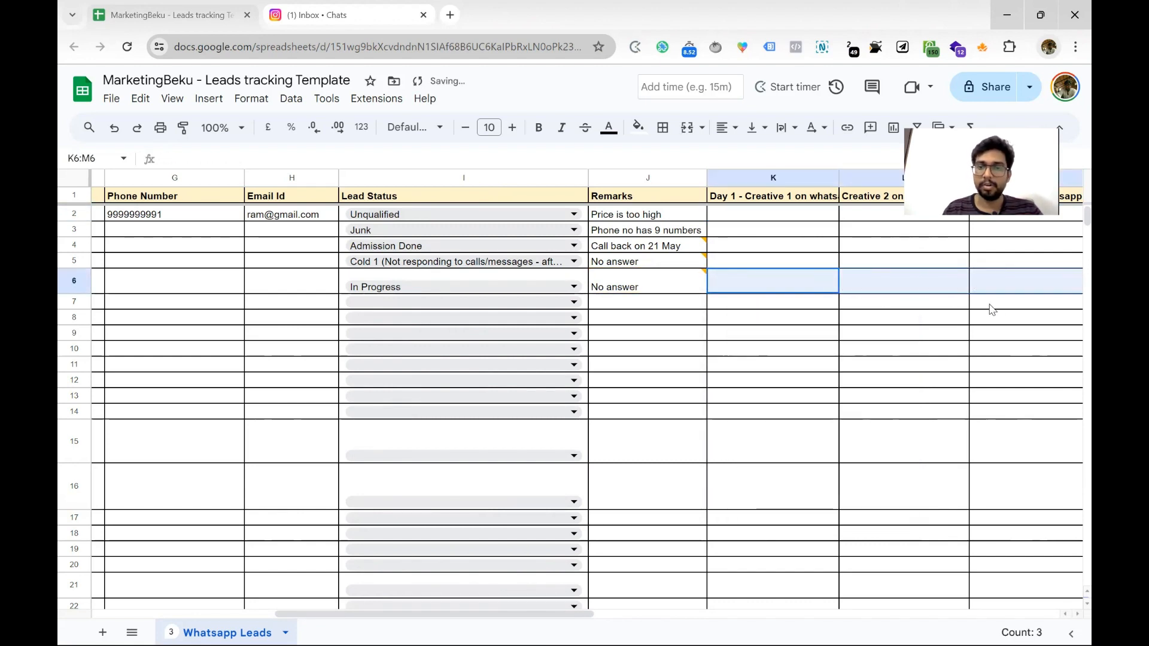
Rename the K1 header from 'Creative 1' to 'Testimonial video'
{"action": "left_click", "coordinate": [936, 331]}
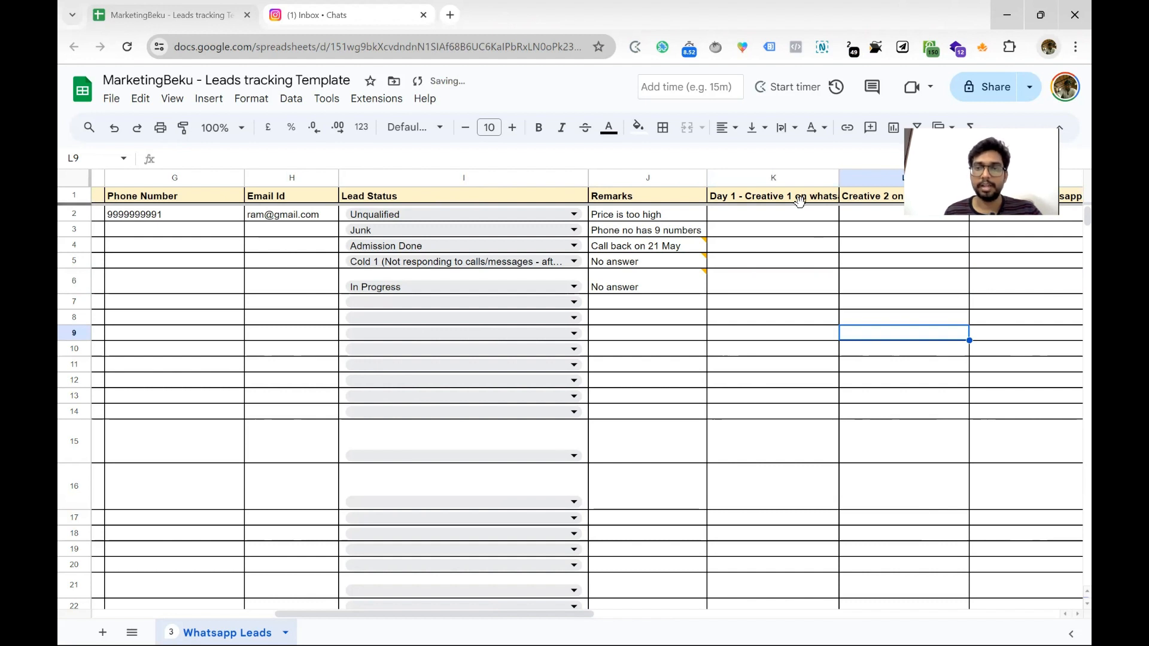
{"action": "double_click", "coordinate": [799, 200]}
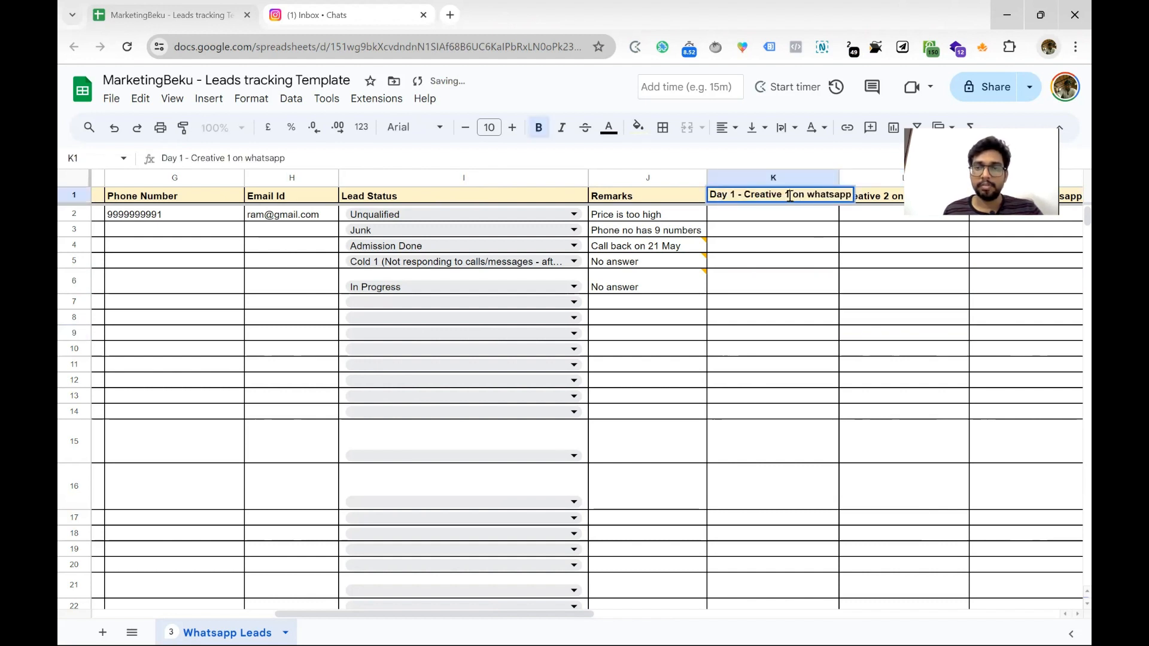
{"action": "left_click_drag", "start_coordinate": [790, 196], "coordinate": [747, 196]}
{"action": "type", "text": "Testimo"}
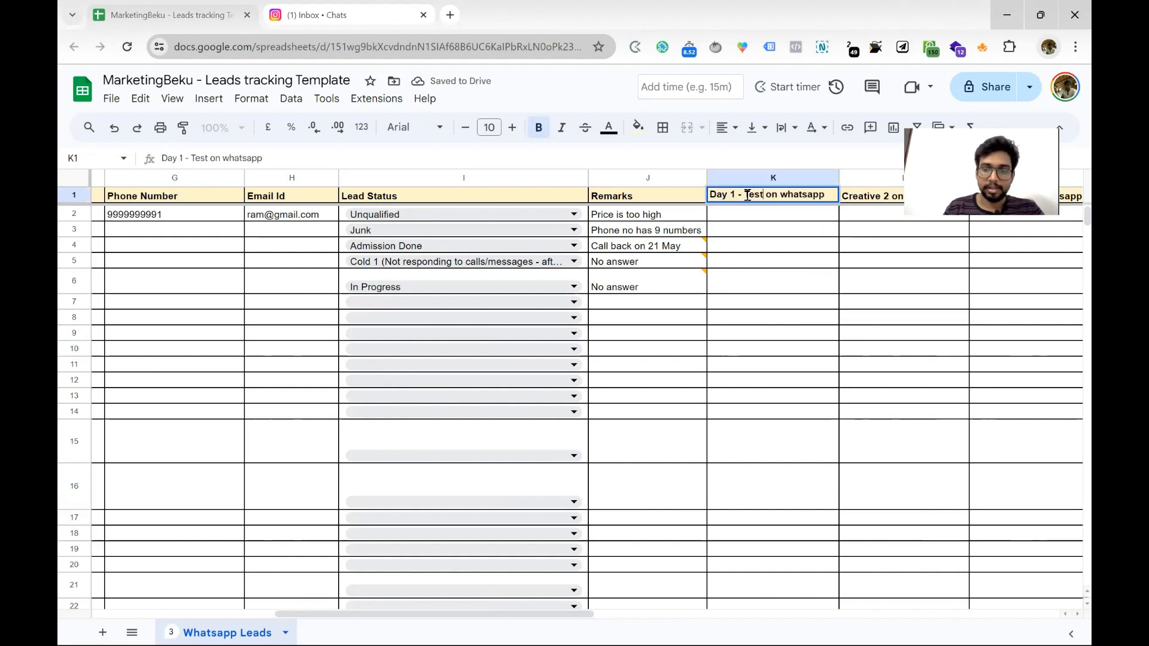
{"action": "type", "text": "nial video"}
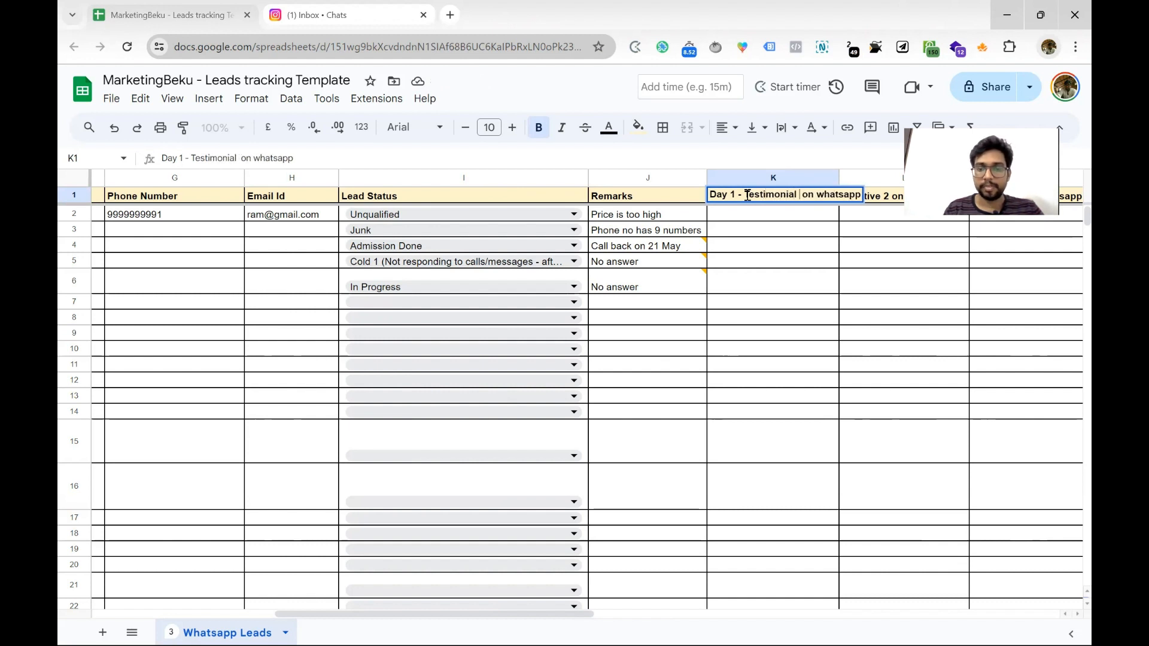
{"action": "key", "text": "Return"}
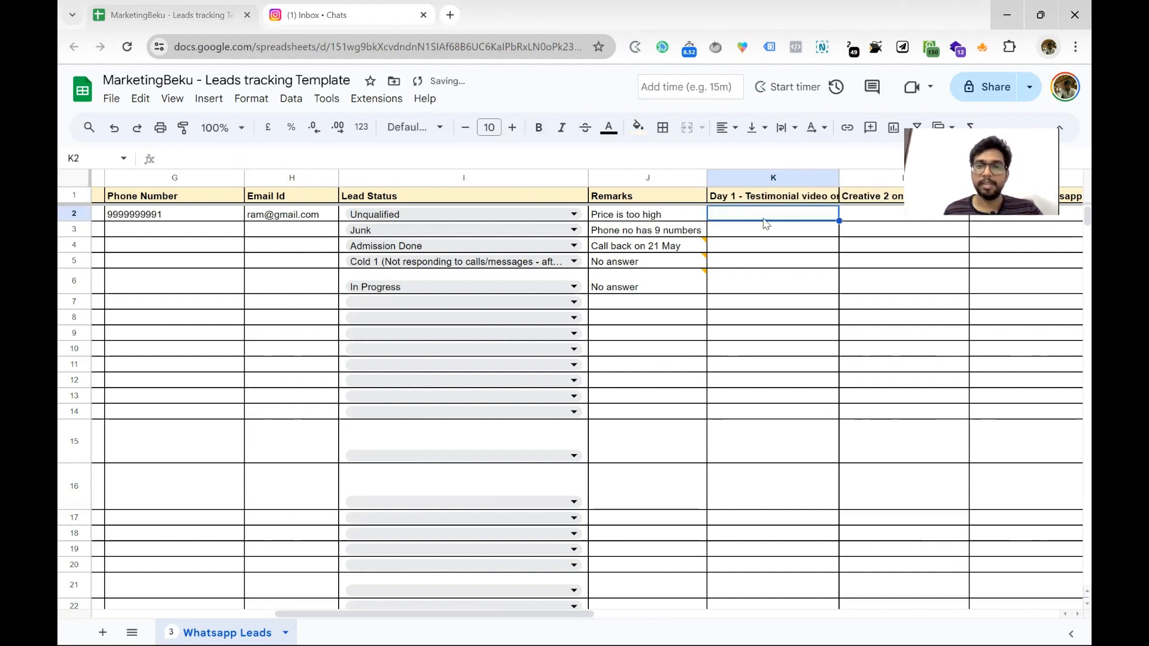
Enter 'Sent on May 20' in K2 and 'Sent on May 21' in L2
{"action": "type", "text": "Y"}
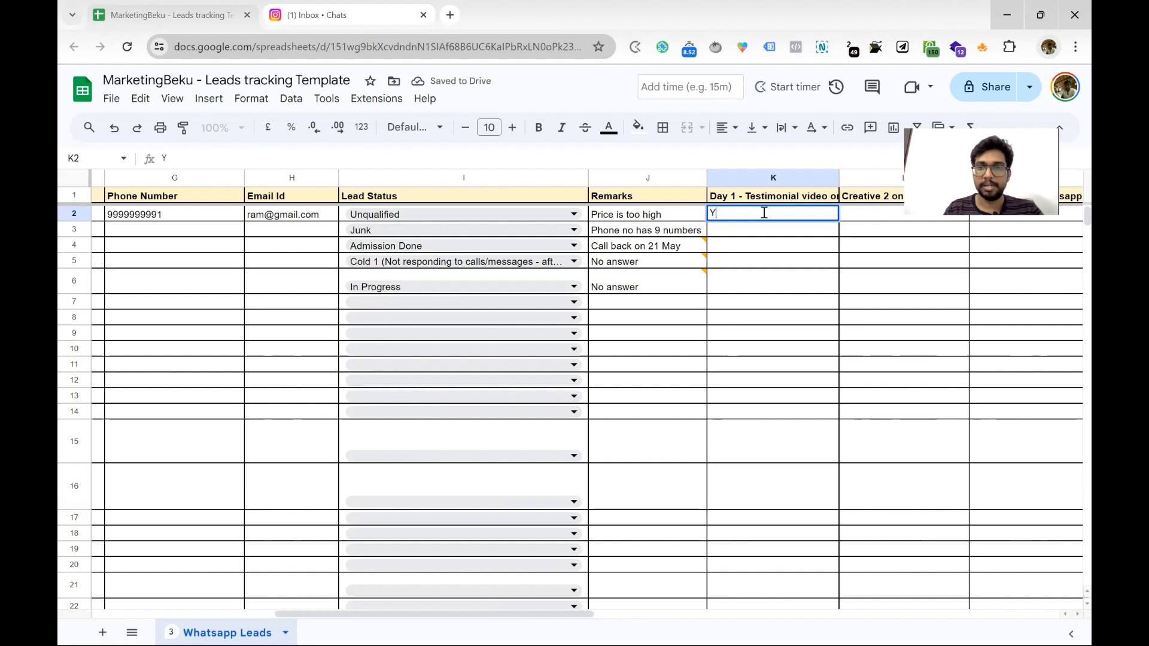
{"action": "type", "text": "Sent"}
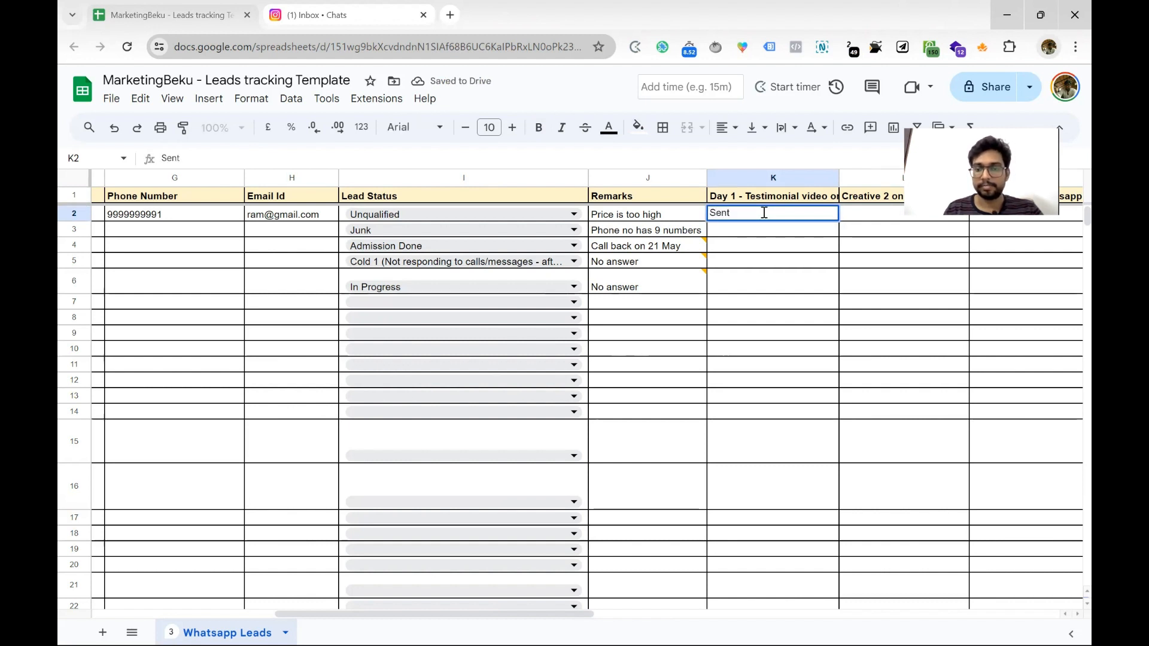
{"action": "type", "text": " on"}
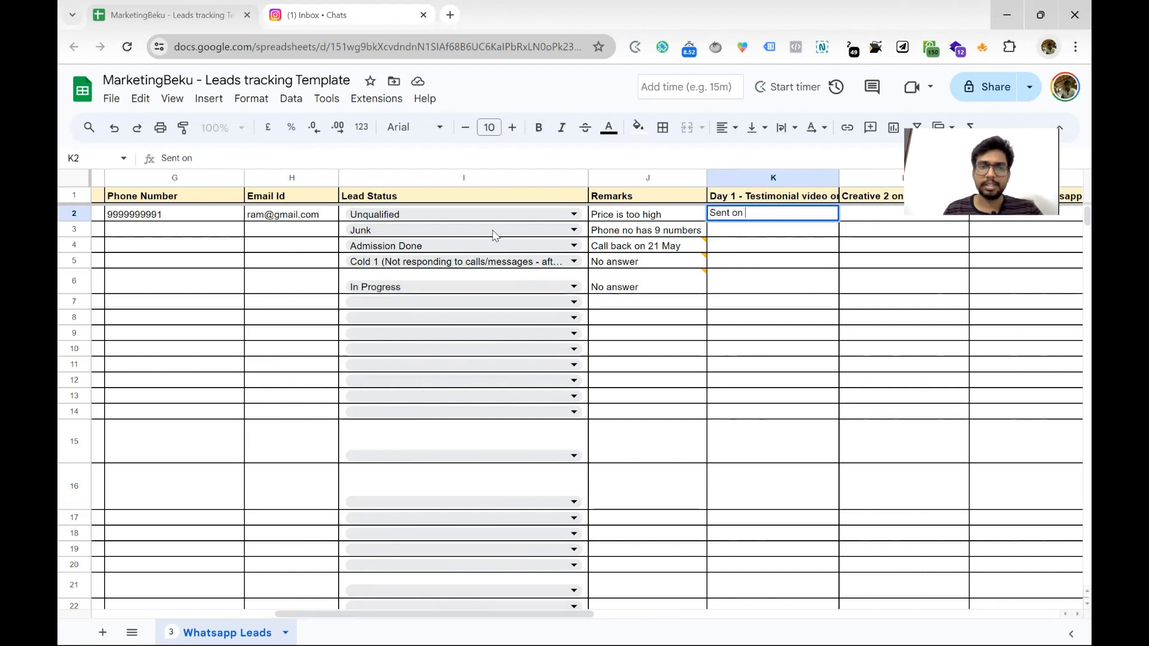
{"action": "type", "text": " May 20"}
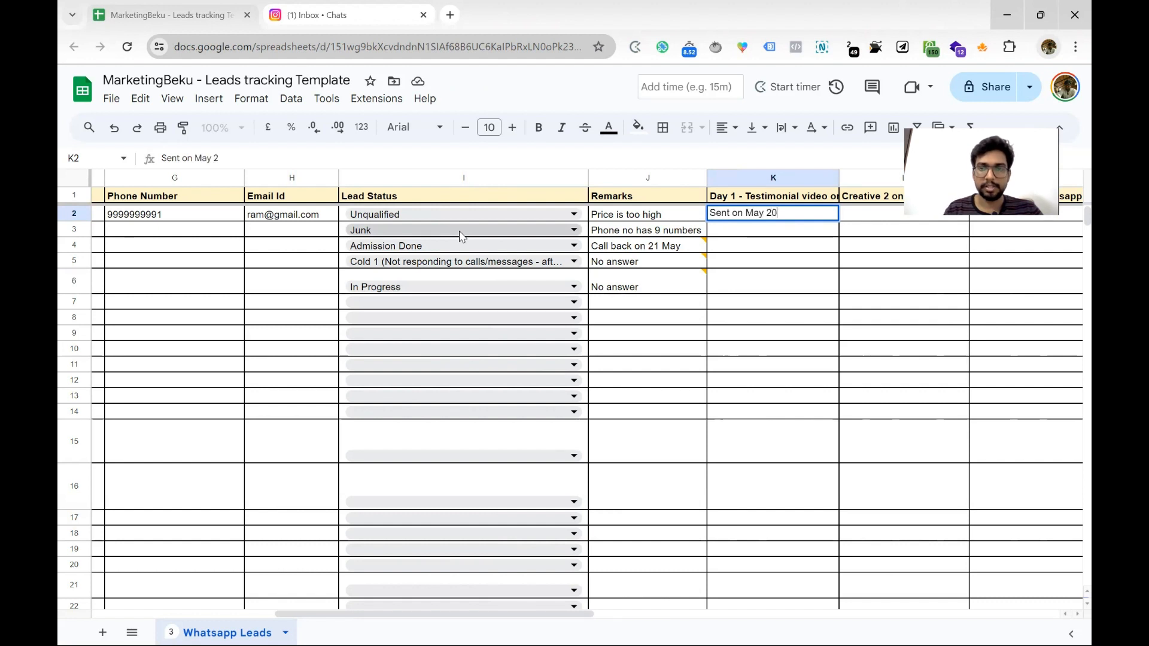
{"action": "key", "text": "Return"}
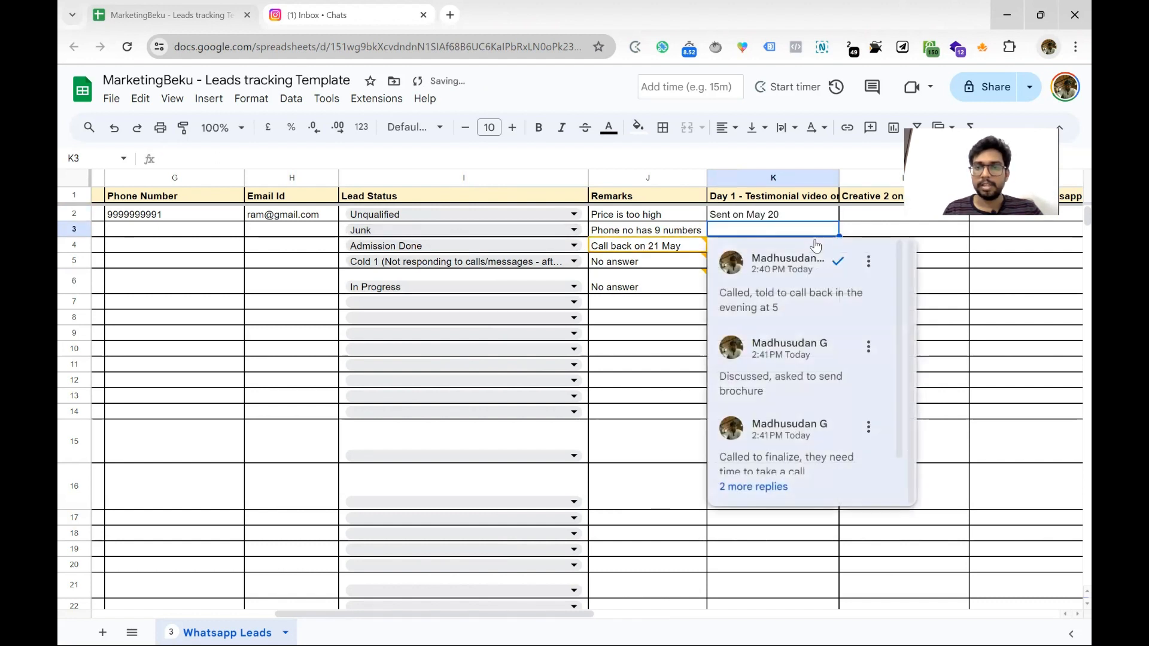
{"action": "left_click", "coordinate": [877, 214]}
{"action": "type", "text": "Se"}
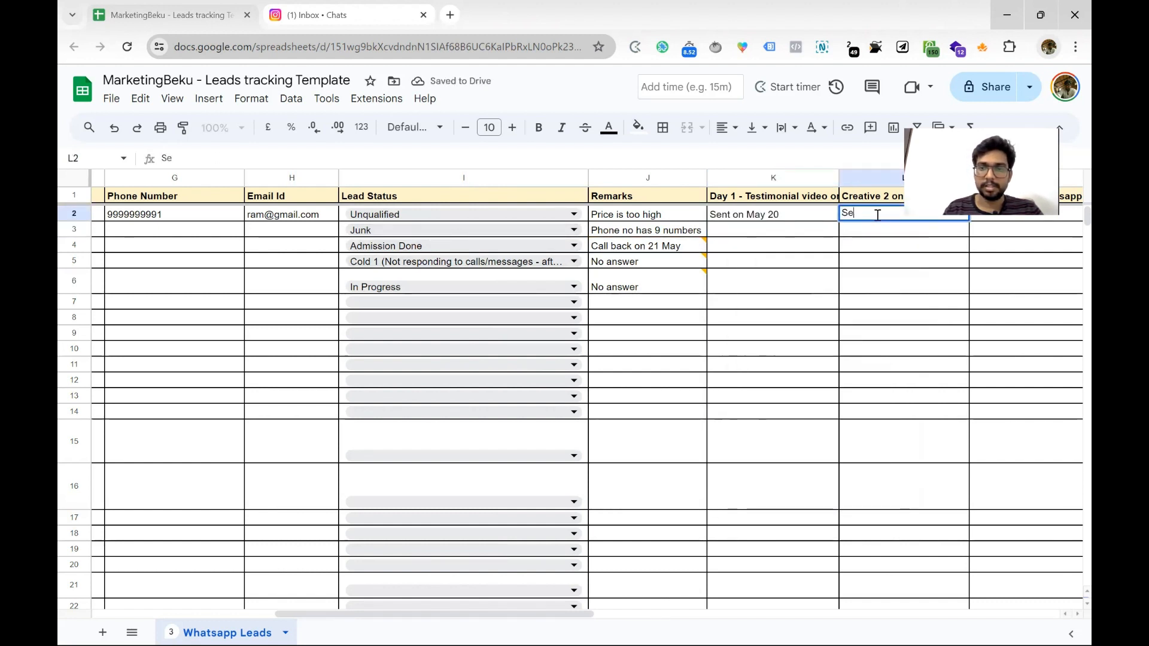
{"action": "type", "text": "nt on May 3"}
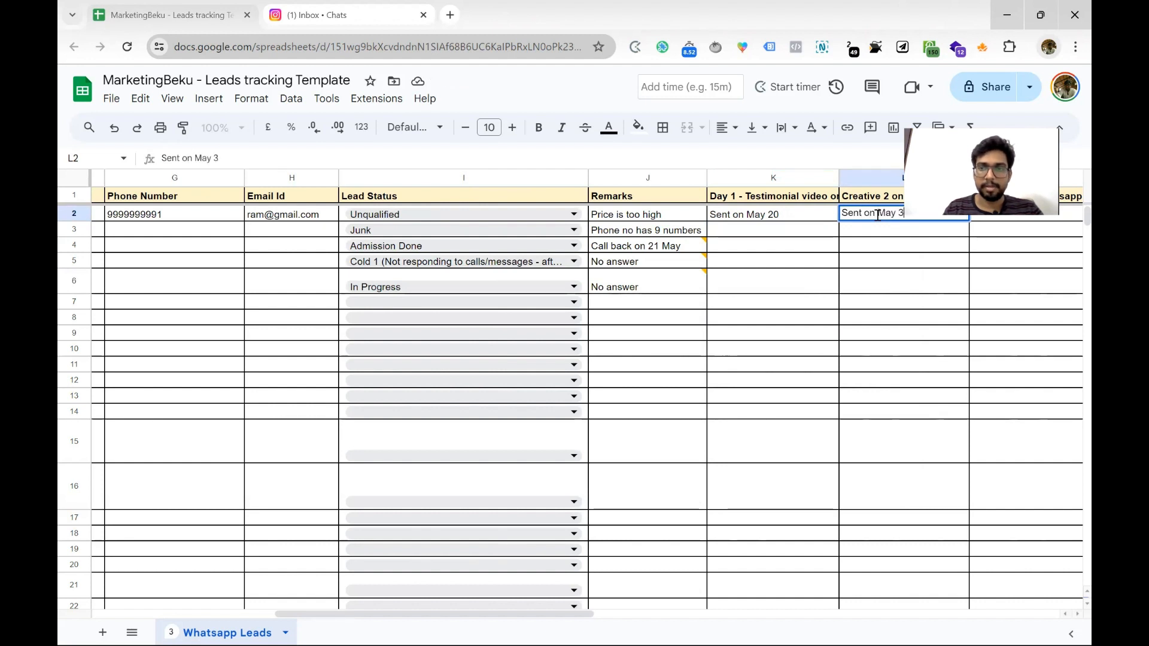
{"action": "type", "text": "2"}
{"action": "key", "text": "BackSpace"}
{"action": "key", "text": "BackSpace"}
{"action": "type", "text": "21"}
{"action": "key", "text": "Return"}
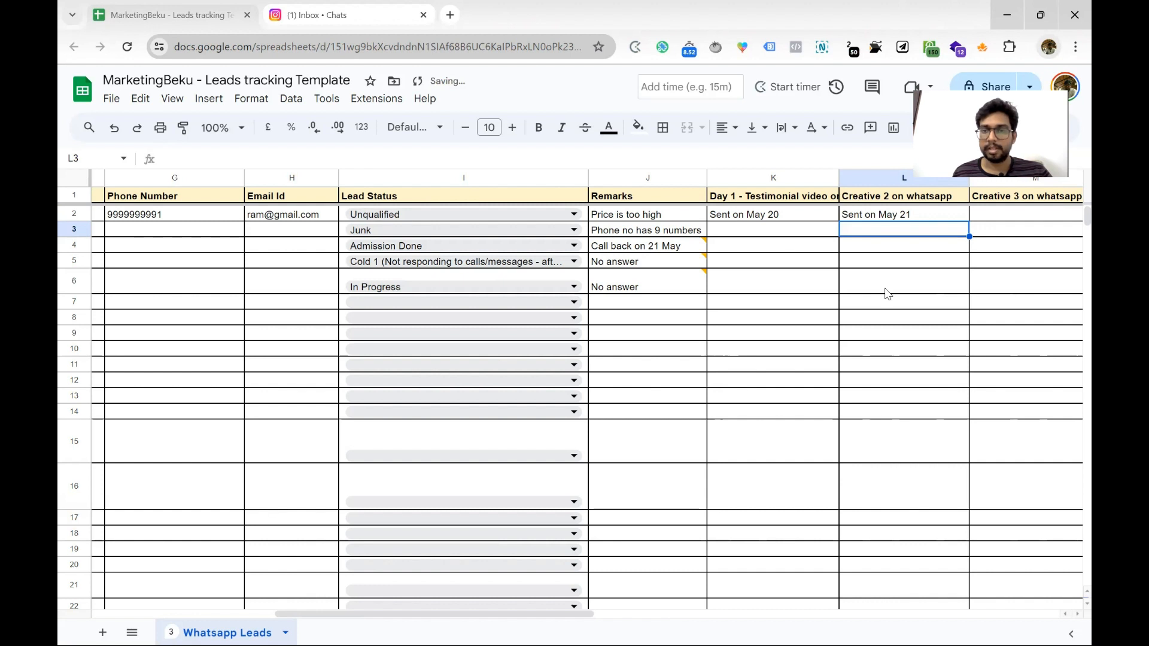
Open the J4 'Call back on 21 May' comment thread and scroll through its replies
{"action": "left_click_drag", "start_coordinate": [778, 214], "coordinate": [1038, 213]}
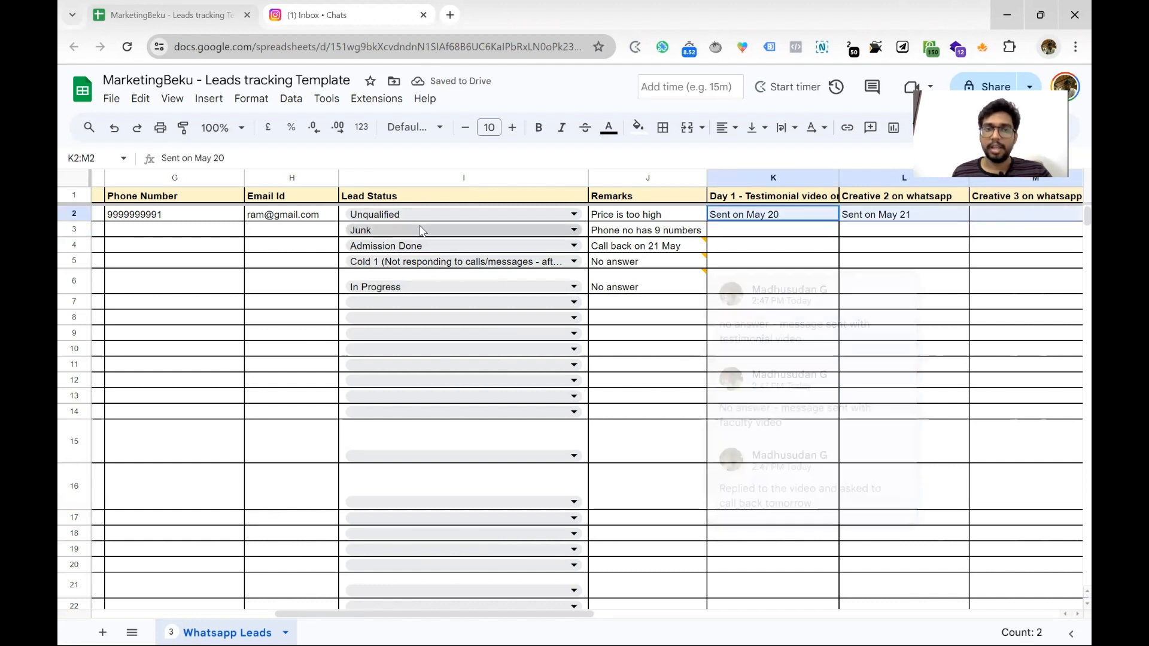
{"action": "left_click_drag", "start_coordinate": [421, 215], "coordinate": [479, 288]}
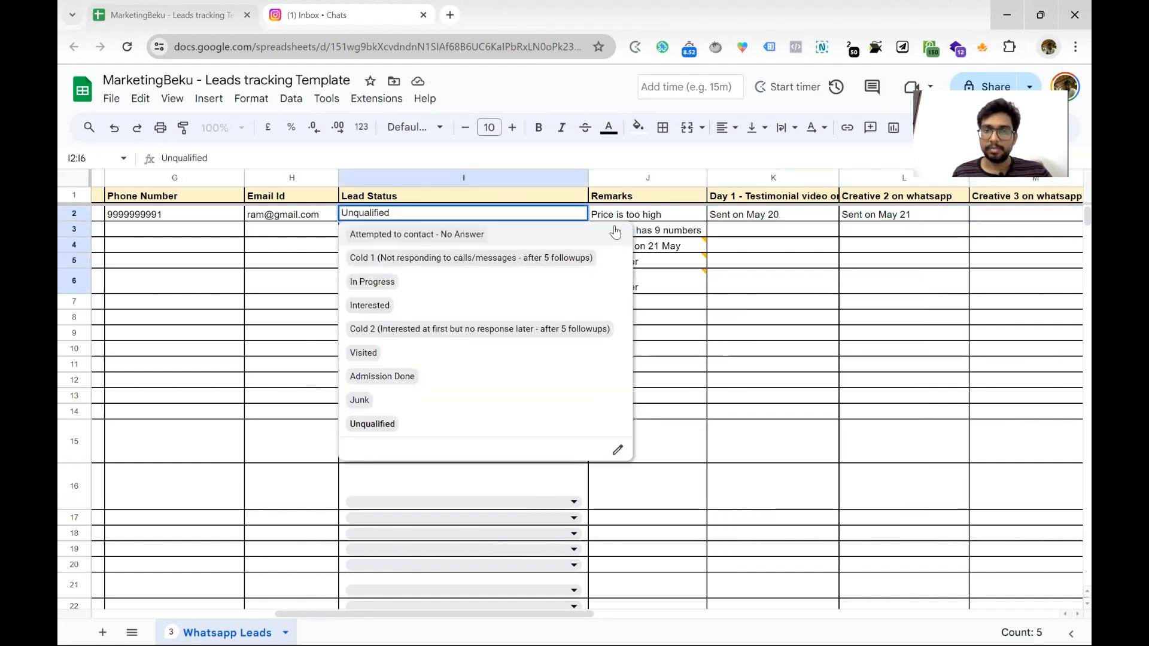
{"action": "left_click", "coordinate": [697, 248]}
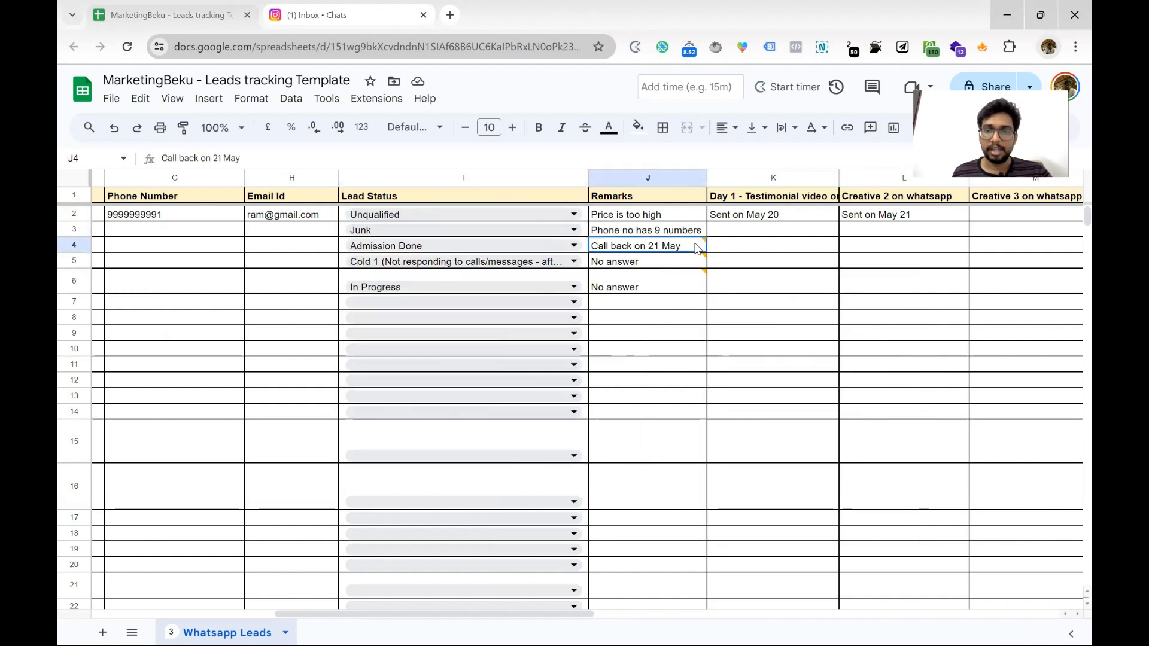
{"action": "mouse_move", "coordinate": [697, 247]}
{"action": "scroll", "coordinate": [807, 320], "scroll_direction": "down", "scroll_amount": 3}
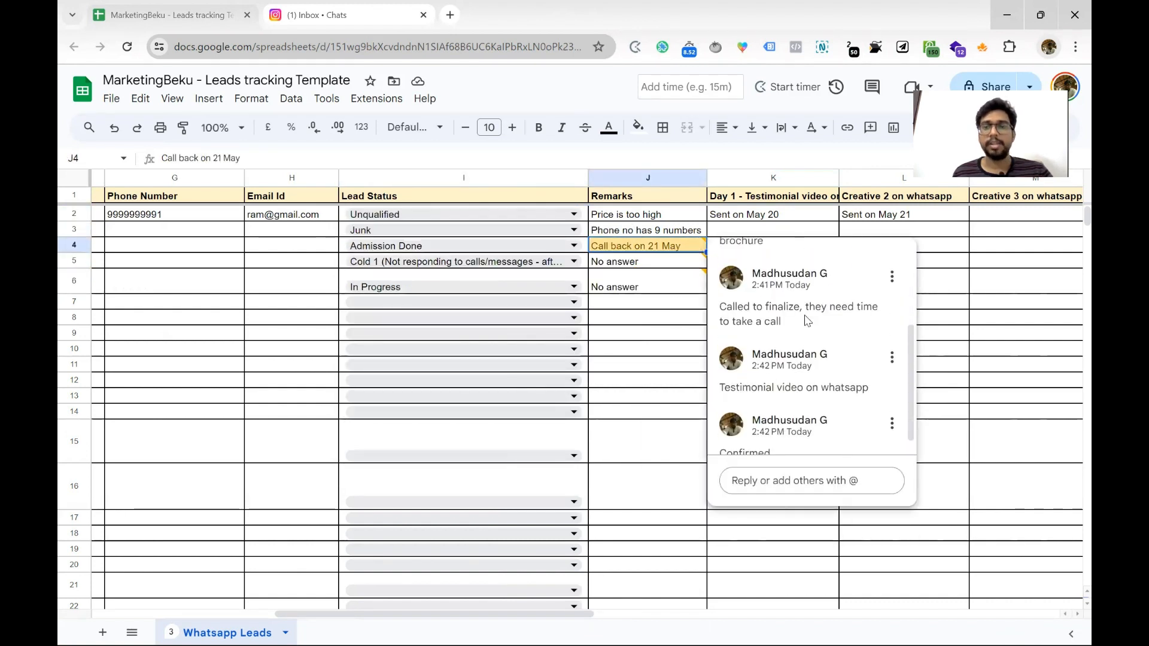
{"action": "scroll", "coordinate": [806, 320], "scroll_direction": "up", "scroll_amount": 3}
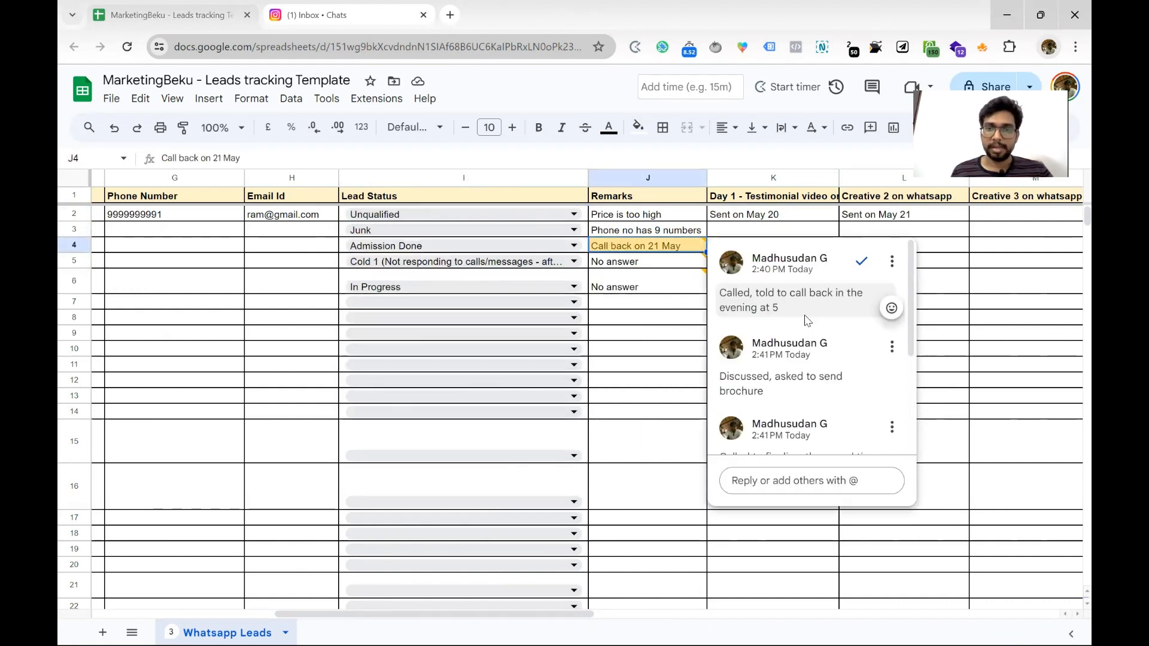
Paste the 21-May-2024 date from B2 into B3:B6 for the other sample leads
{"action": "left_click", "coordinate": [317, 280]}
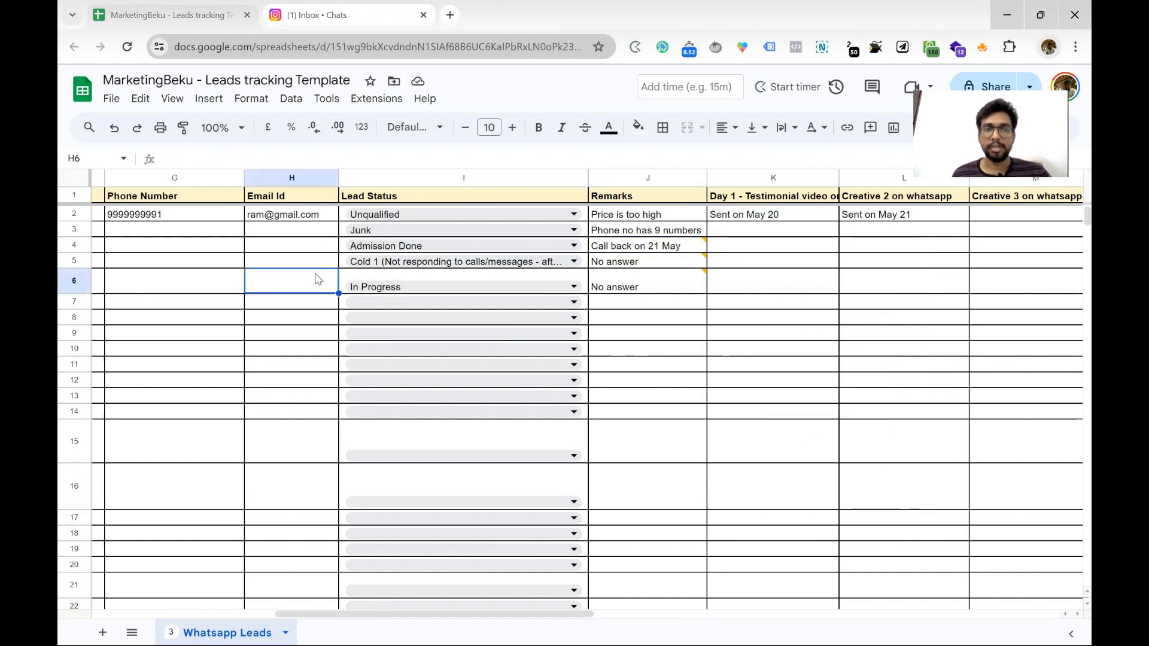
{"action": "scroll", "coordinate": [317, 279], "scroll_direction": "left", "scroll_amount": 8}
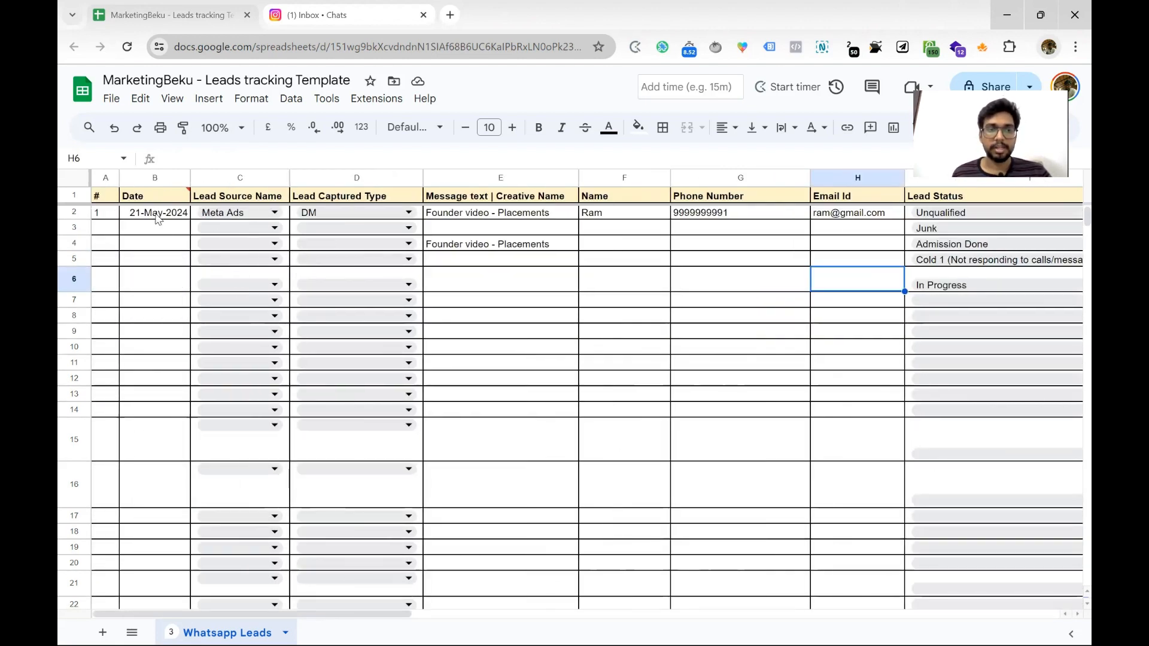
{"action": "left_click", "coordinate": [157, 215]}
{"action": "left_click_drag", "start_coordinate": [158, 227], "coordinate": [160, 297]}
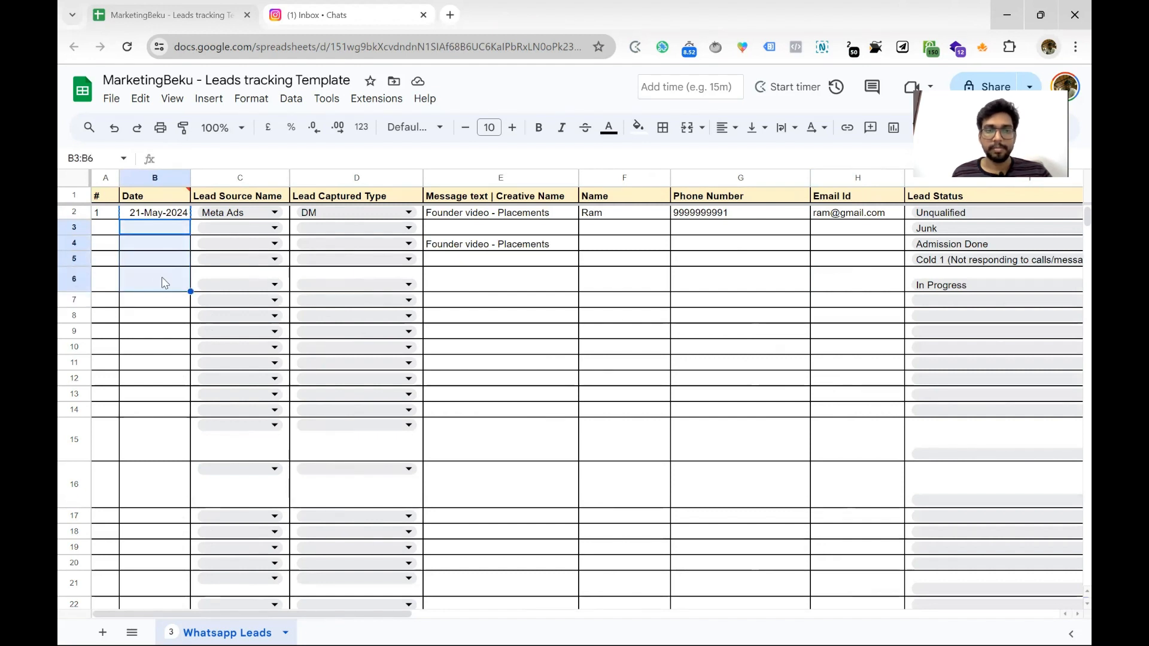
{"action": "key", "text": "ctrl+v"}
{"action": "left_click", "coordinate": [482, 317]}
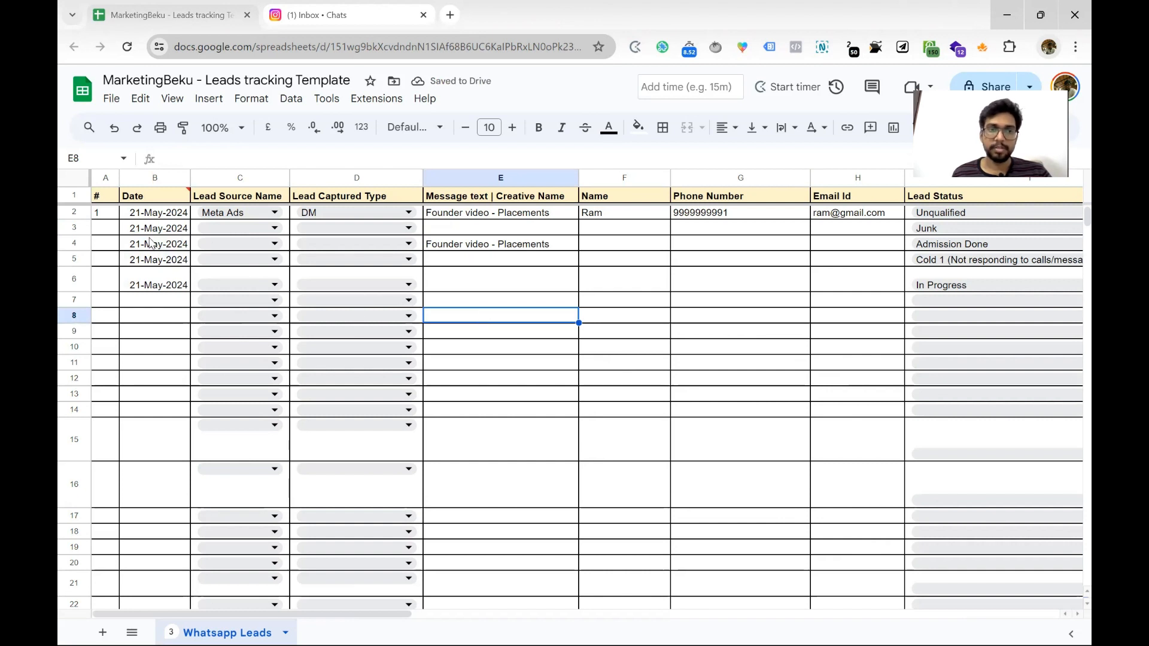
{"action": "left_click_drag", "start_coordinate": [149, 216], "coordinate": [152, 281]}
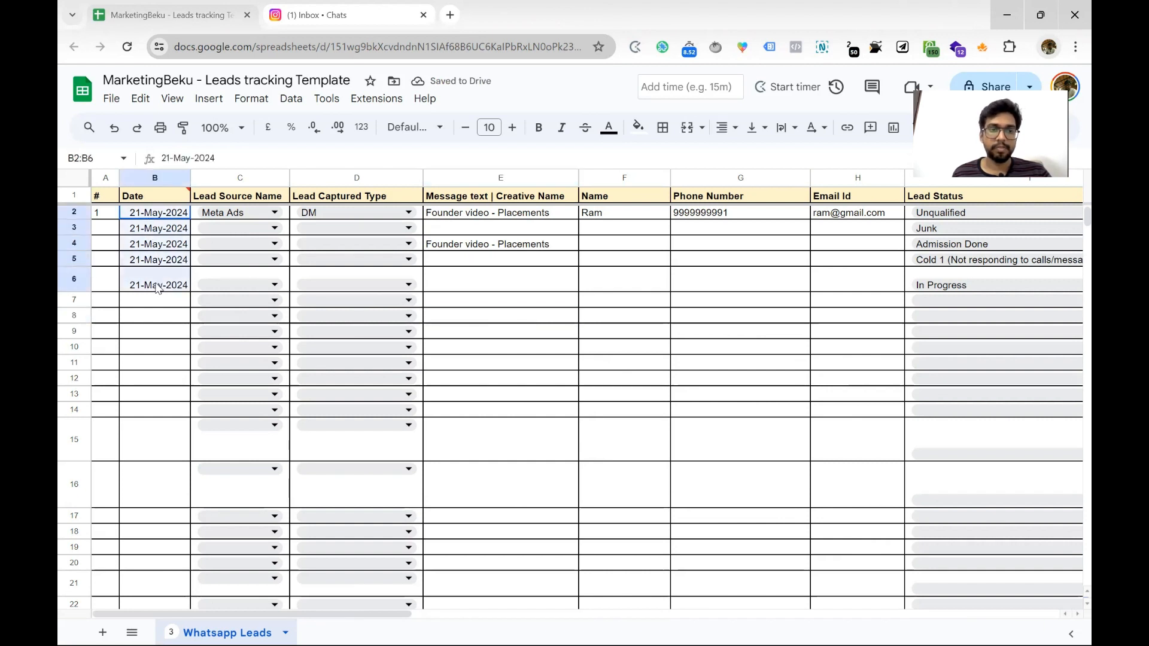
Enter 2 in A3 and select A2:A3 to continue the lead numbering series
{"action": "left_click", "coordinate": [113, 232]}
{"action": "type", "text": "2"}
{"action": "key", "text": "Return"}
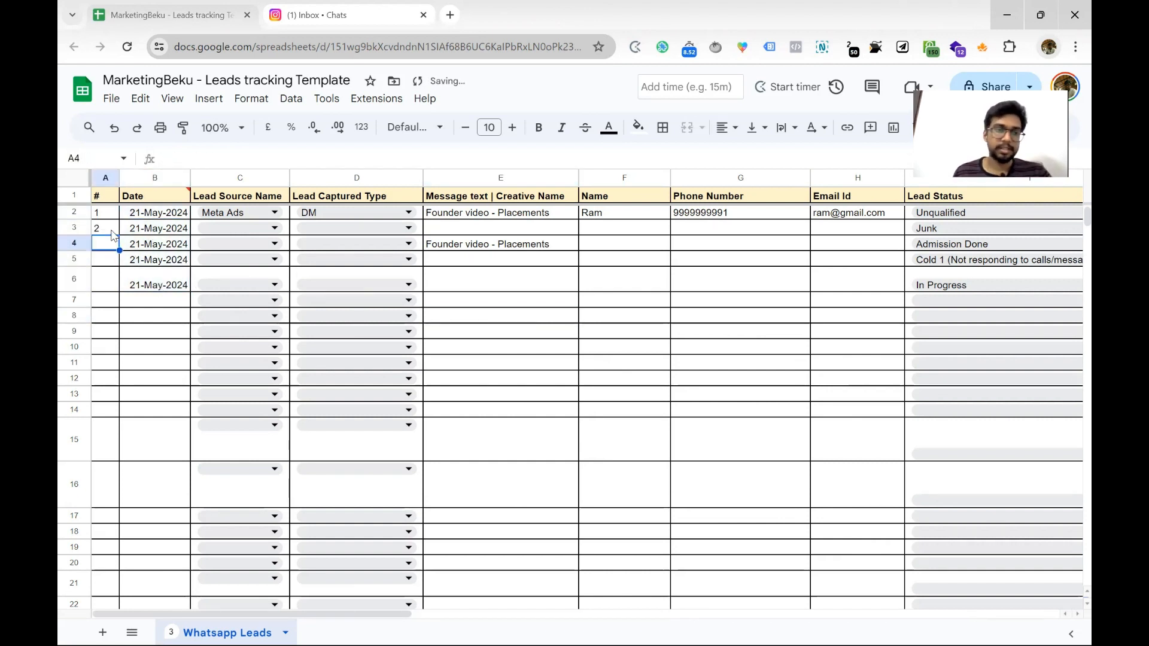
{"action": "left_click_drag", "start_coordinate": [106, 213], "coordinate": [120, 292]}
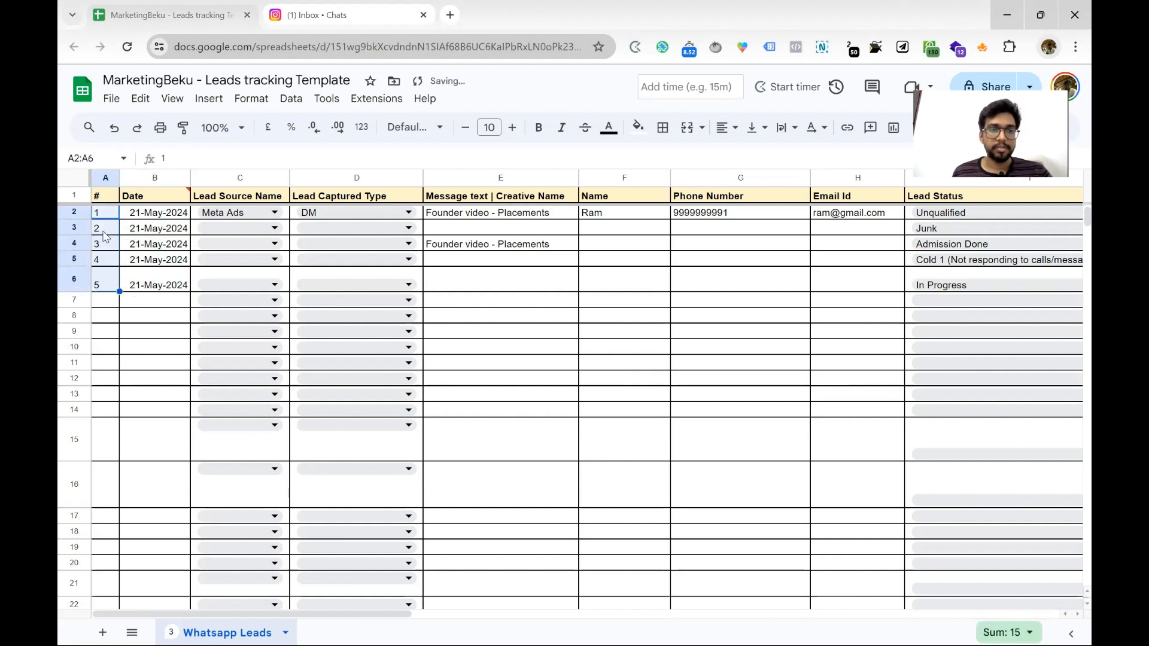
Check the five sample dates, the lead status cells and the first lead's remark
{"action": "left_click", "coordinate": [141, 279]}
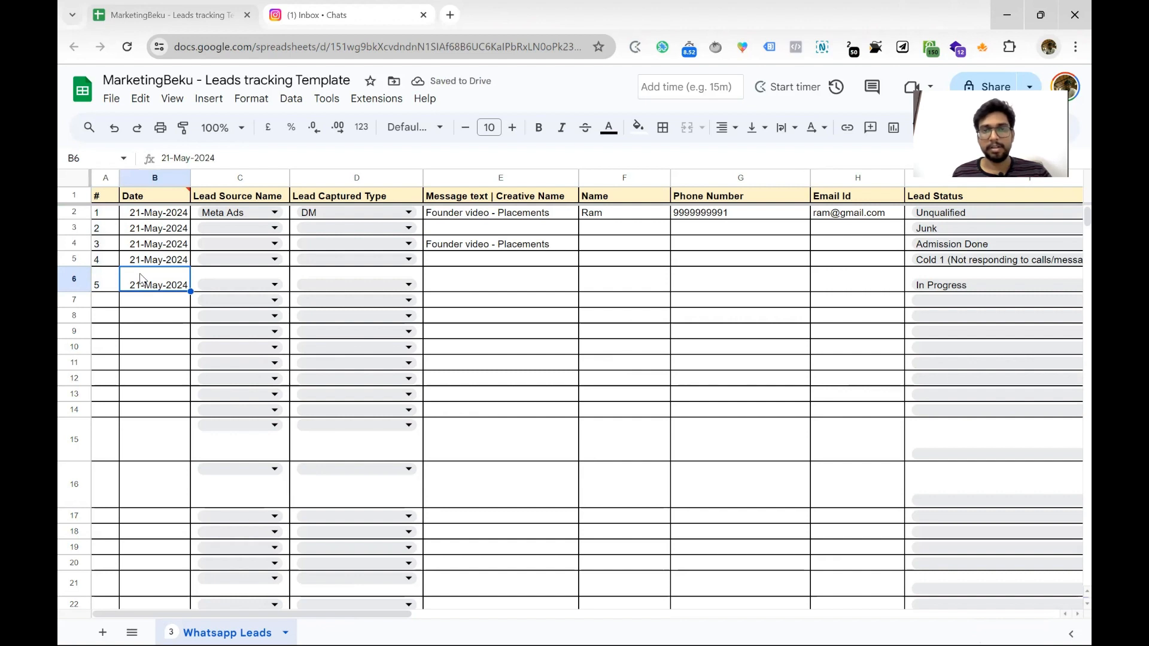
{"action": "left_click", "coordinate": [147, 214], "text": "shift"}
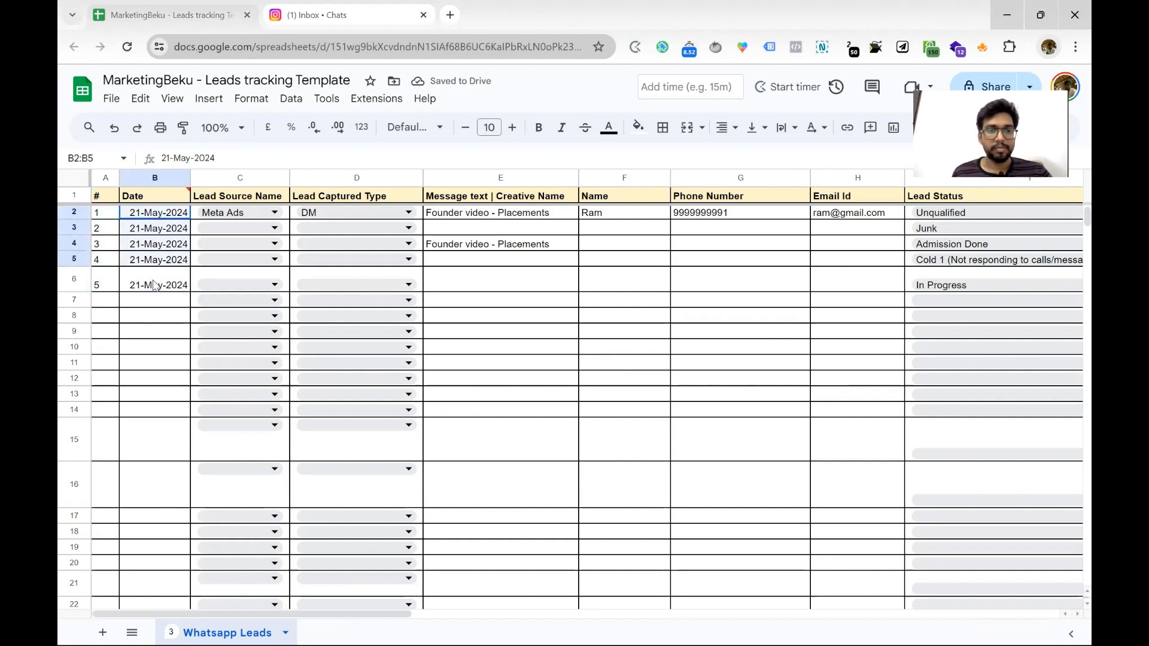
{"action": "scroll", "coordinate": [419, 279], "scroll_direction": "right", "scroll_amount": 2}
{"action": "scroll", "coordinate": [490, 276], "scroll_direction": "right", "scroll_amount": 2}
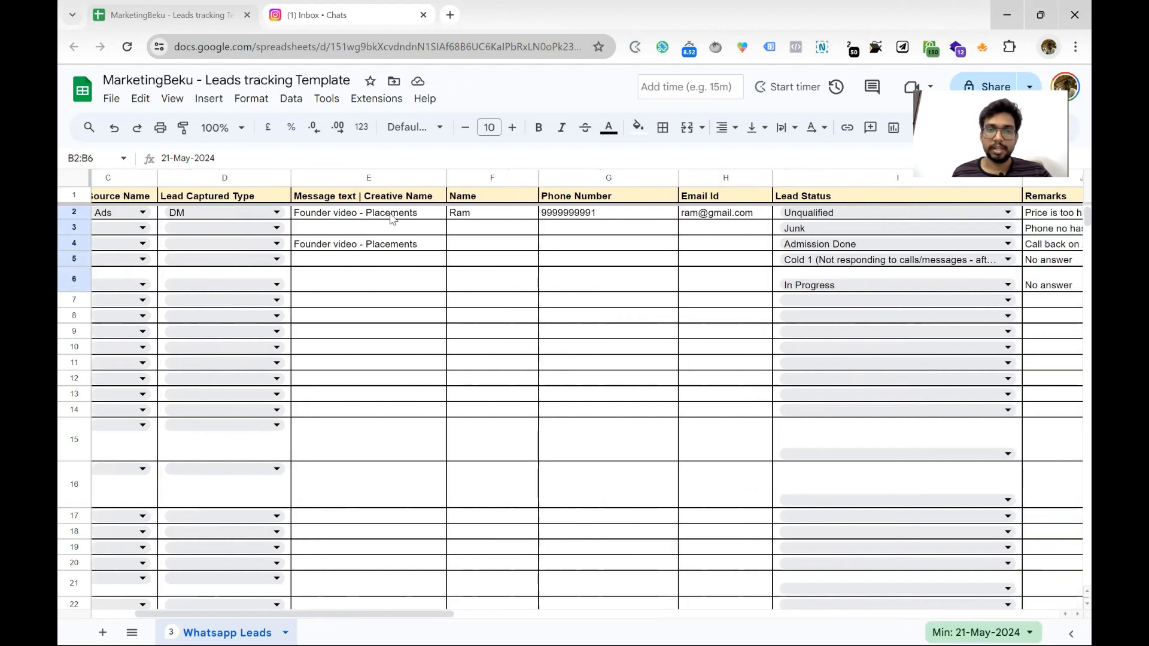
{"action": "left_click_drag", "start_coordinate": [395, 214], "coordinate": [397, 284]}
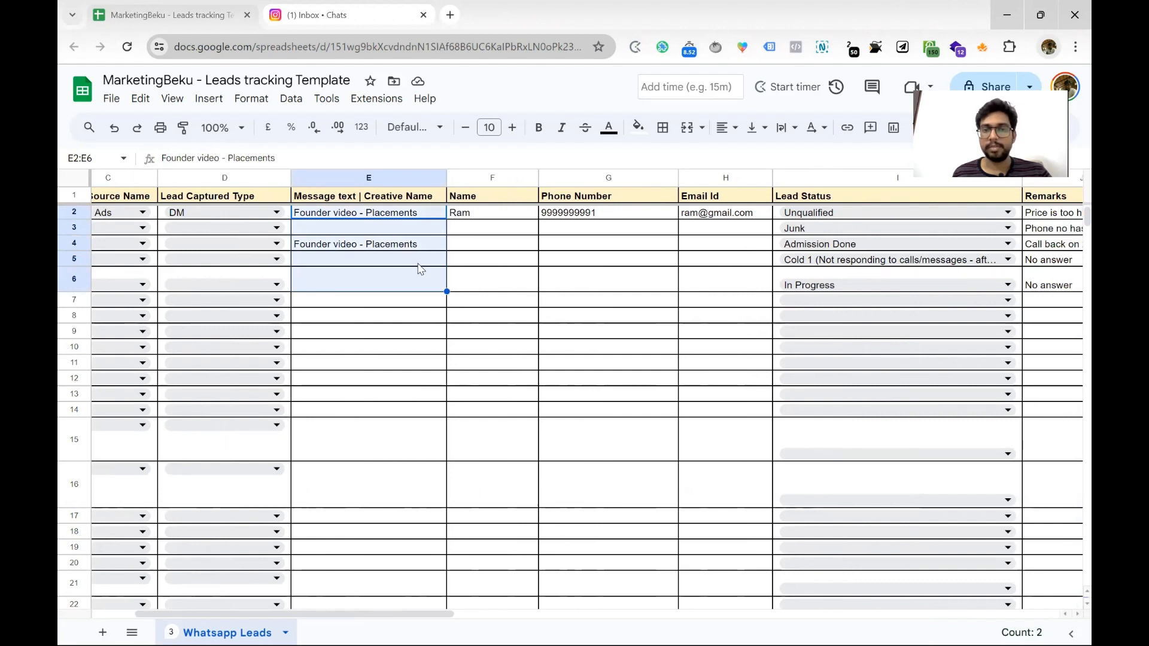
{"action": "scroll", "coordinate": [421, 269], "scroll_direction": "right", "scroll_amount": 3}
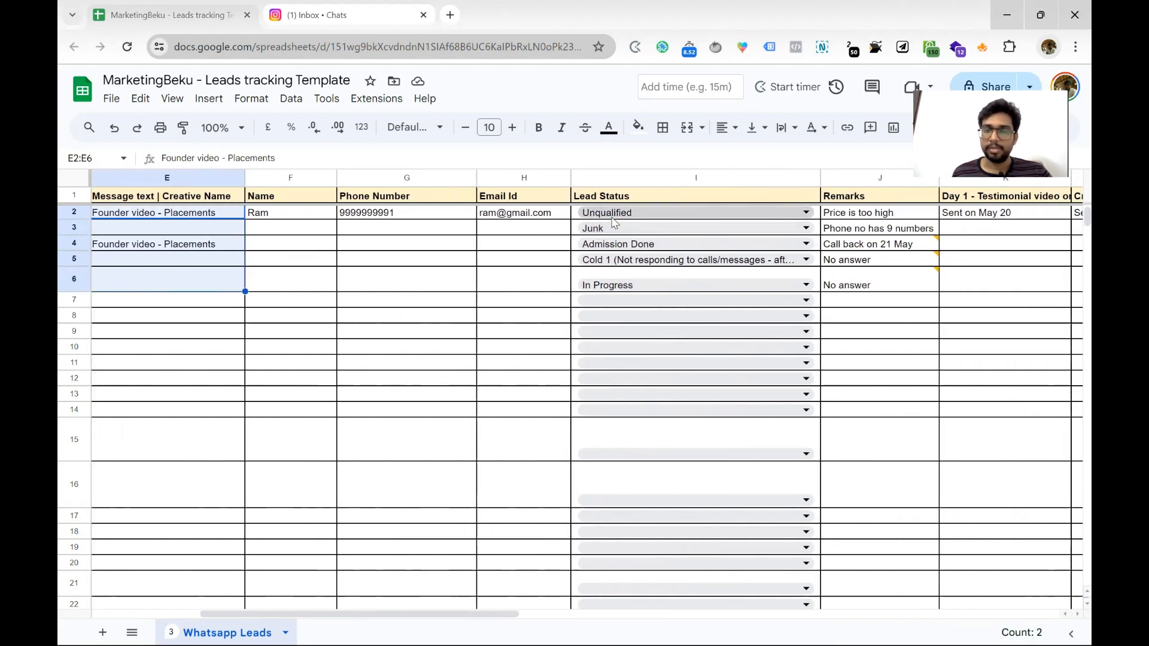
{"action": "left_click", "coordinate": [875, 214]}
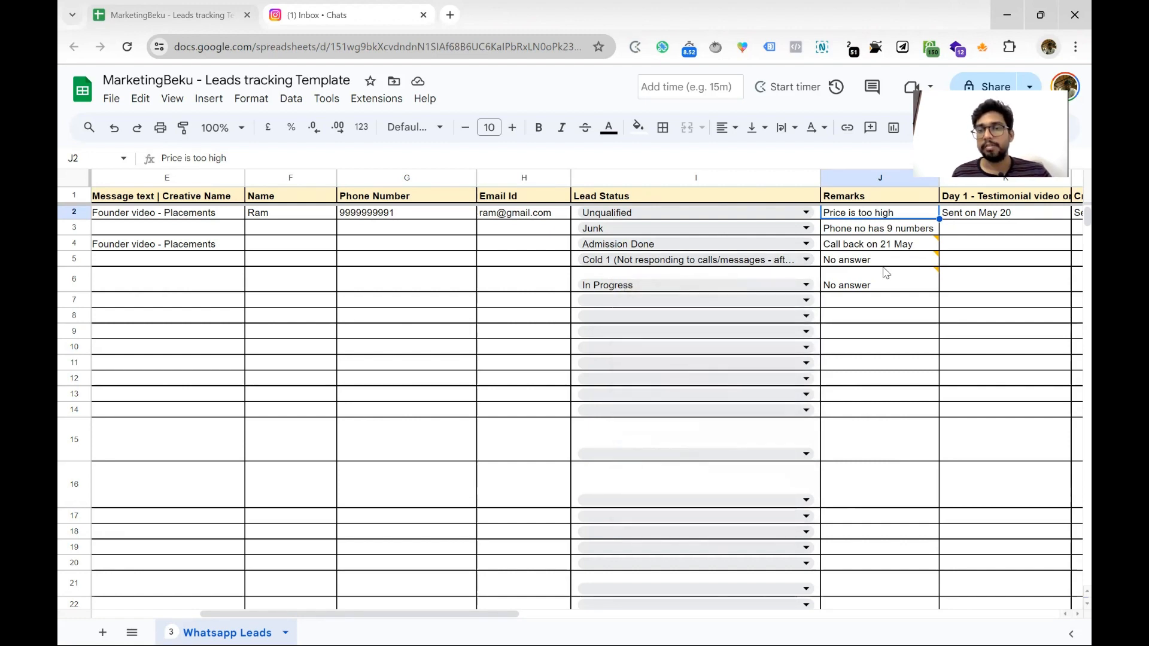
Open the context menu for the Lead Status column I header
{"action": "scroll", "coordinate": [927, 263], "scroll_direction": "right", "scroll_amount": 3}
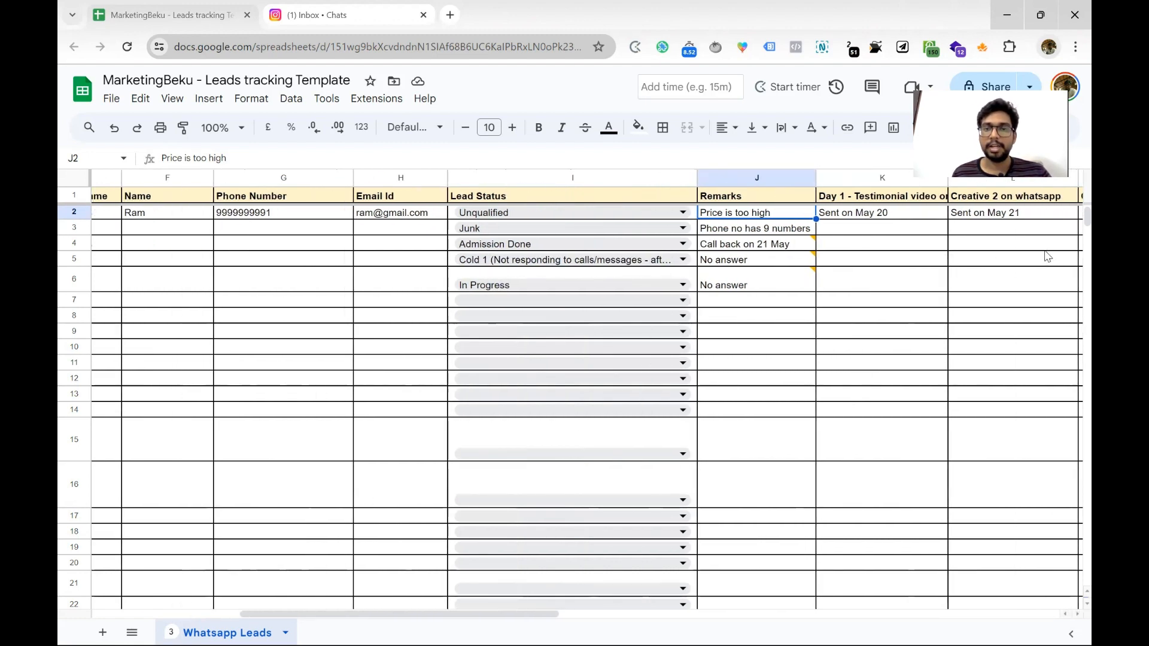
{"action": "scroll", "coordinate": [1047, 256], "scroll_direction": "left", "scroll_amount": 2}
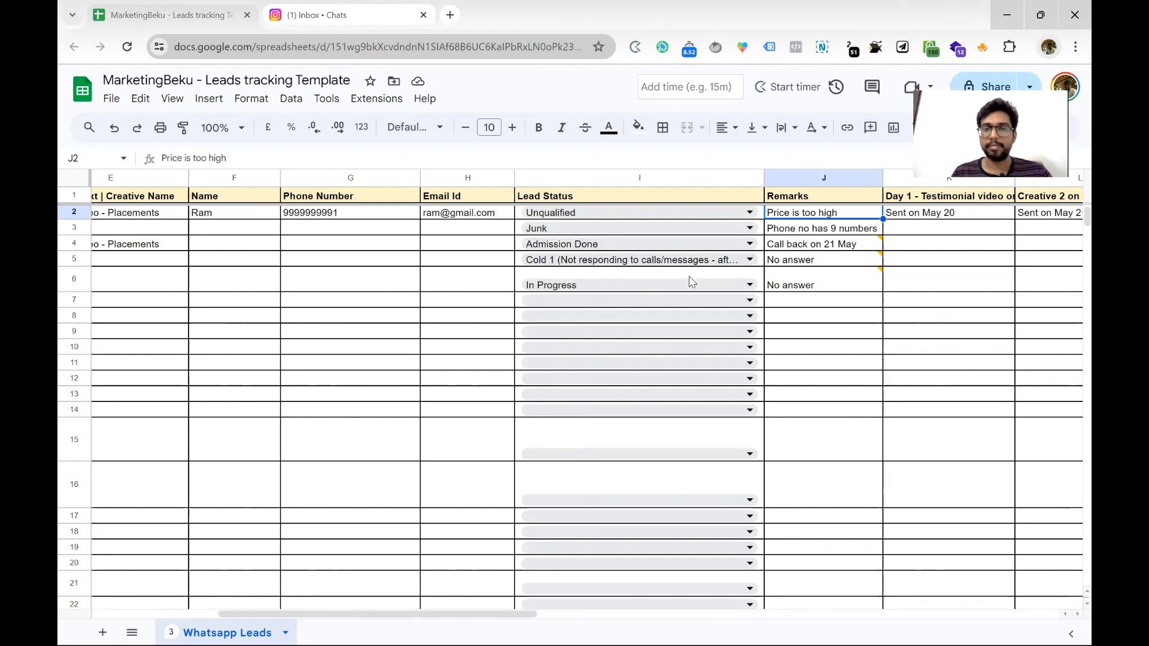
{"action": "scroll", "coordinate": [689, 278], "scroll_direction": "left", "scroll_amount": 5}
{"action": "scroll", "coordinate": [689, 278], "scroll_direction": "right", "scroll_amount": 3}
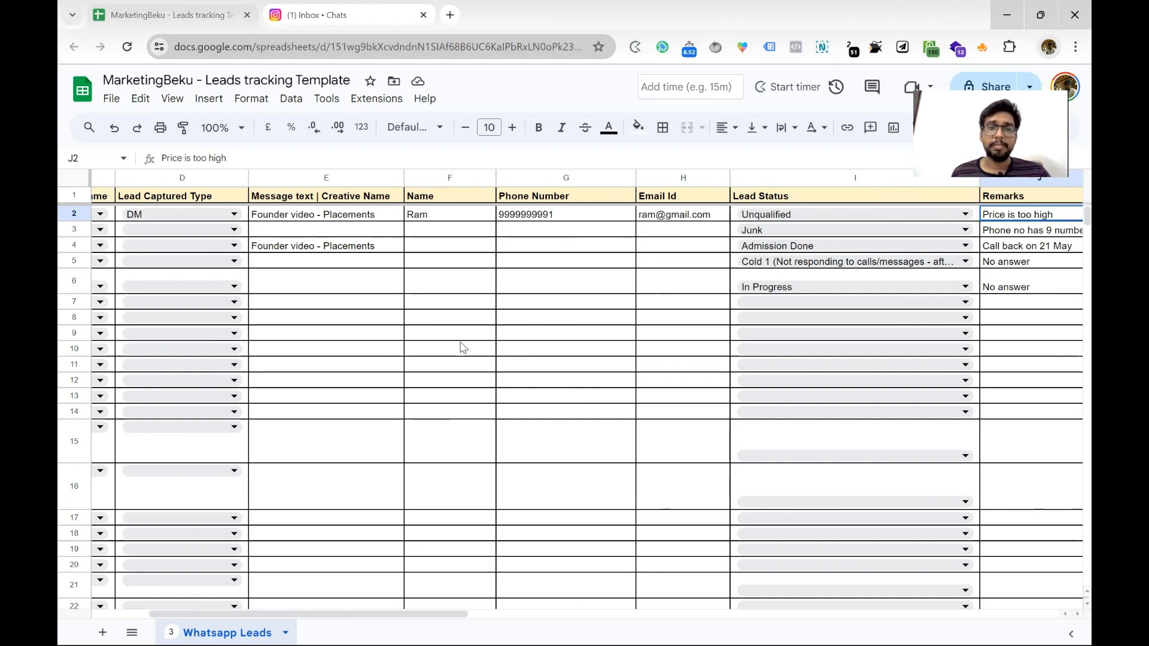
{"action": "scroll", "coordinate": [561, 344], "scroll_direction": "right", "scroll_amount": 5}
{"action": "scroll", "coordinate": [522, 235], "scroll_direction": "left", "scroll_amount": 3}
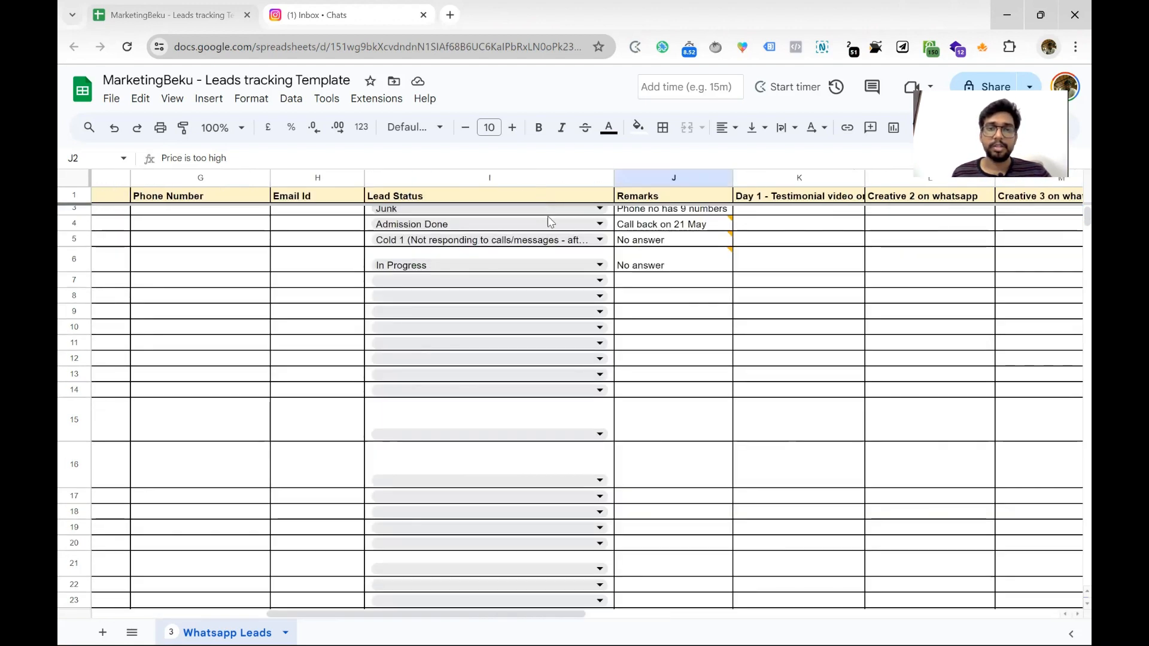
{"action": "left_click", "coordinate": [602, 180]}
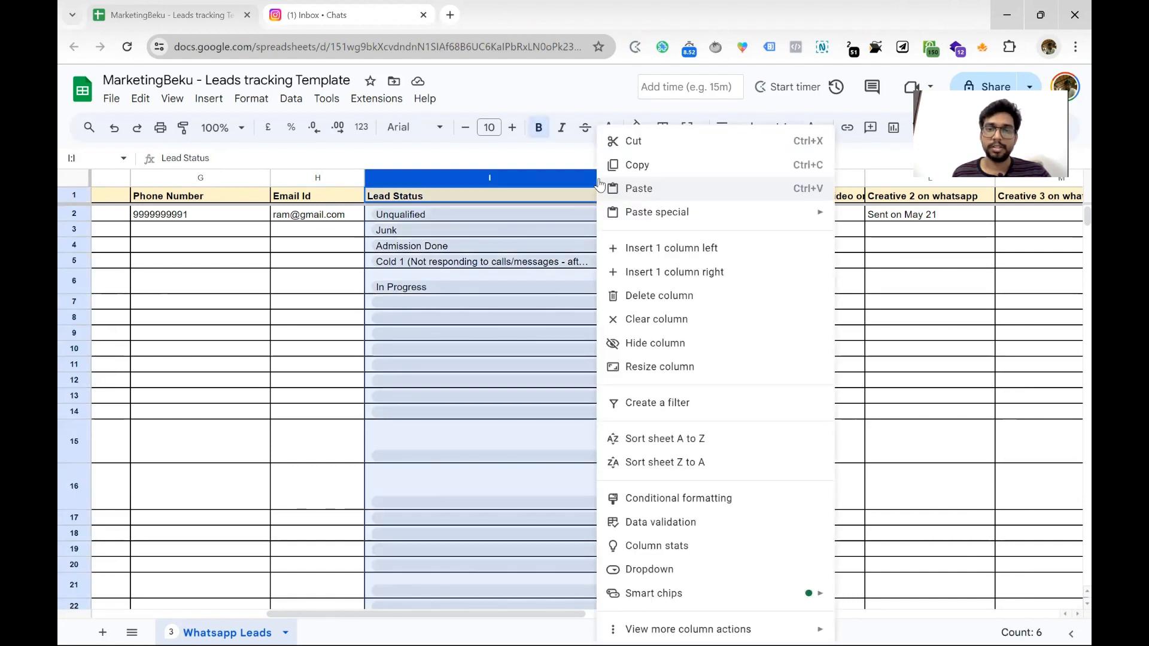
Create a filter showing only Admission Done rows in the Lead Status column
{"action": "left_click", "coordinate": [72, 179]}
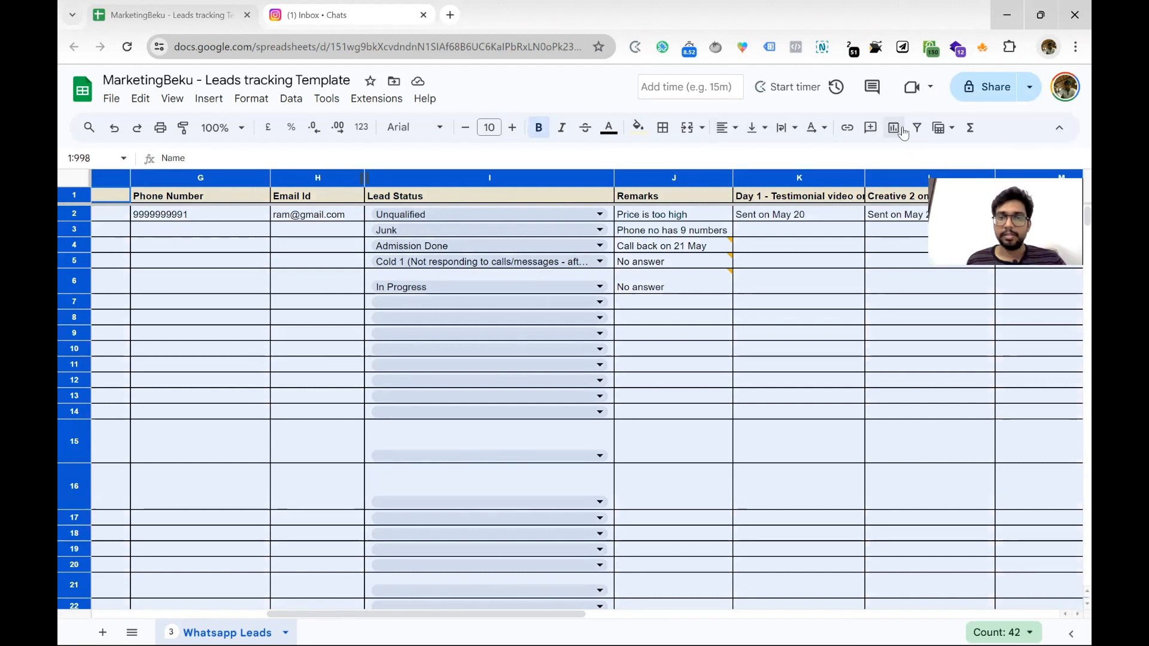
{"action": "left_click", "coordinate": [916, 127]}
{"action": "left_click", "coordinate": [607, 196]}
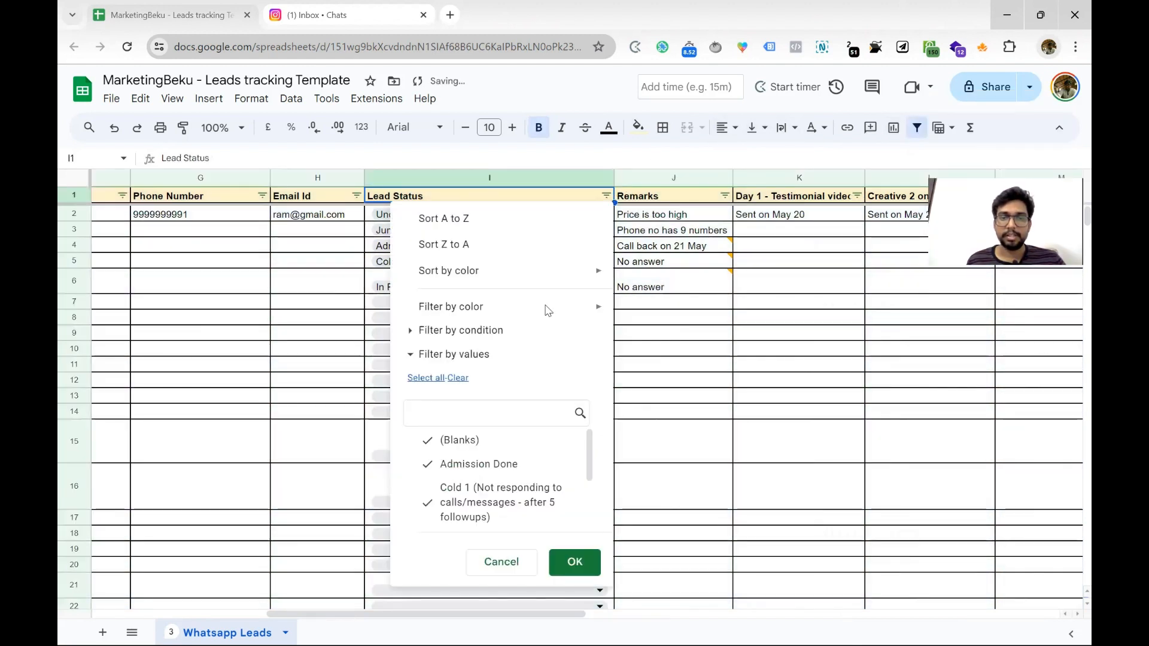
{"action": "left_click", "coordinate": [466, 378]}
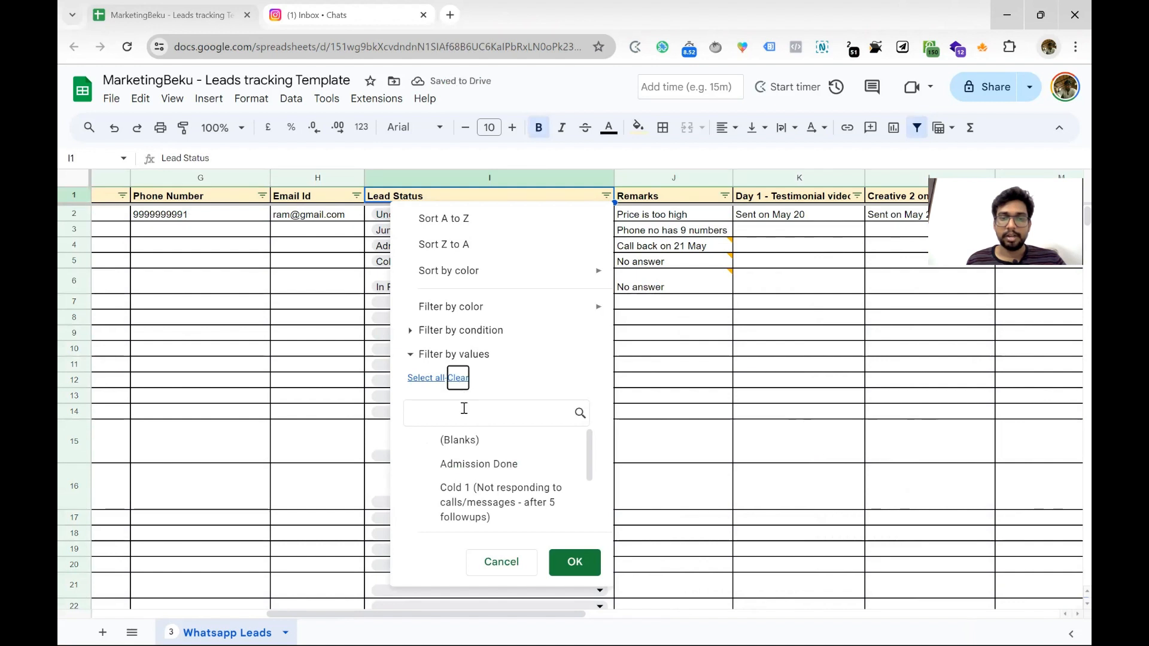
{"action": "left_click", "coordinate": [472, 464]}
{"action": "left_click", "coordinate": [573, 562]}
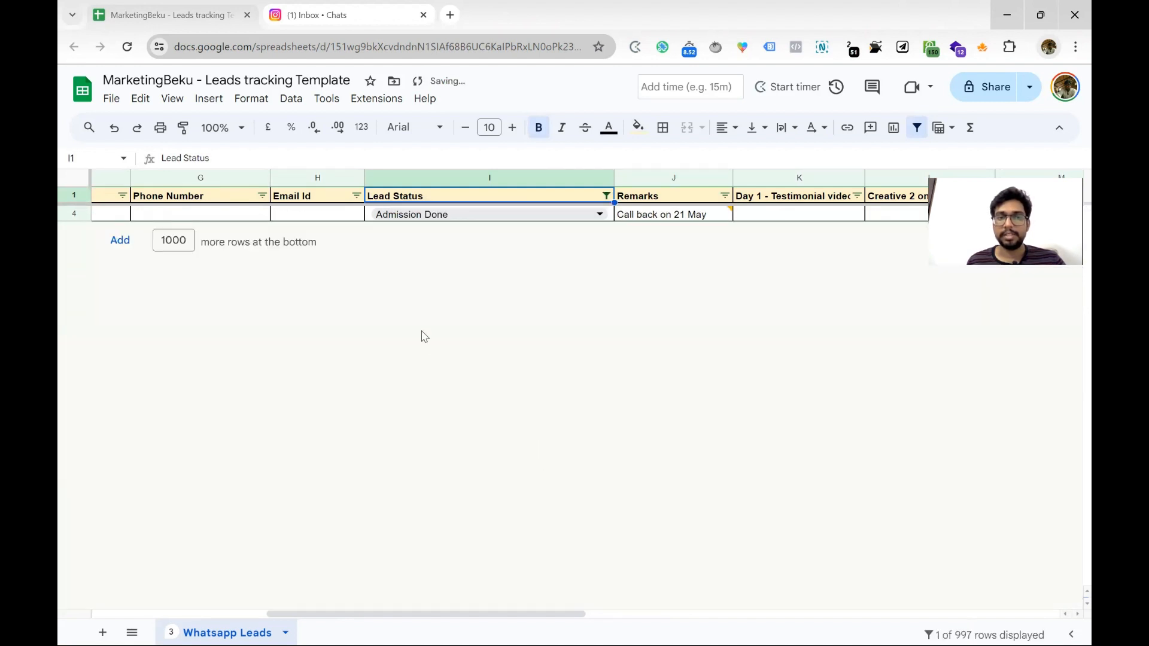
{"action": "scroll", "coordinate": [423, 341], "scroll_direction": "left", "scroll_amount": 5}
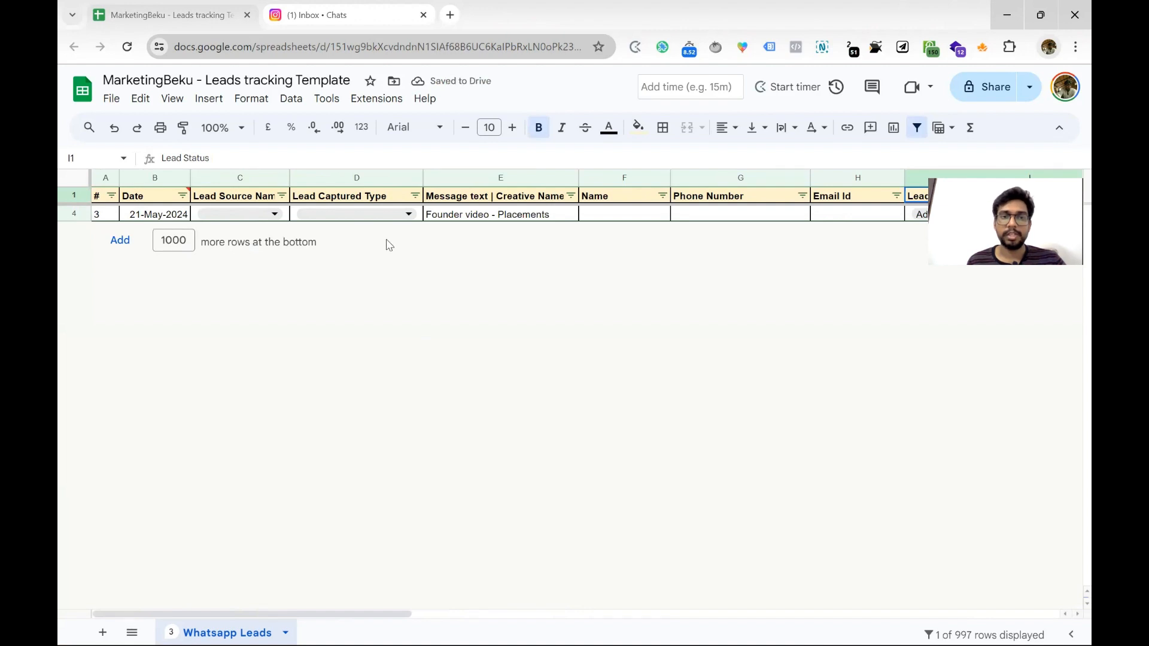
Set row 4's lead source to Meta Ads and captured type to DM
{"action": "left_click", "coordinate": [259, 221]}
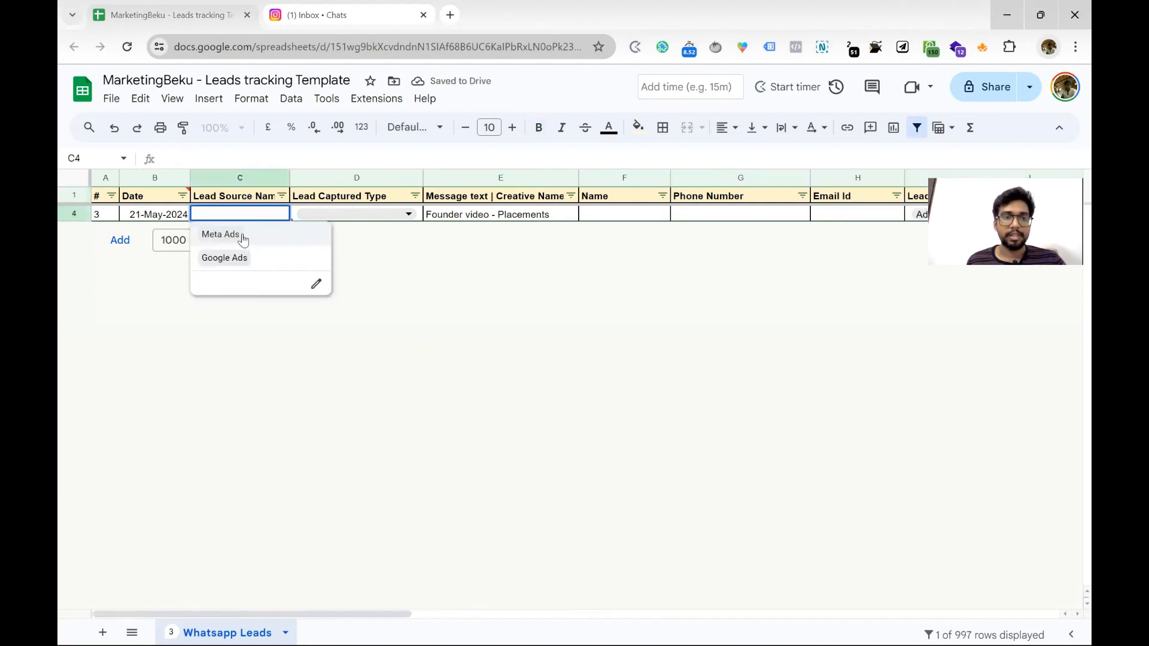
{"action": "left_click", "coordinate": [222, 234]}
{"action": "left_click", "coordinate": [365, 217]}
{"action": "left_click", "coordinate": [307, 234]}
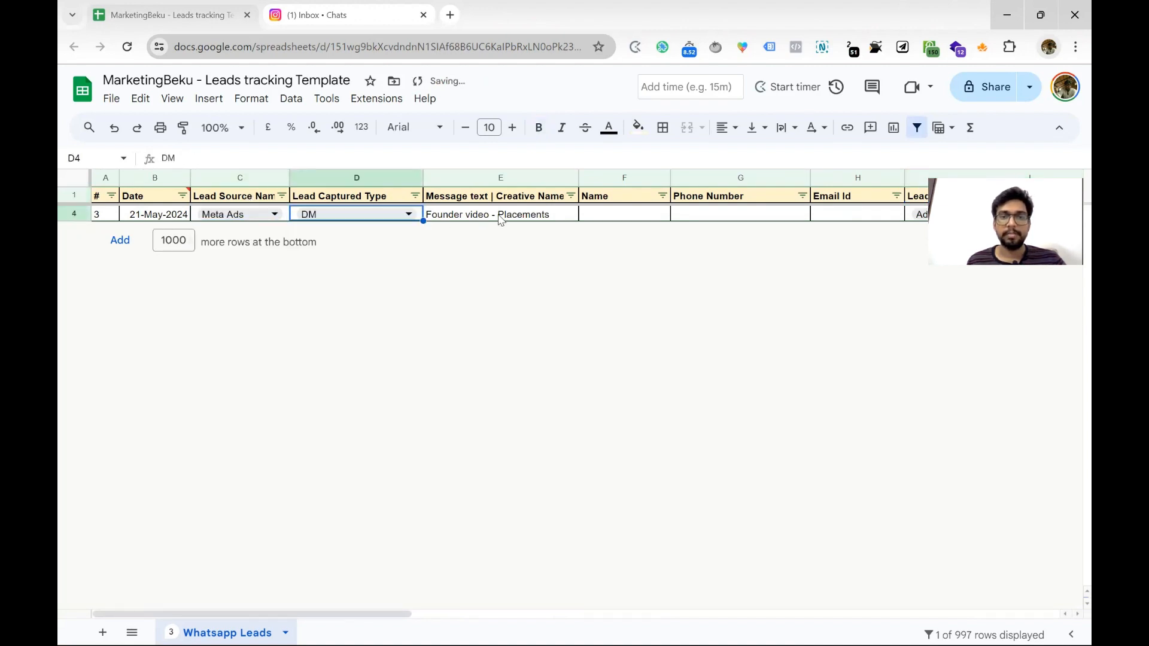
{"action": "left_click", "coordinate": [501, 220]}
{"action": "scroll", "coordinate": [529, 219], "scroll_direction": "right", "scroll_amount": 2}
{"action": "scroll", "coordinate": [529, 220], "scroll_direction": "right", "scroll_amount": 5}
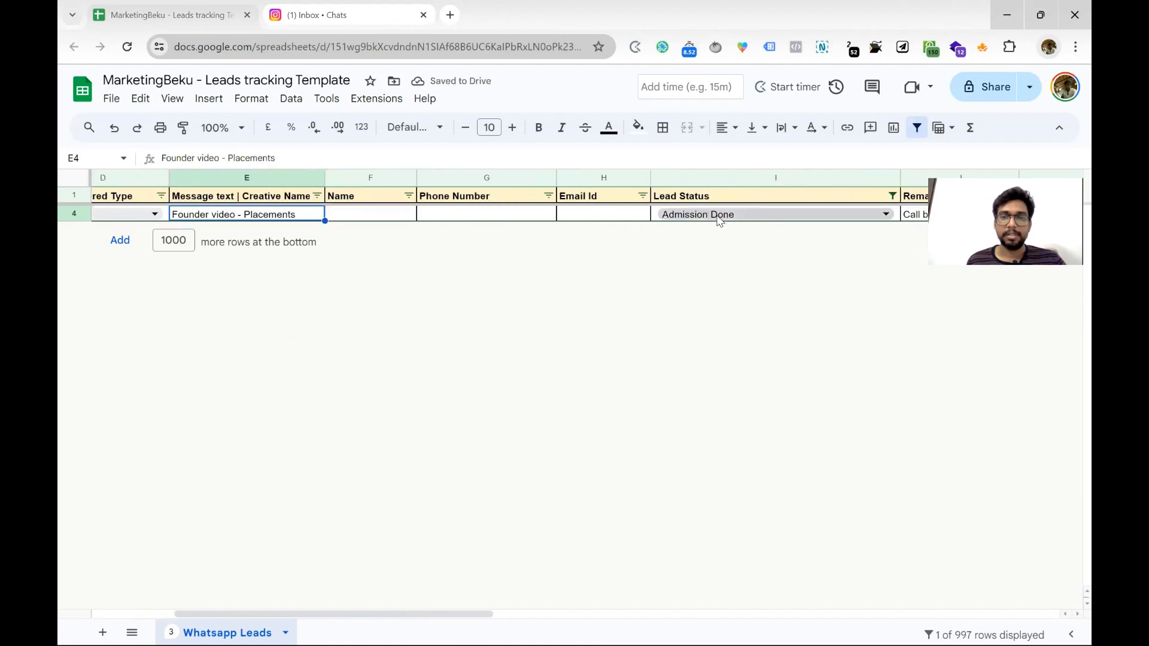
{"action": "scroll", "coordinate": [746, 222], "scroll_direction": "right", "scroll_amount": 4}
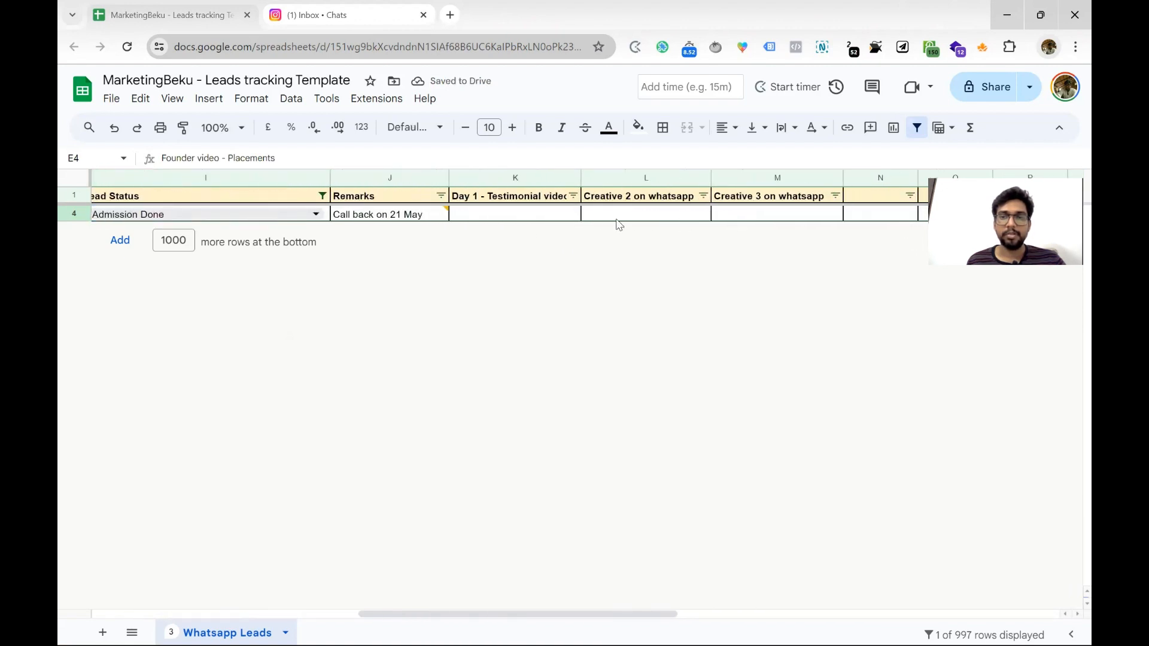
{"action": "left_click_drag", "start_coordinate": [544, 219], "coordinate": [720, 233]}
Expand the J4 remark thread to read all of its replies
{"action": "mouse_move", "coordinate": [422, 216]}
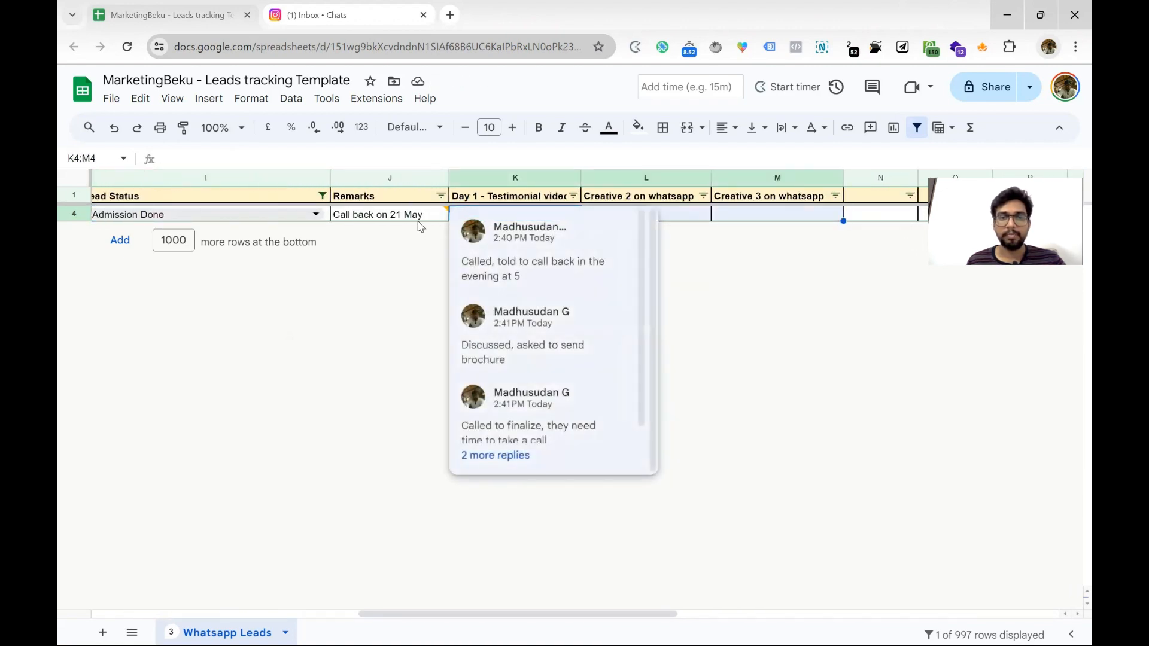
{"action": "scroll", "coordinate": [544, 311], "scroll_direction": "down", "scroll_amount": 1}
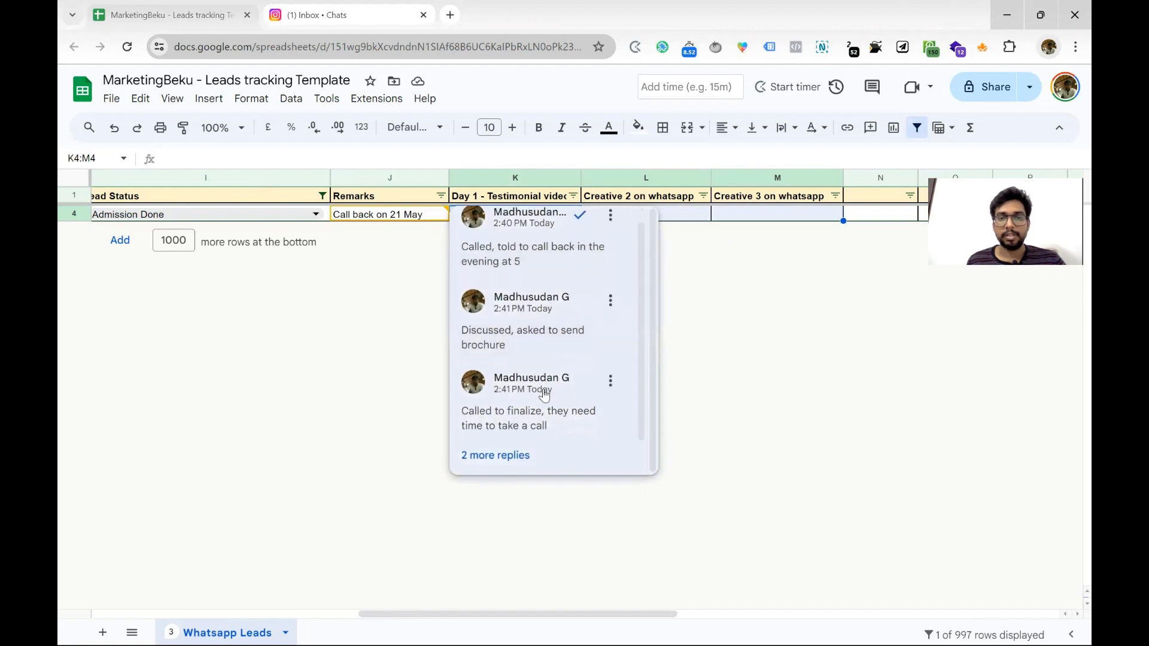
{"action": "left_click", "coordinate": [503, 457]}
{"action": "scroll", "coordinate": [547, 389], "scroll_direction": "down", "scroll_amount": 3}
{"action": "scroll", "coordinate": [548, 317], "scroll_direction": "up", "scroll_amount": 4}
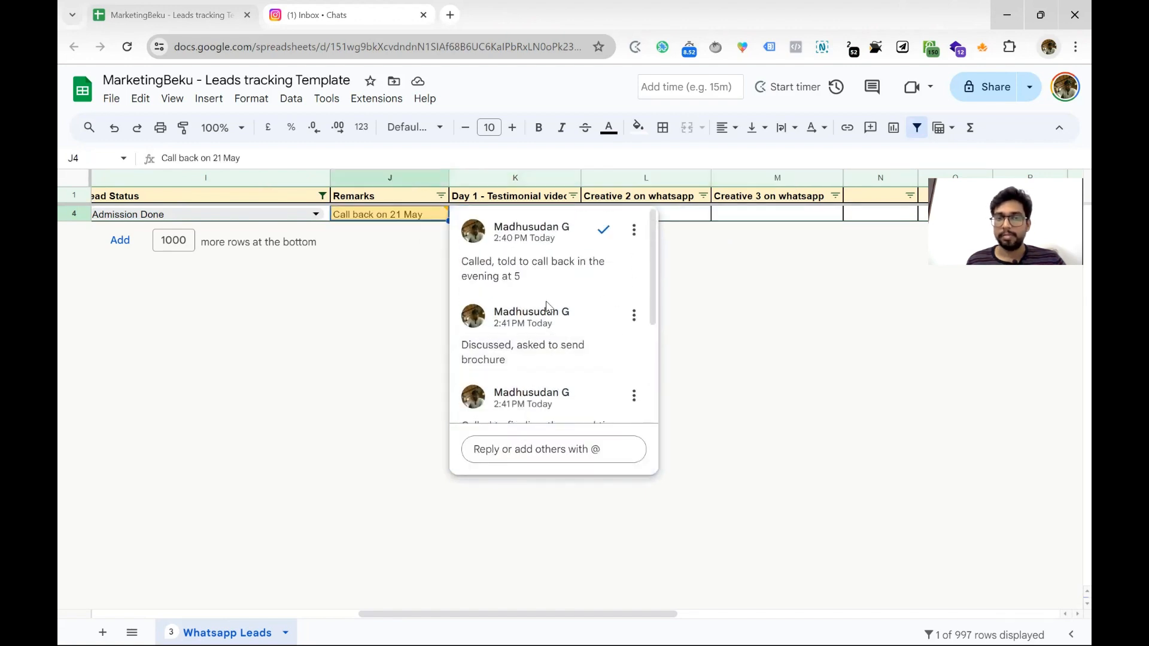
{"action": "scroll", "coordinate": [551, 333], "scroll_direction": "down", "scroll_amount": 3}
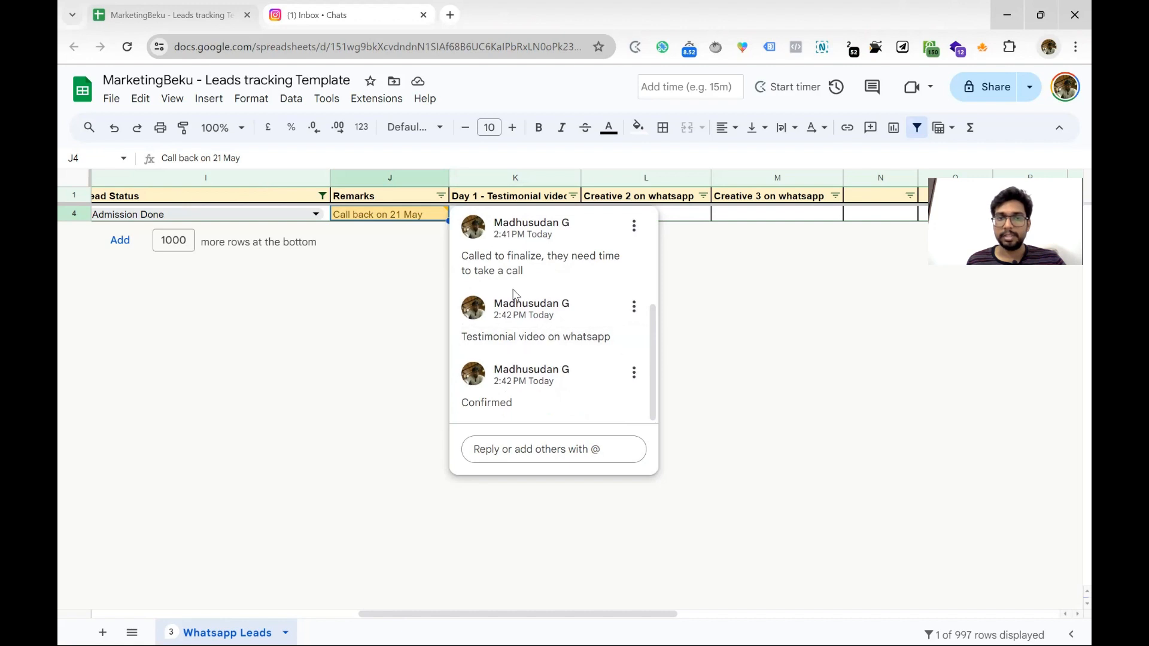
Return to row 4's creative name cell E4
{"action": "scroll", "coordinate": [367, 226], "scroll_direction": "left", "scroll_amount": 10}
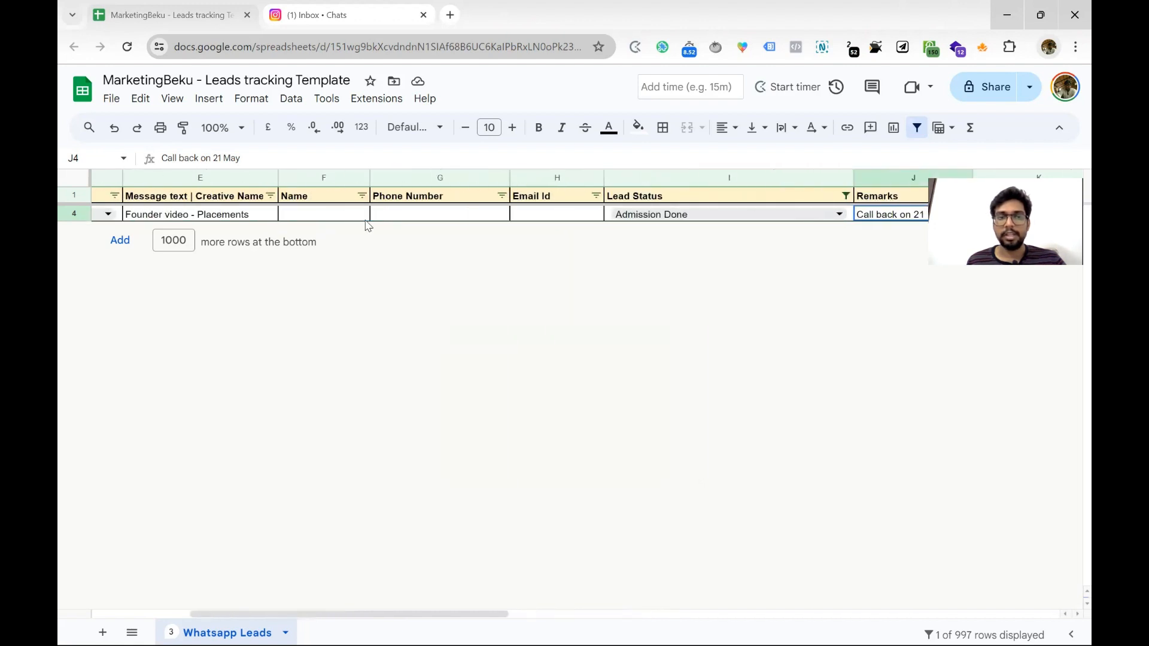
{"action": "scroll", "coordinate": [367, 225], "scroll_direction": "left", "scroll_amount": 3}
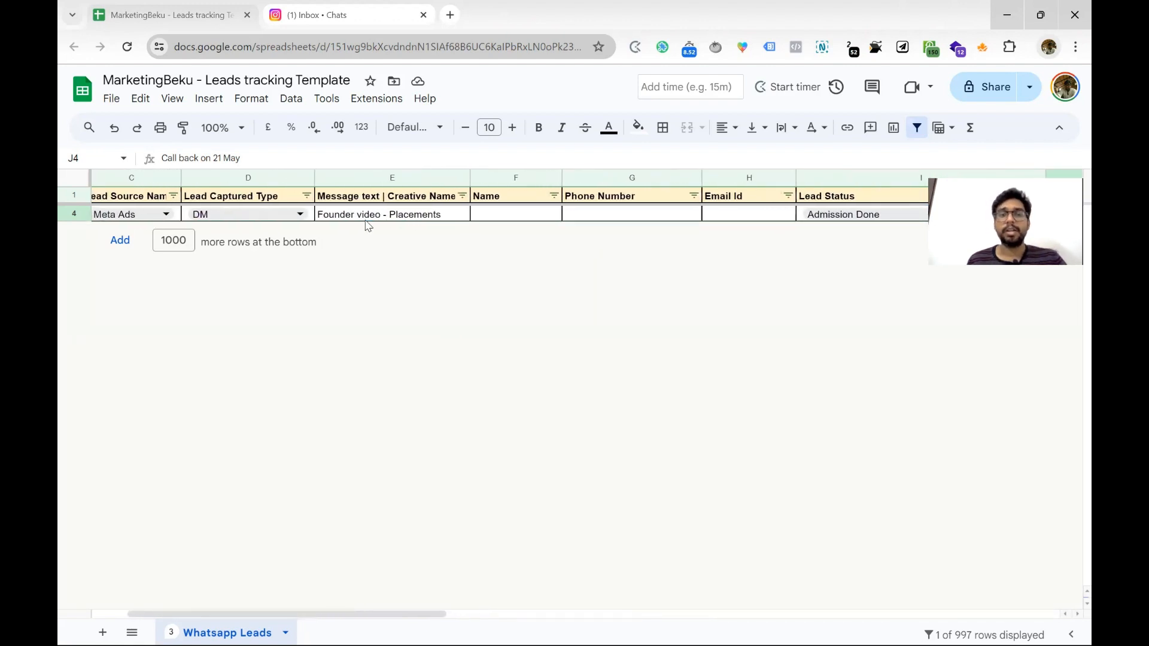
{"action": "left_click", "coordinate": [367, 217]}
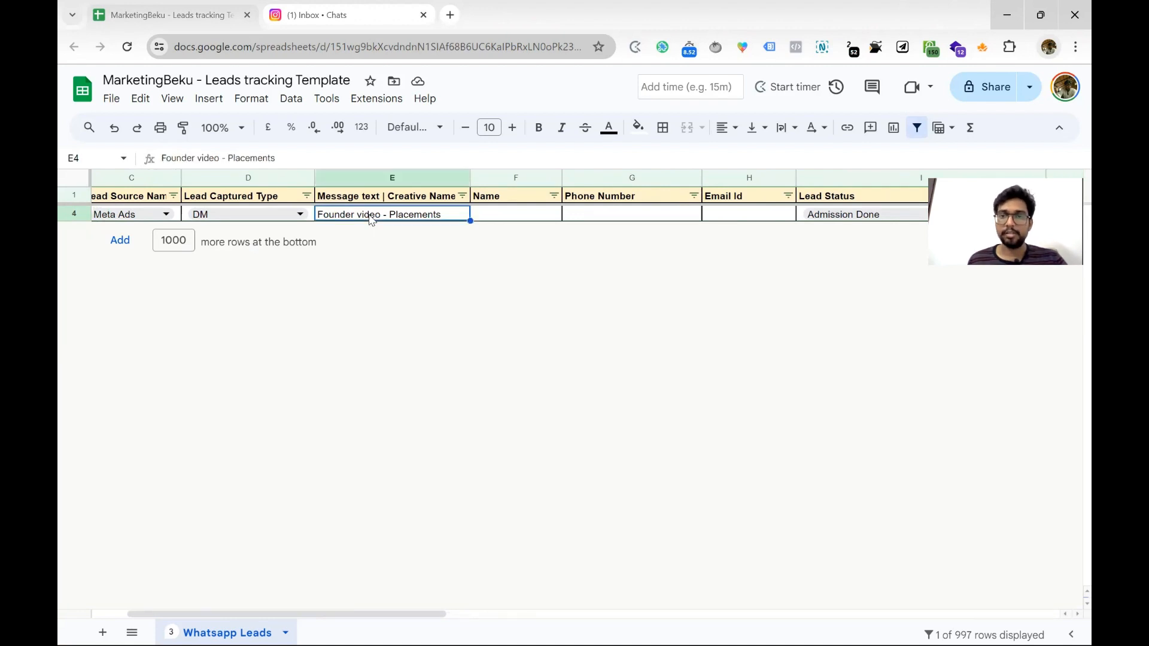
{"action": "scroll", "coordinate": [369, 220], "scroll_direction": "right", "scroll_amount": 5}
{"action": "scroll", "coordinate": [826, 230], "scroll_direction": "right", "scroll_amount": 4}
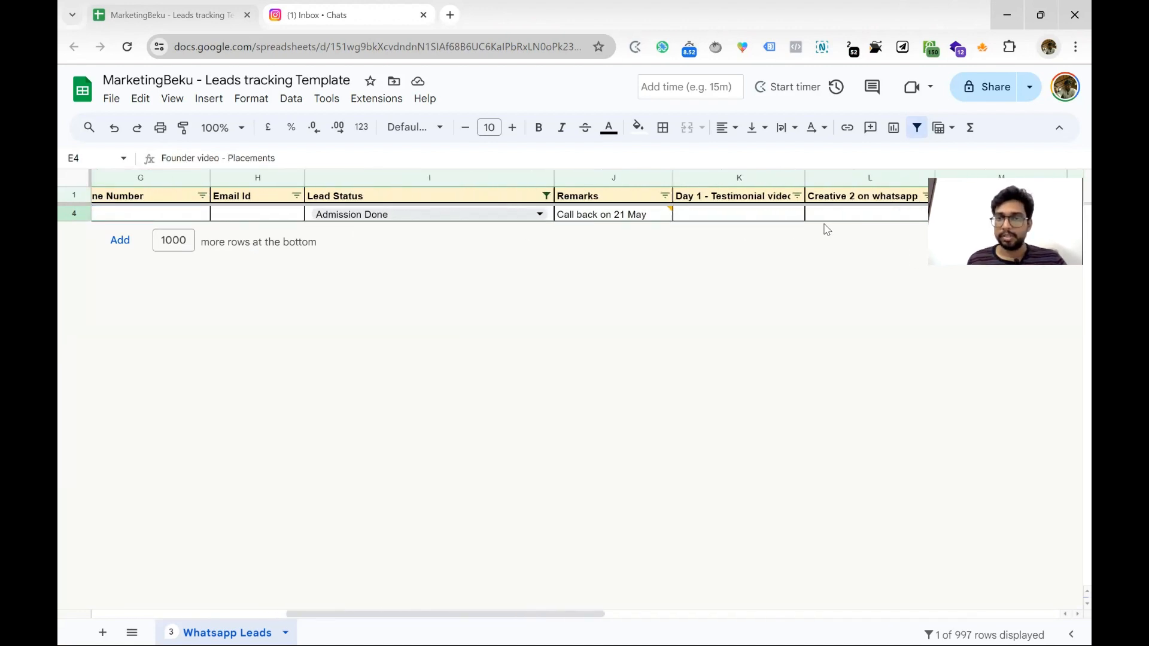
Review follow-up cells K4 through M4, then remove the filter so all leads reappear
{"action": "mouse_move", "coordinate": [479, 215]}
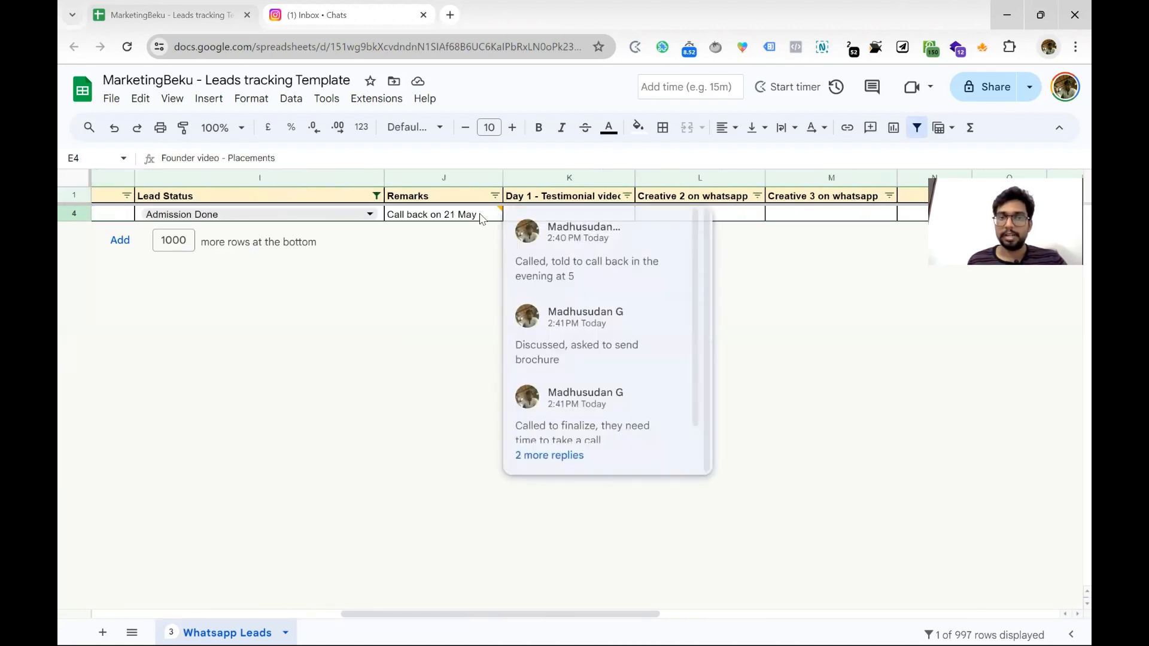
{"action": "scroll", "coordinate": [623, 290], "scroll_direction": "down", "scroll_amount": 1}
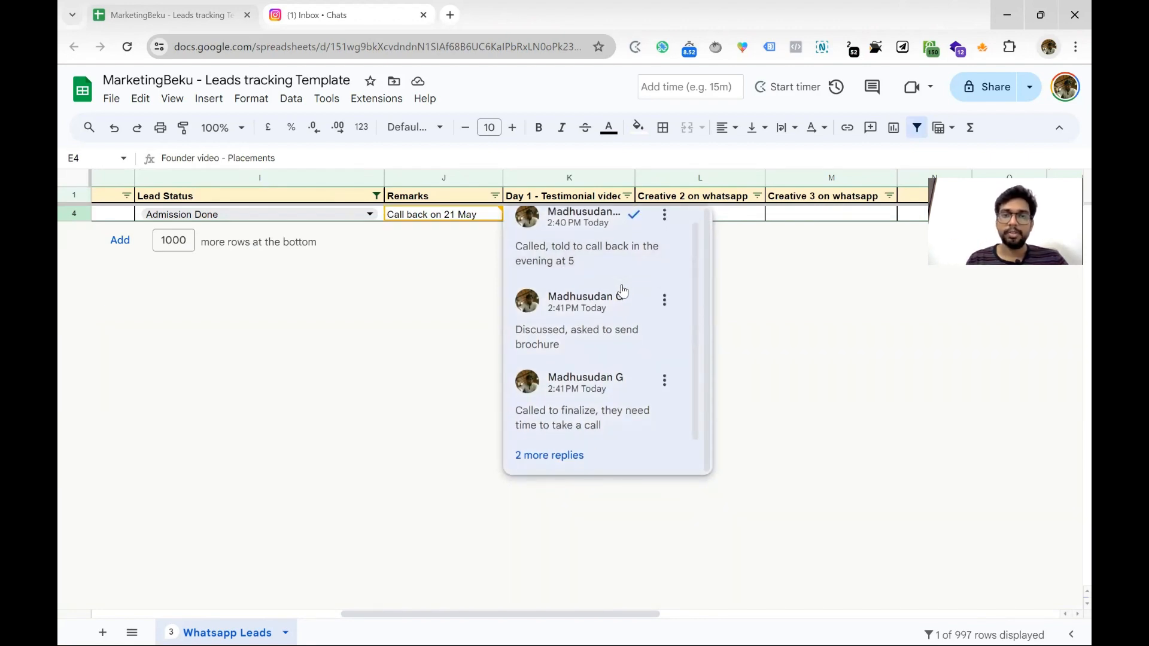
{"action": "left_click", "coordinate": [720, 216]}
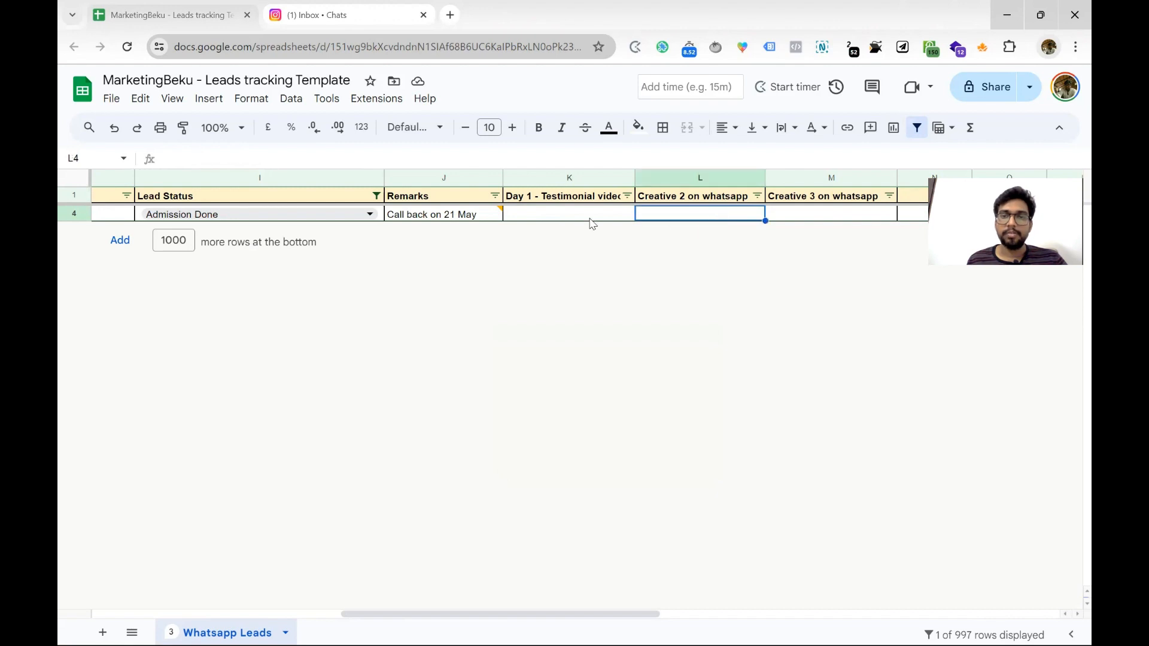
{"action": "left_click_drag", "start_coordinate": [592, 224], "coordinate": [839, 229]}
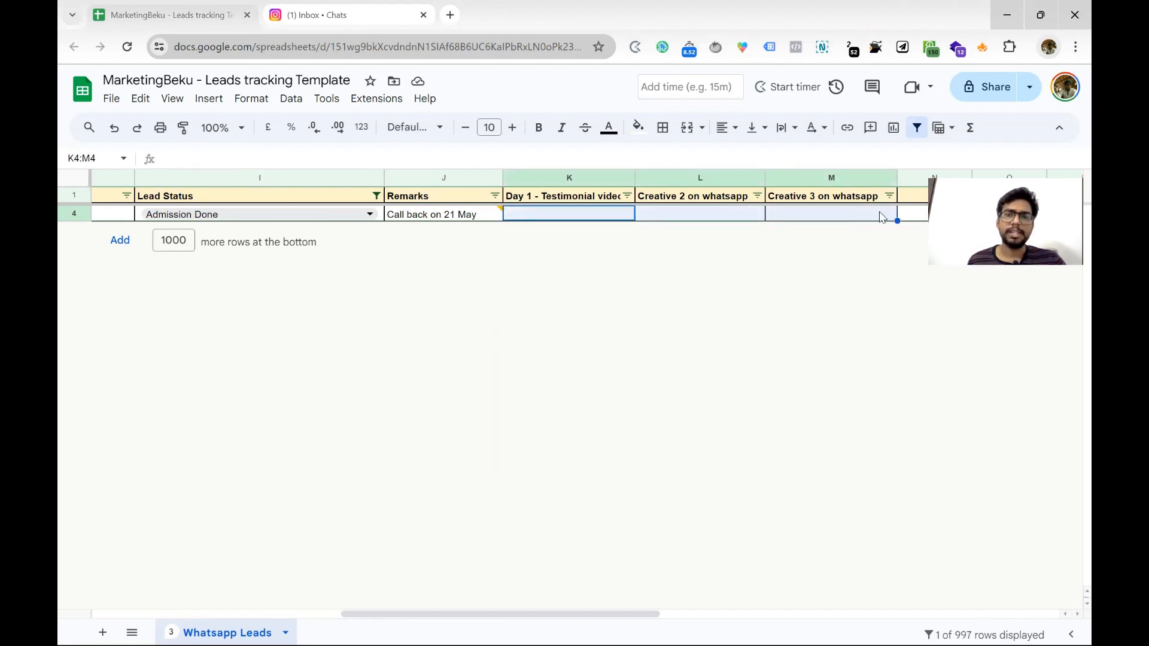
{"action": "left_click", "coordinate": [663, 219]}
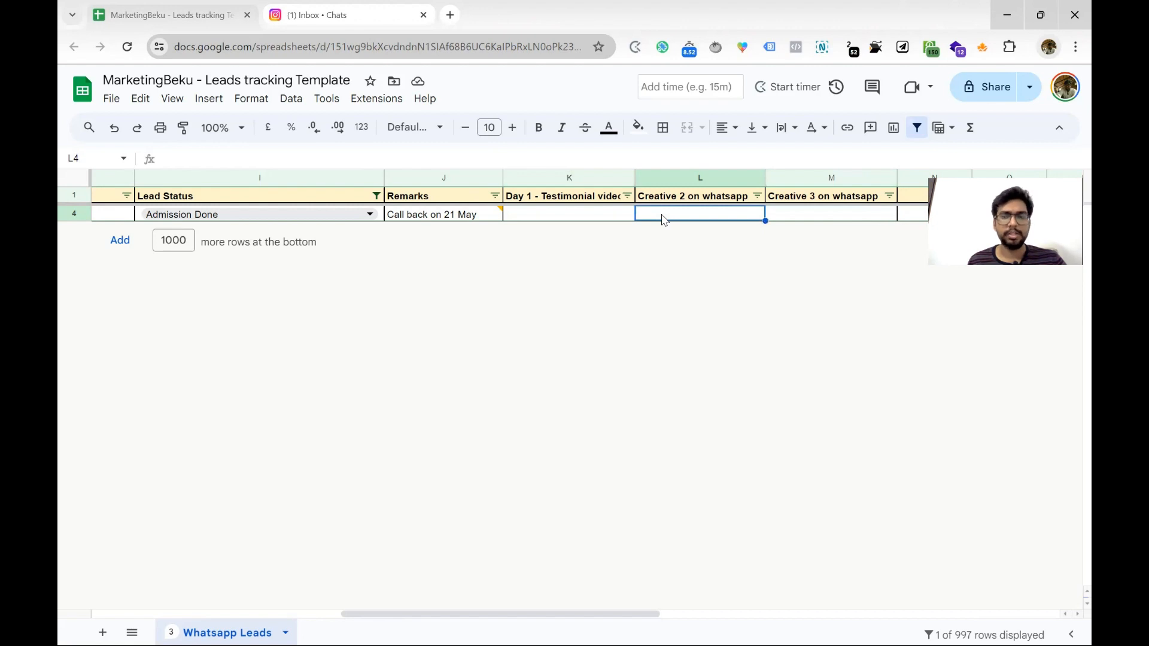
{"action": "left_click", "coordinate": [781, 218]}
{"action": "left_click", "coordinate": [567, 217]}
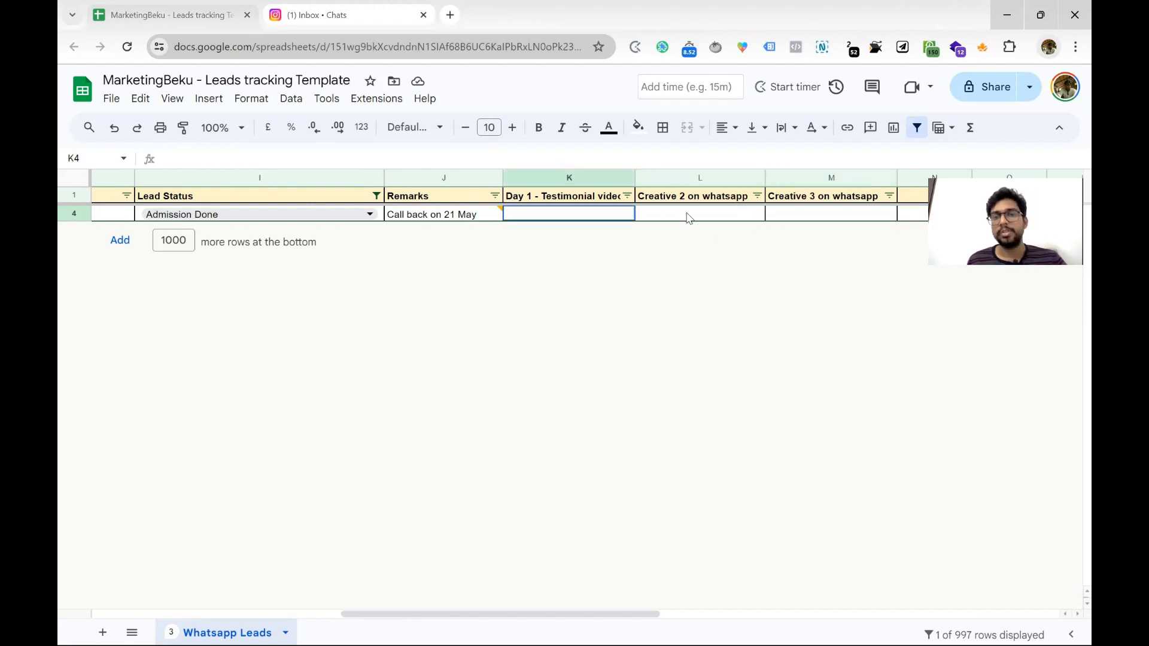
{"action": "left_click", "coordinate": [688, 219], "text": "shift"}
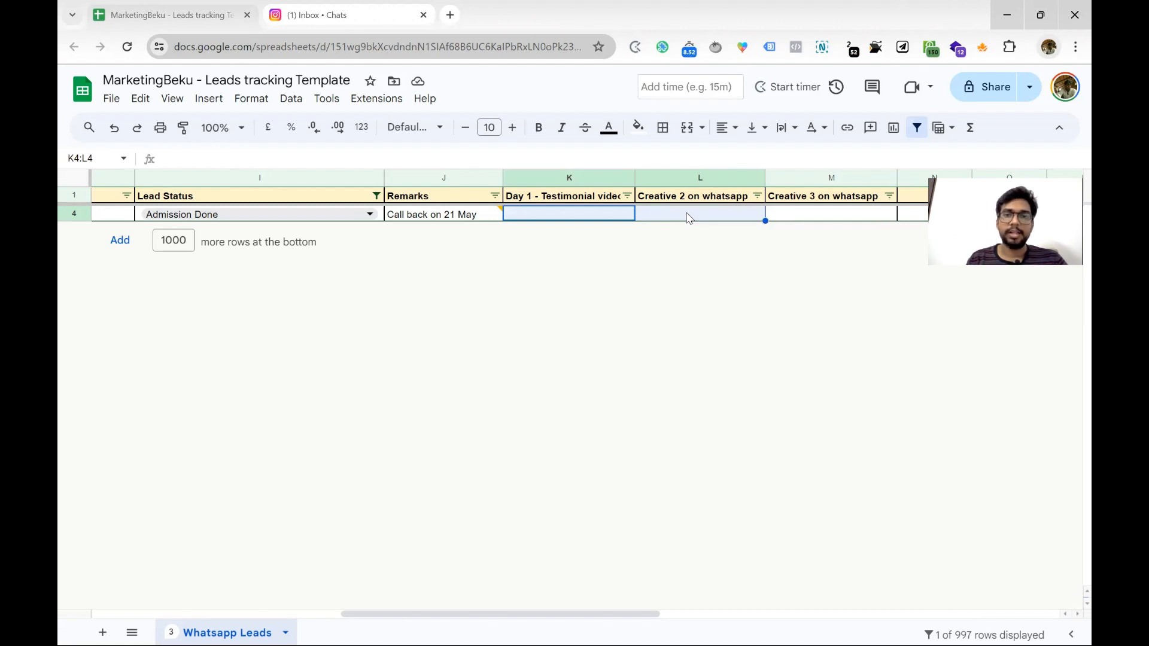
{"action": "left_click", "coordinate": [922, 131]}
{"action": "left_click", "coordinate": [575, 316]}
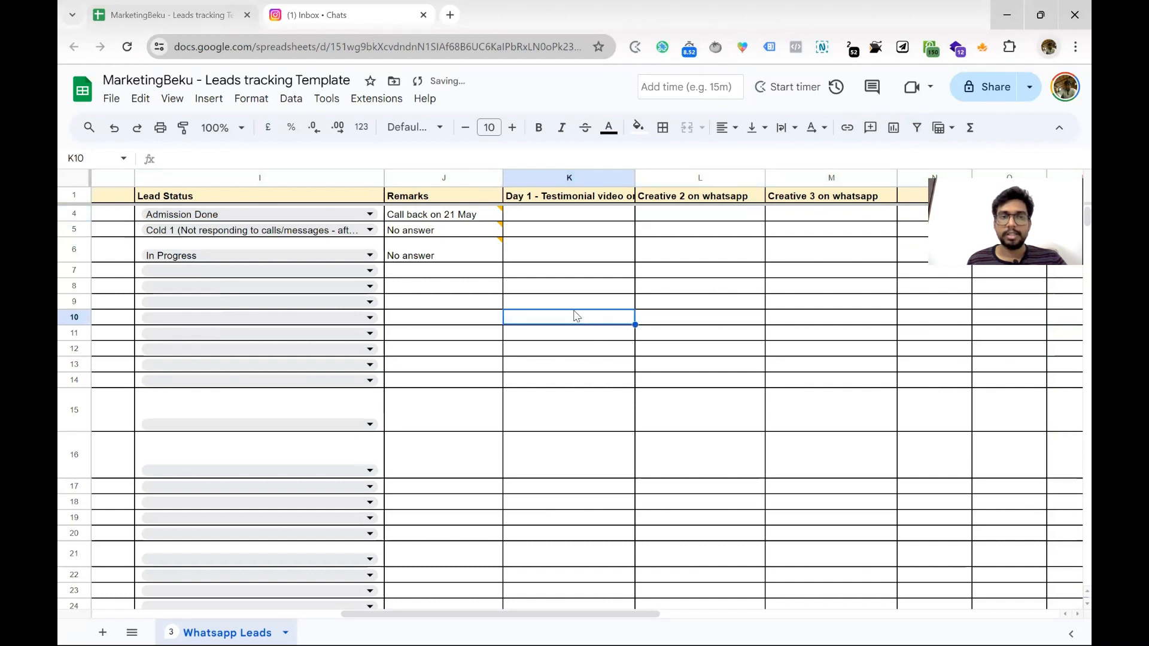
{"action": "scroll", "coordinate": [573, 309], "scroll_direction": "left", "scroll_amount": 8}
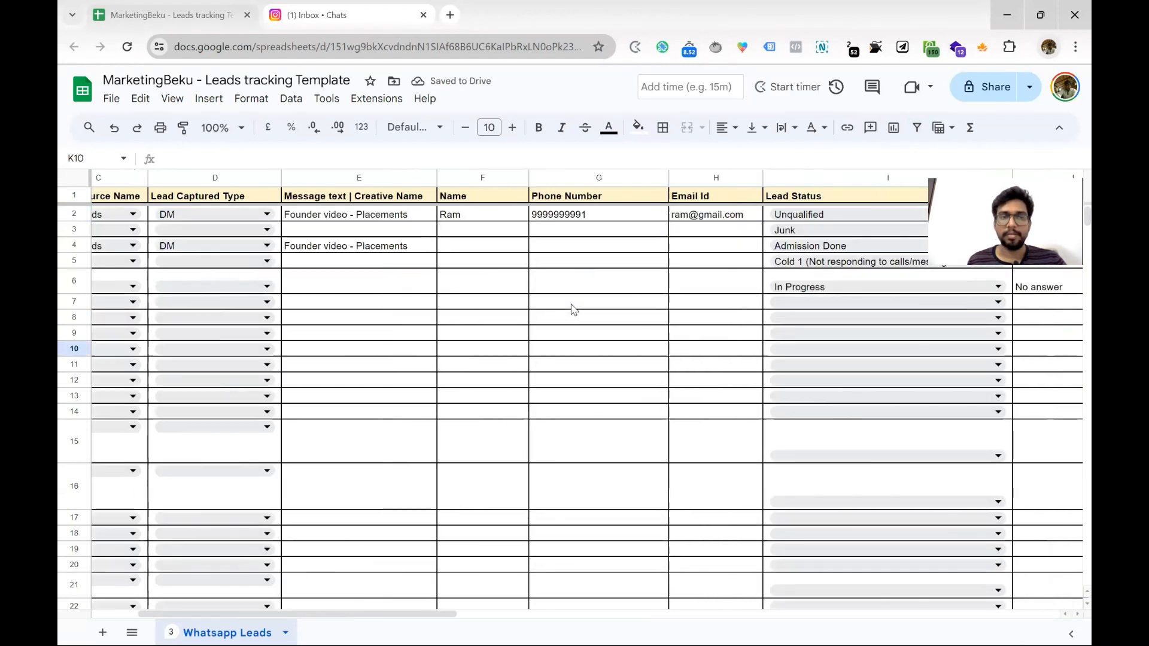
{"action": "scroll", "coordinate": [572, 308], "scroll_direction": "right", "scroll_amount": 2}
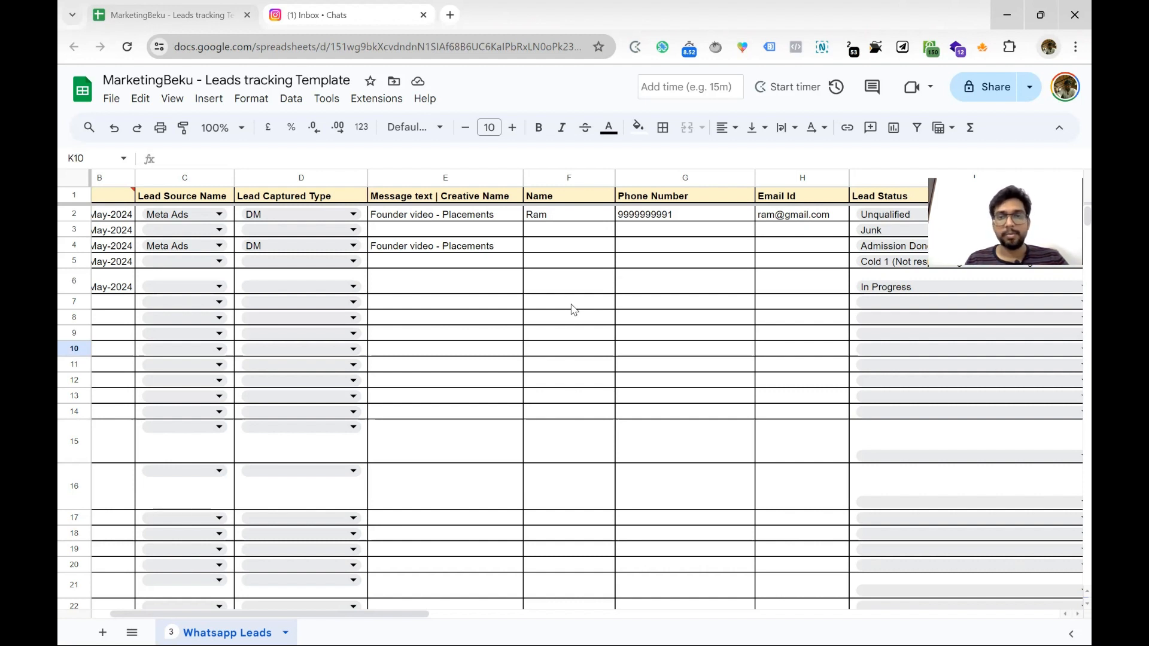
{"action": "scroll", "coordinate": [571, 309], "scroll_direction": "left", "scroll_amount": 2}
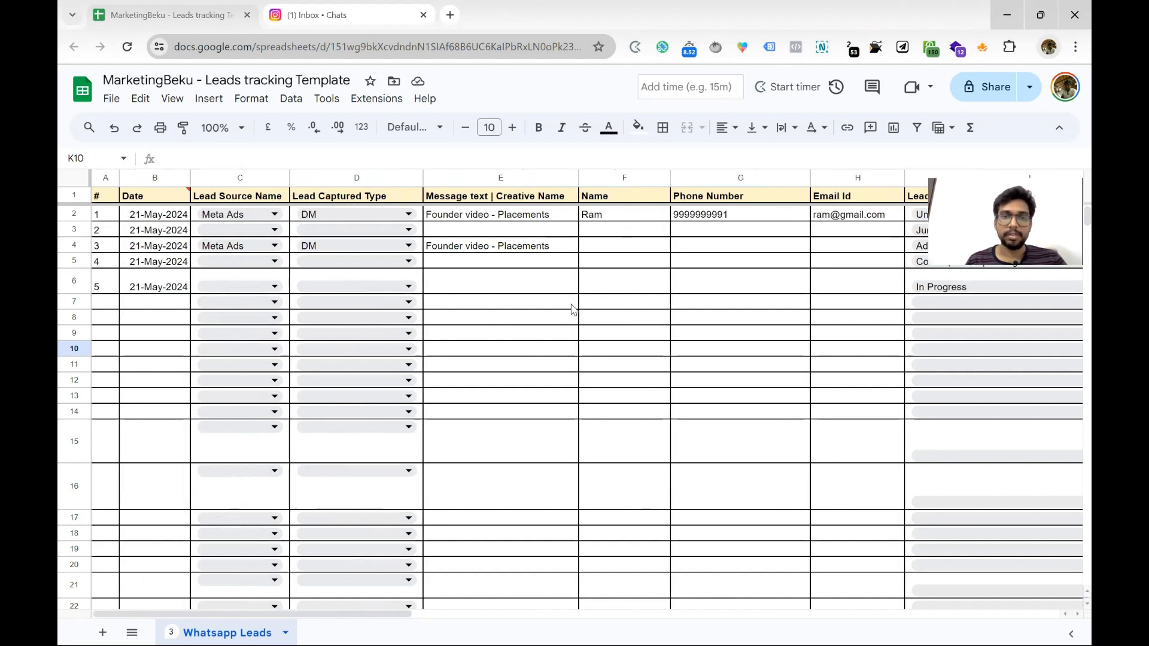